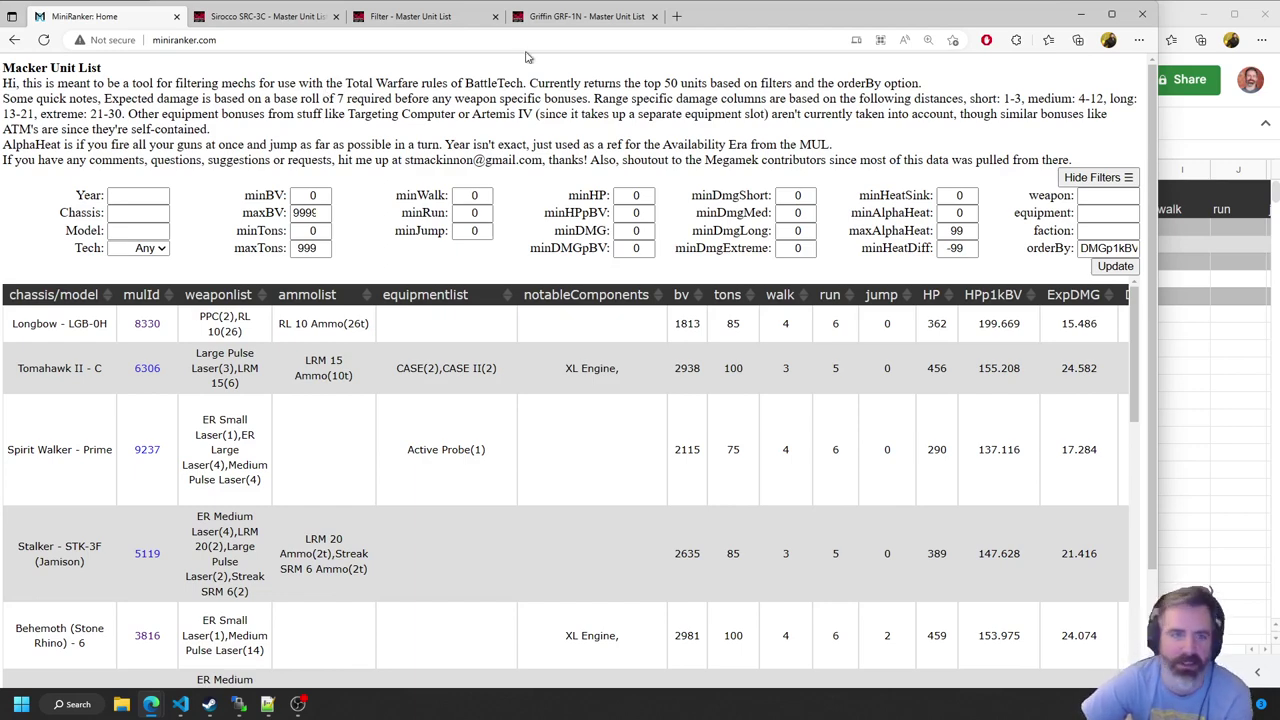
Open the unit search on the Master Unit List site and filter the units by the BattleMech type
left_click(242, 16)
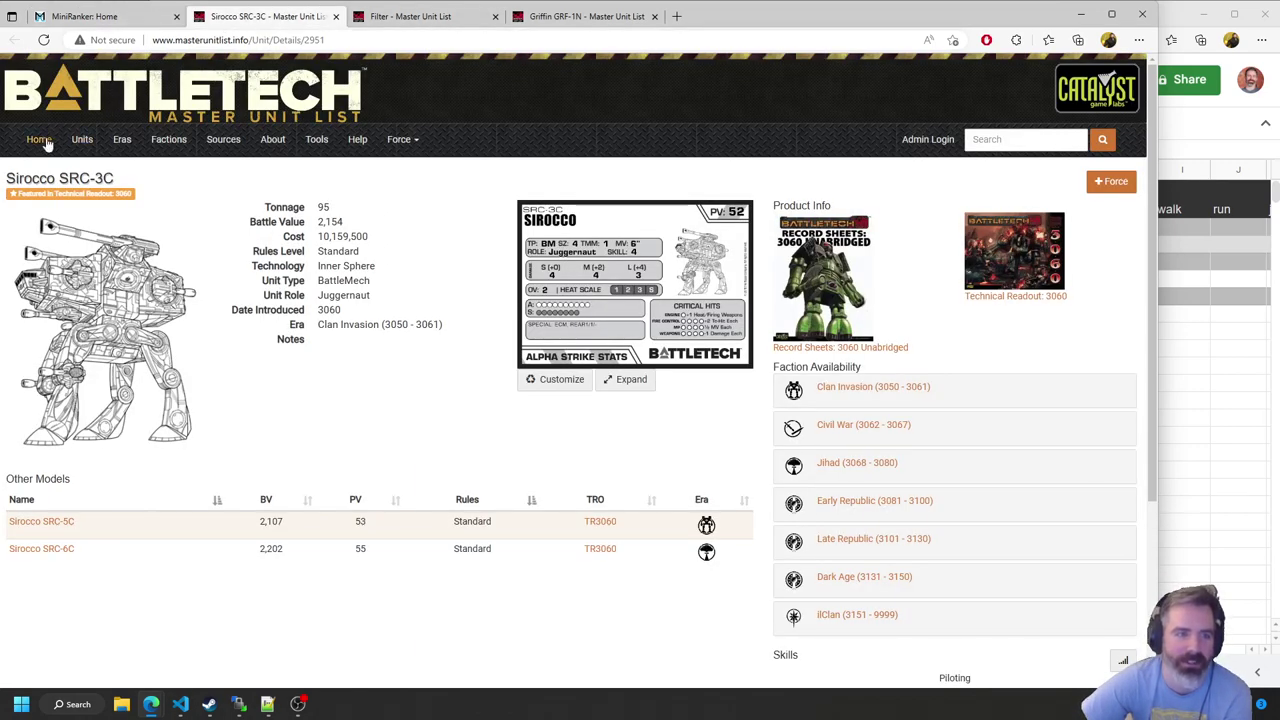
left_click(81, 139)
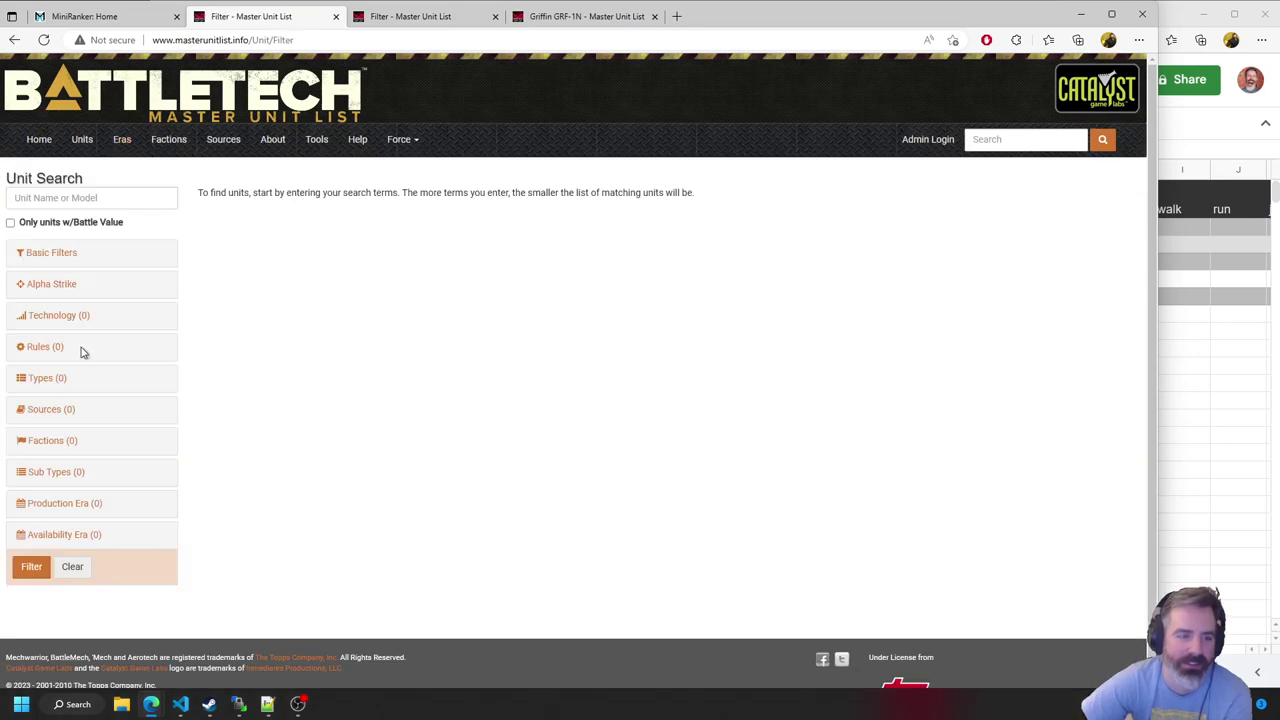
left_click(31, 566)
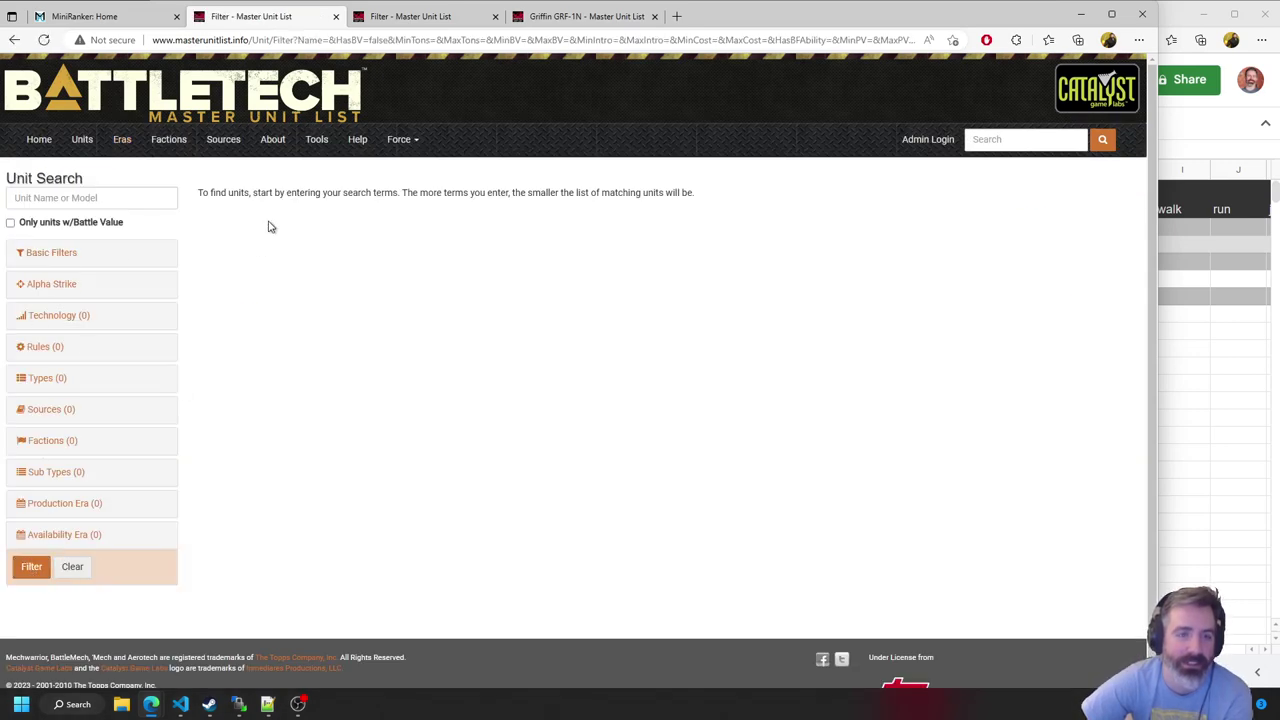
left_click(46, 378)
left_click(48, 418)
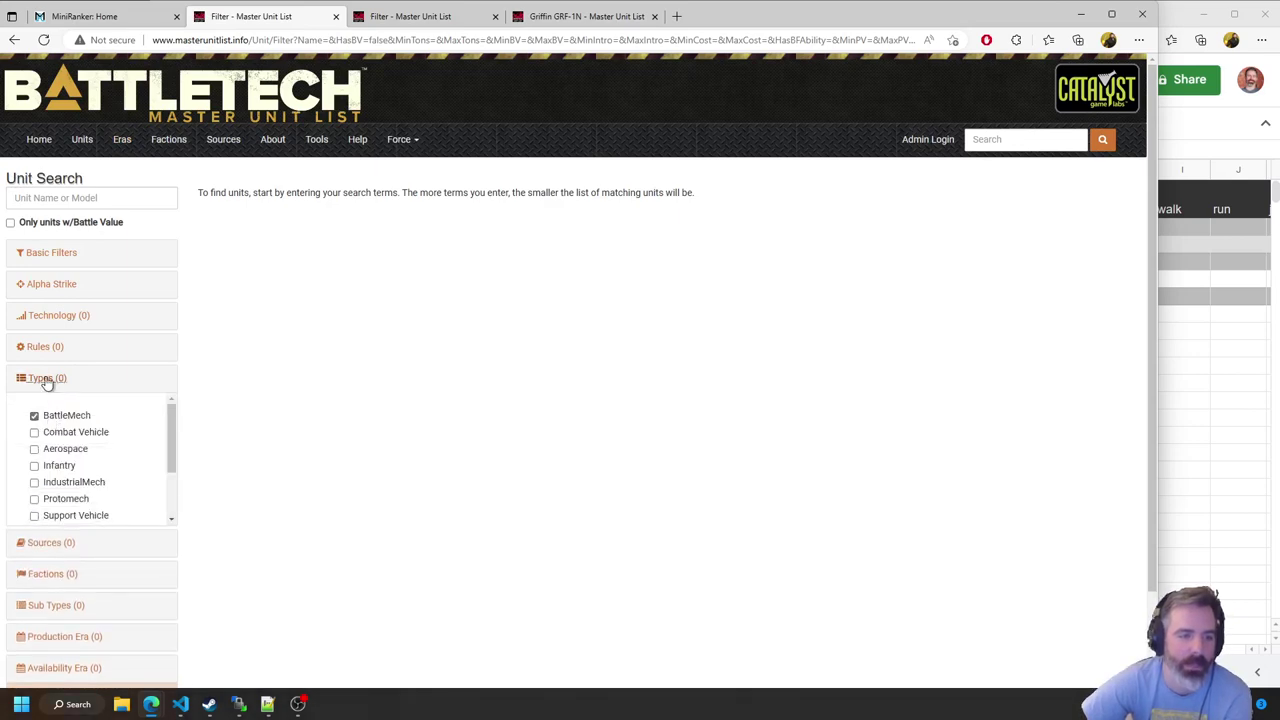
left_click(47, 379)
left_click(31, 566)
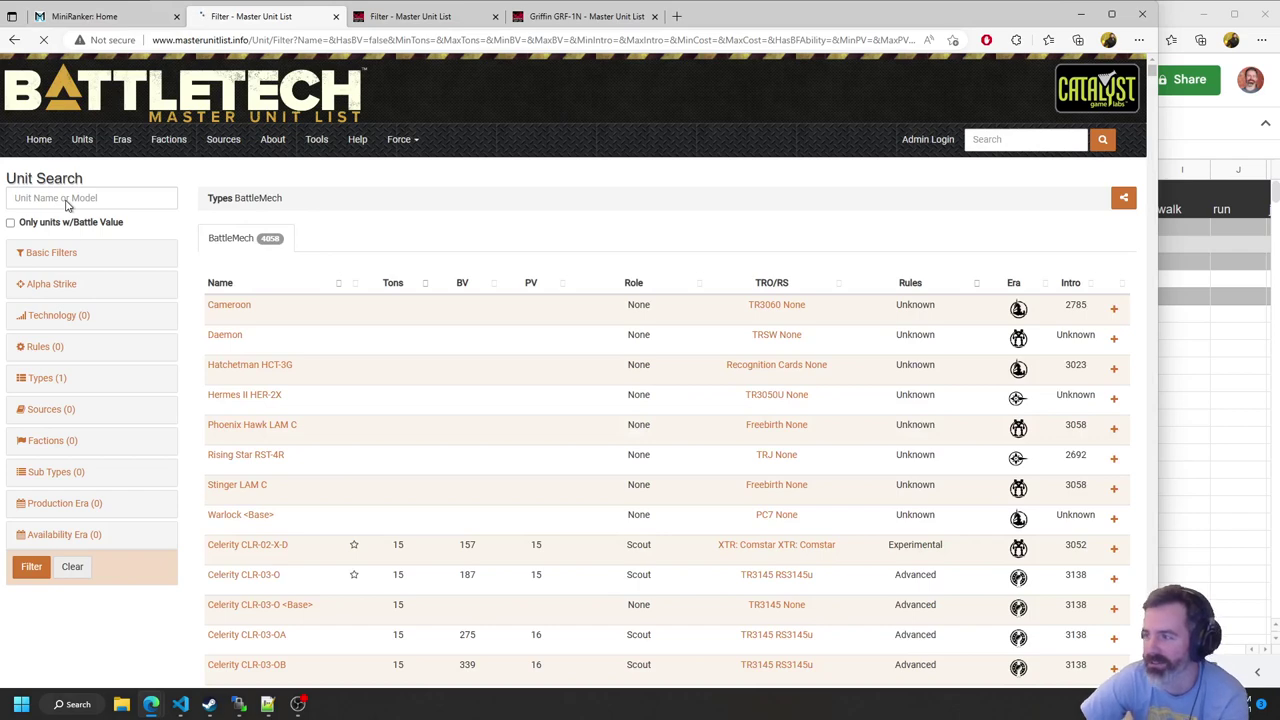
Narrow the BattleMech list to units named griffin and look through the matching variants
left_click(120, 195)
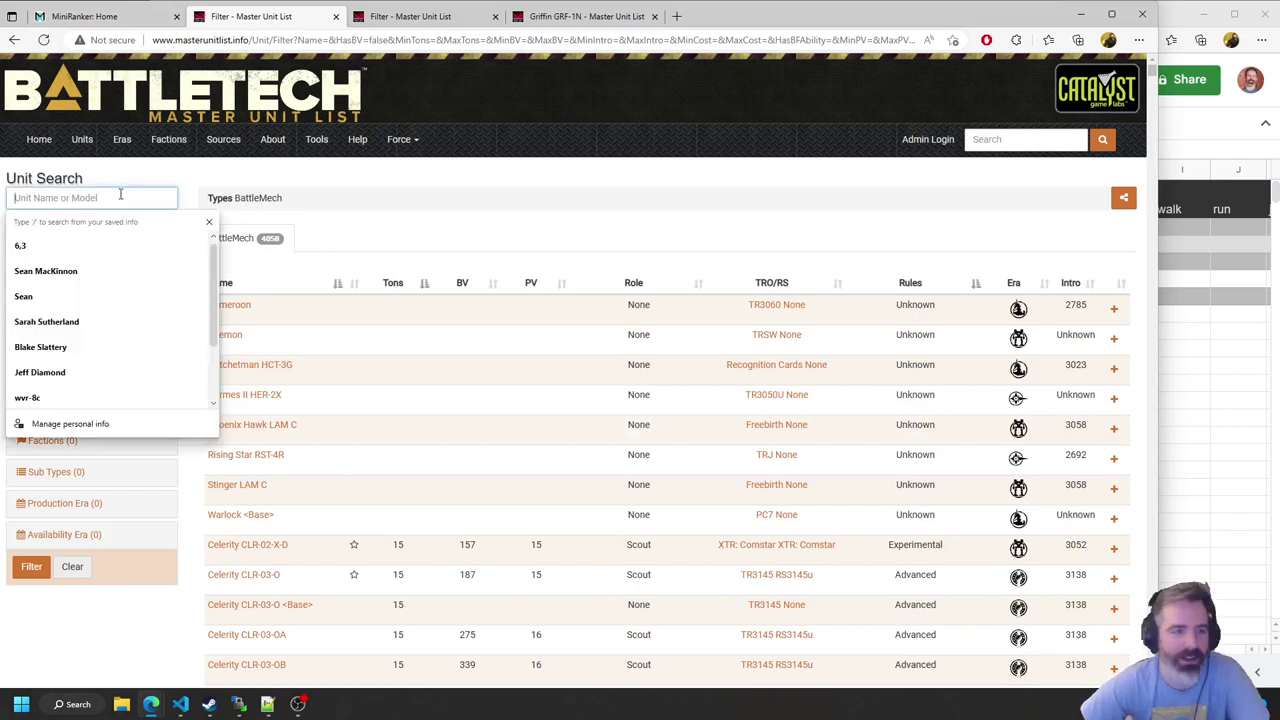
type("griffin")
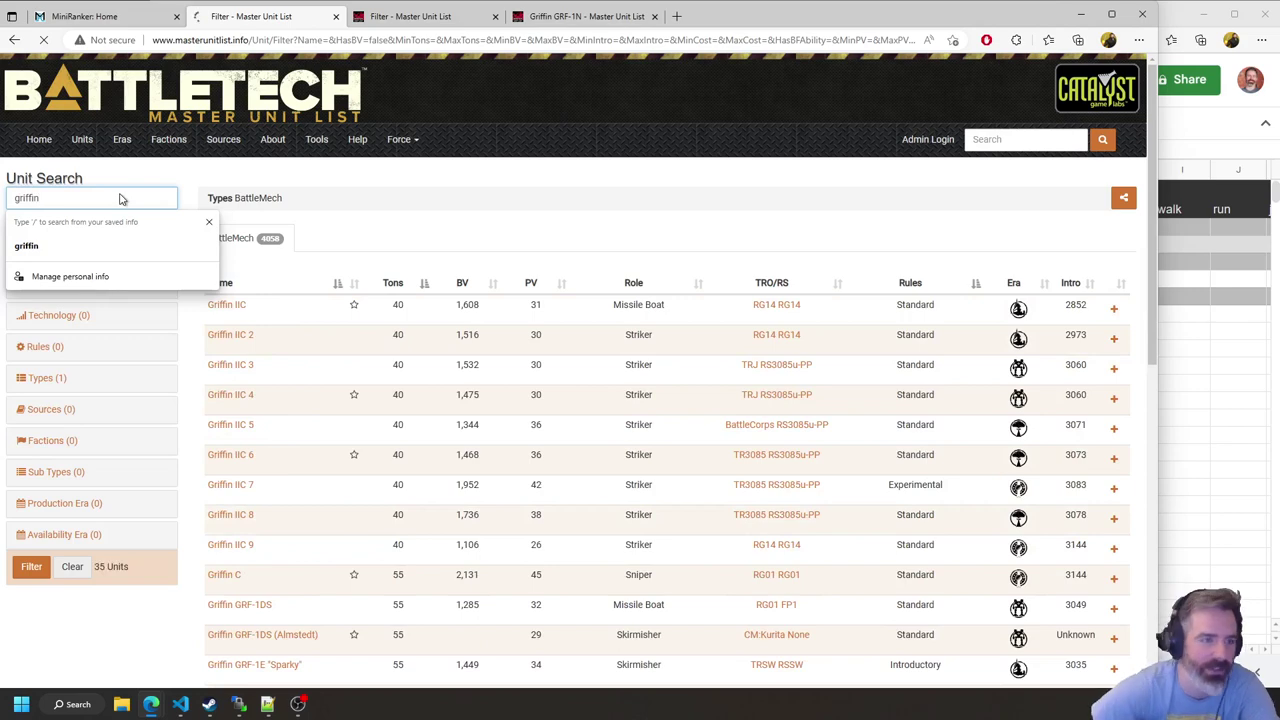
key("Return")
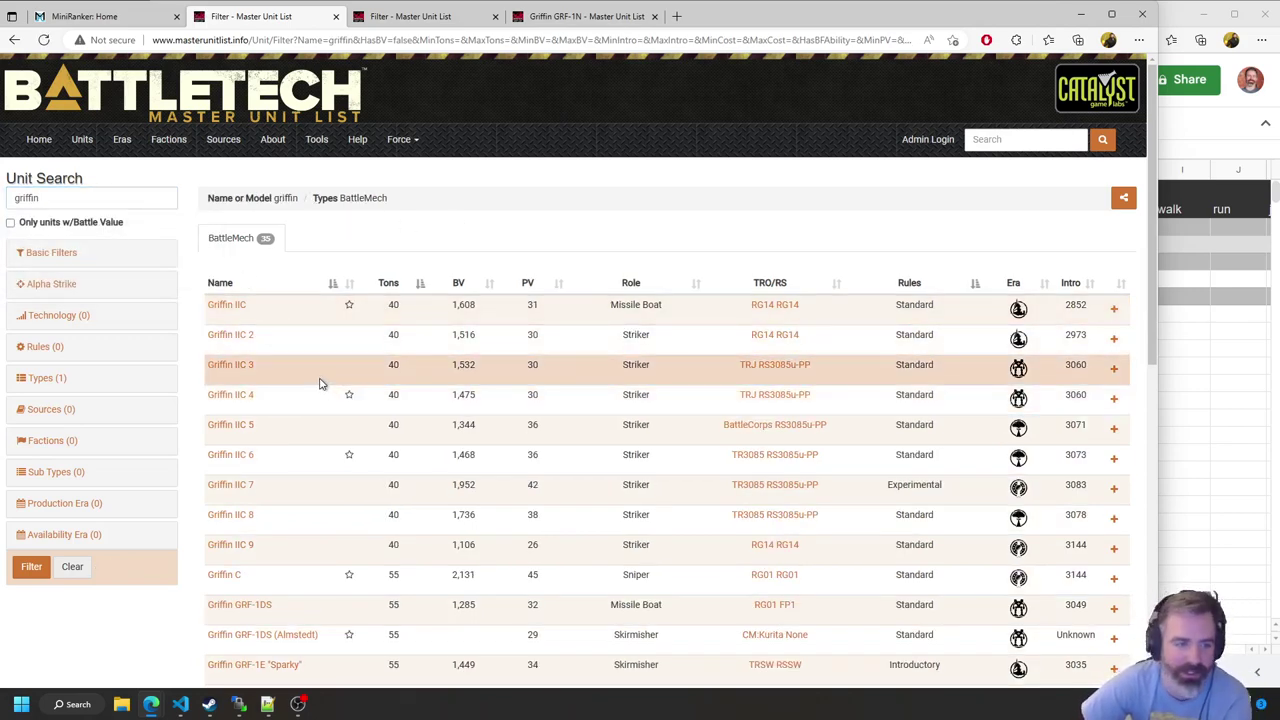
scroll(312, 416, "down", 4)
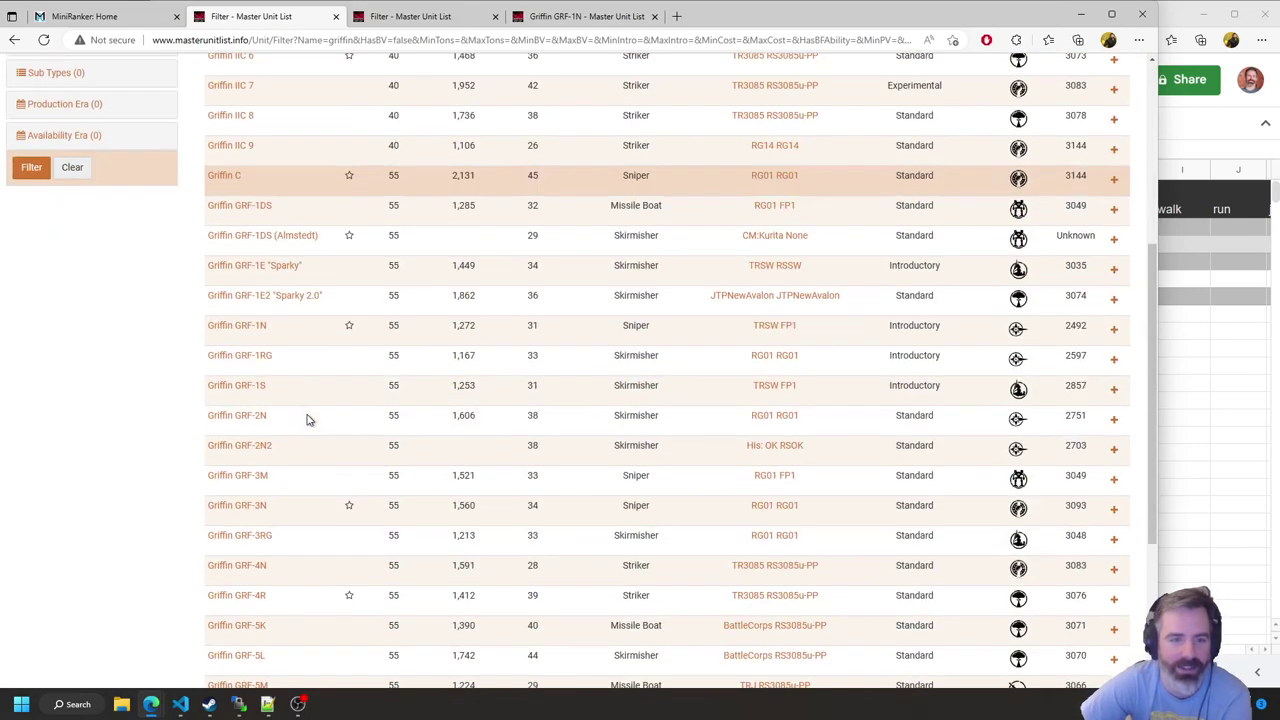
scroll(326, 385, "down", 3)
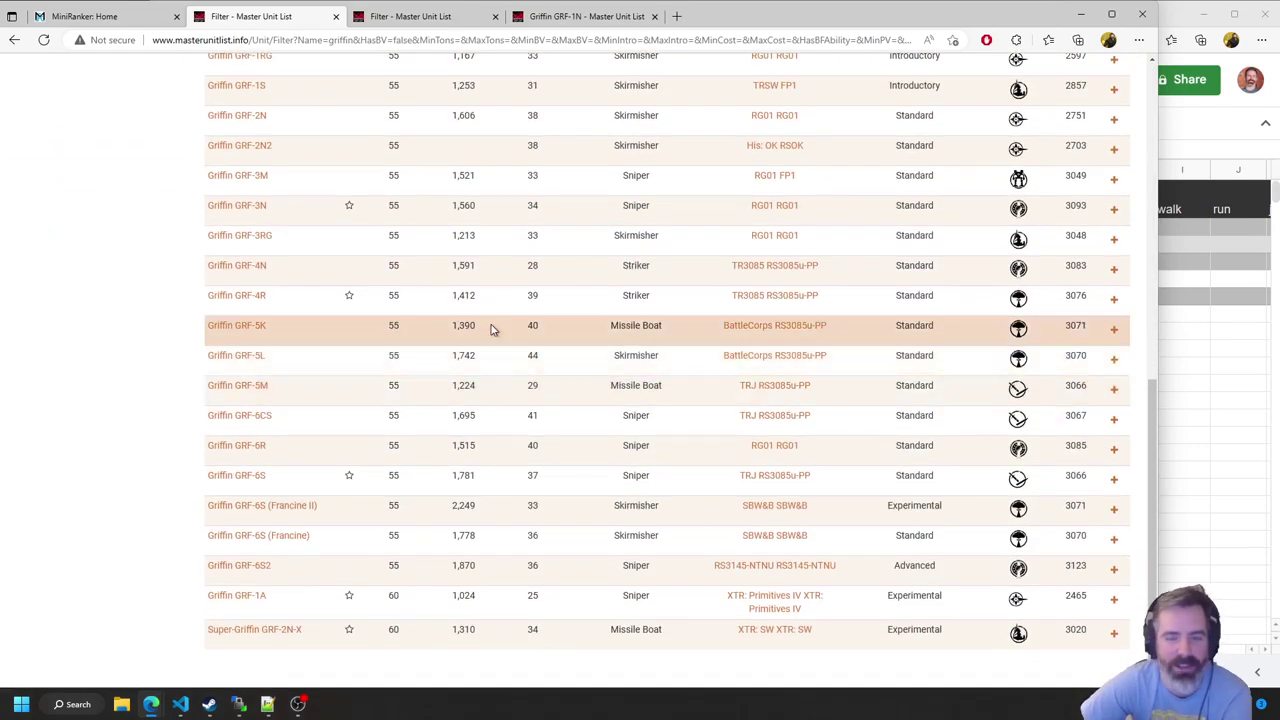
scroll(500, 350, "up", 8)
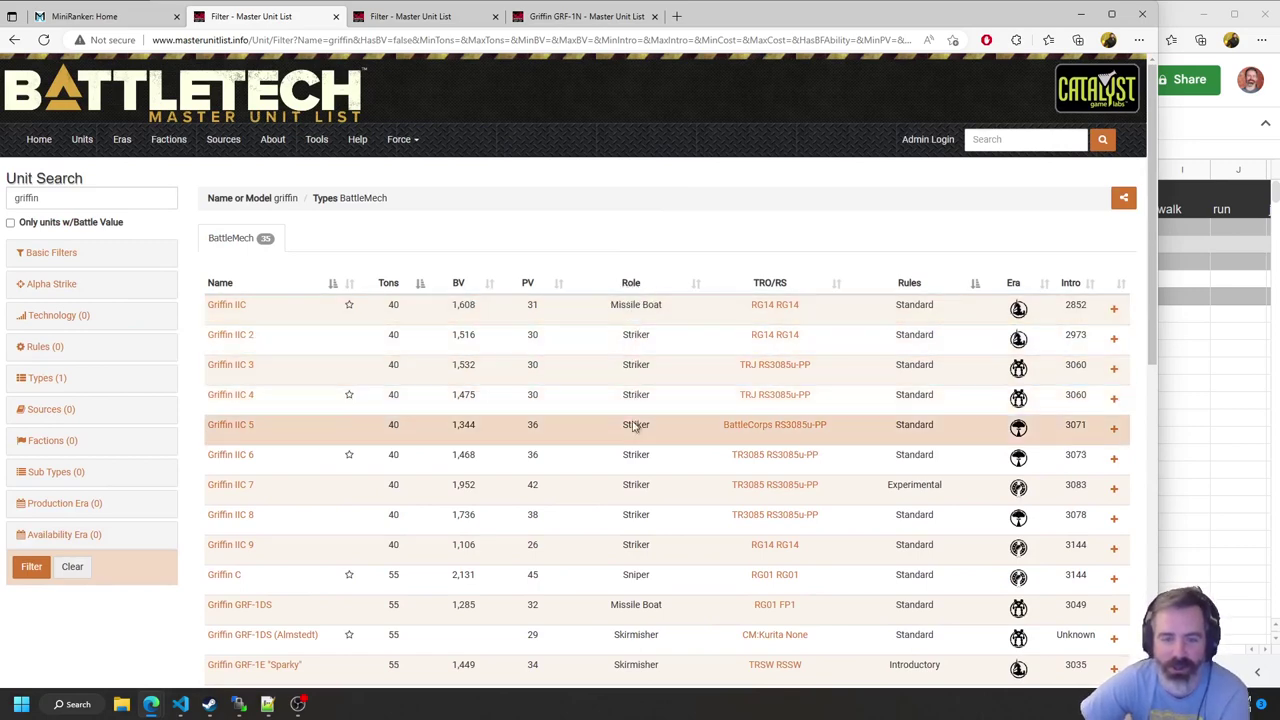
scroll(625, 425, "down", 2)
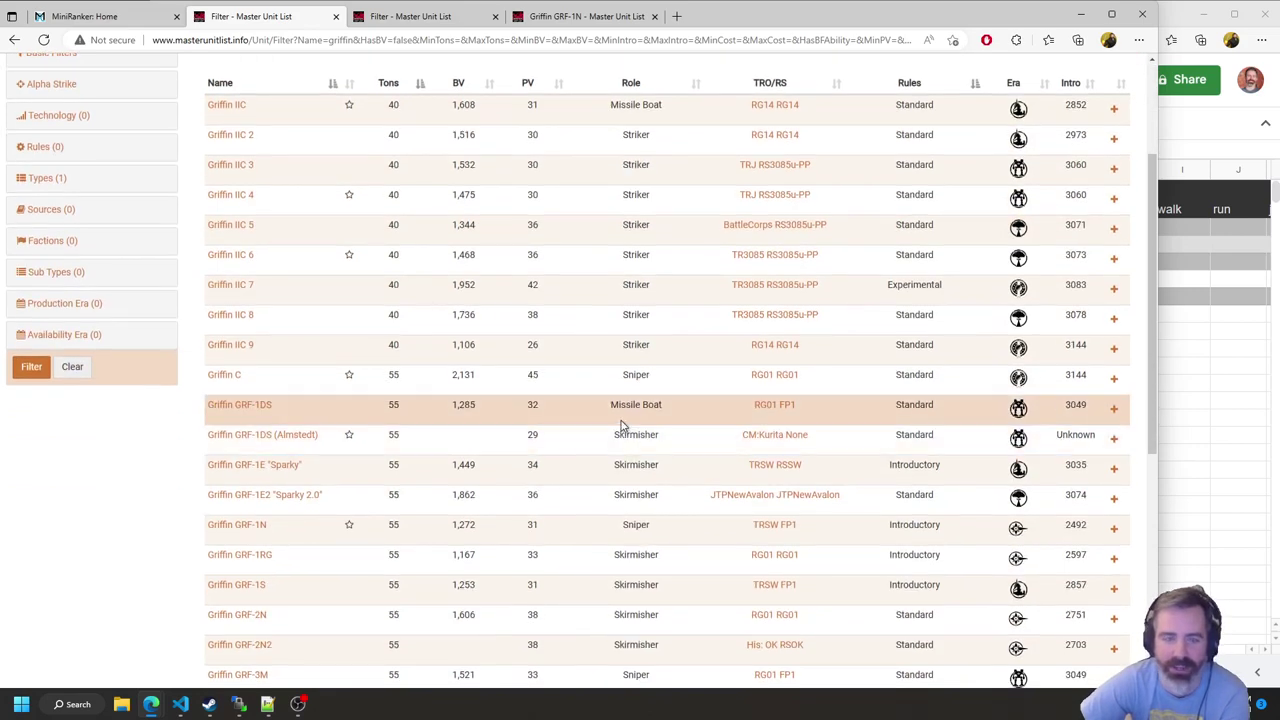
scroll(620, 425, "down", 2)
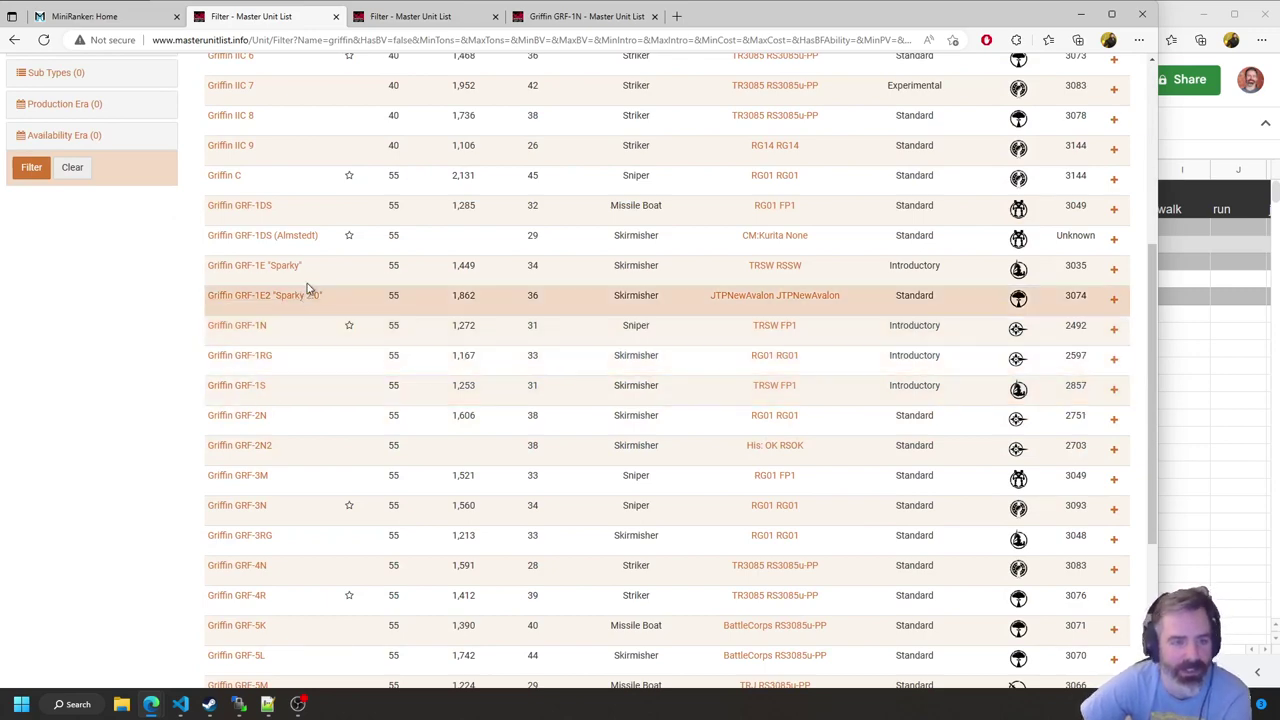
Switch to the MiniRanker page and filter its unit list by the chassis griffin
left_click(123, 18)
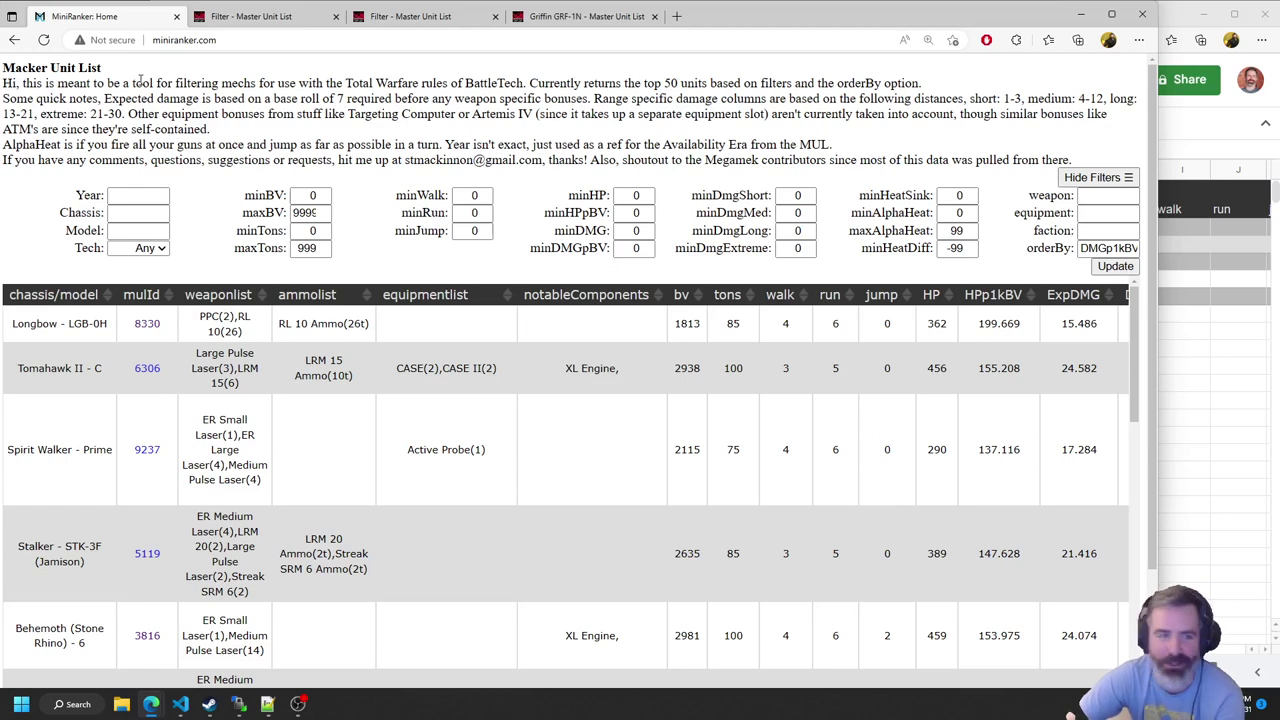
left_click(135, 215)
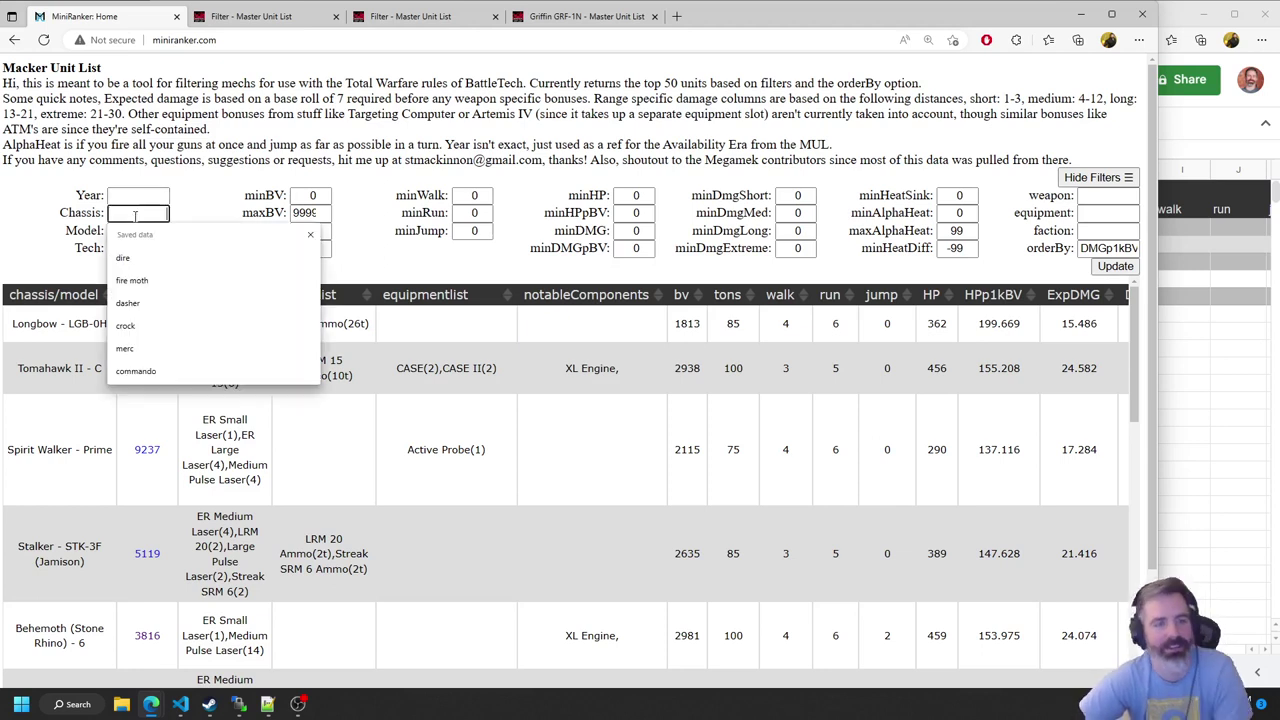
type("griffin")
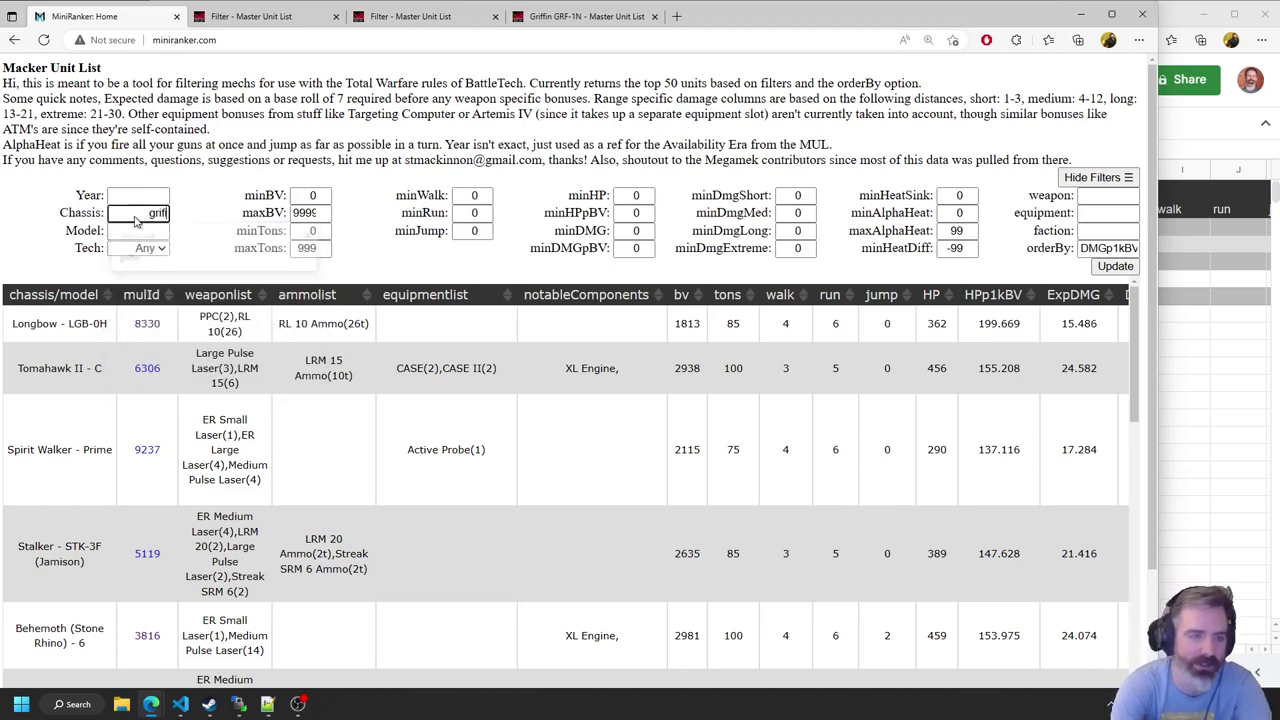
left_click(1112, 266)
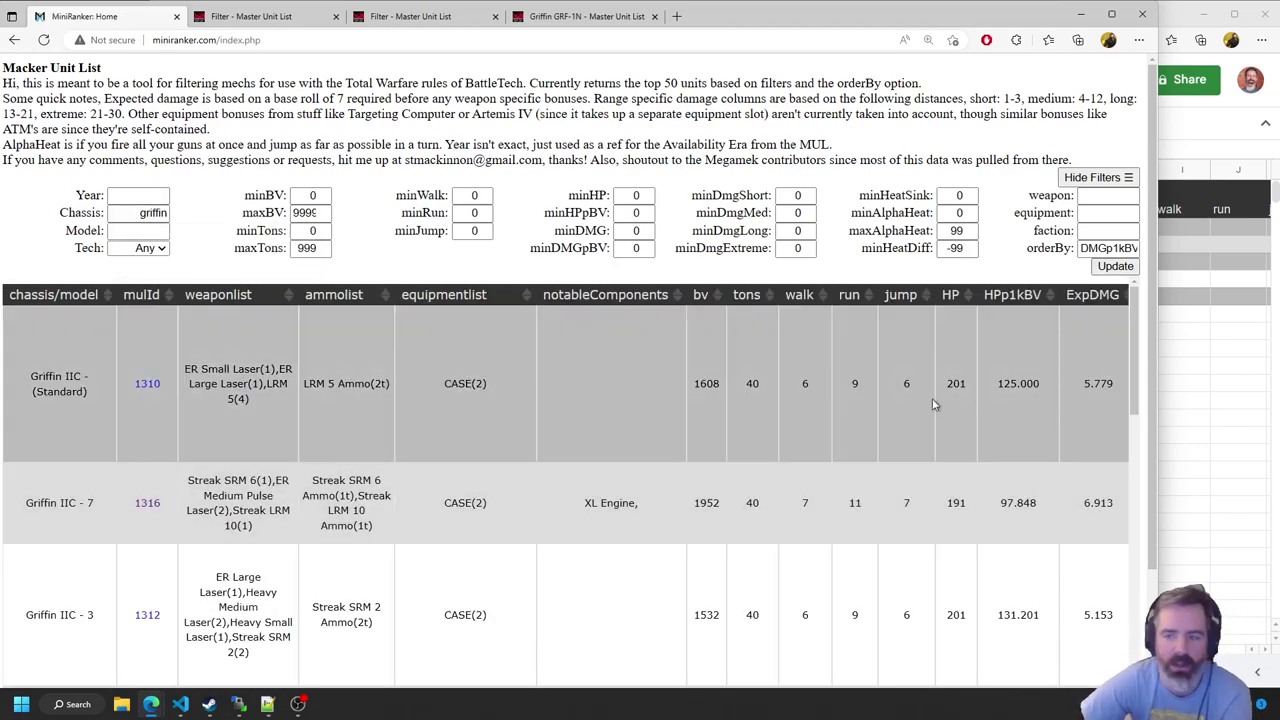
Examine the full list of Griffin variants with their weapons, ammo, equipment and notable components
scroll(932, 404, "down", 3)
scroll(885, 395, "up", 3)
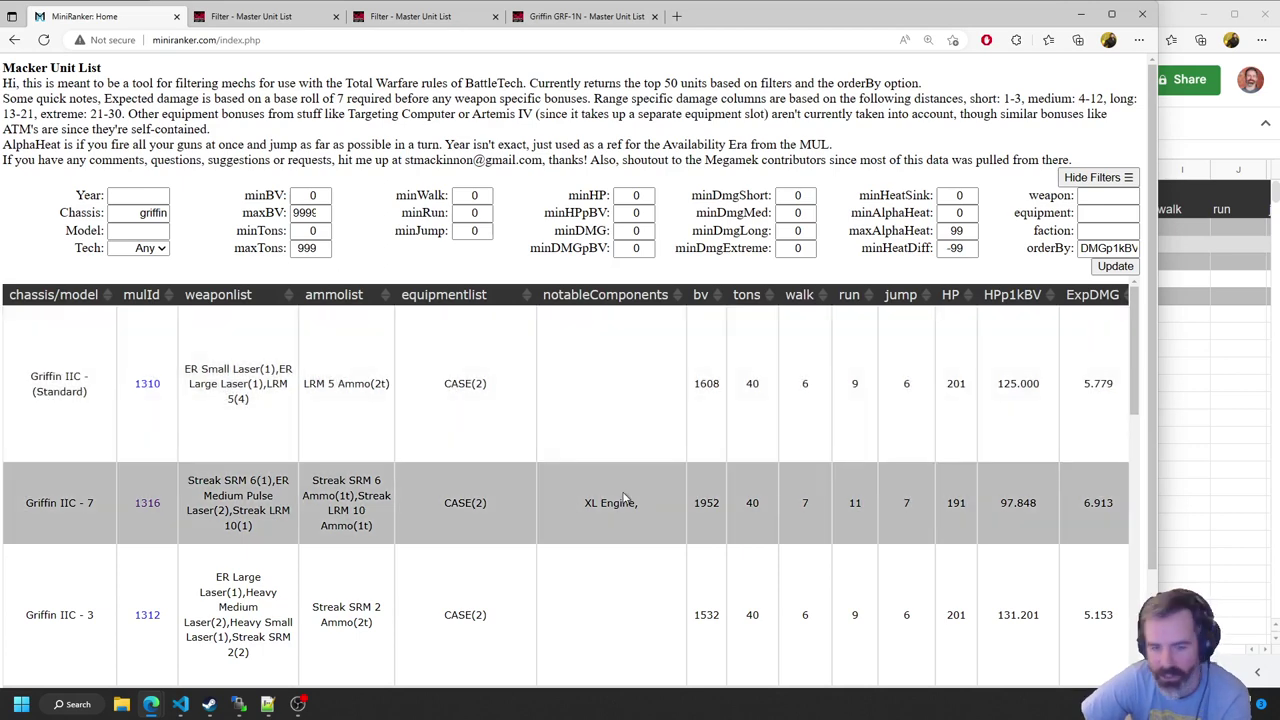
scroll(603, 502, "down", 5)
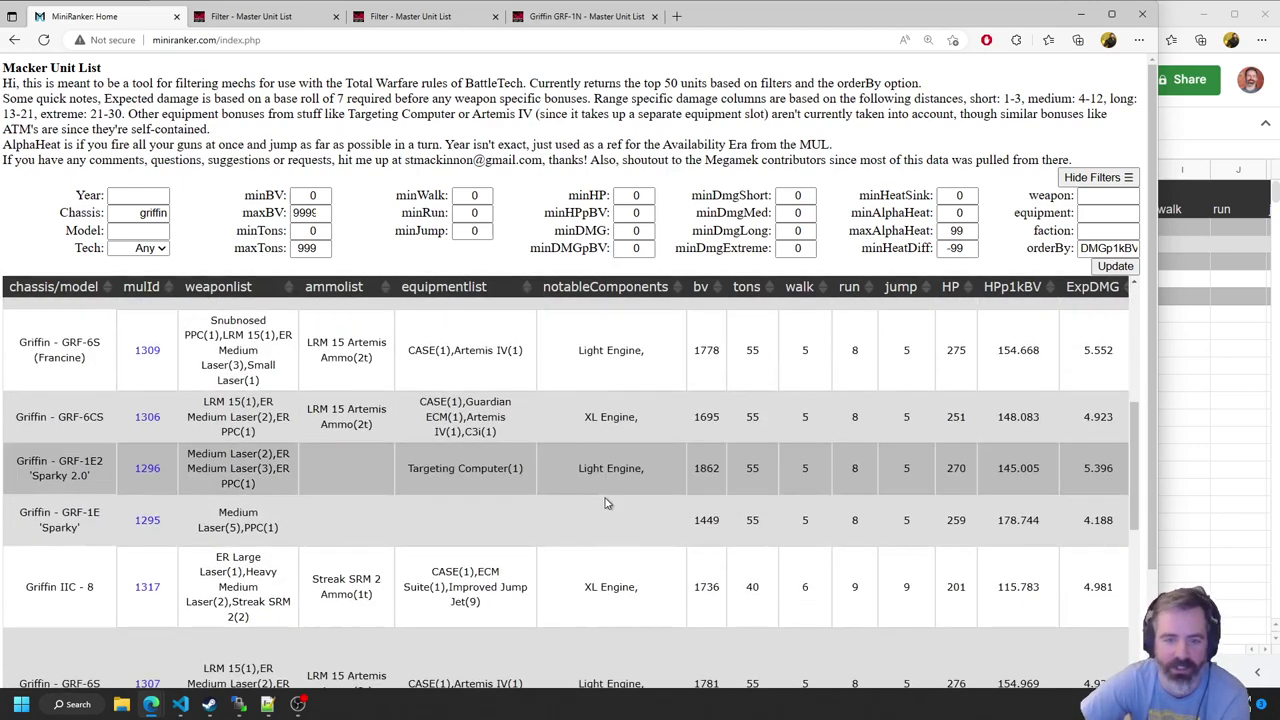
scroll(605, 347, "down", 10)
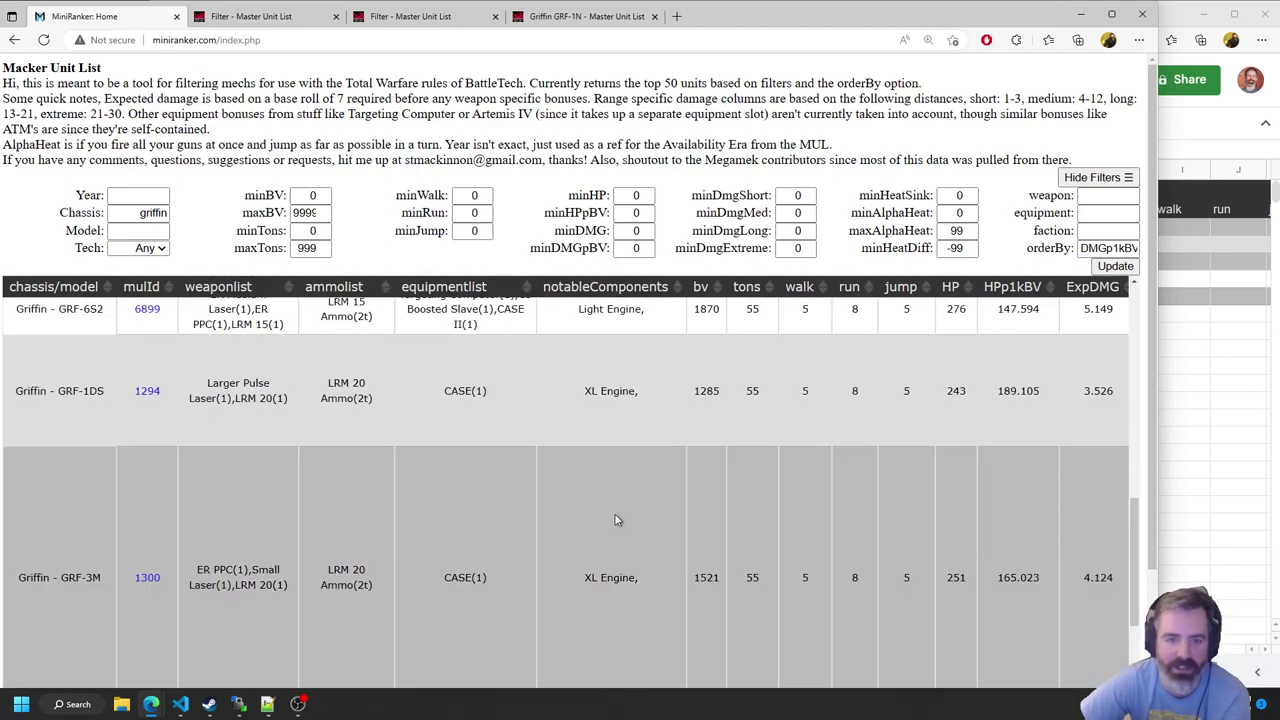
scroll(601, 361, "down", 10)
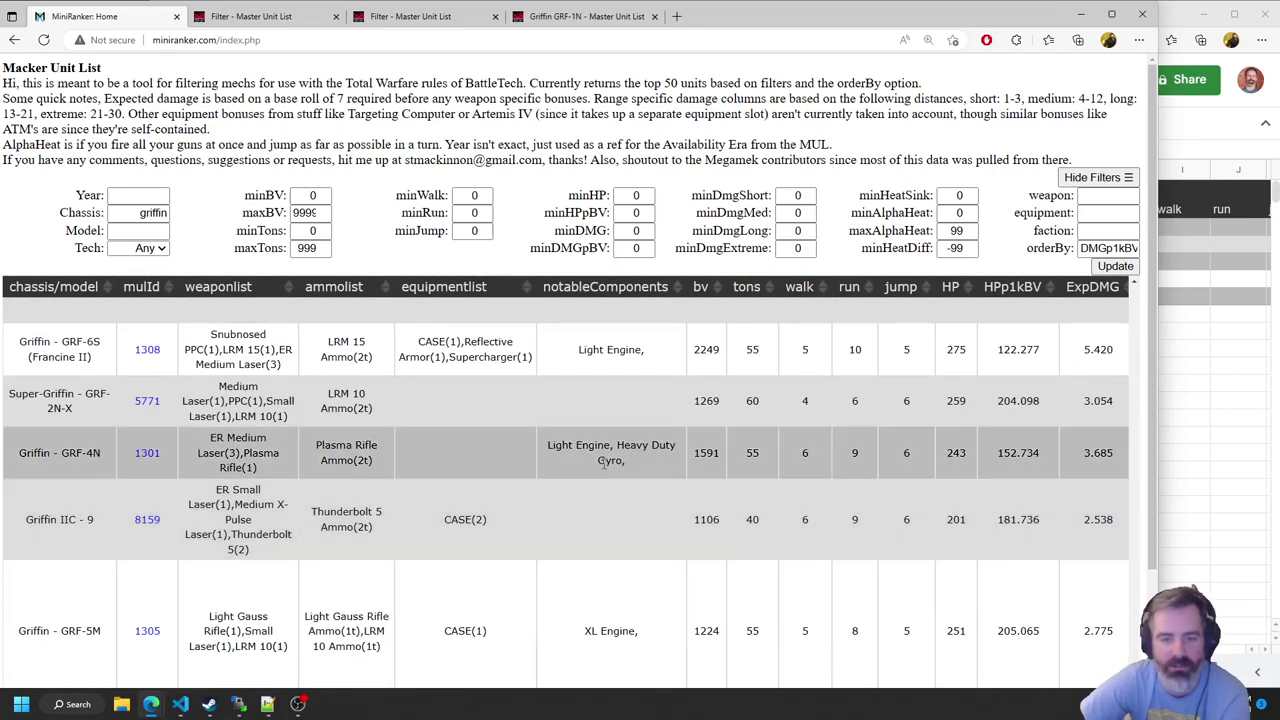
scroll(617, 500, "down", 2)
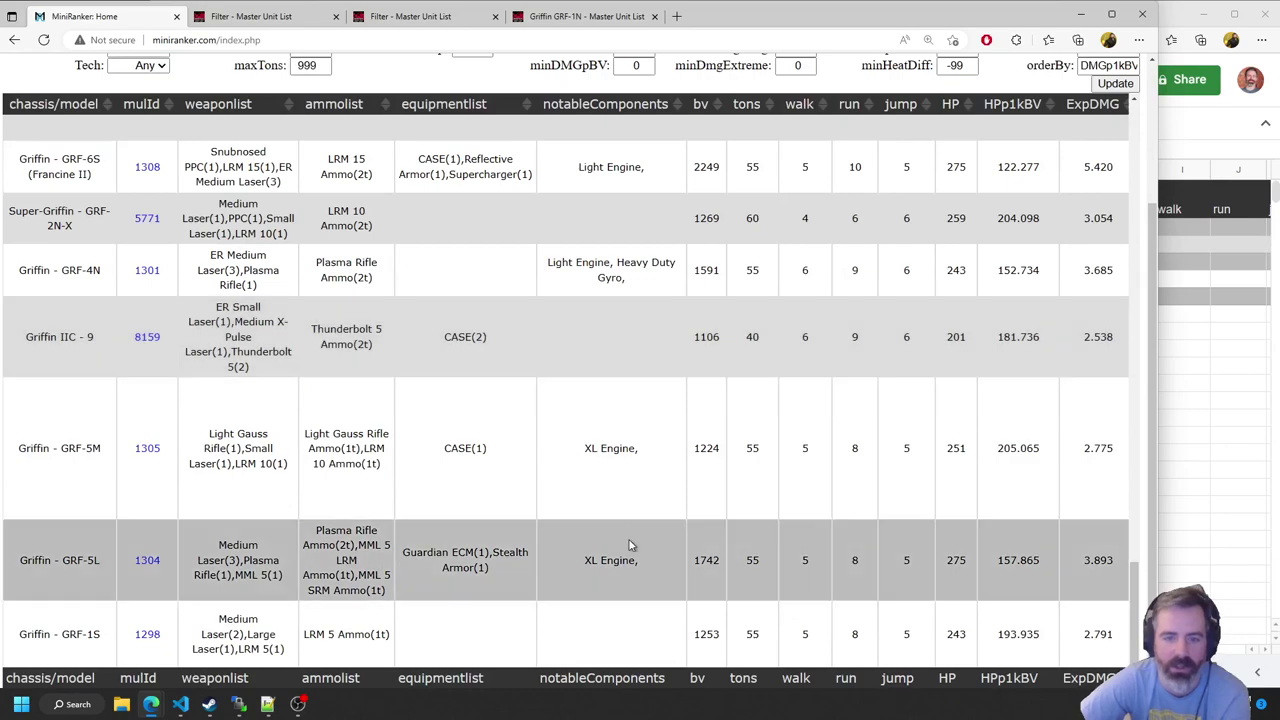
scroll(630, 545, "up", 10)
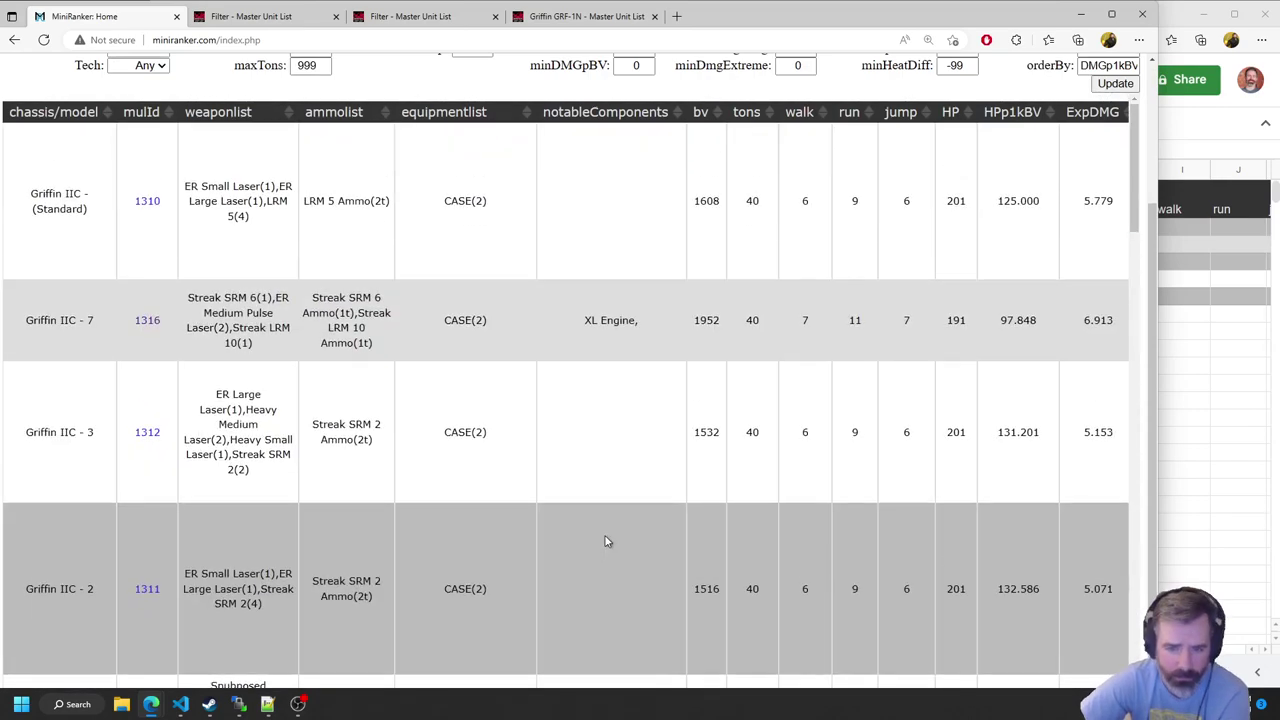
scroll(605, 541, "up", 3)
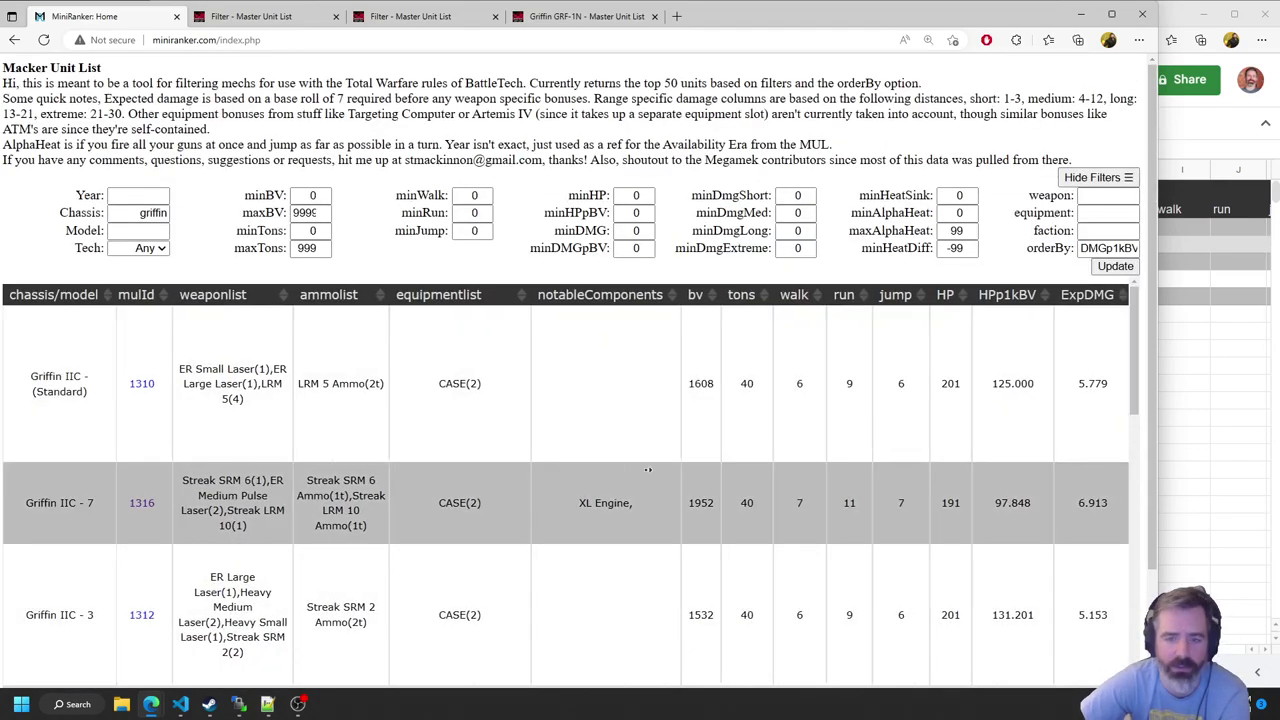
Examine the movement, HP, damage, heat and faction columns of the listed Griffin variants
scroll(647, 470, "right", 5)
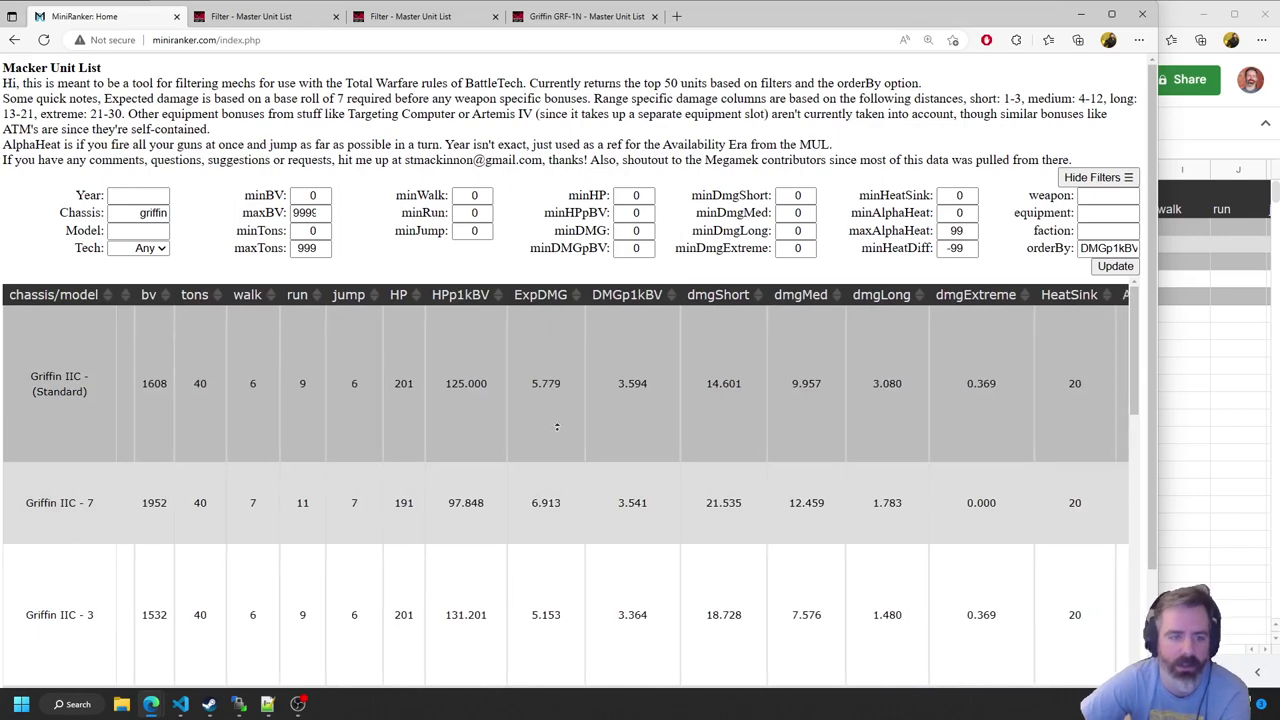
scroll(640, 426, "right", 4)
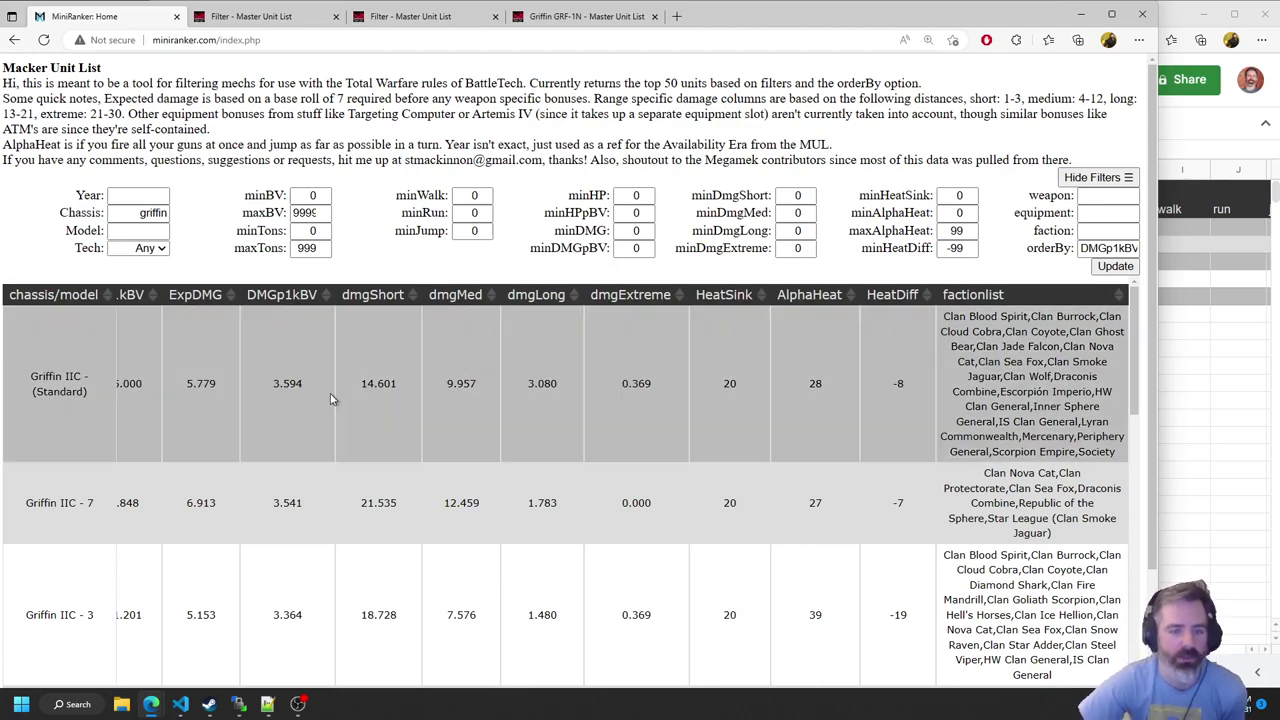
scroll(329, 400, "left", 3)
scroll(256, 402, "left", 2)
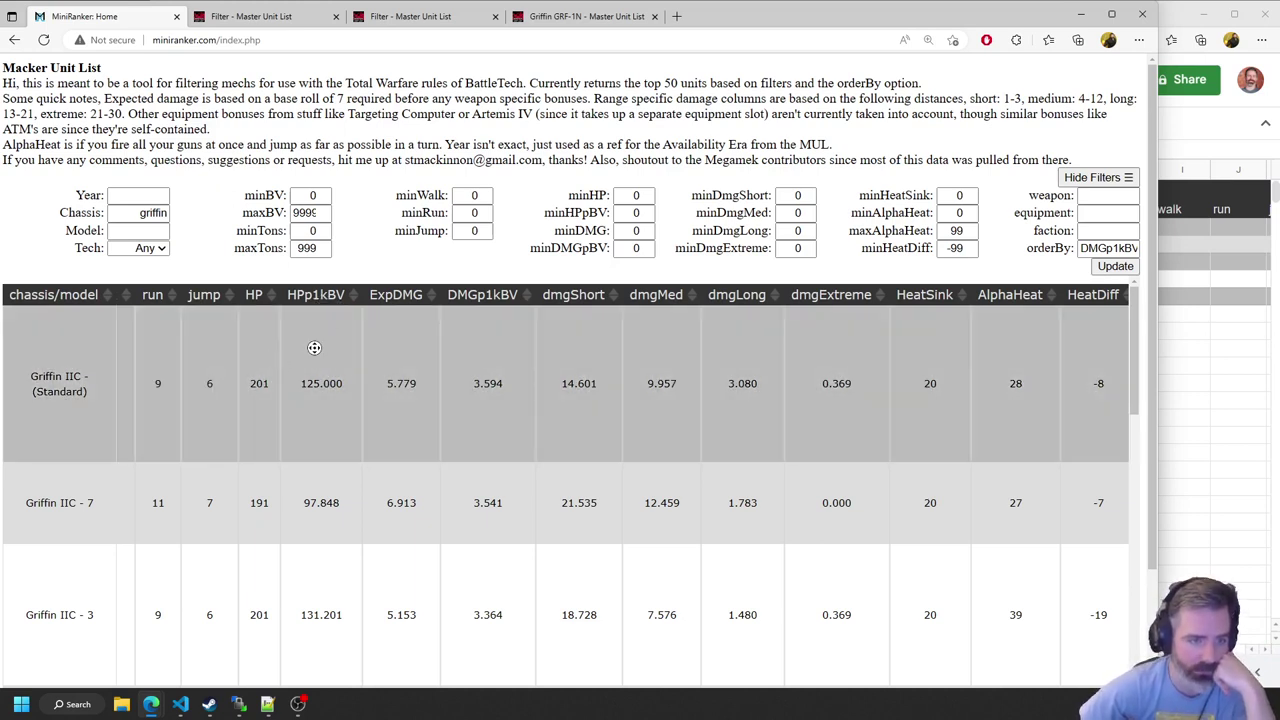
scroll(317, 347, "left", 3)
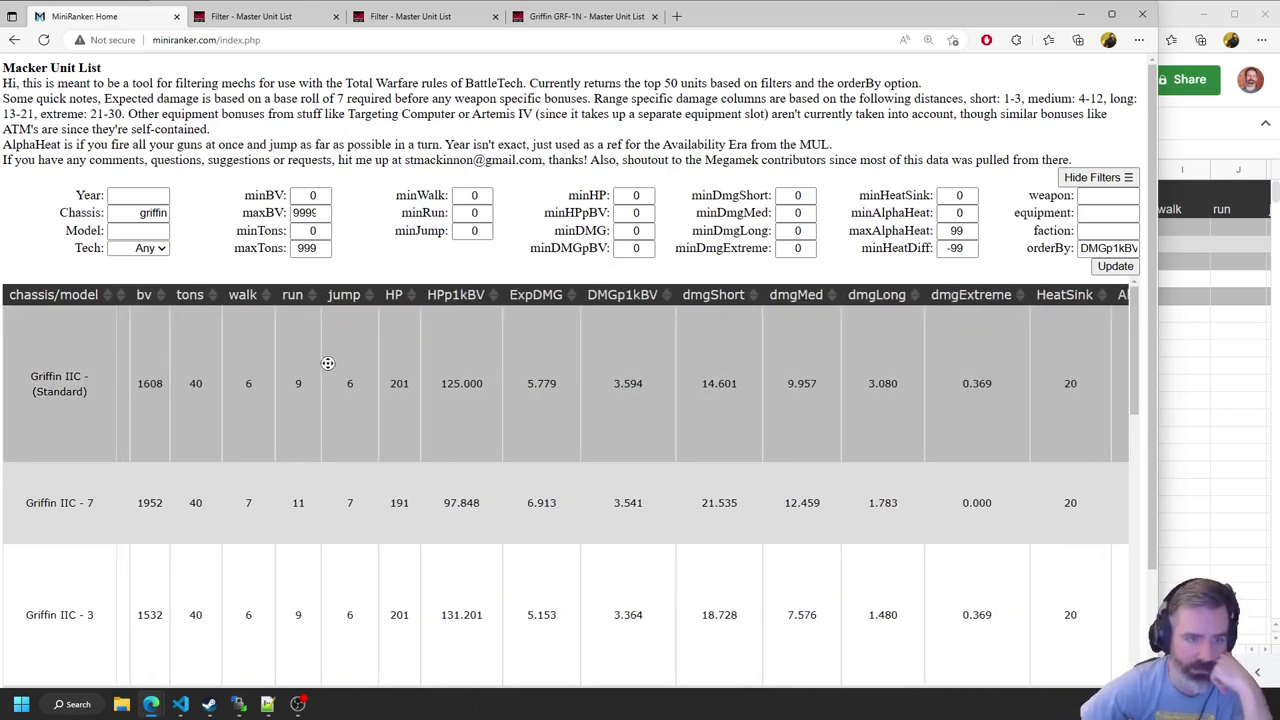
scroll(330, 365, "left", 2)
scroll(323, 350, "left", 4)
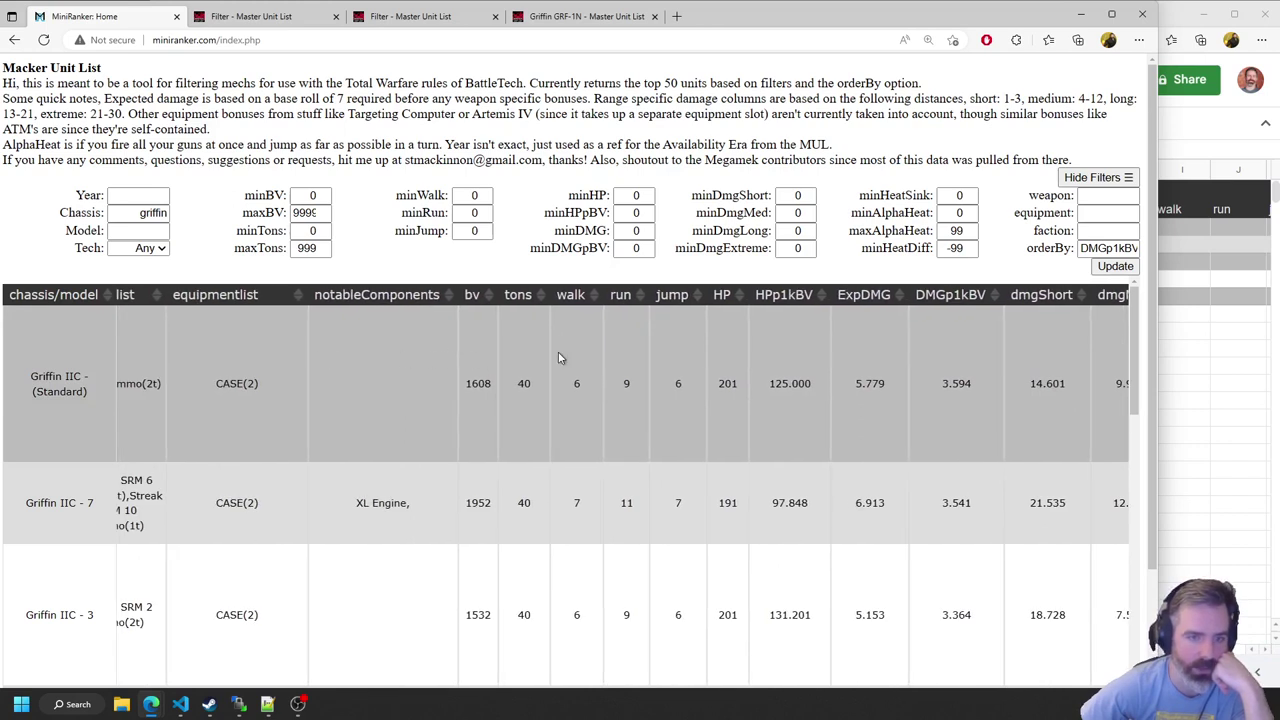
scroll(338, 374, "left", 4)
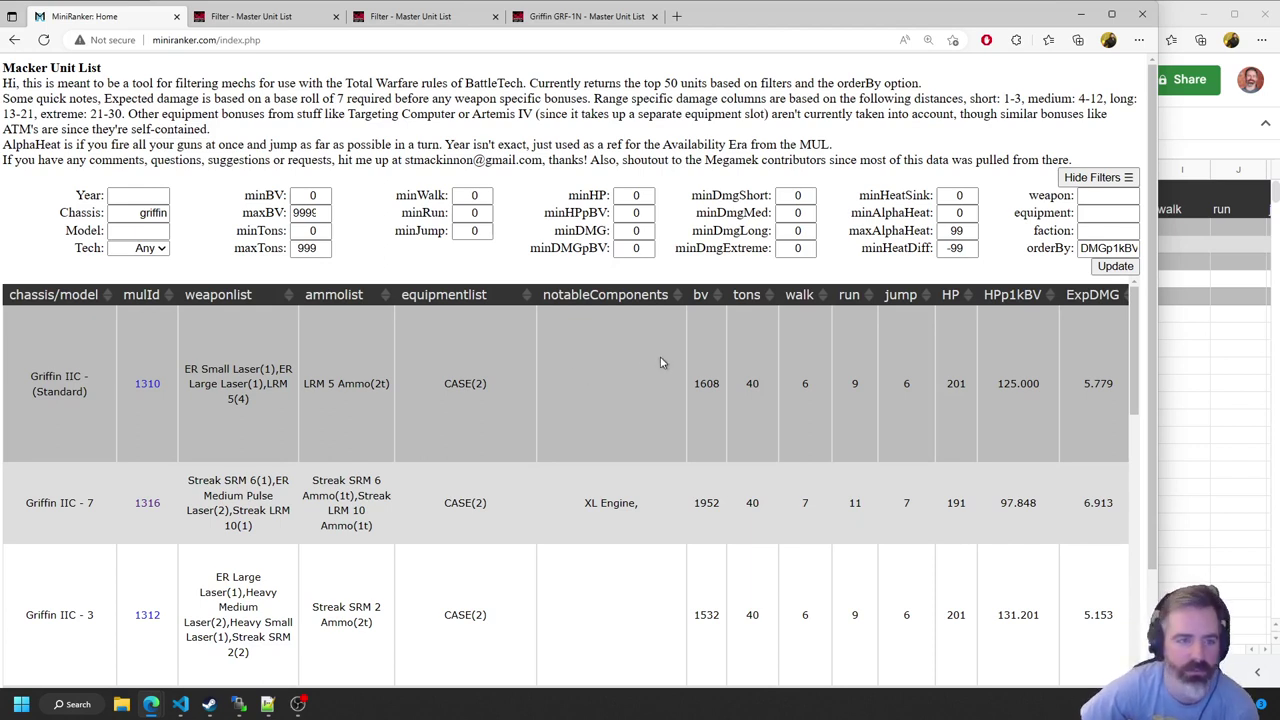
Clear the chassis filter, set the year to 3061 and refresh the unit list
double_click(158, 213)
key("BackSpace")
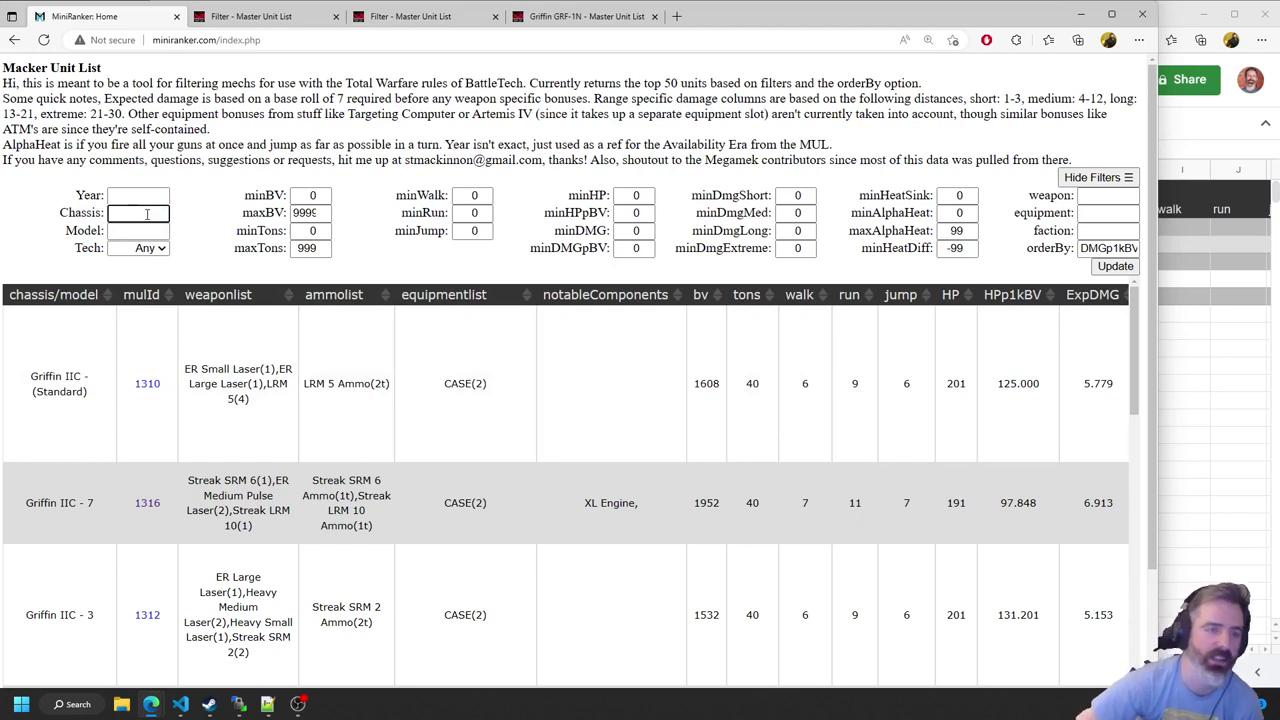
left_click(147, 196)
type("3061")
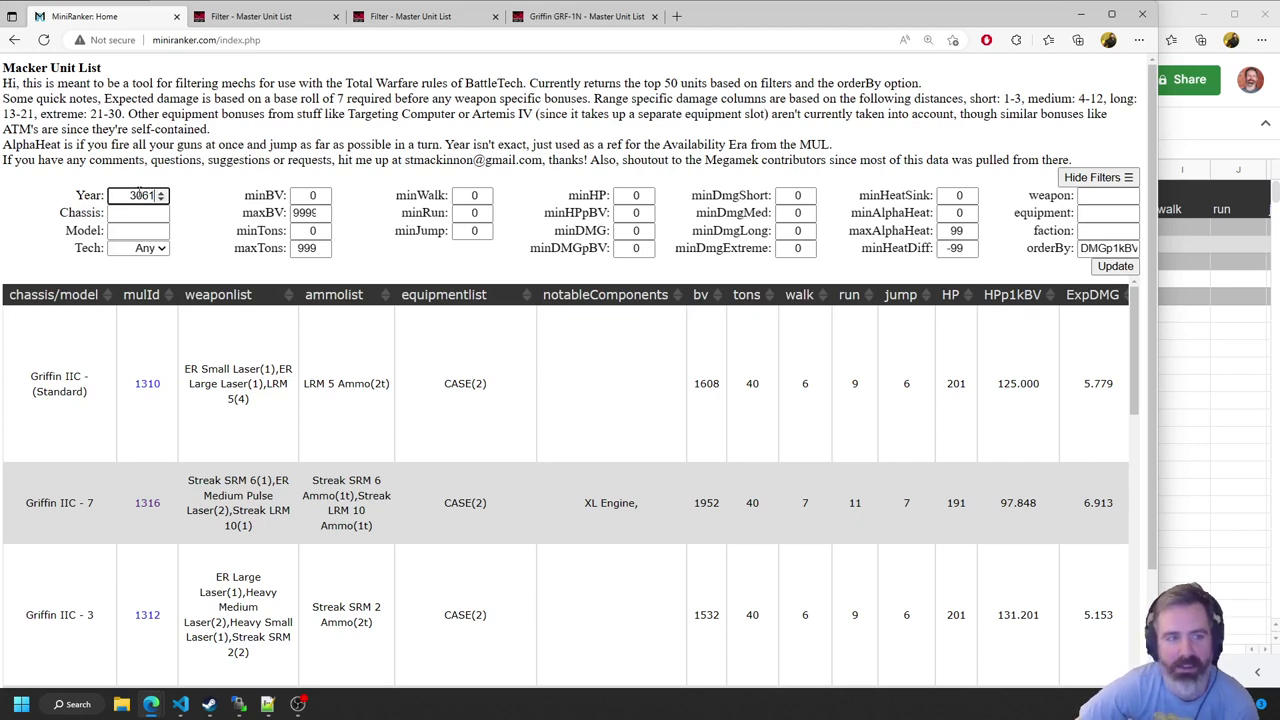
left_click(1116, 267)
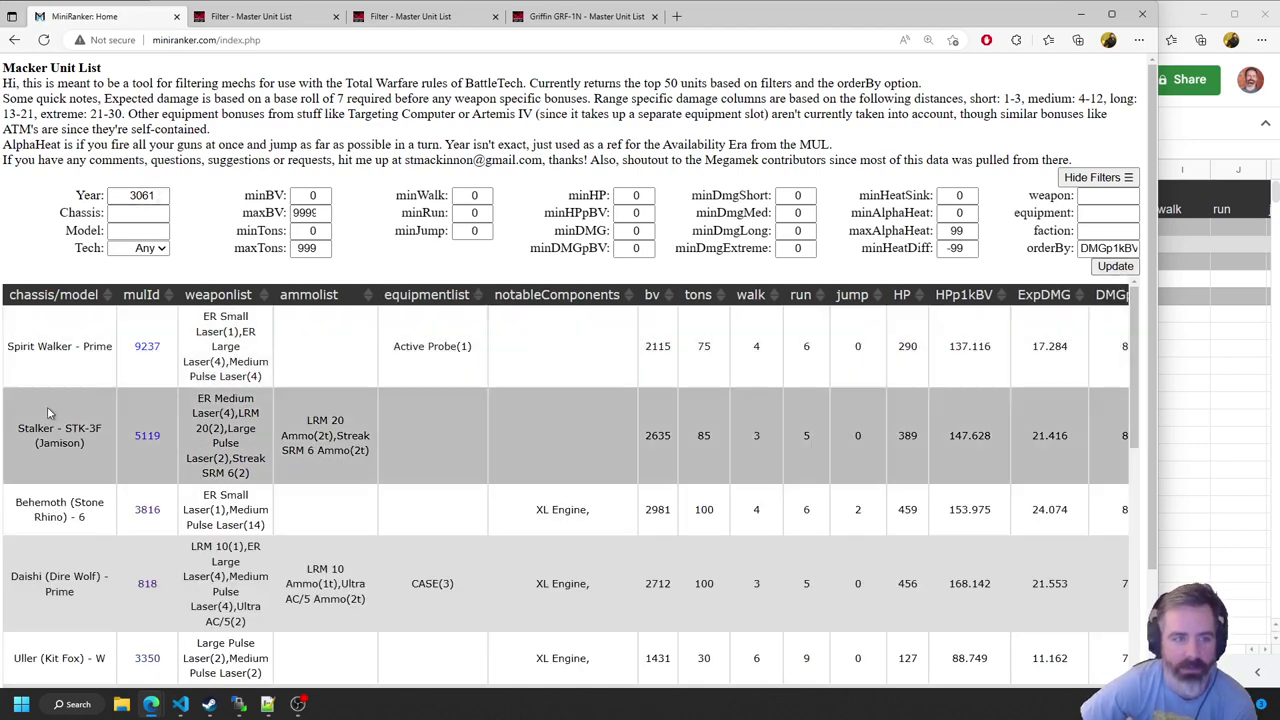
Restrict the unit list to Inner Sphere technology and refresh it
left_click(148, 248)
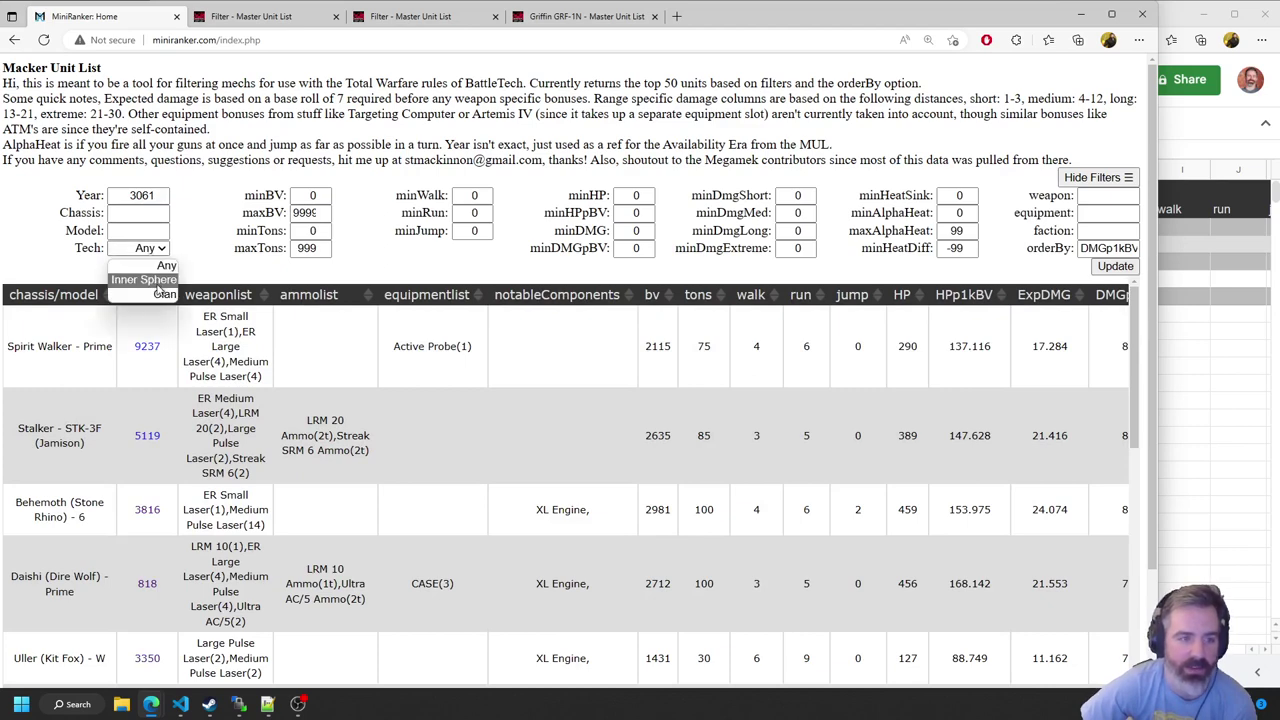
left_click(156, 281)
left_click(1110, 267)
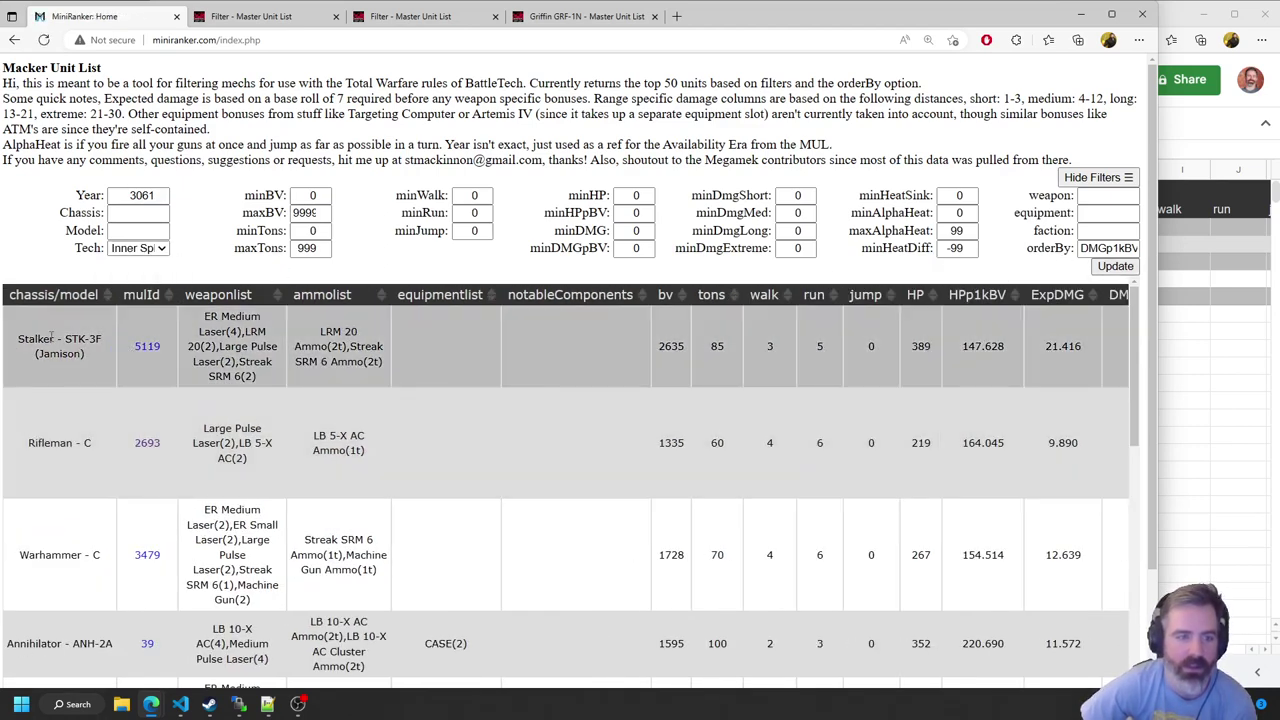
Look at the saved entries offered for the faction filter without choosing one
left_click(1102, 230)
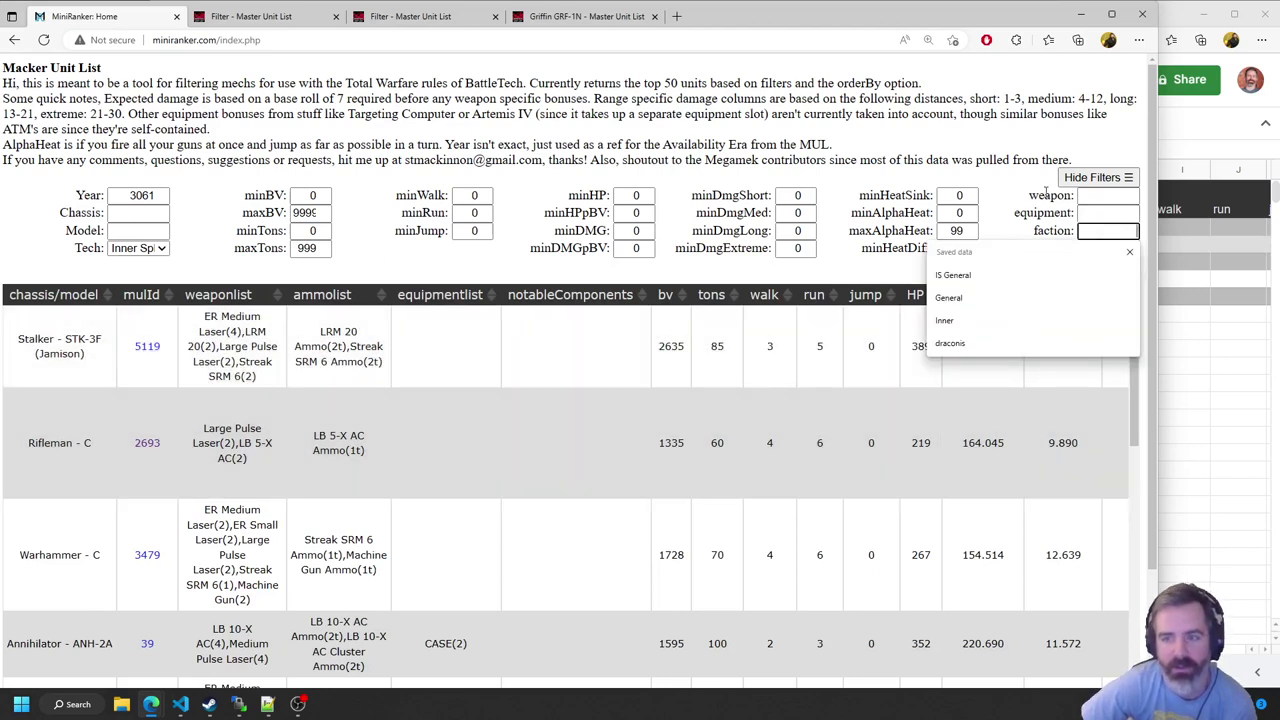
left_click(1100, 231)
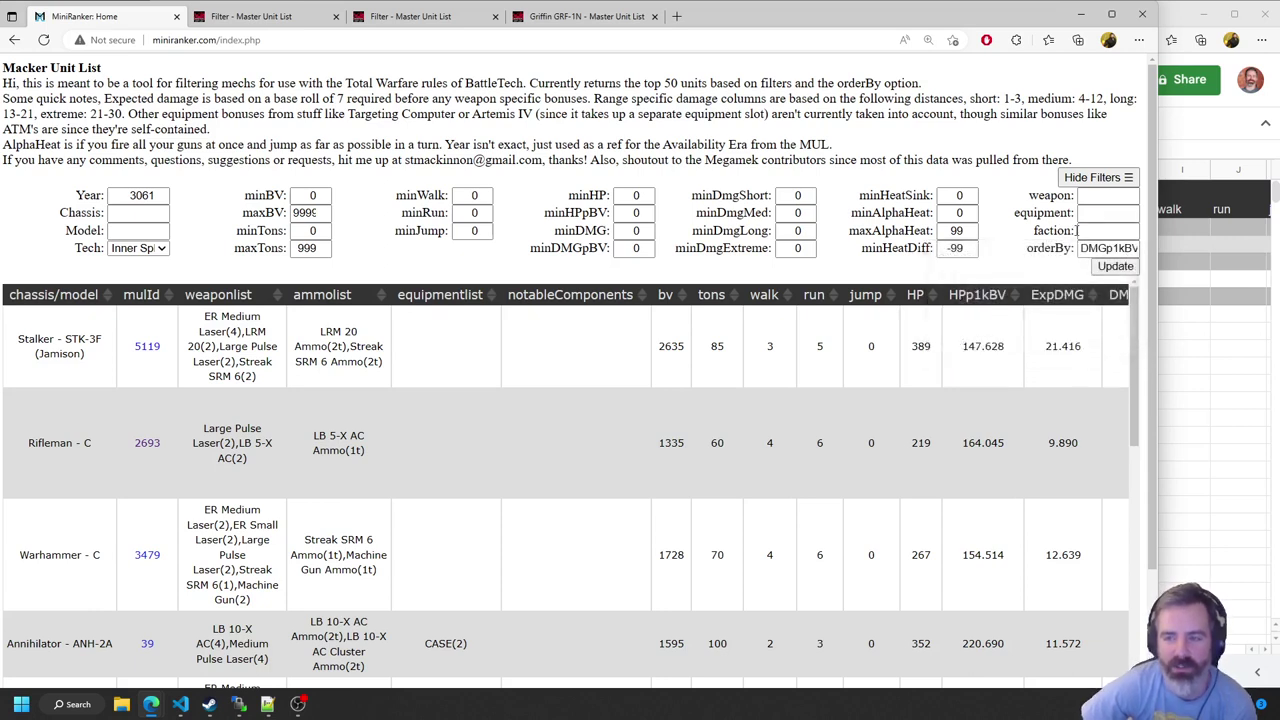
left_click(1080, 231)
left_click(1060, 228)
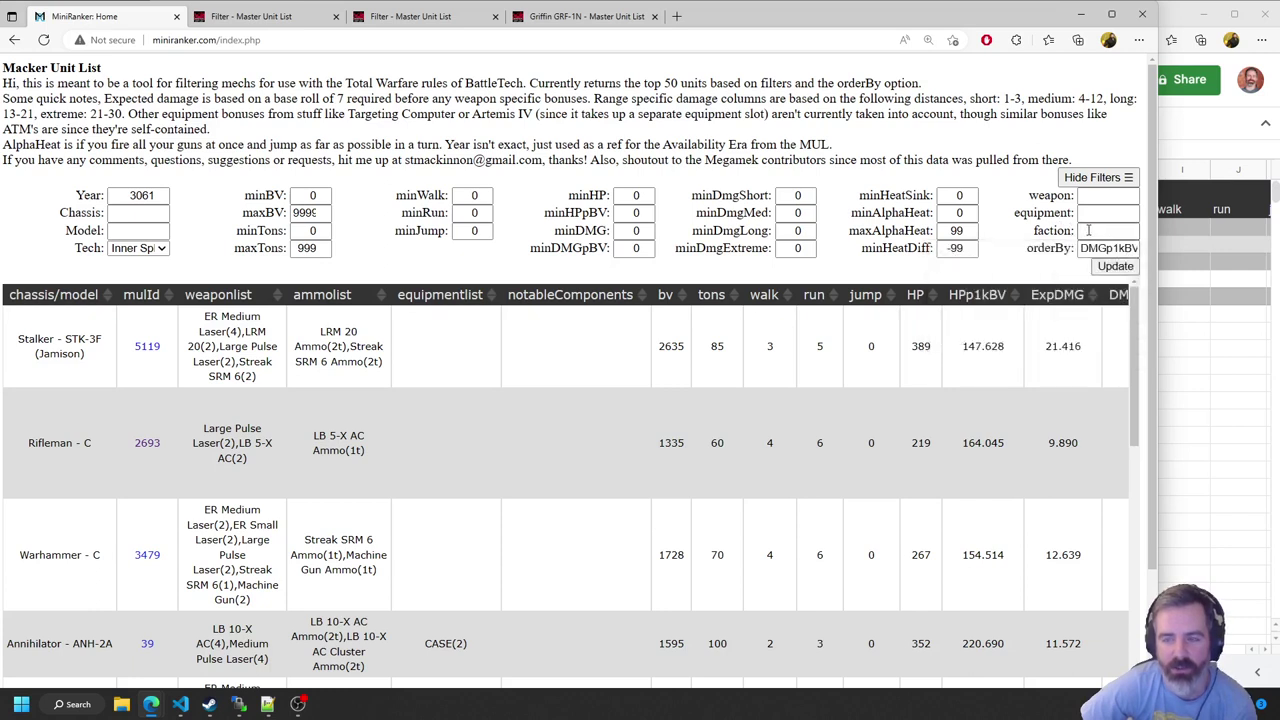
left_click(1086, 231)
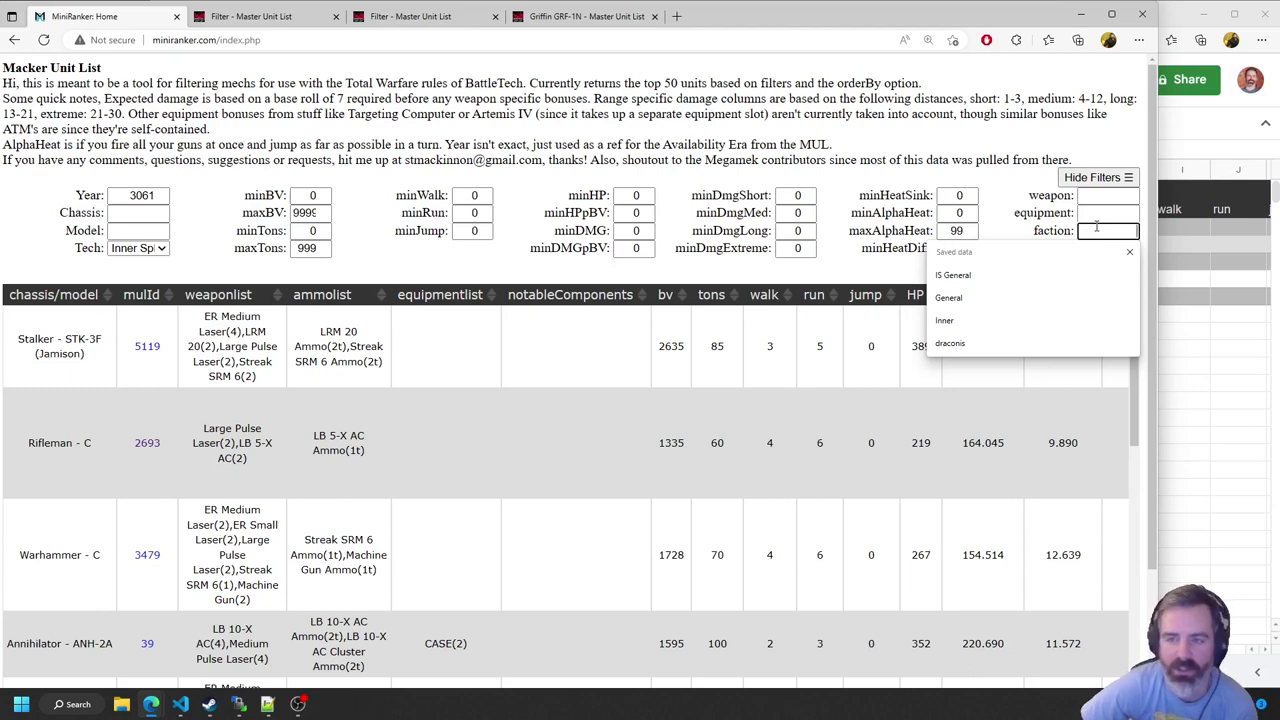
left_click(1054, 224)
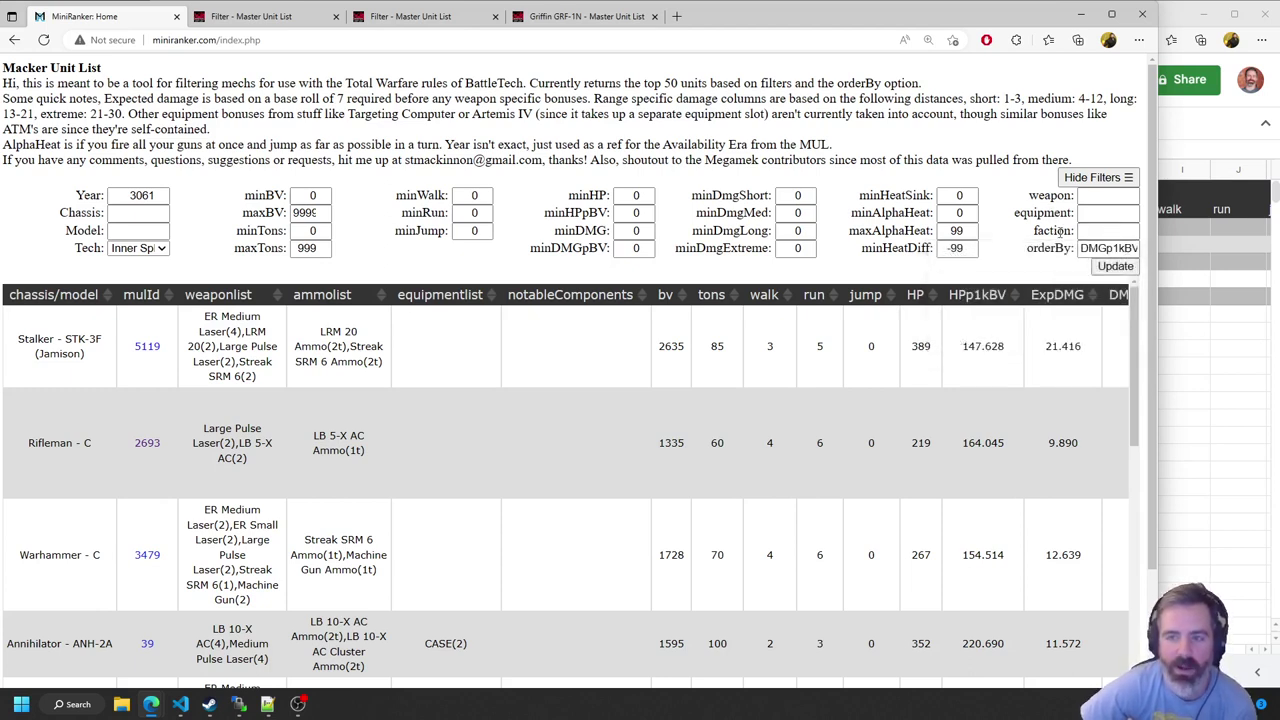
left_click(1089, 232)
left_click(1047, 213)
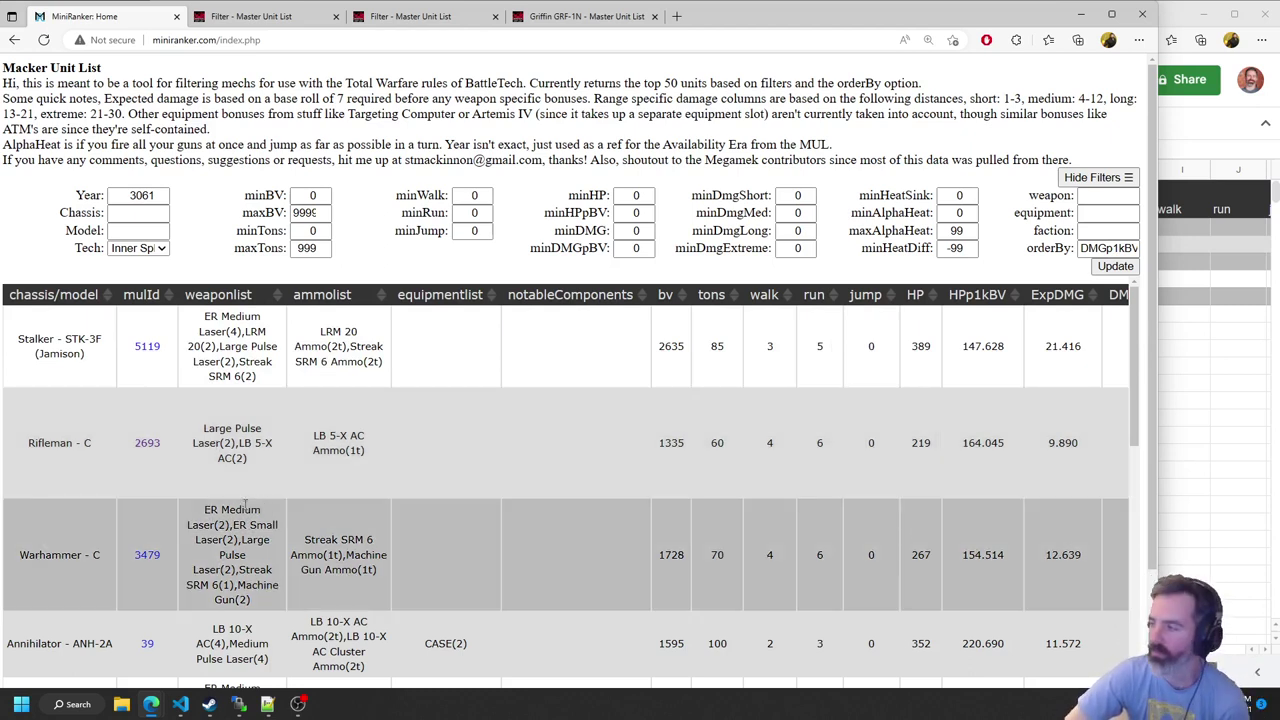
Examine the listed Inner Sphere units' equipment, movement, HP and damage values across the table
scroll(85, 533, "down", 1)
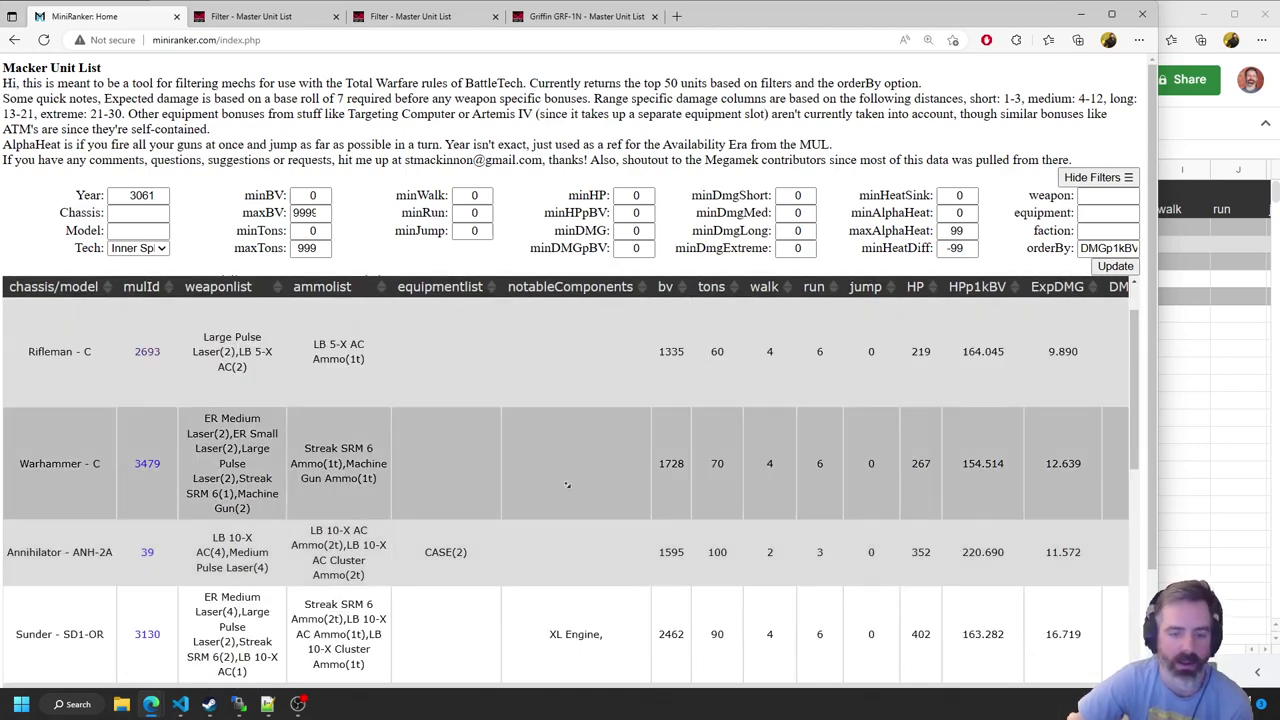
scroll(625, 468, "right", 4)
scroll(625, 468, "right", 2)
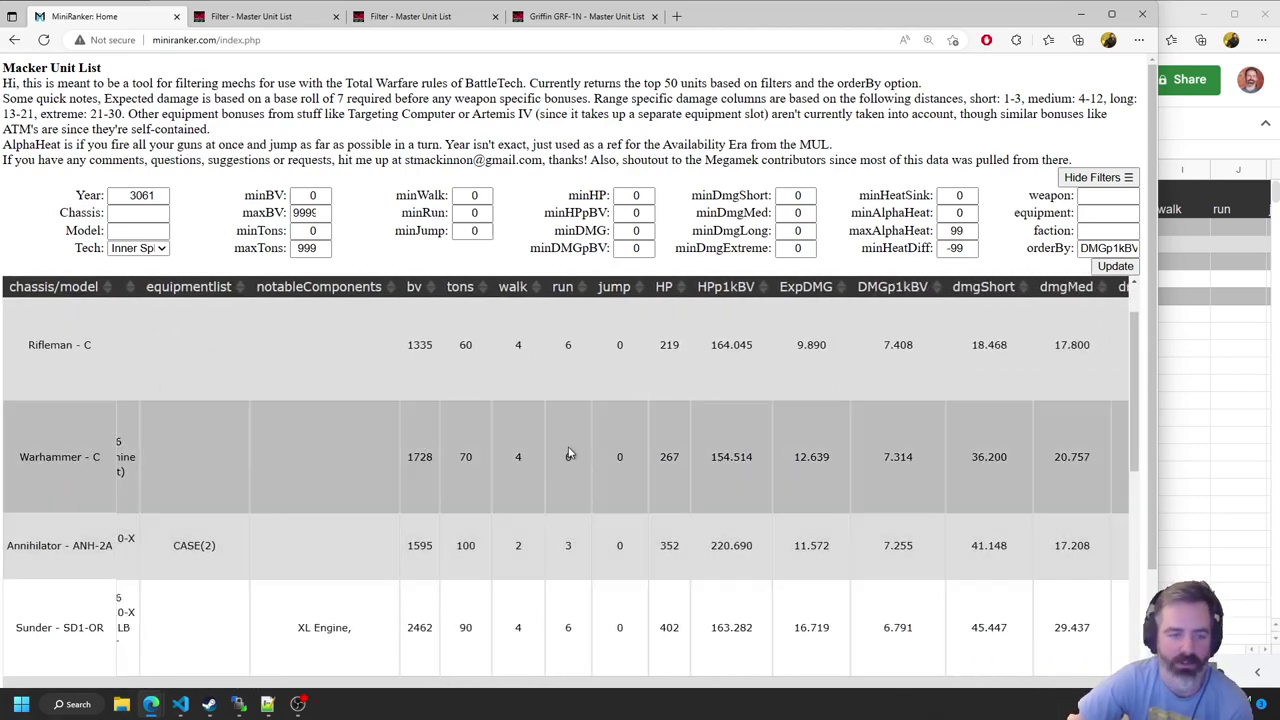
scroll(440, 446, "left", 6)
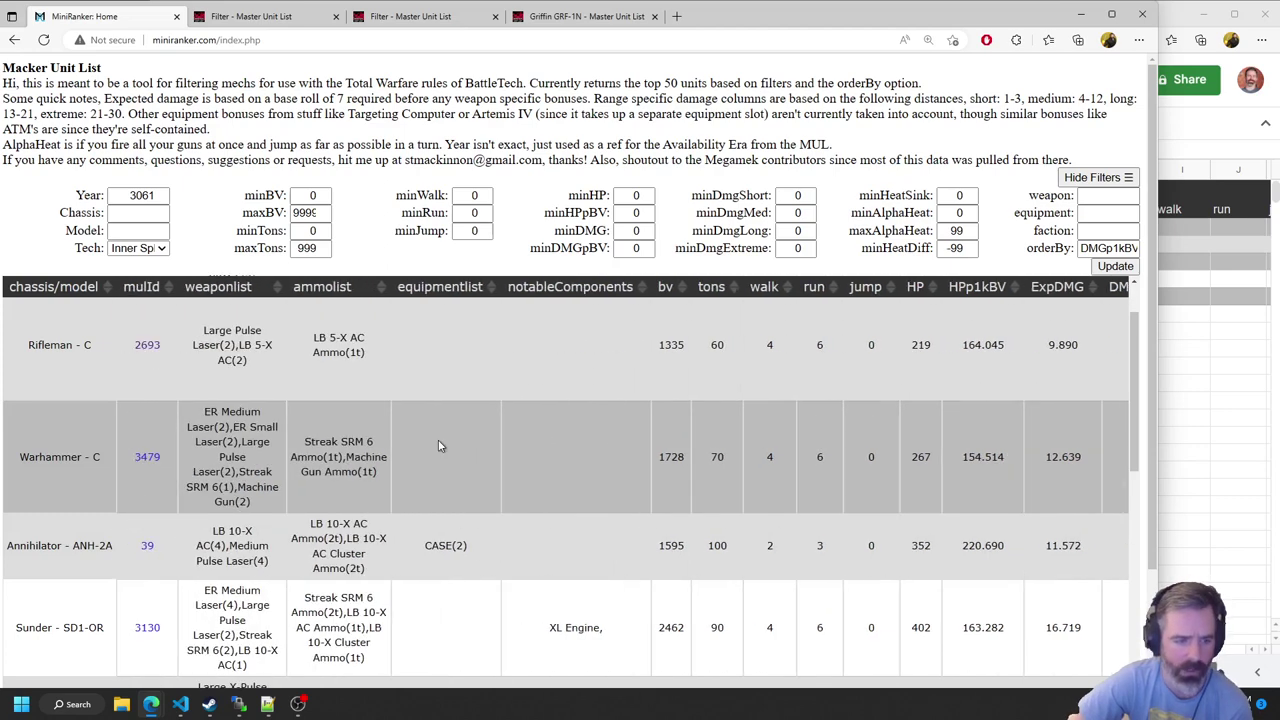
scroll(451, 452, "down", 2)
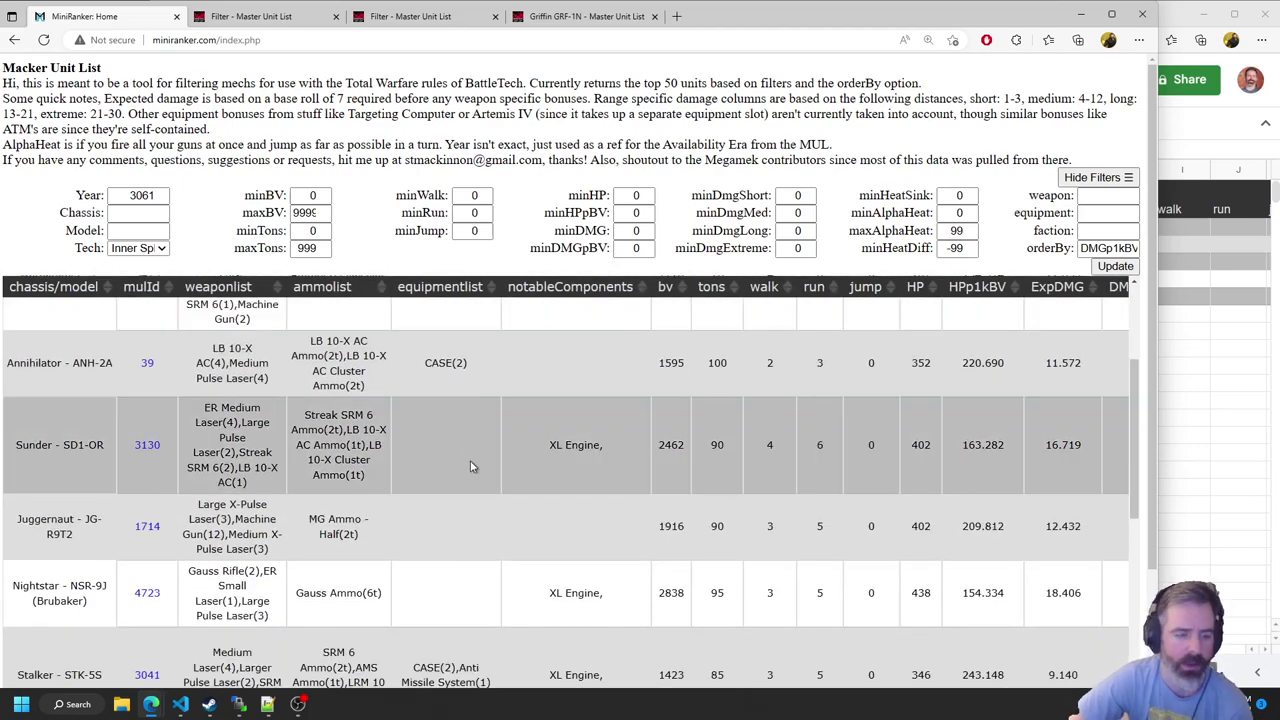
scroll(487, 492, "up", 3)
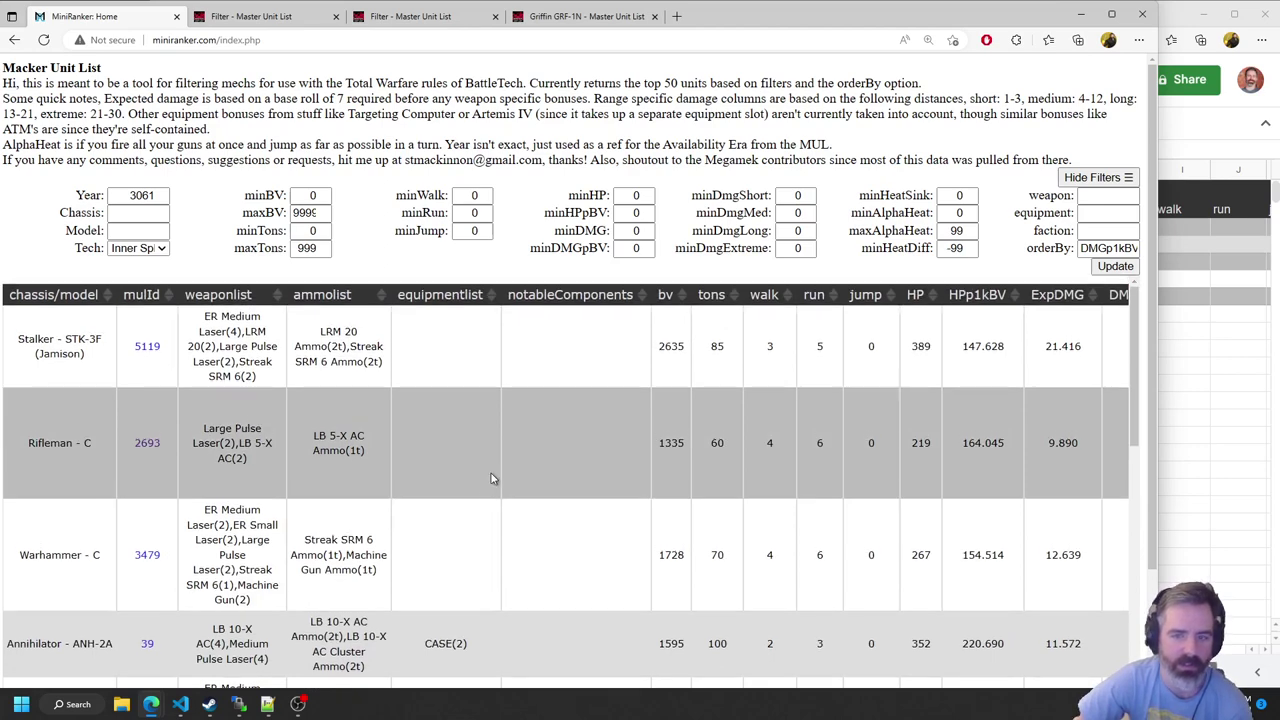
scroll(490, 472, "right", 3)
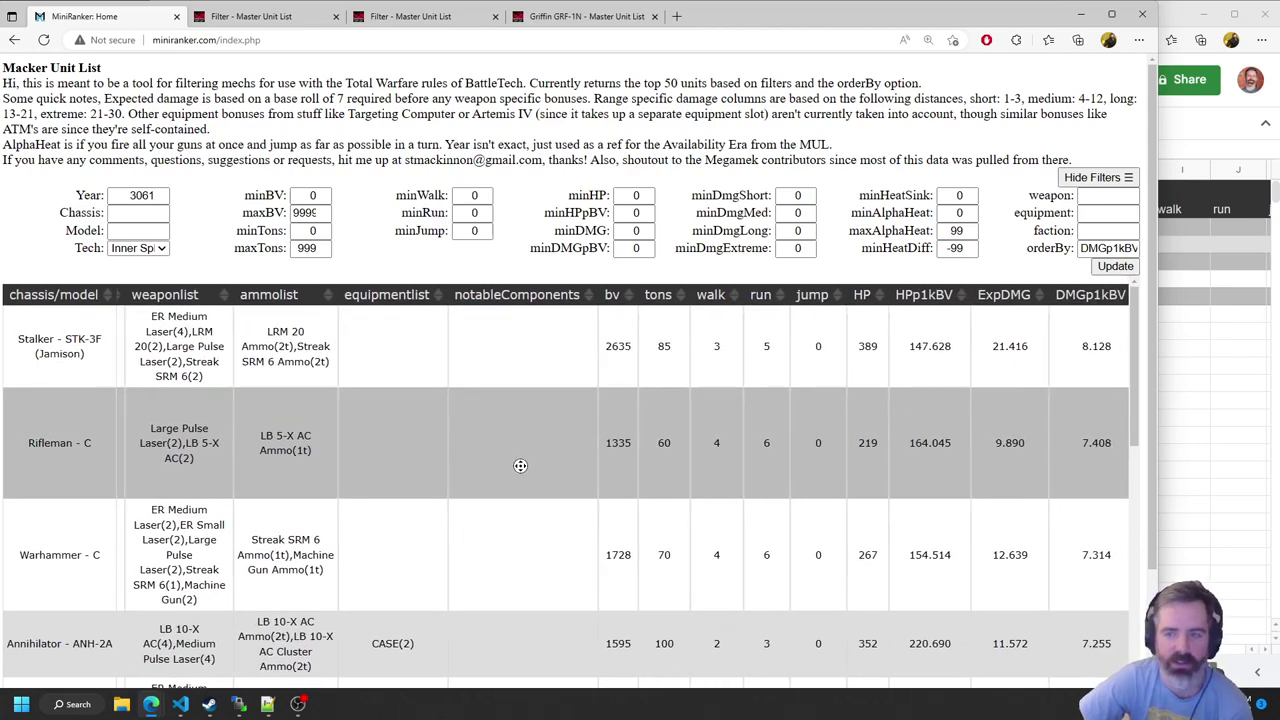
scroll(581, 463, "right", 2)
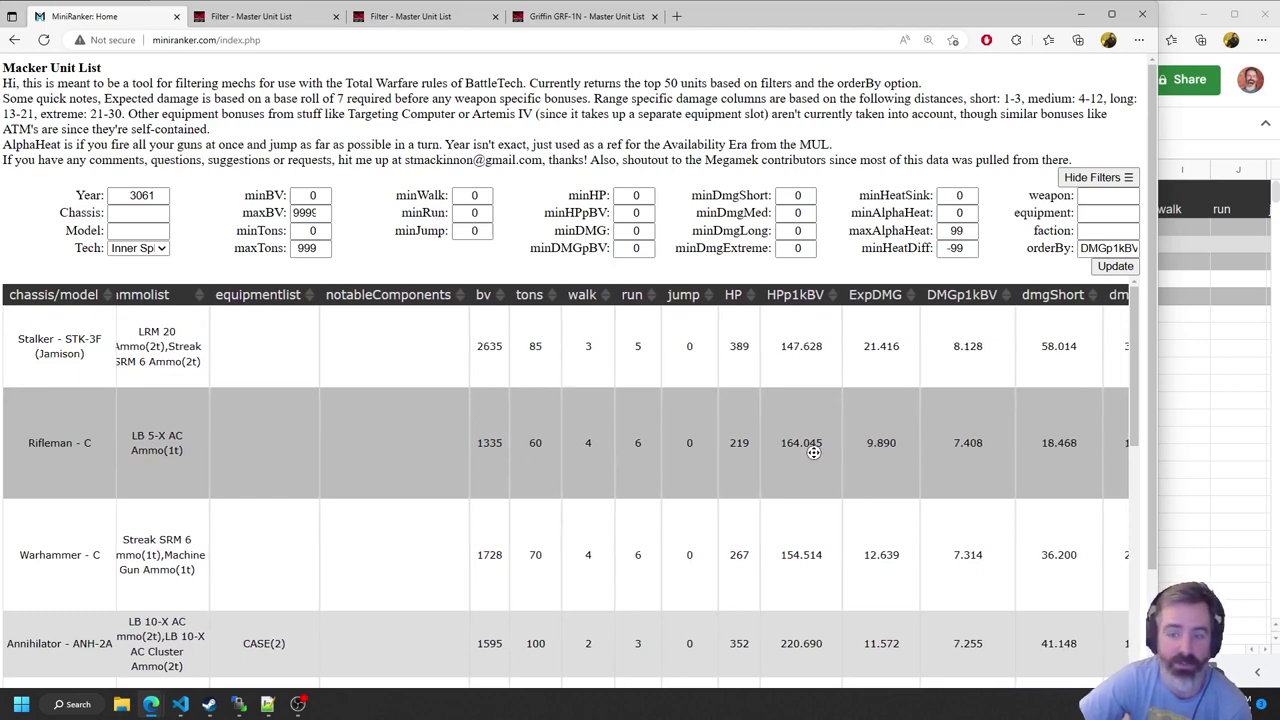
scroll(811, 448, "right", 2)
scroll(776, 442, "left", 1)
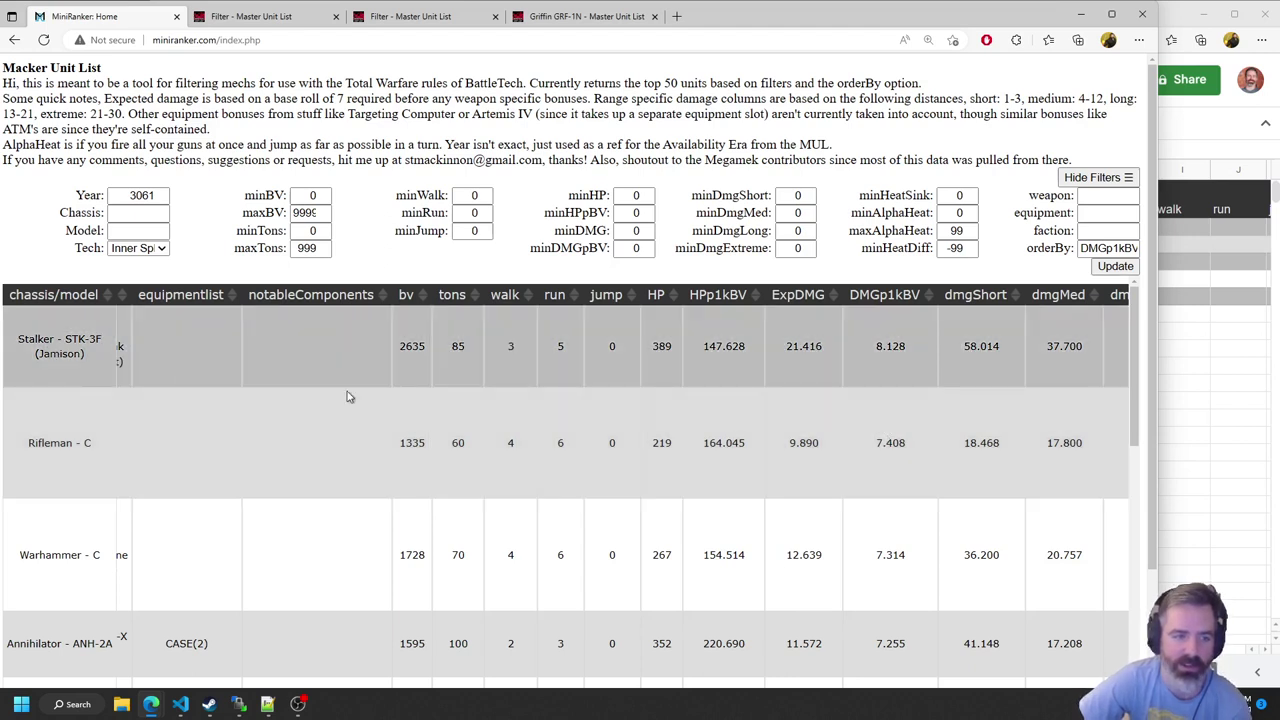
scroll(540, 390, "right", 1)
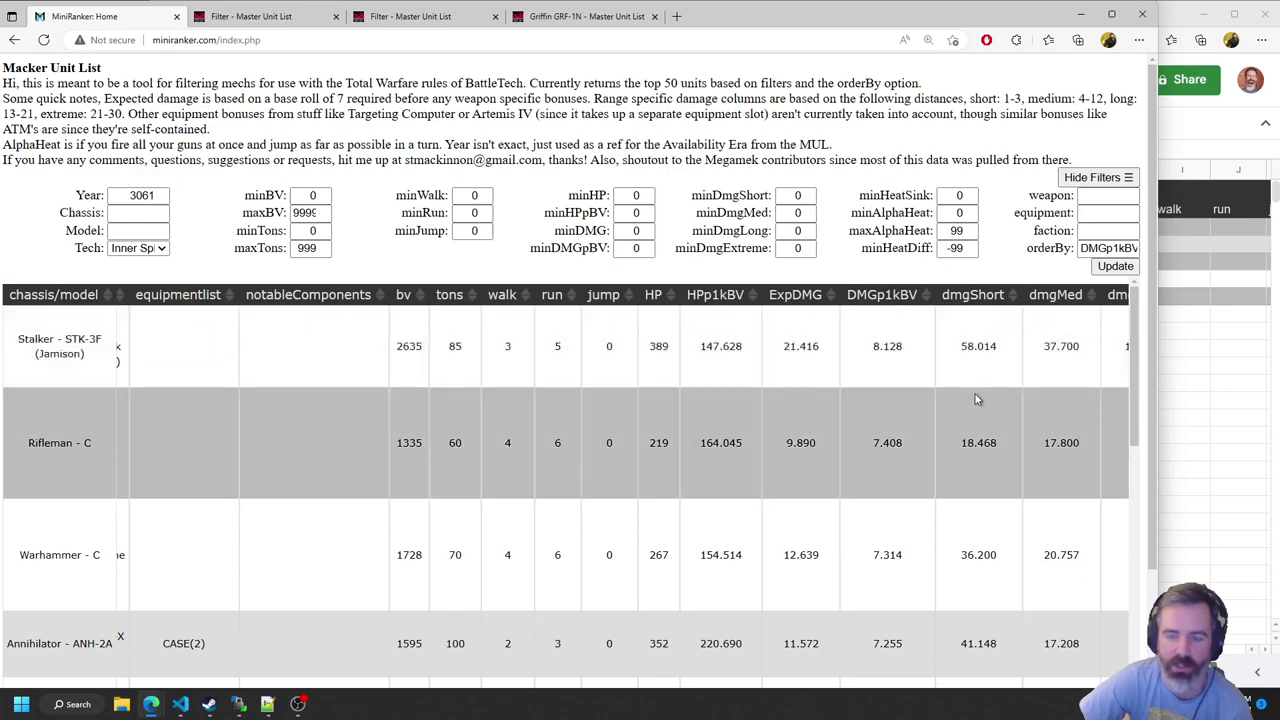
scroll(1027, 350, "right", 6)
Copy the complete Rifleman - C row from the unit list into row 3 of the Google Sheets spreadsheet
scroll(853, 379, "left", 8)
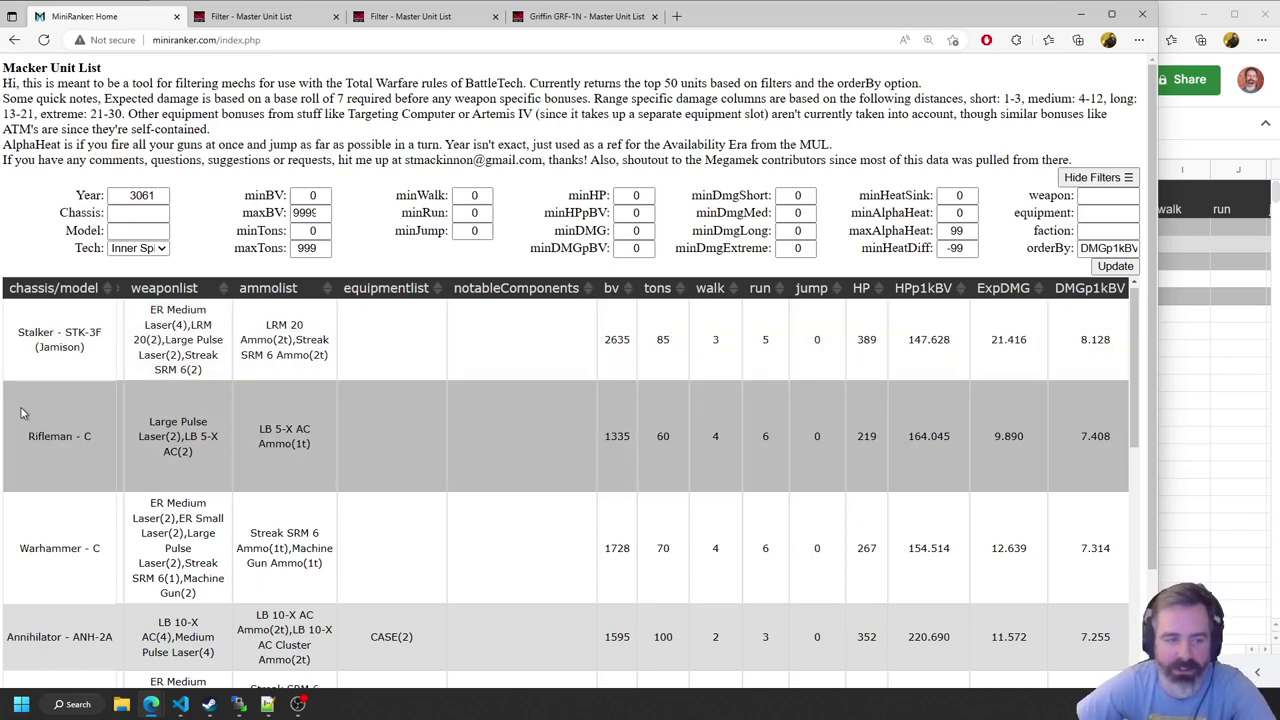
left_click_drag(20, 418, 1117, 487)
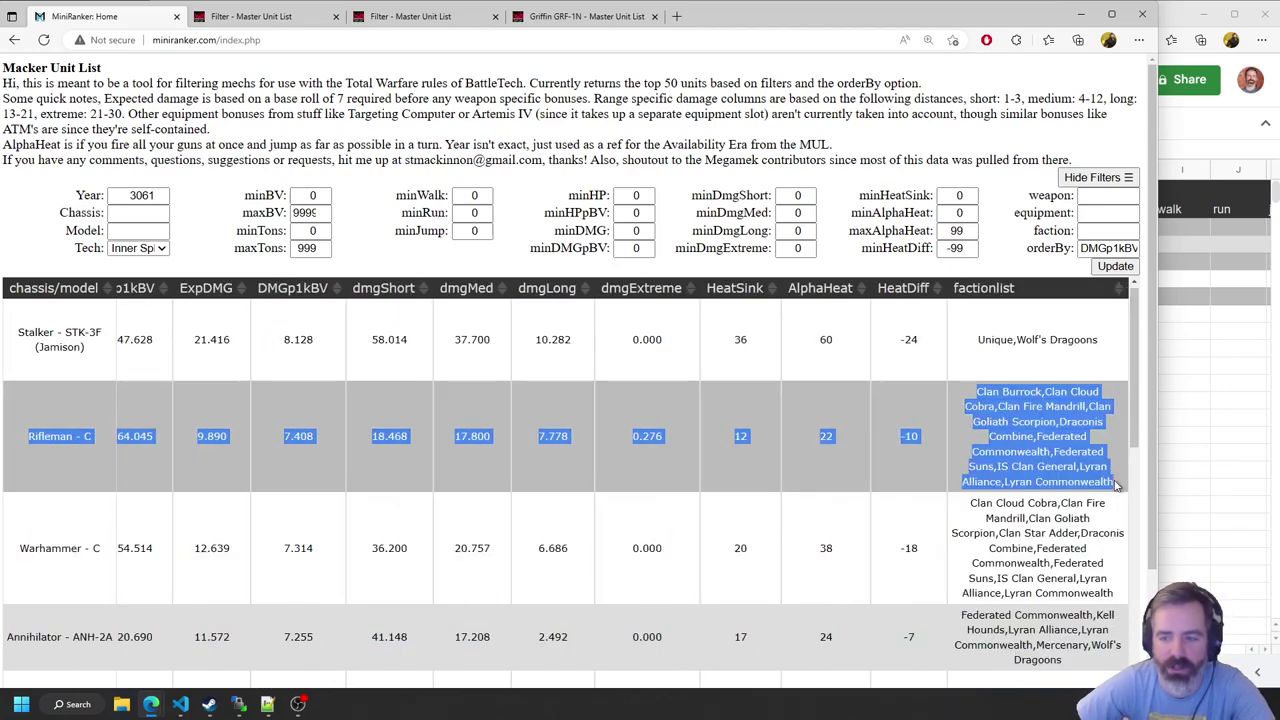
key("alt+Tab")
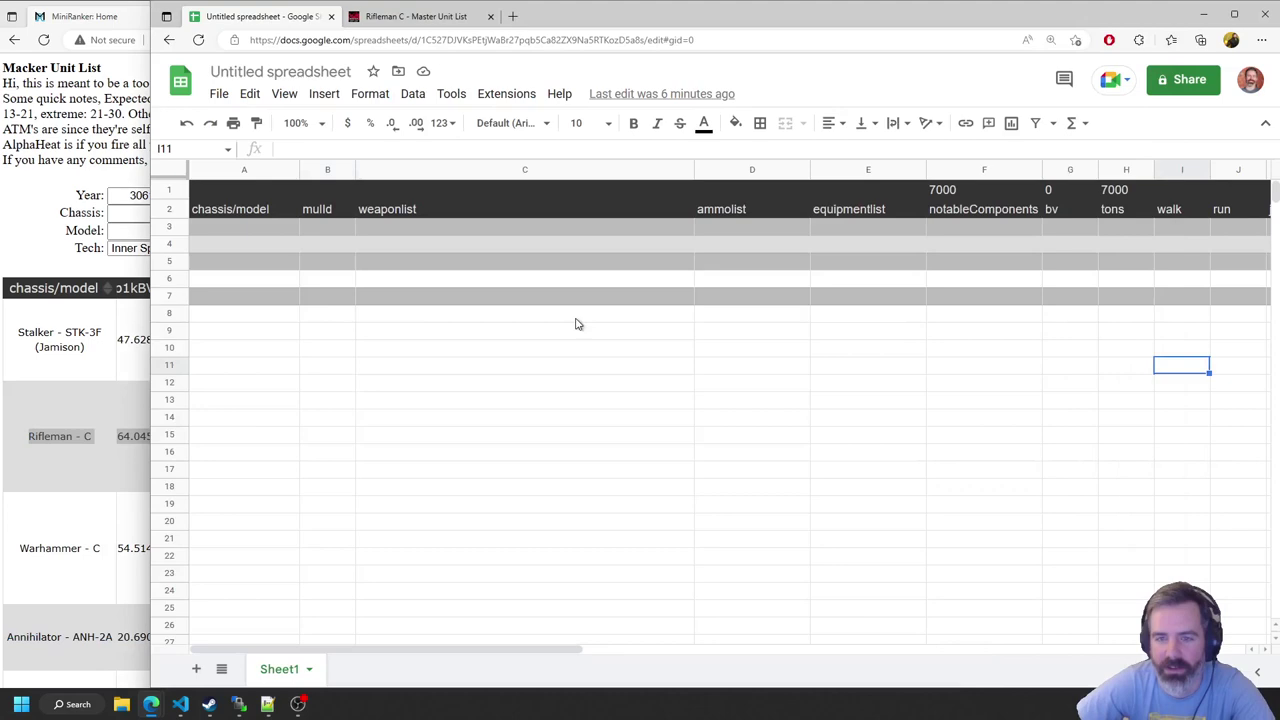
left_click(222, 230)
key("ctrl+v")
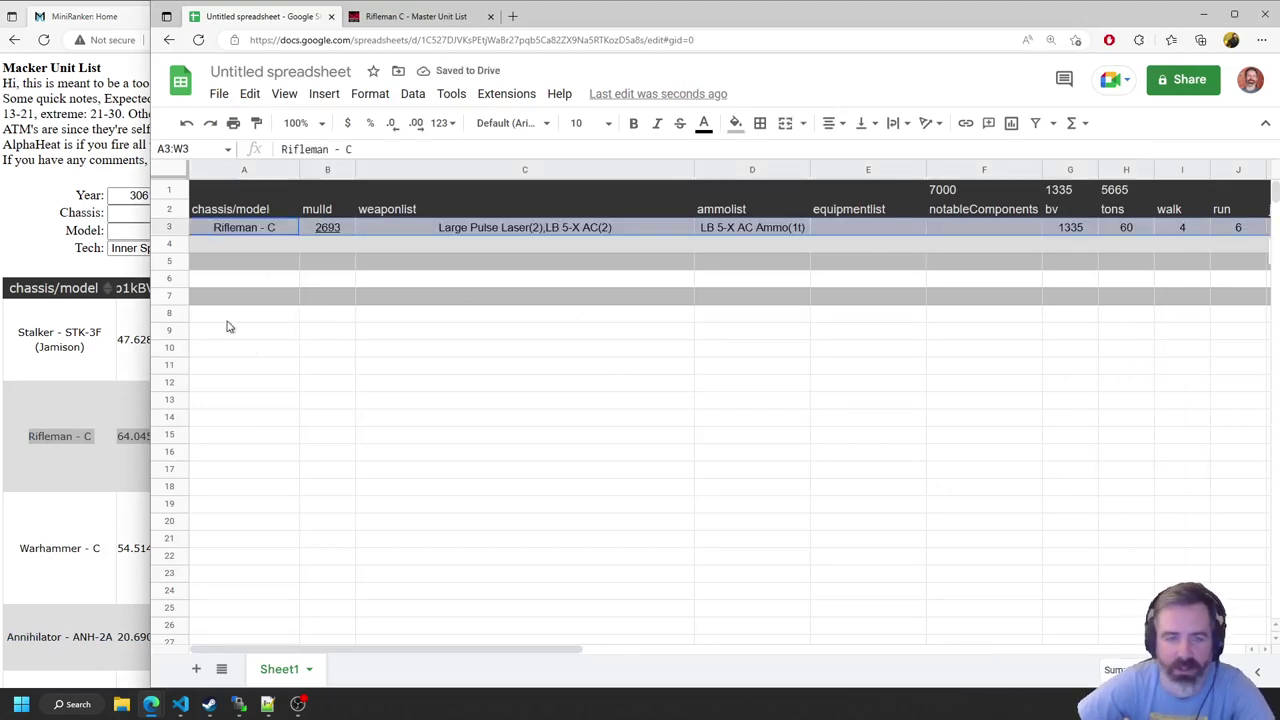
Return to MiniRanker, review the units' movement and damage columns, and set the minimum walk filter to 7
left_click(50, 256)
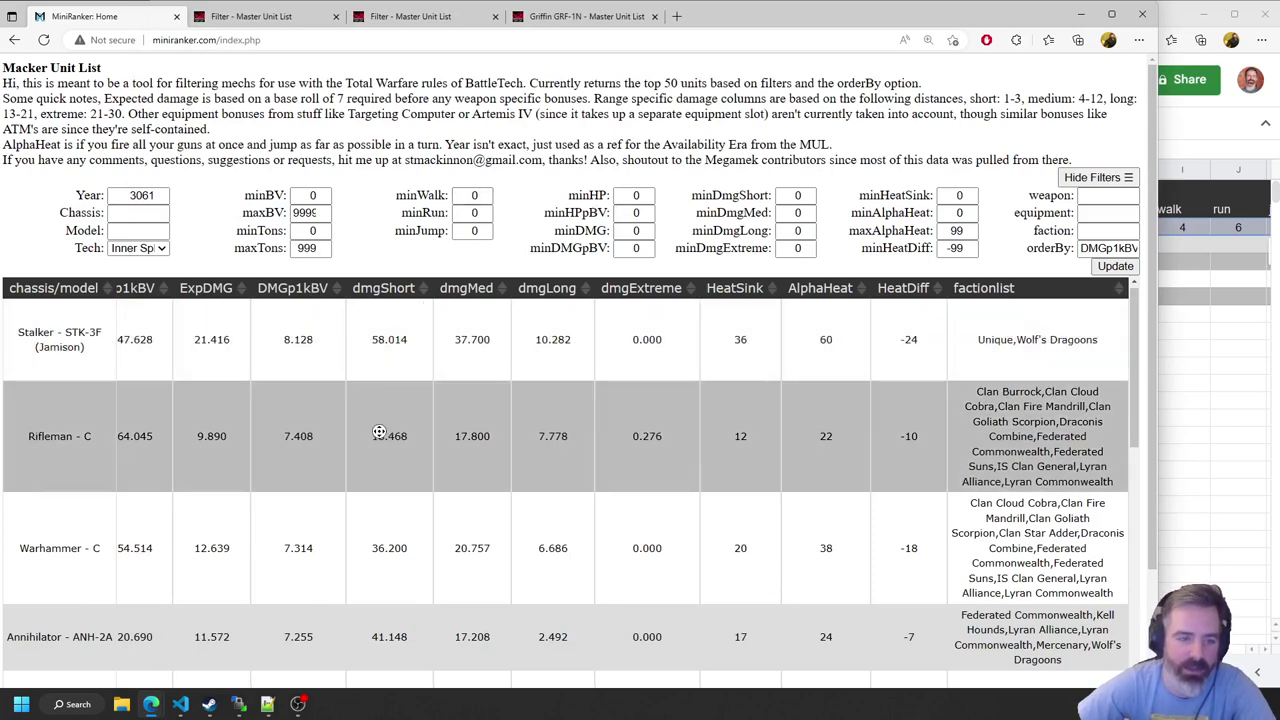
scroll(374, 430, "left", 1)
scroll(330, 422, "left", 5)
scroll(330, 422, "right", 4)
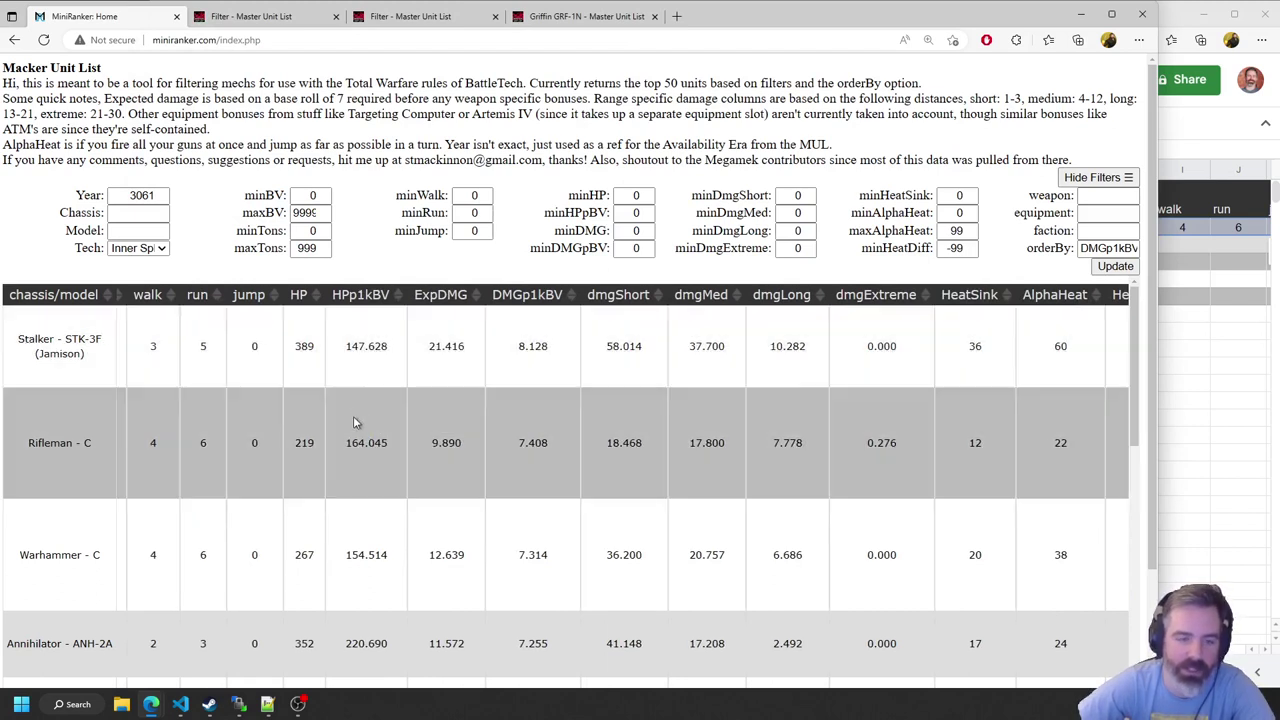
scroll(372, 550, "down", 1)
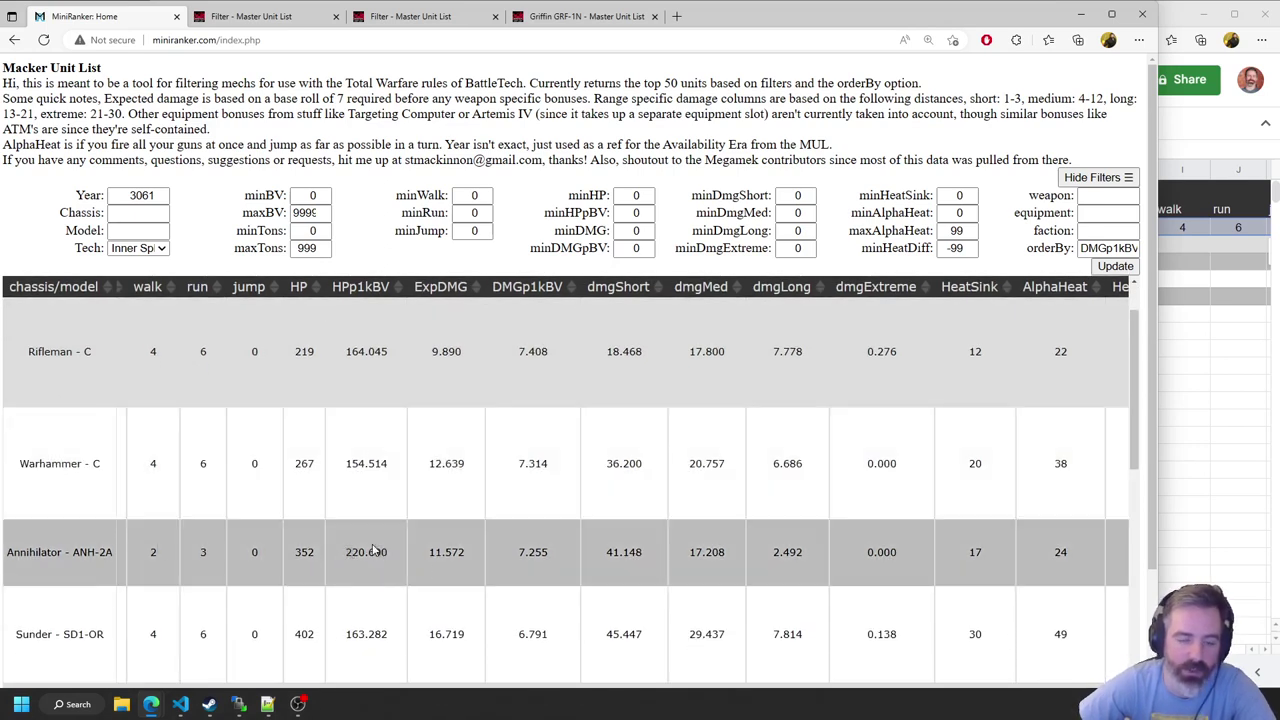
scroll(380, 440, "up", 1)
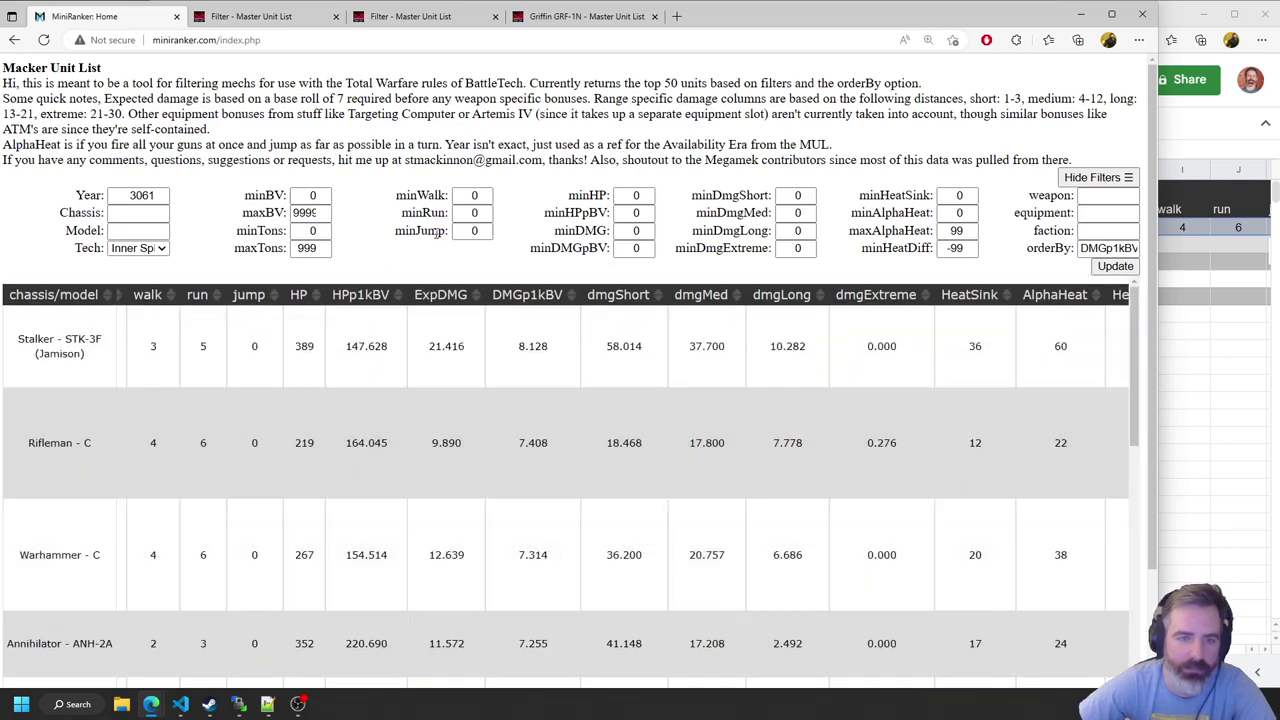
double_click(472, 196)
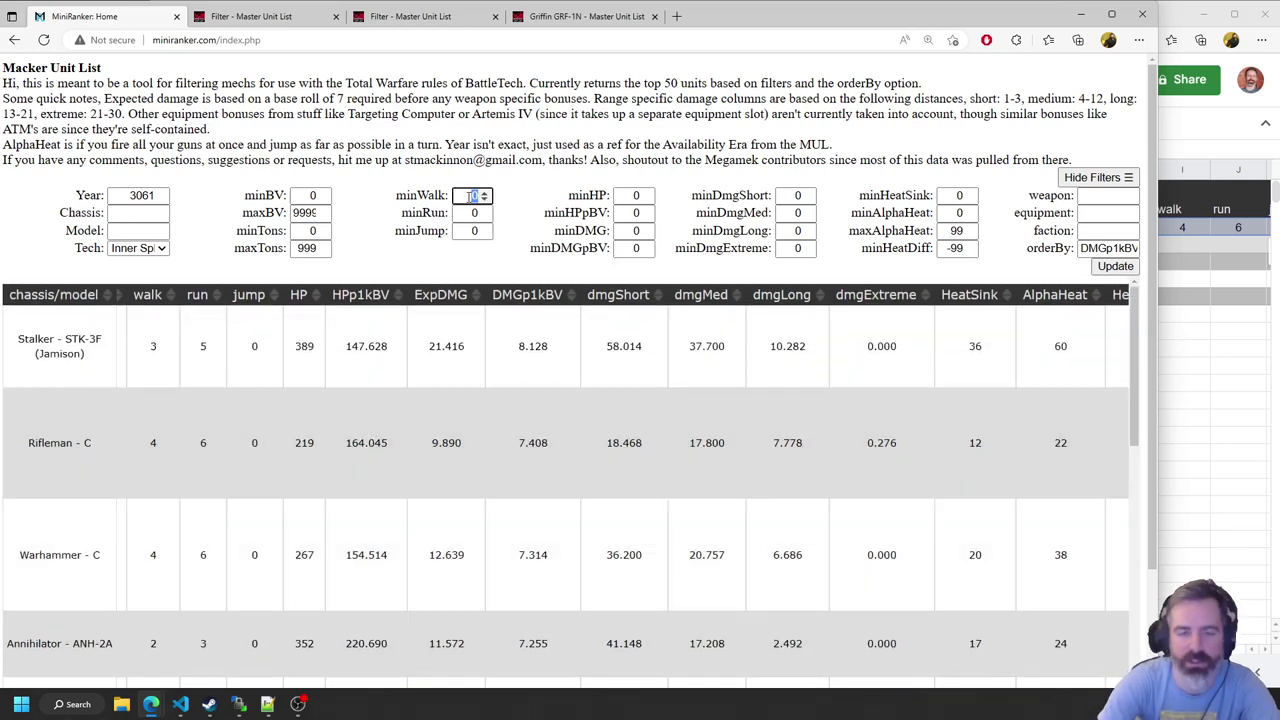
type("5")
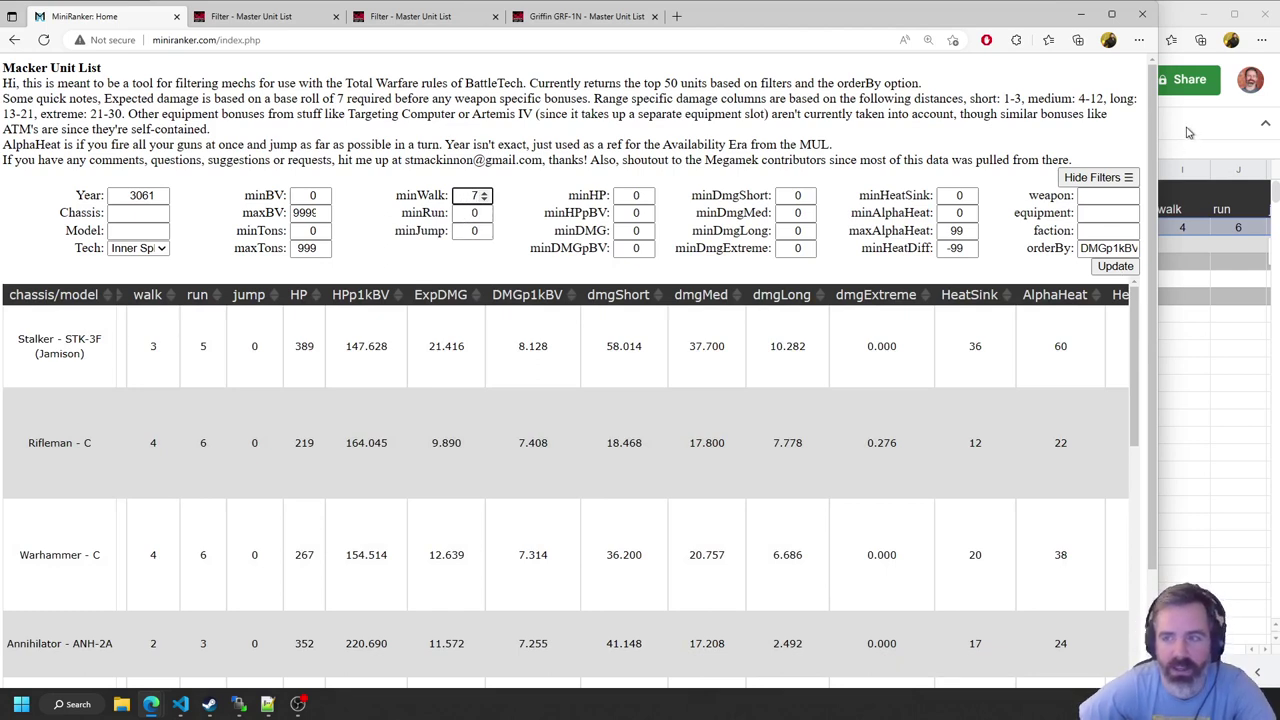
Check the remaining BV in the spreadsheet, then set MiniRanker's maximum BV to 5666 and refresh the unit list
left_click(1186, 142)
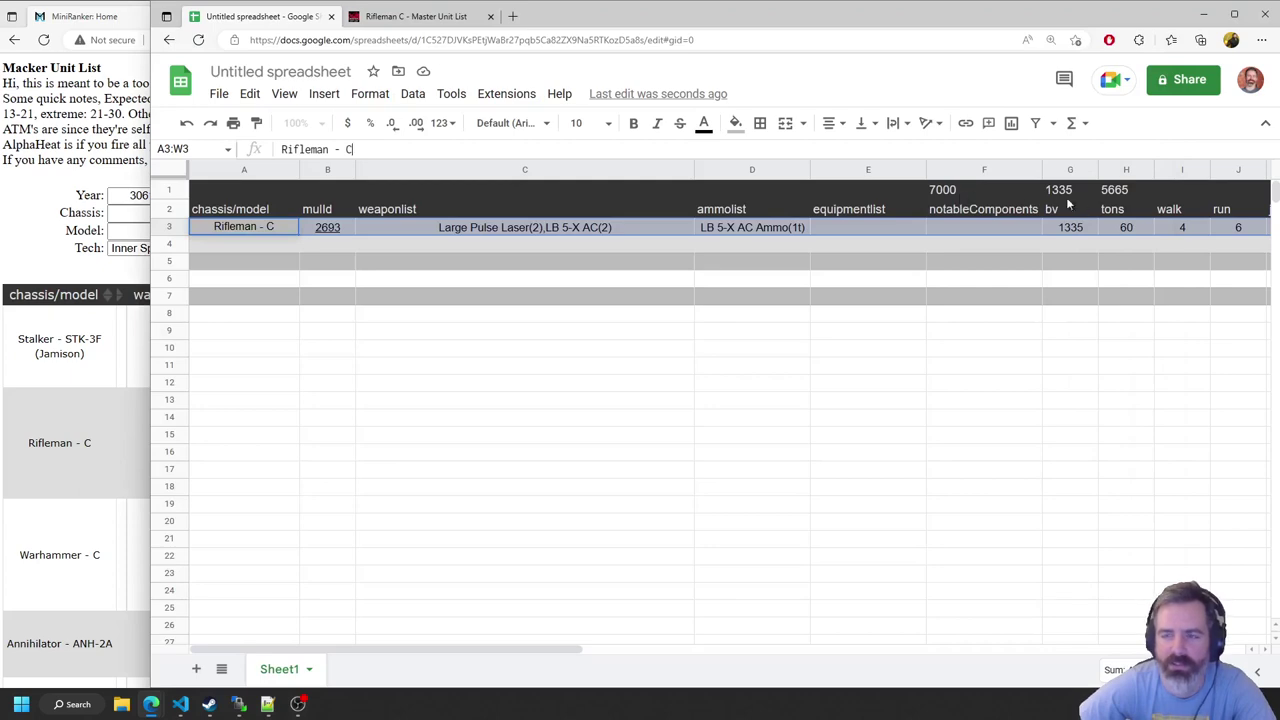
left_click(53, 238)
double_click(308, 213)
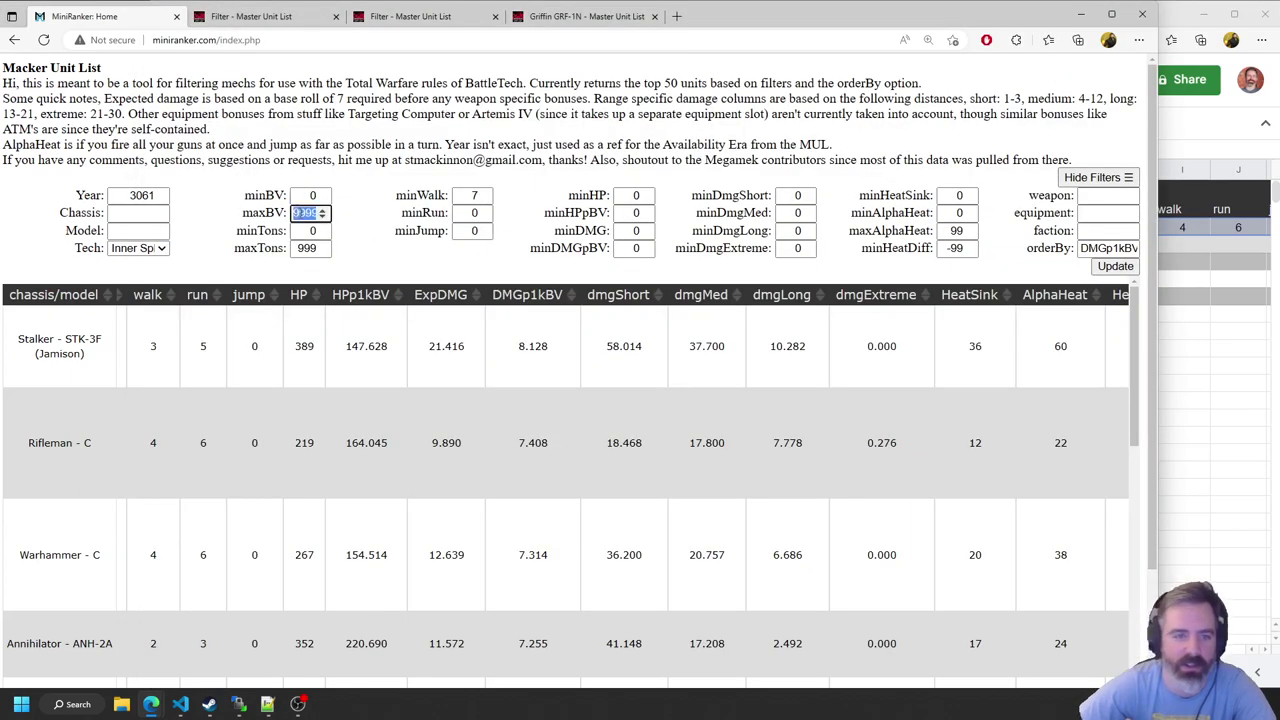
type("5666")
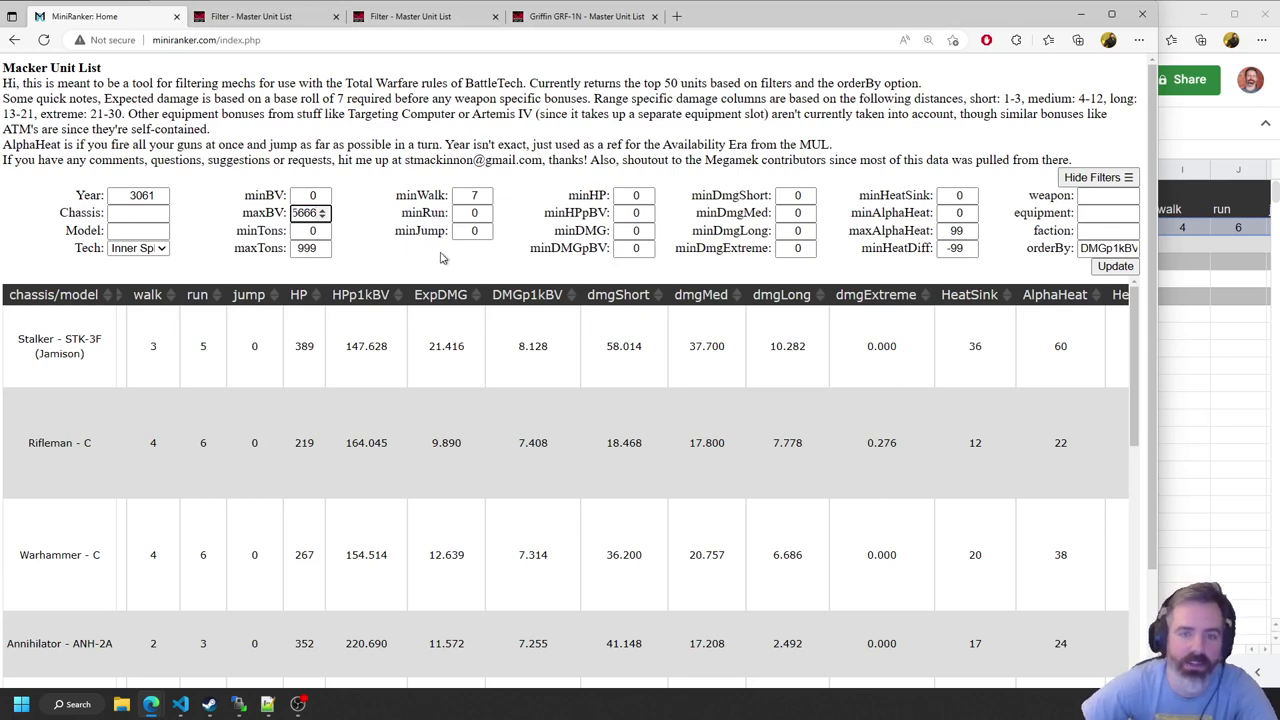
left_click(528, 186)
left_click(1124, 270)
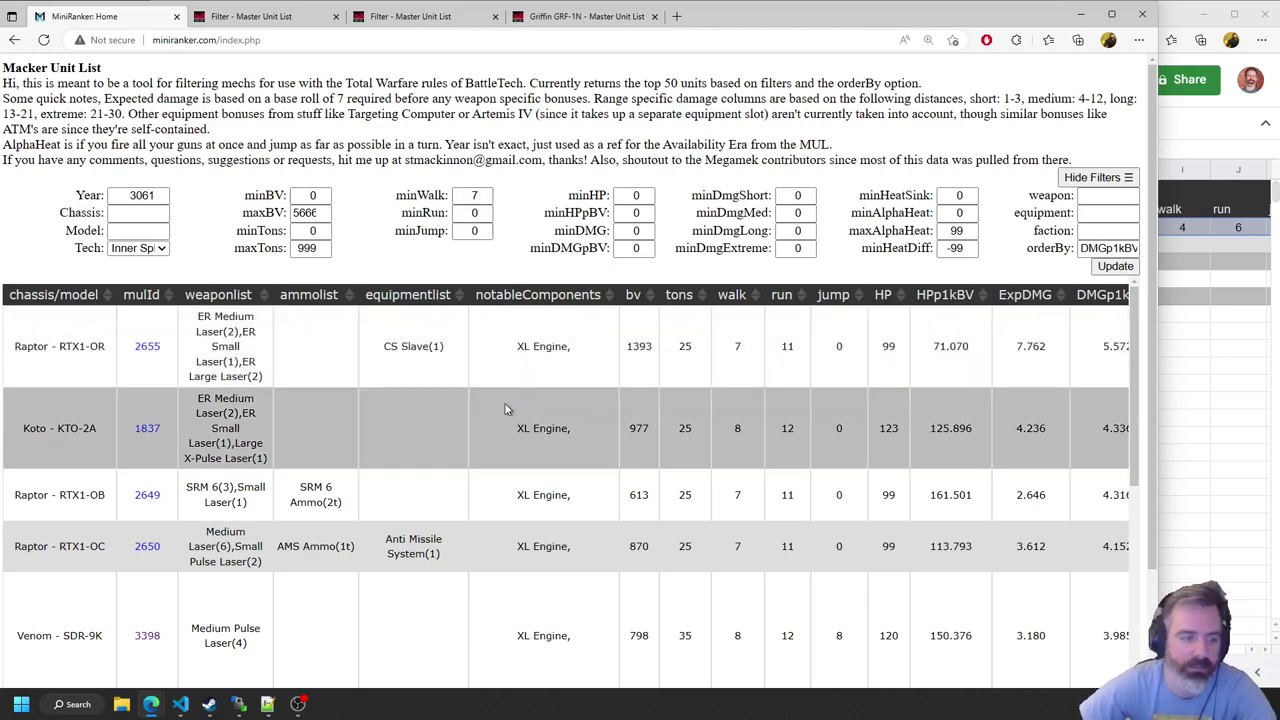
View the Raptor RTX1-OR's Master Unit List page in a separate browser tab, then close it
right_click(143, 347)
left_click(172, 356)
left_click(285, 17)
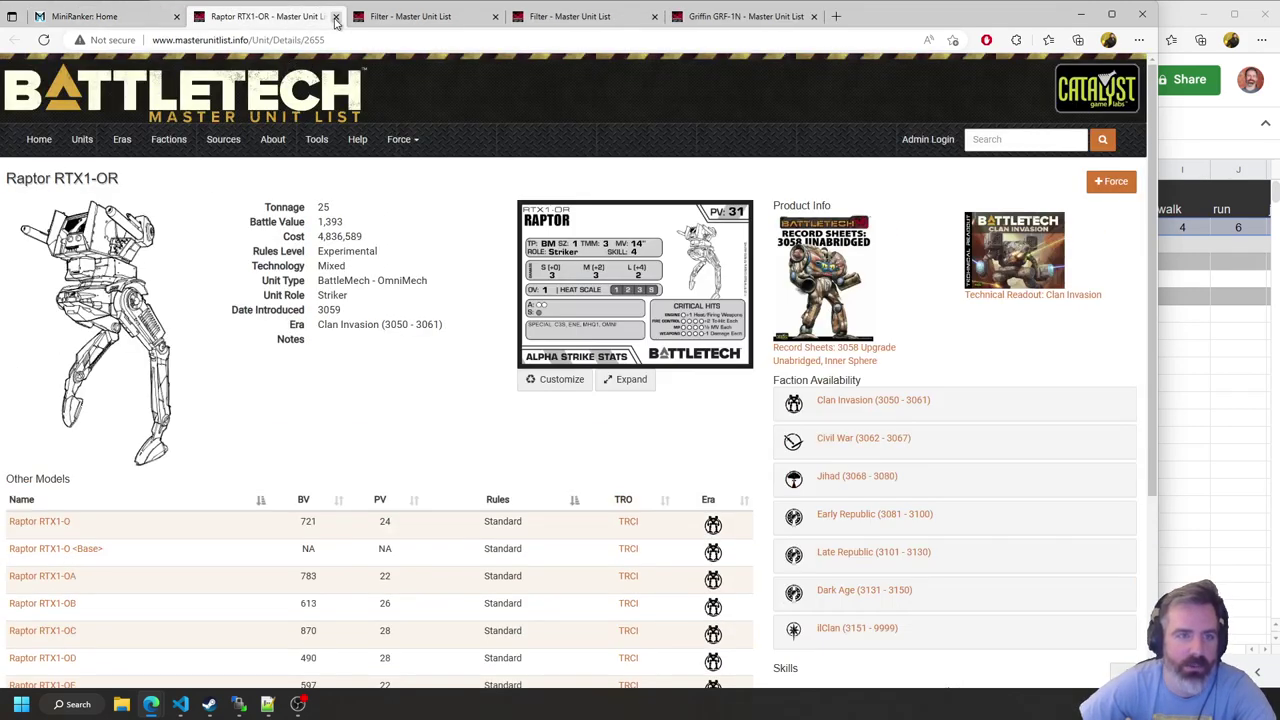
left_click(335, 16)
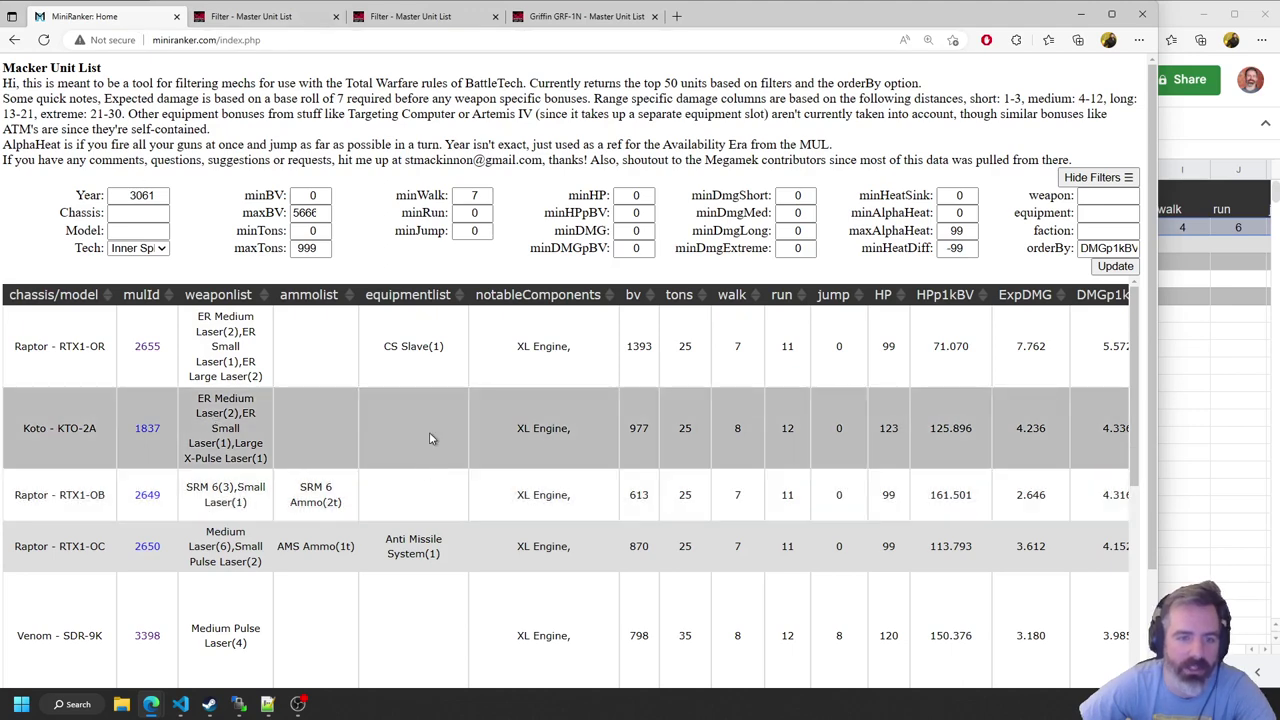
Find the Venom - SDR-9K among the fast units and examine its weapons, movement and damage values
scroll(431, 438, "down", 3)
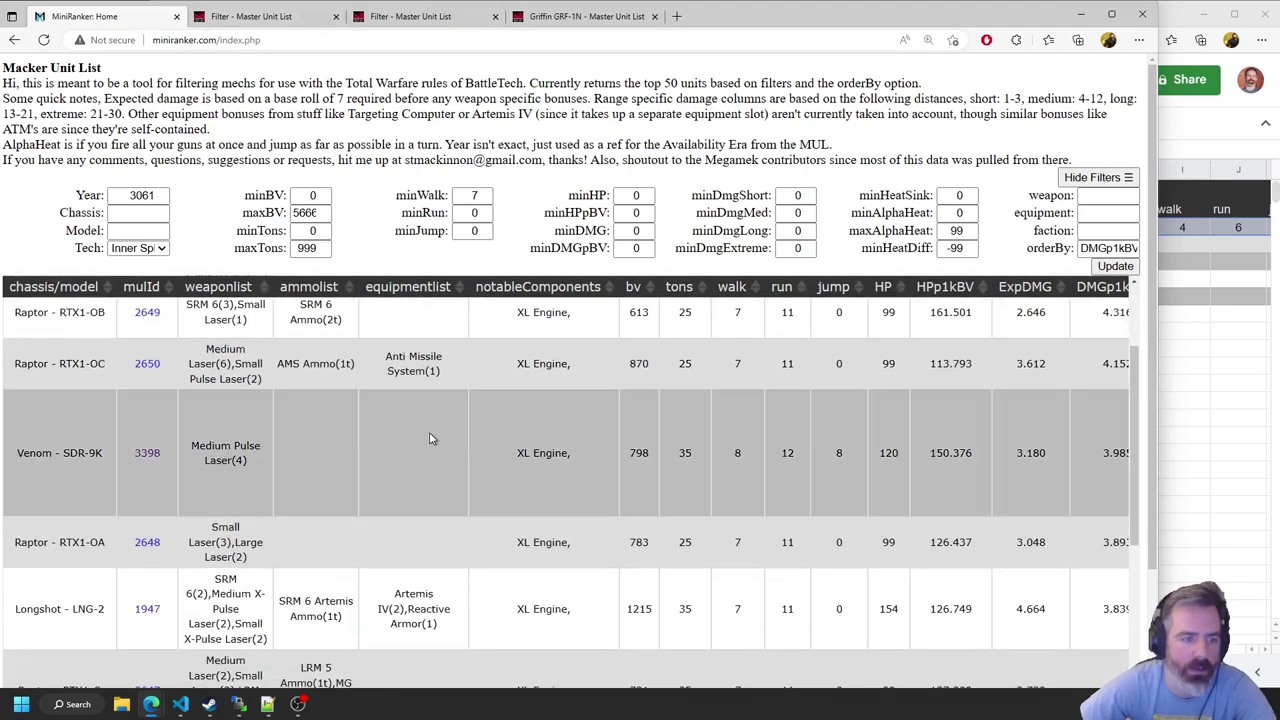
scroll(183, 452, "down", 1)
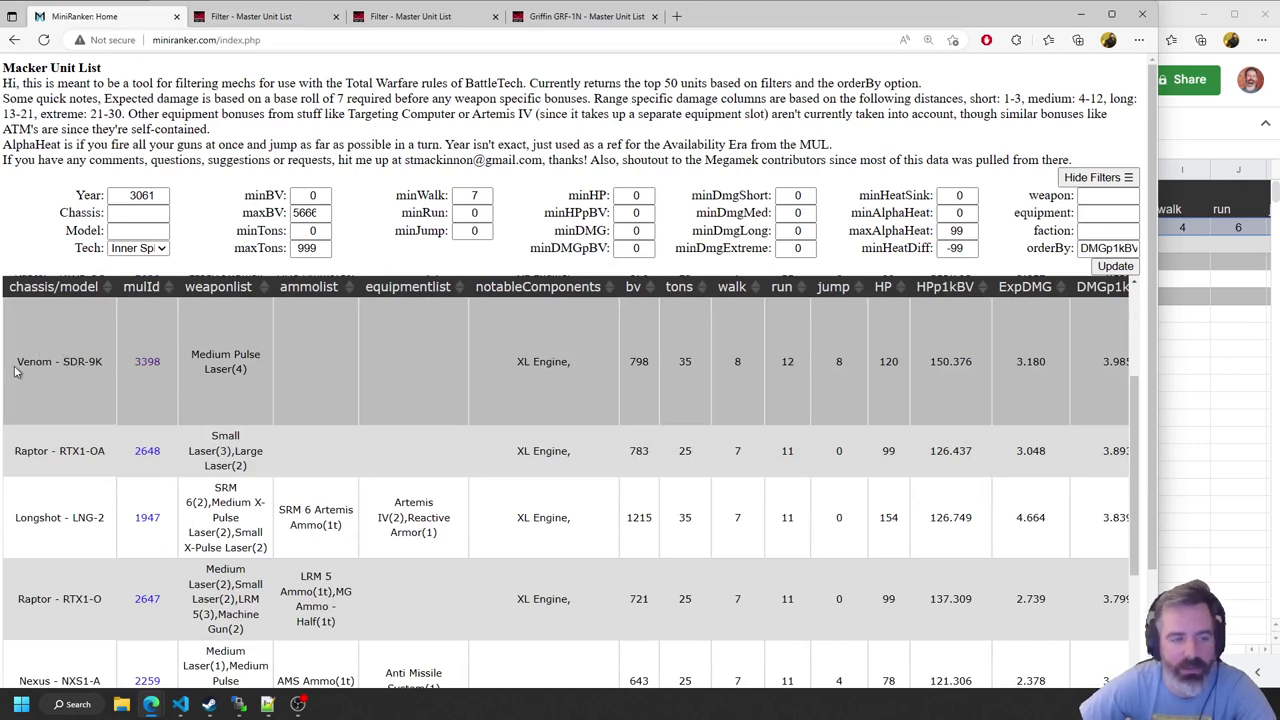
left_click_drag(16, 362, 100, 362)
left_click(76, 362)
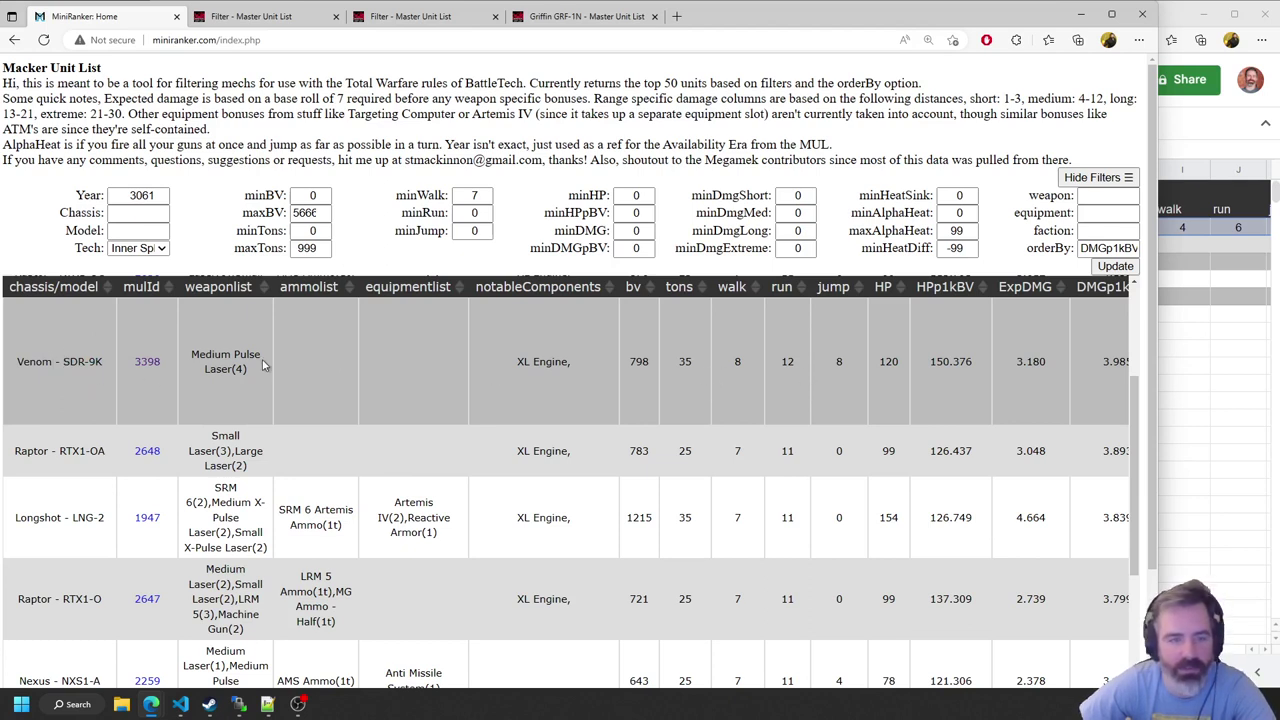
scroll(459, 360, "right", 5)
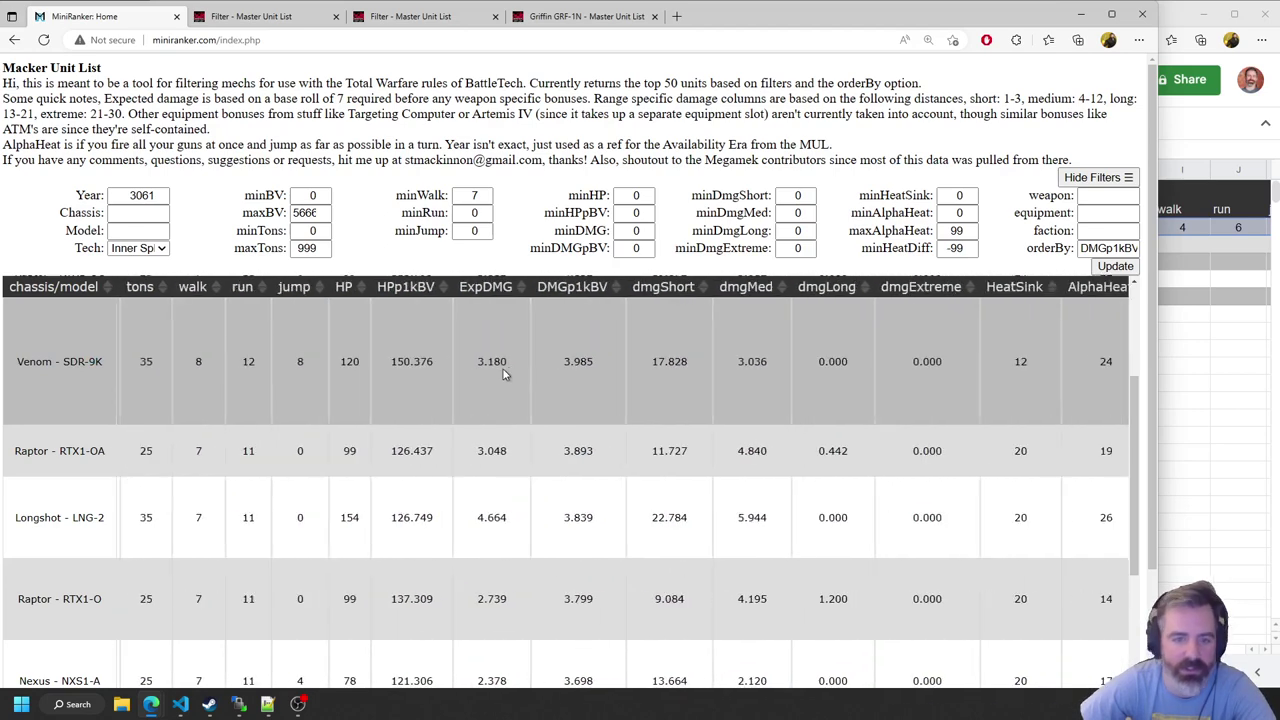
Compare the Venom - SDR-9K with the neighbouring Raptor and Koto units on movement, HP and damage
scroll(505, 387, "up", 1)
scroll(510, 400, "up", 1)
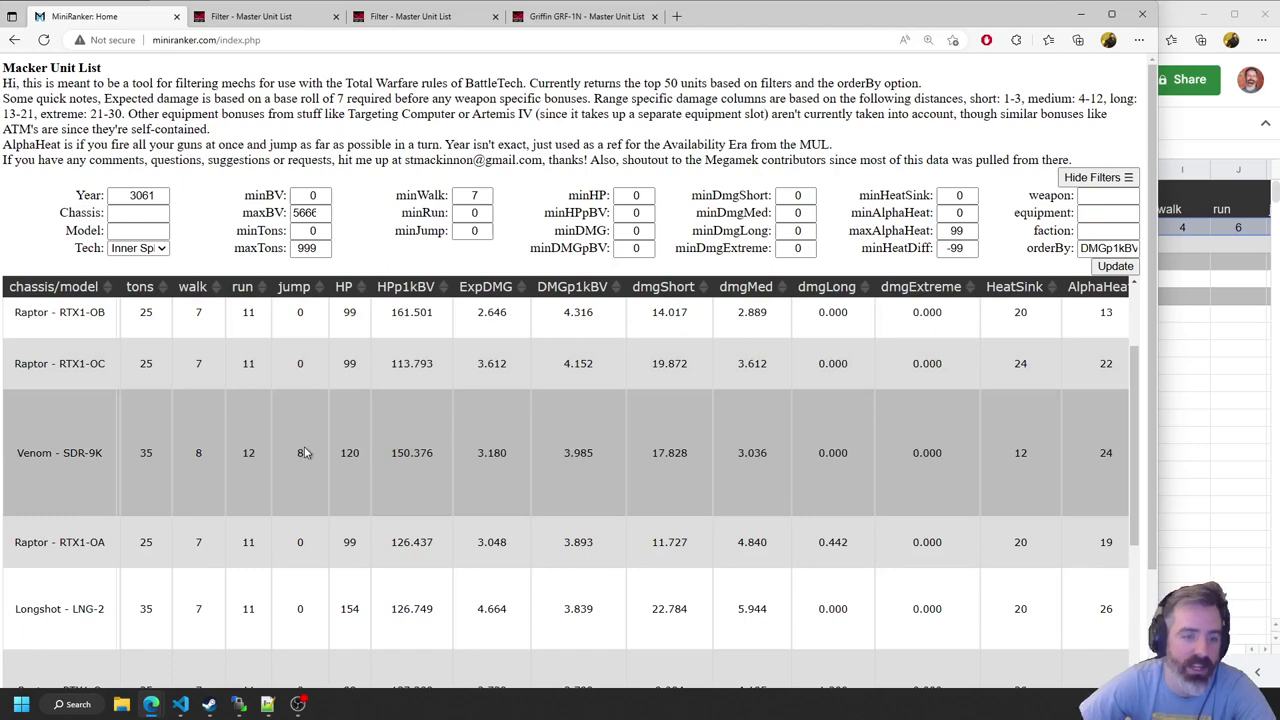
scroll(305, 453, "up", 3)
scroll(300, 340, "down", 1)
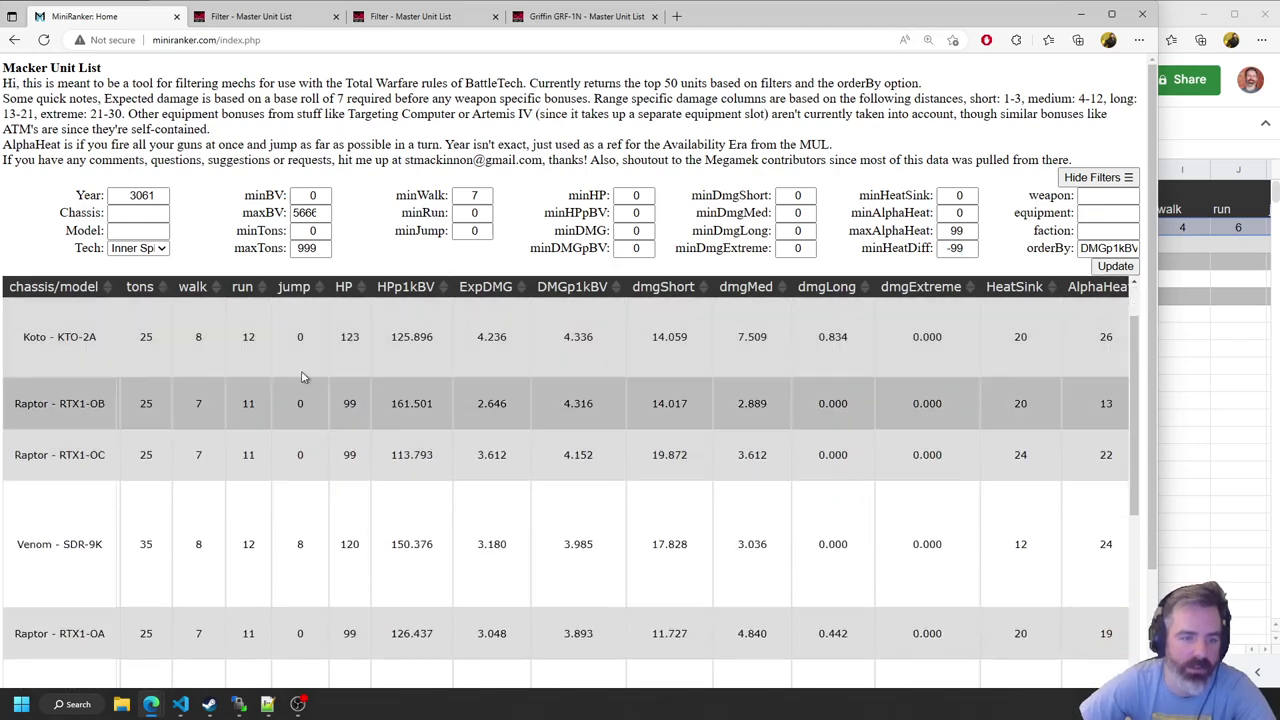
scroll(303, 377, "up", 1)
scroll(300, 365, "down", 1)
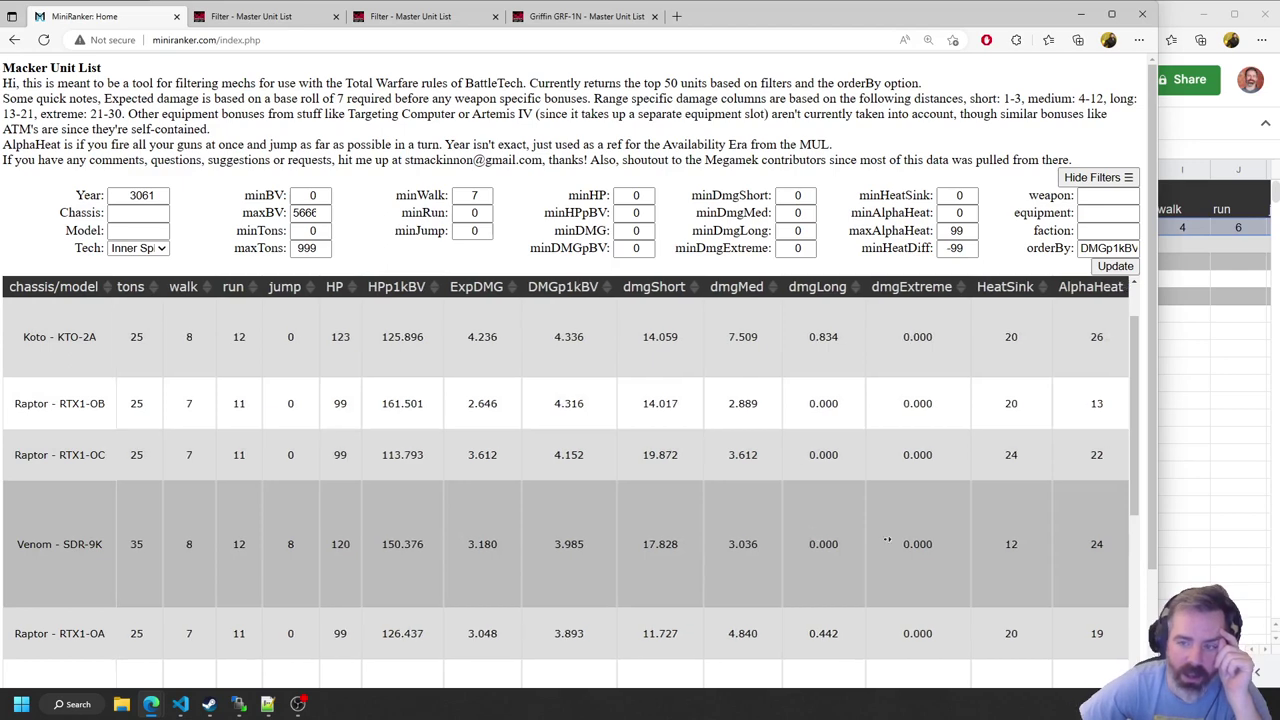
Examine the Venom - SDR-9K's heat sink, alpha heat and heat difference values
scroll(886, 539, "right", 3)
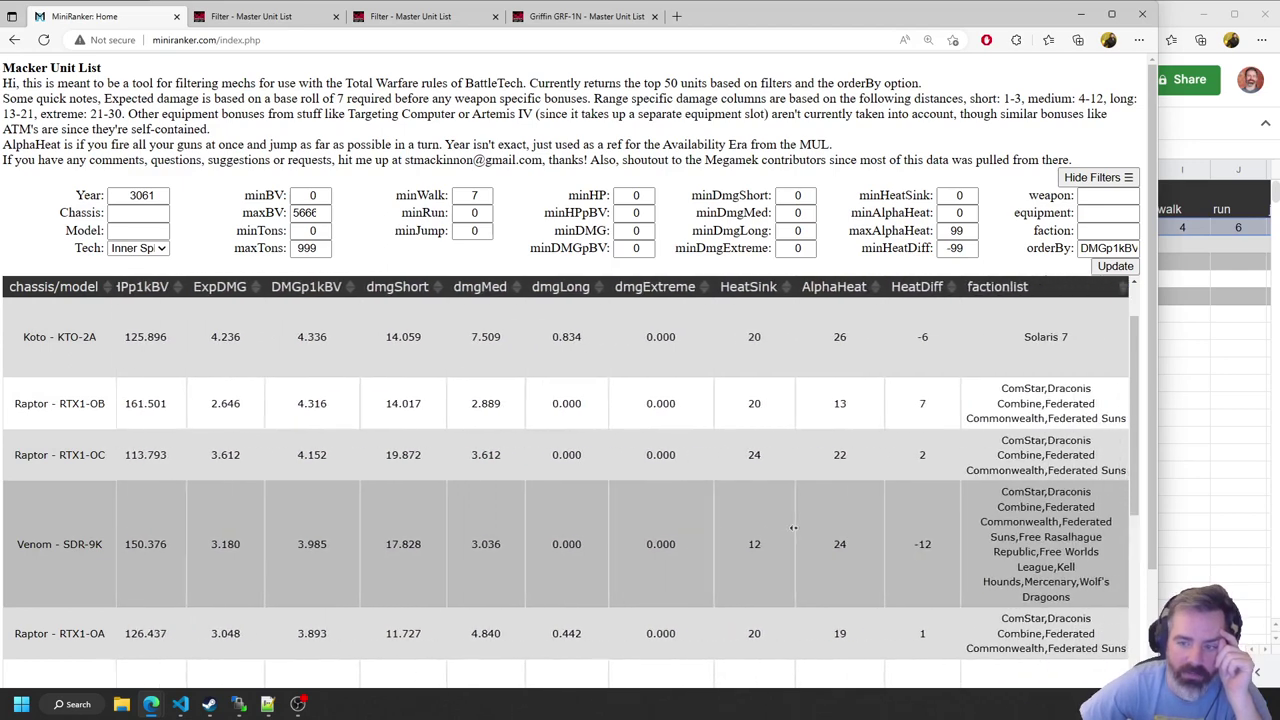
double_click(936, 544)
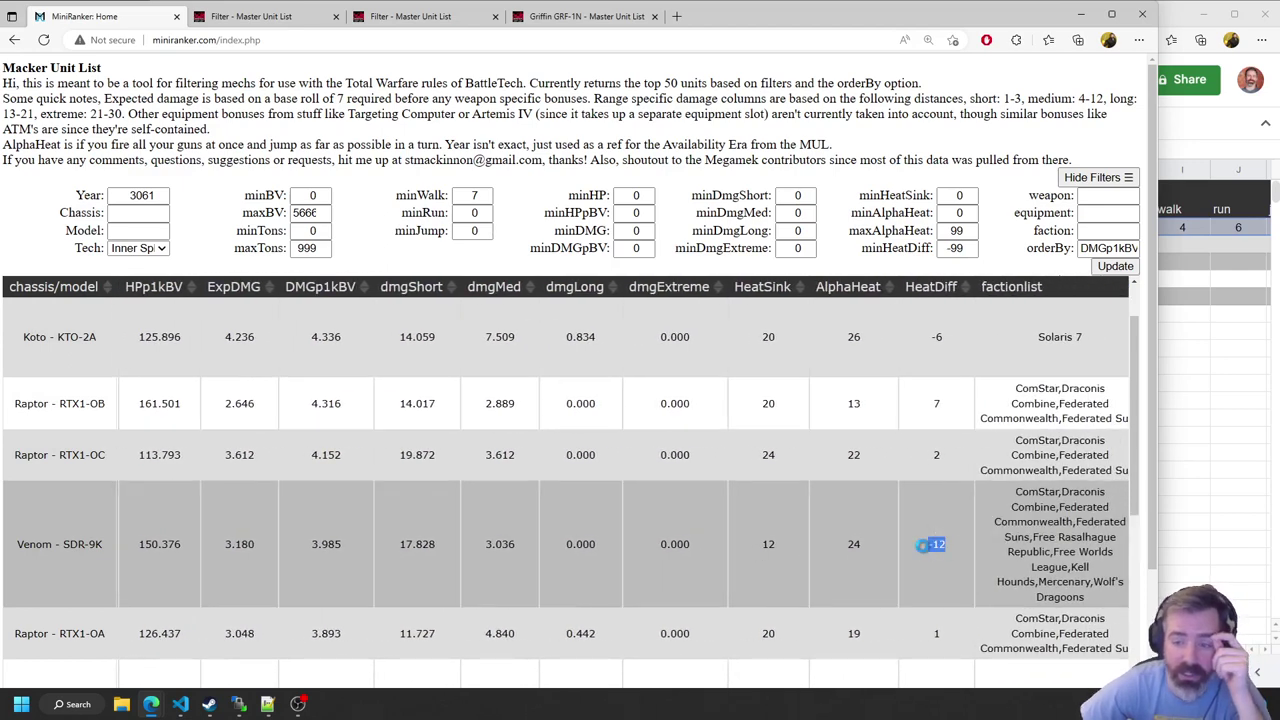
left_click(933, 544)
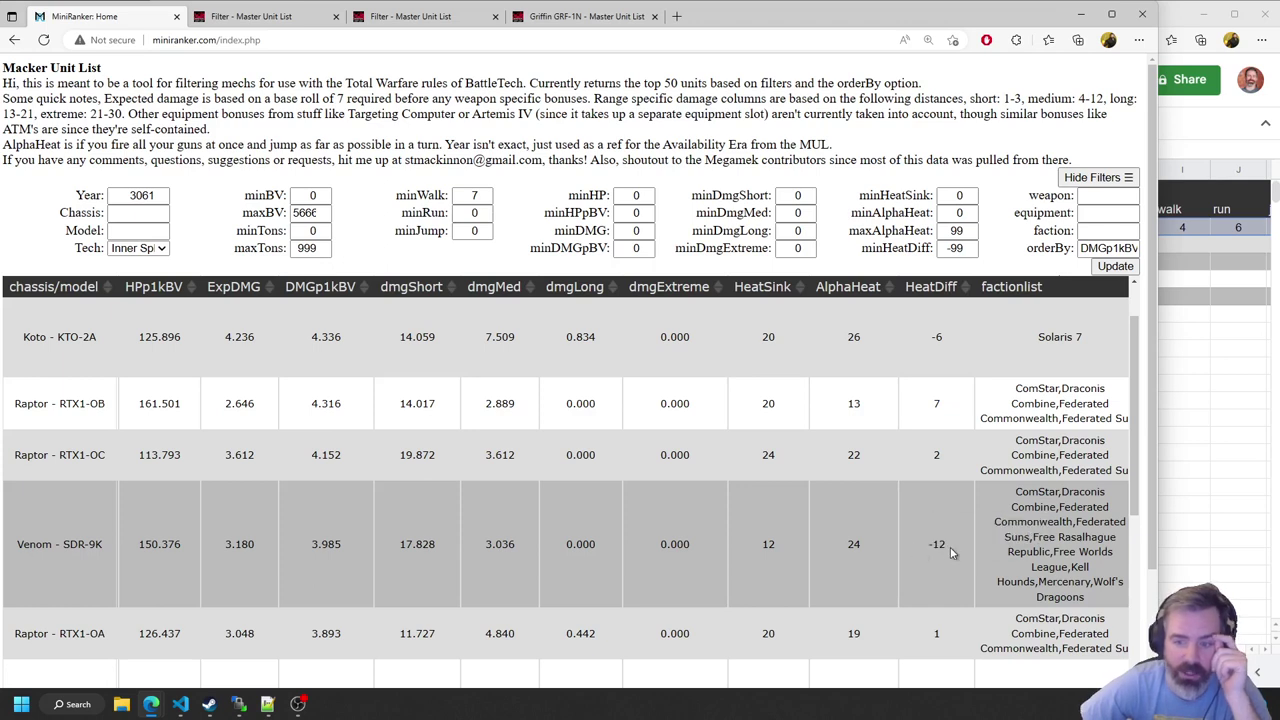
double_click(937, 544)
left_click(931, 541)
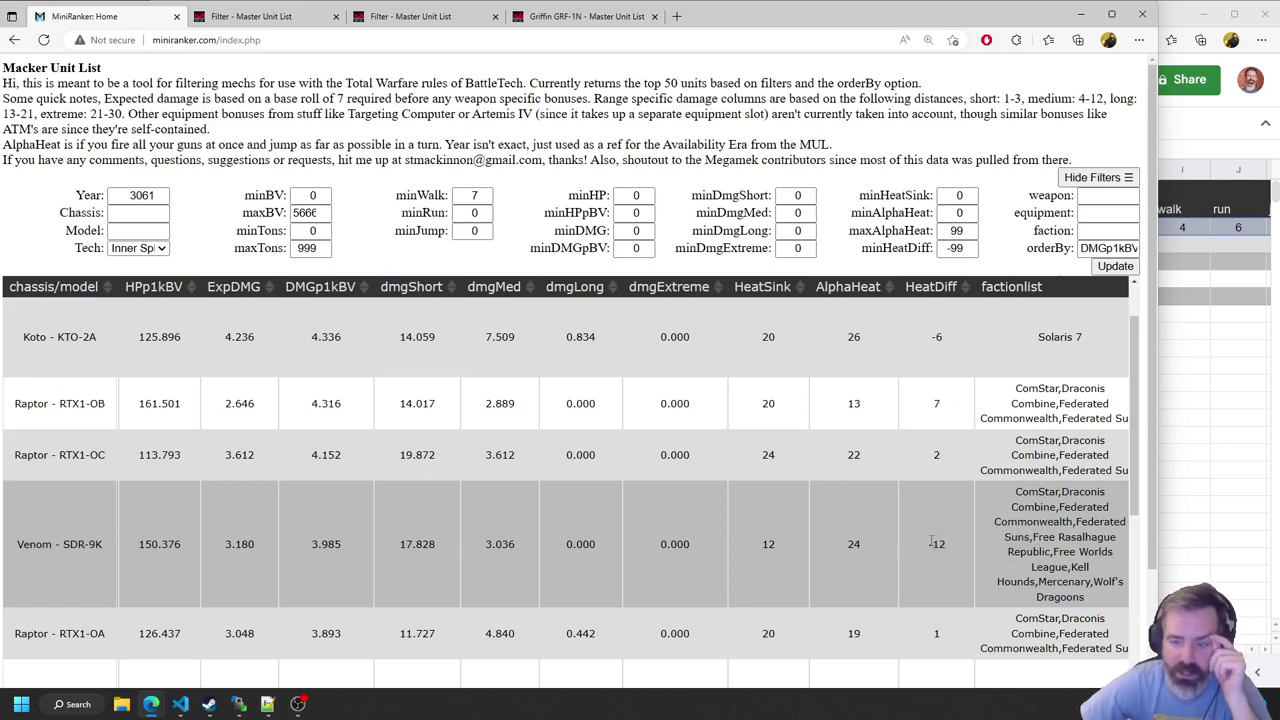
double_click(940, 545)
left_click(915, 536)
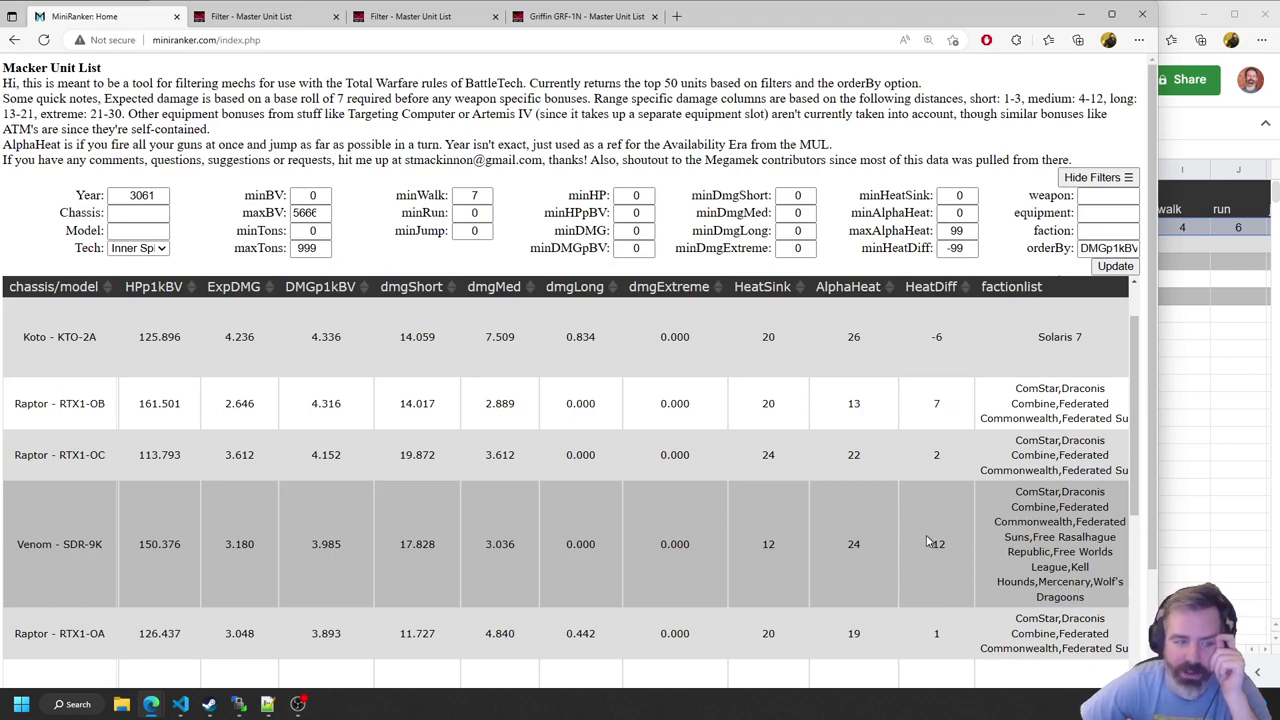
double_click(937, 544)
left_click(910, 530)
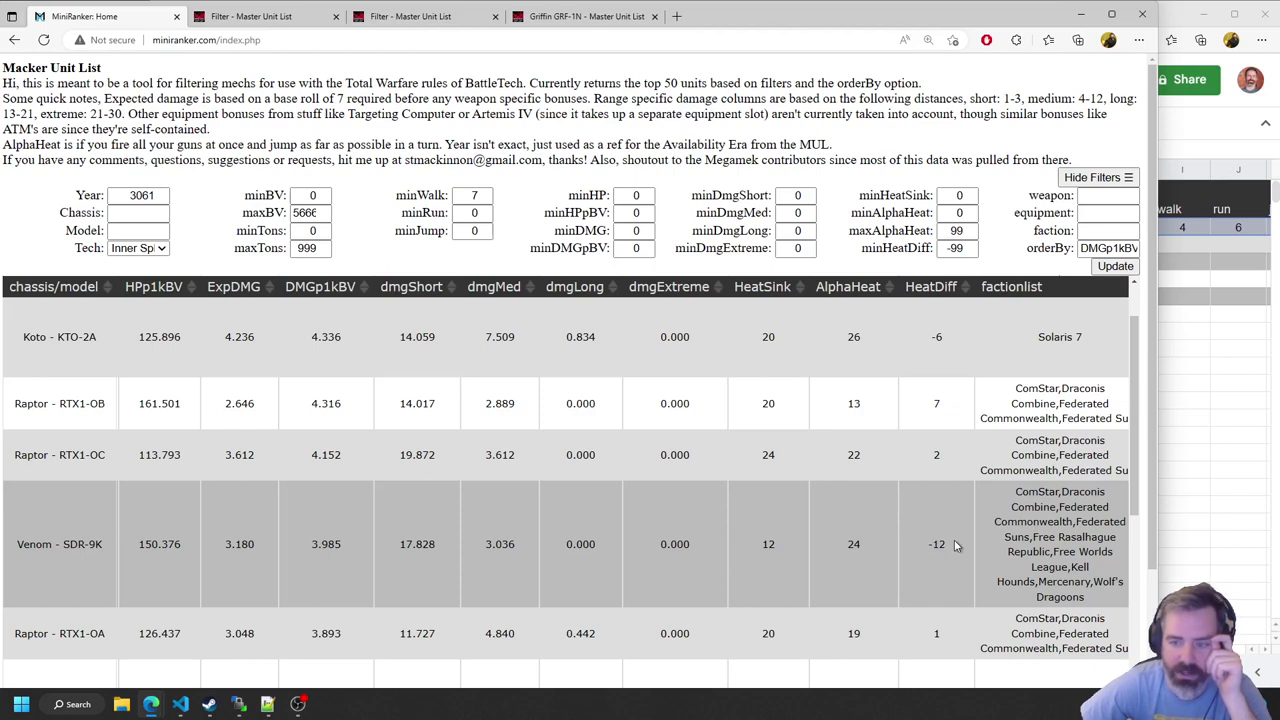
Copy the complete Venom - SDR-9K row from MiniRanker into row 4 of the spreadsheet
left_click_drag(1095, 597, 20, 548)
left_click(1192, 311)
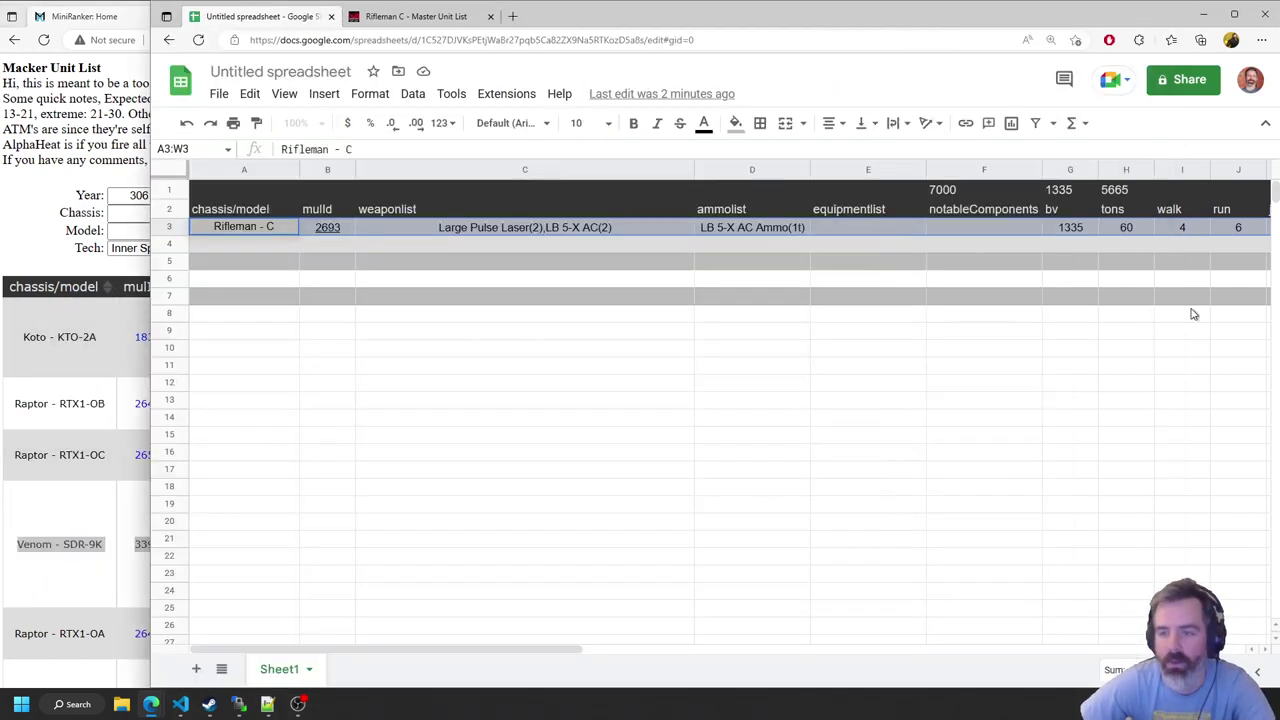
left_click(265, 246)
key("ctrl+v")
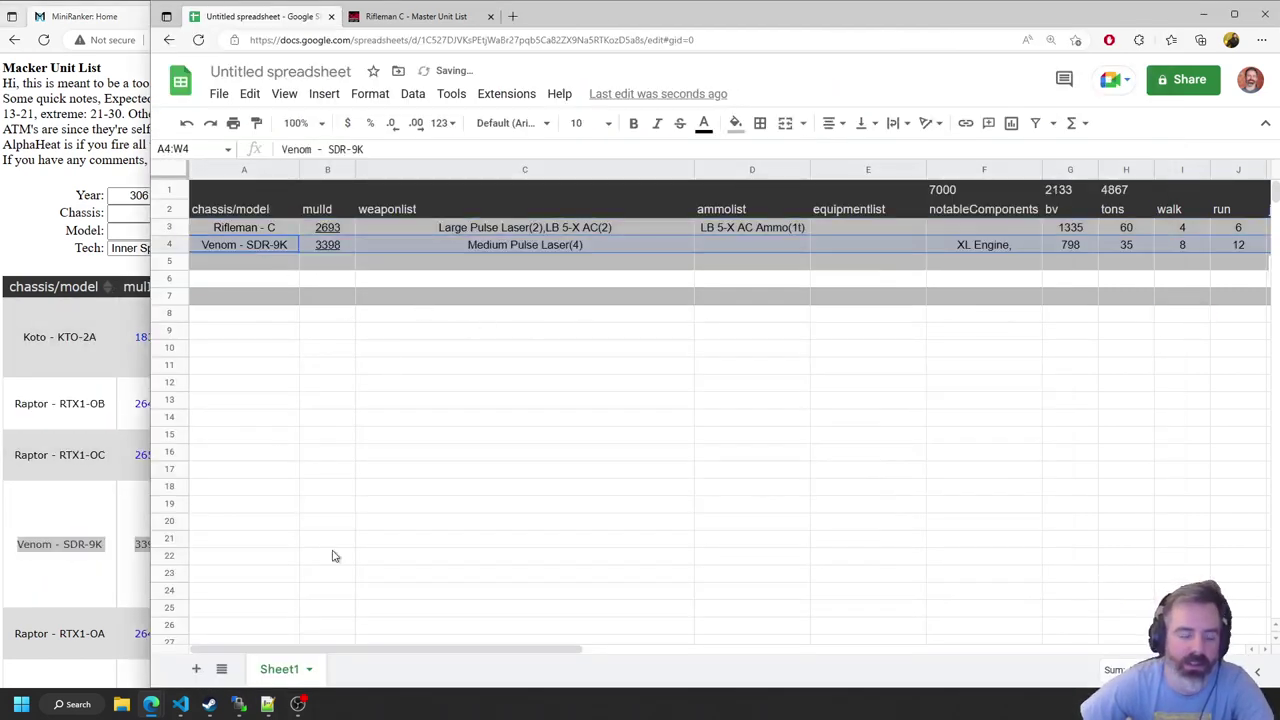
Review the heat columns and compare the faction lists of the Rifleman - C and Venom - SDR-9K in the spreadsheet
left_click_drag(420, 650, 977, 645)
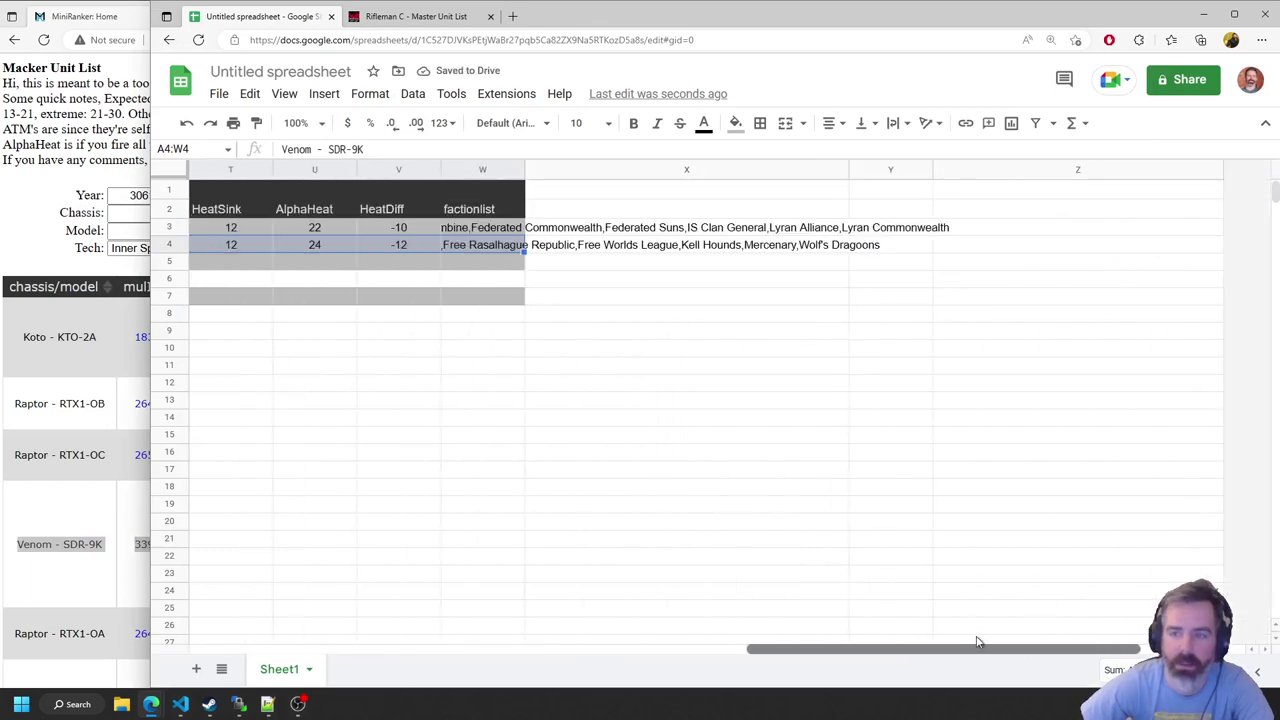
left_click_drag(475, 230, 502, 252)
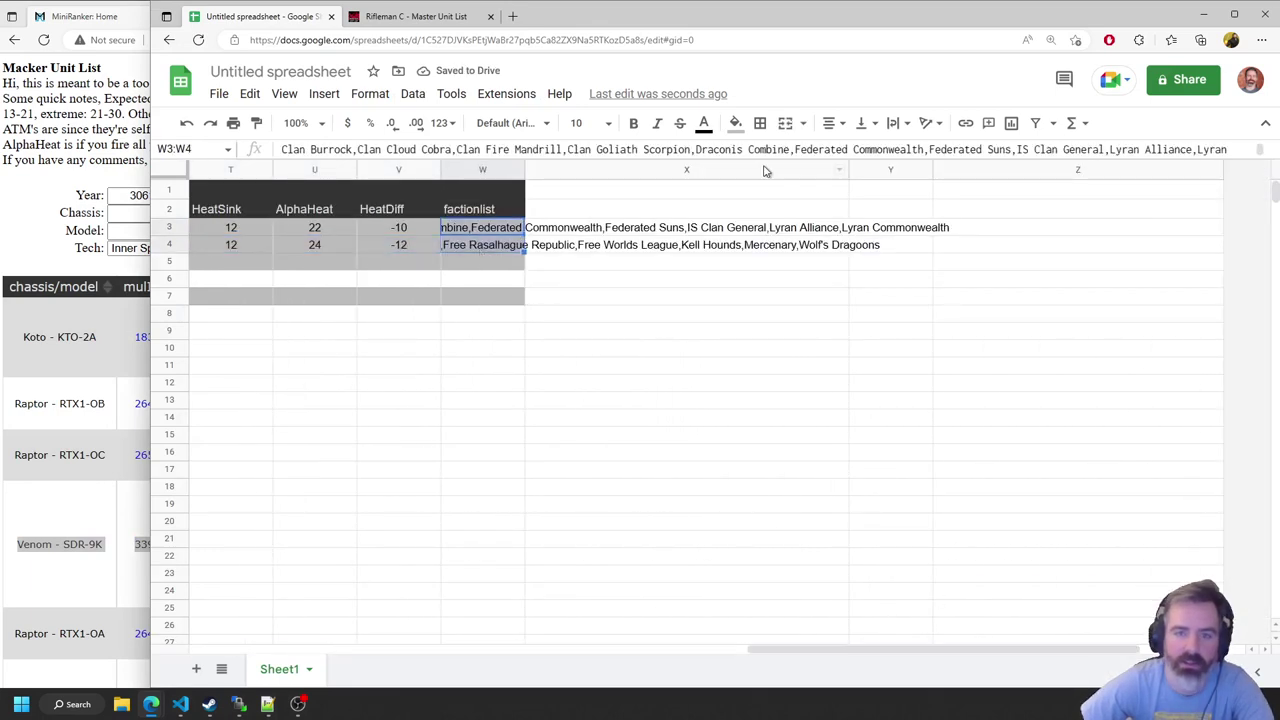
left_click(838, 127)
left_click(834, 155)
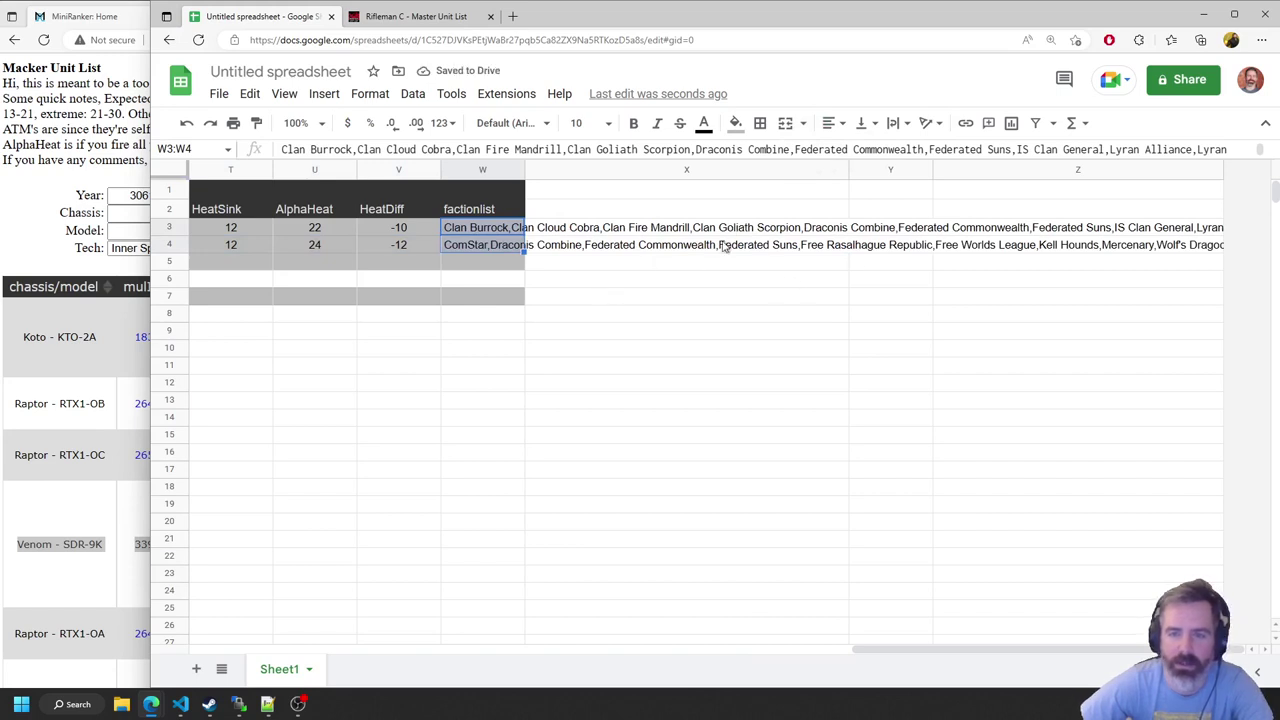
left_click(487, 247)
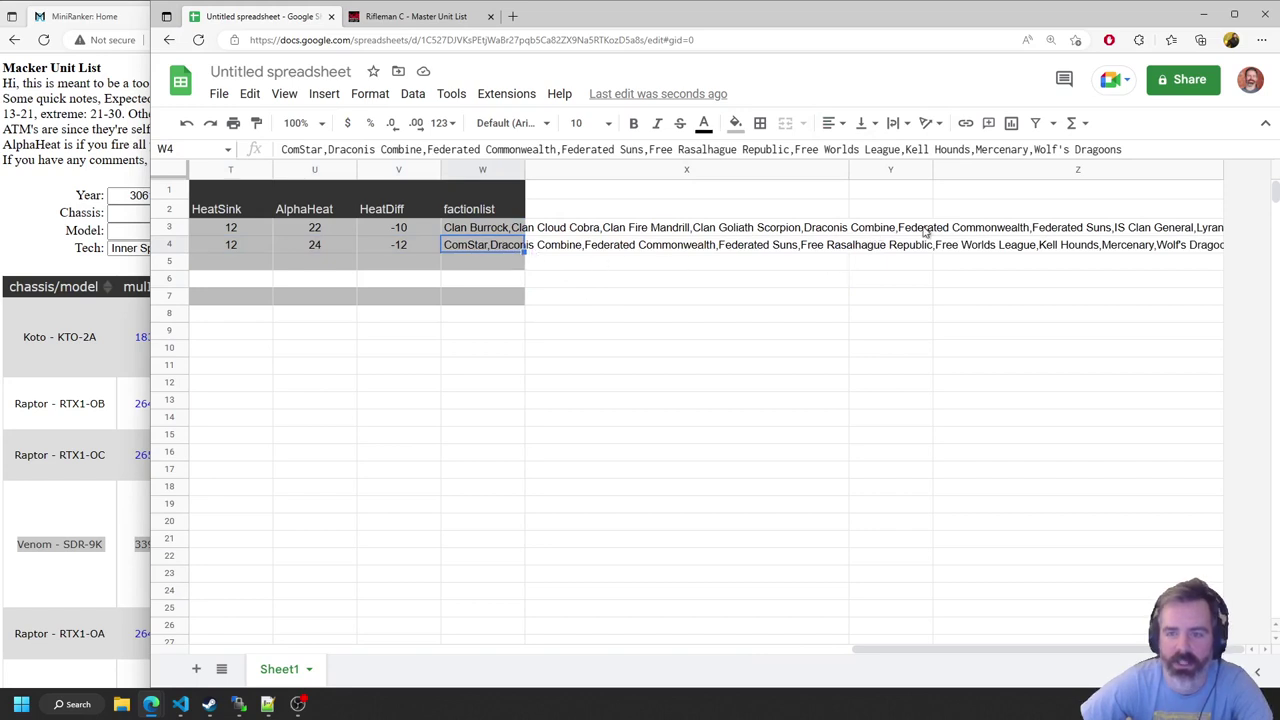
left_click(792, 279)
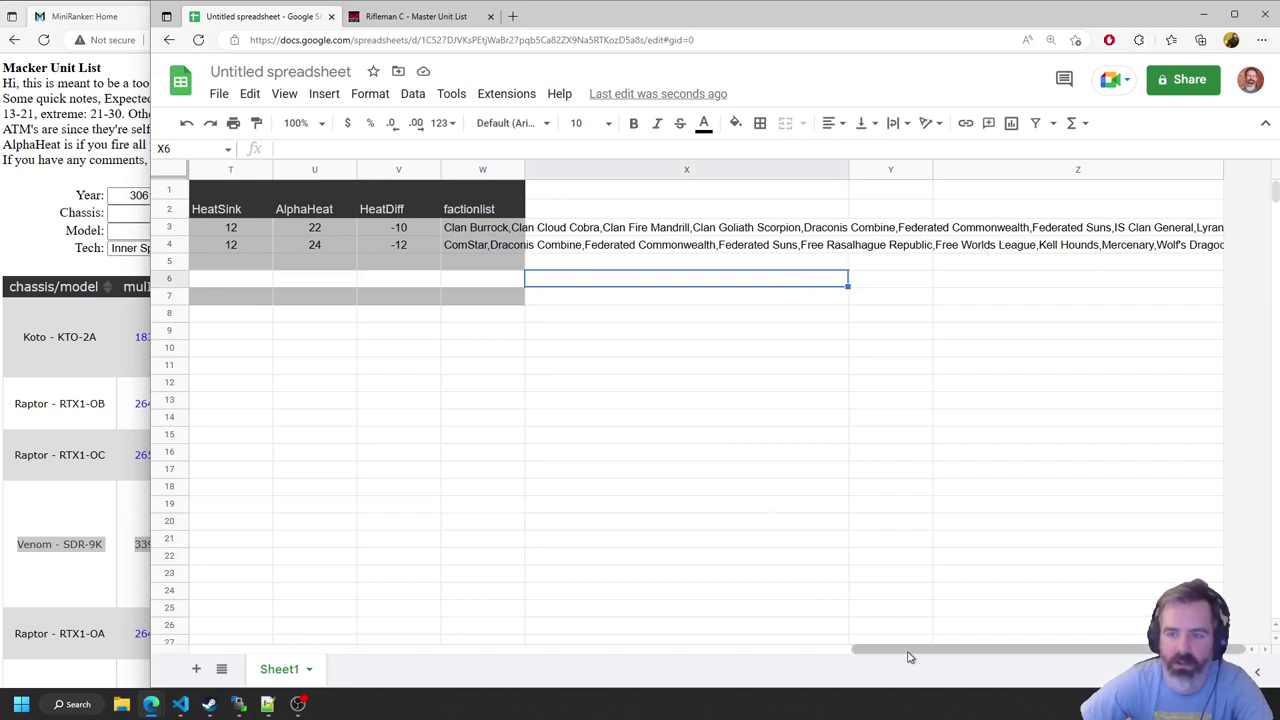
left_click_drag(909, 656, 251, 611)
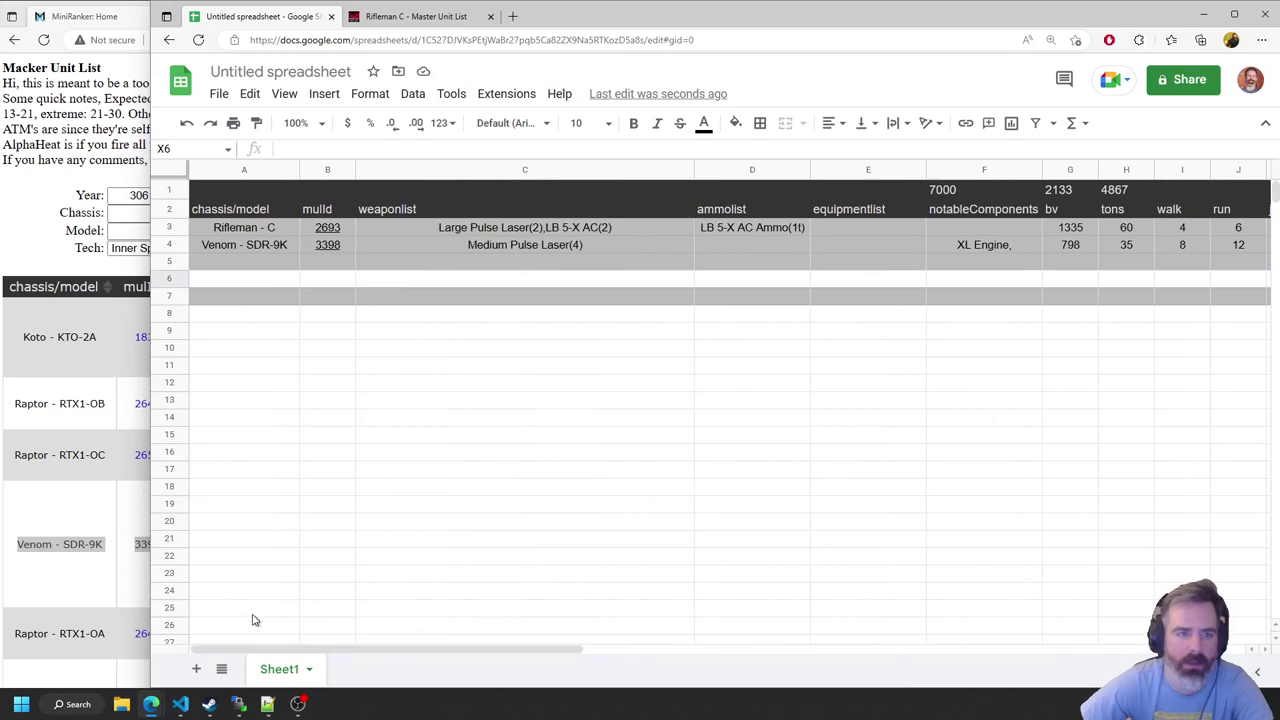
Check the remaining BV in the spreadsheet, then set MiniRanker's maximum BV filter to 4867
left_click(25, 226)
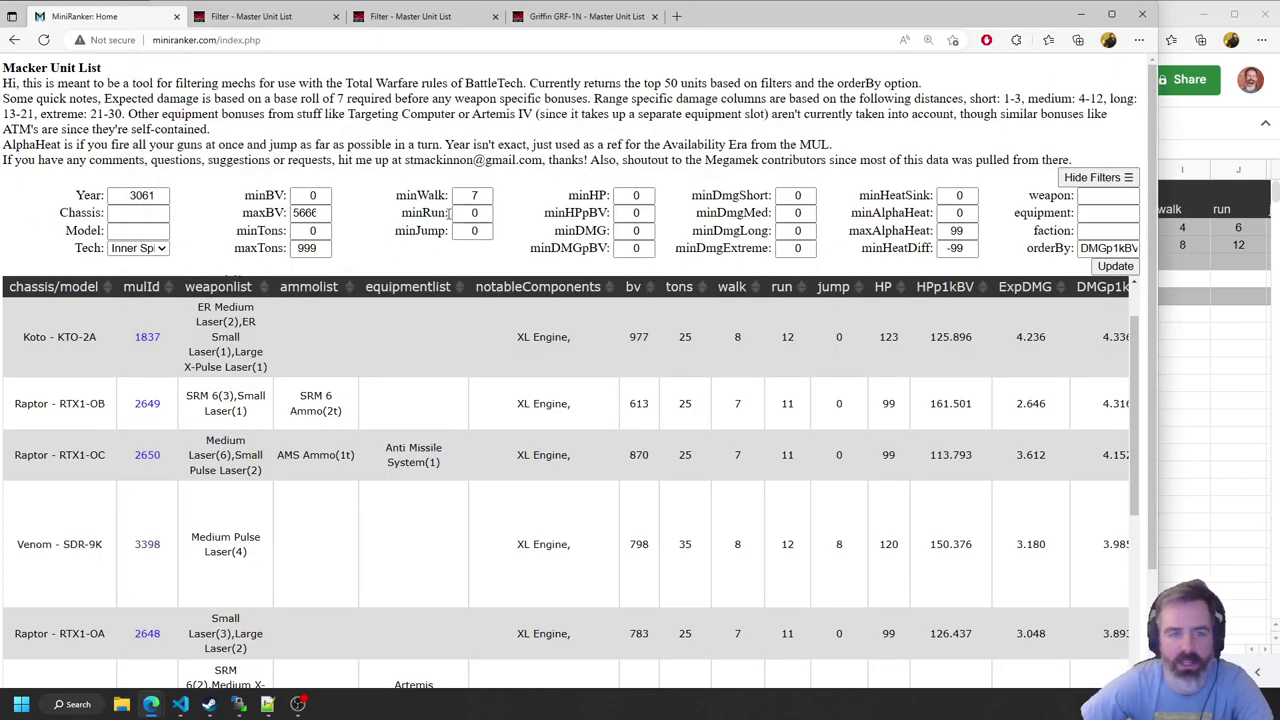
left_click(1237, 401)
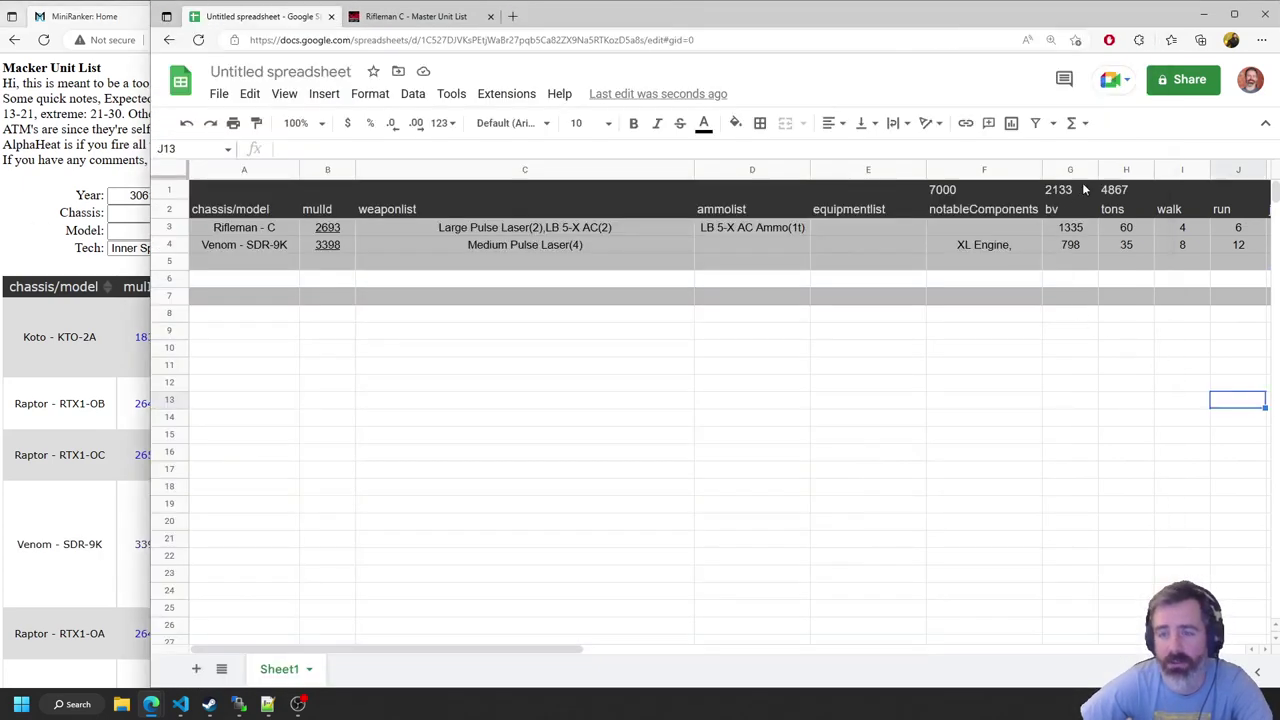
left_click(68, 206)
double_click(305, 213)
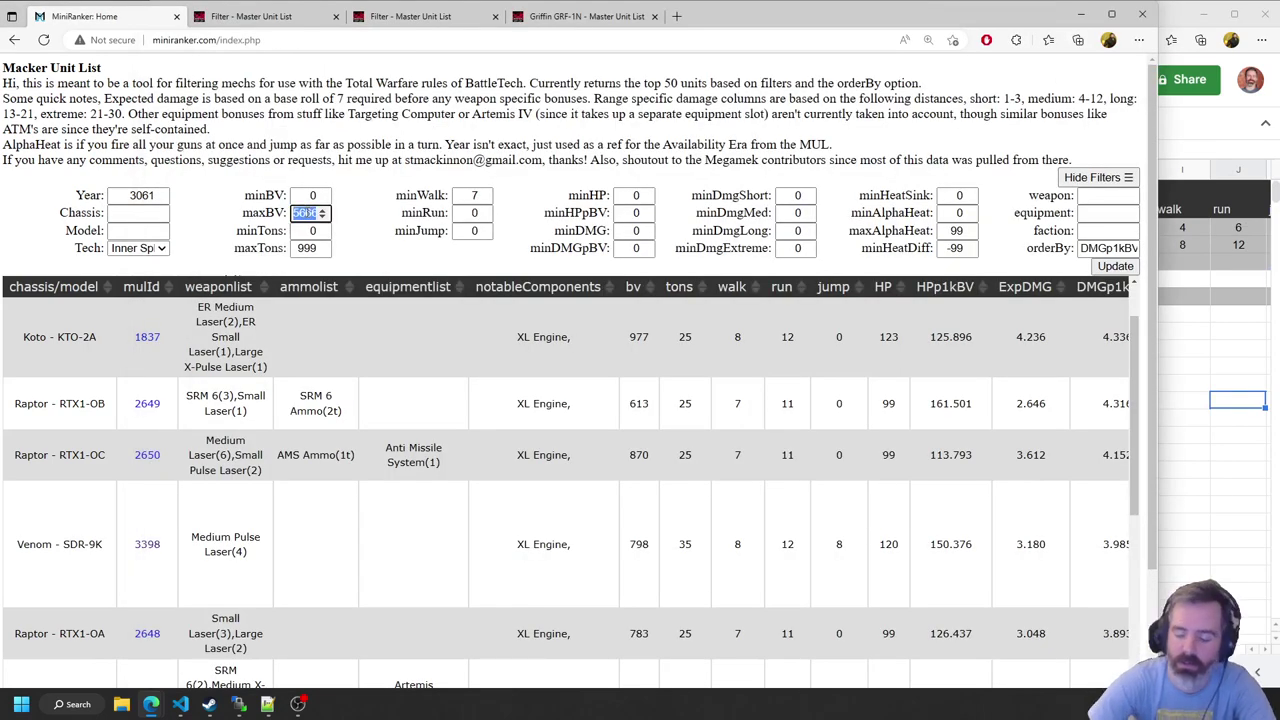
type("4867")
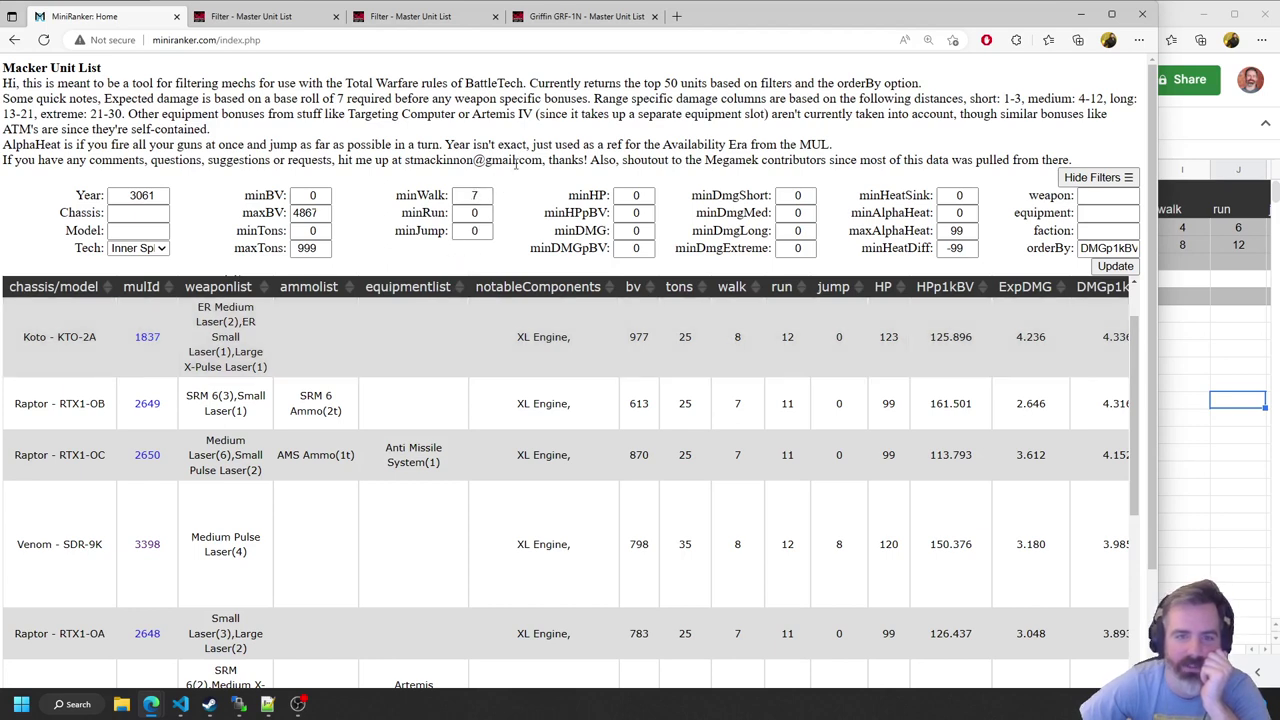
Set the minimum HP per BV filter to 220 and the minimum walk filter to 0
left_click(474, 196)
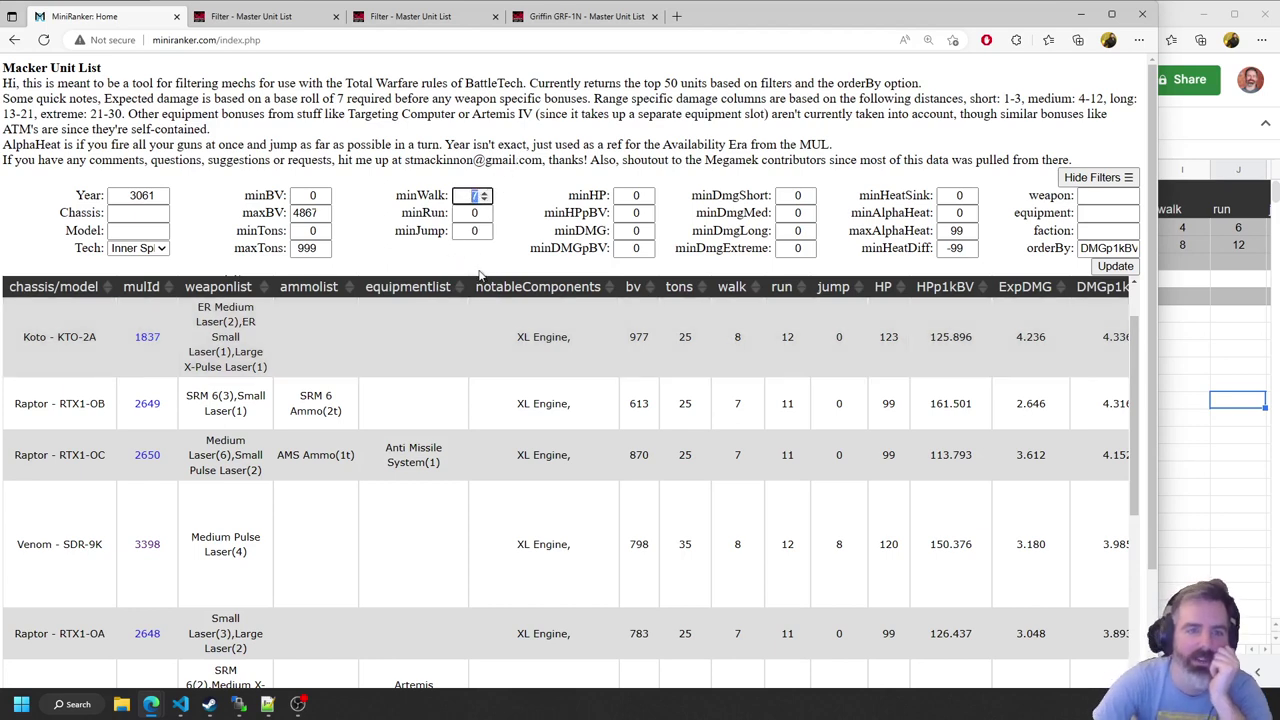
left_click(535, 161)
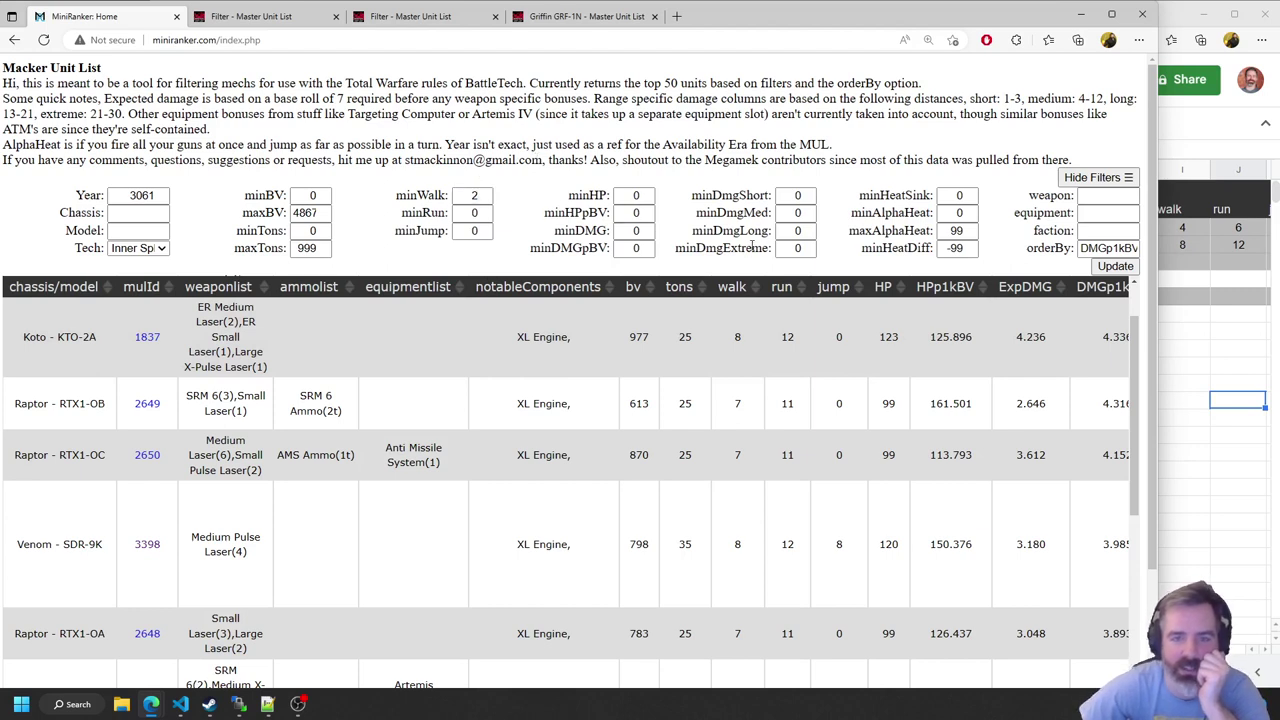
double_click(632, 213)
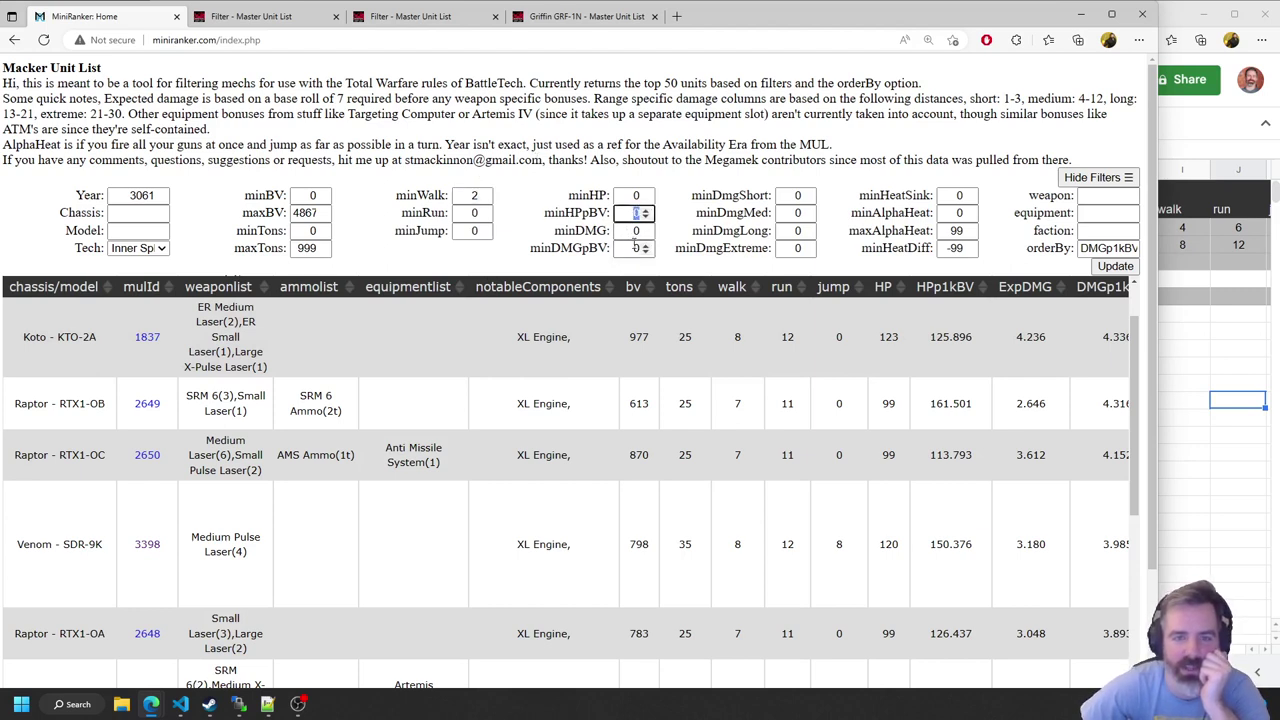
type("220")
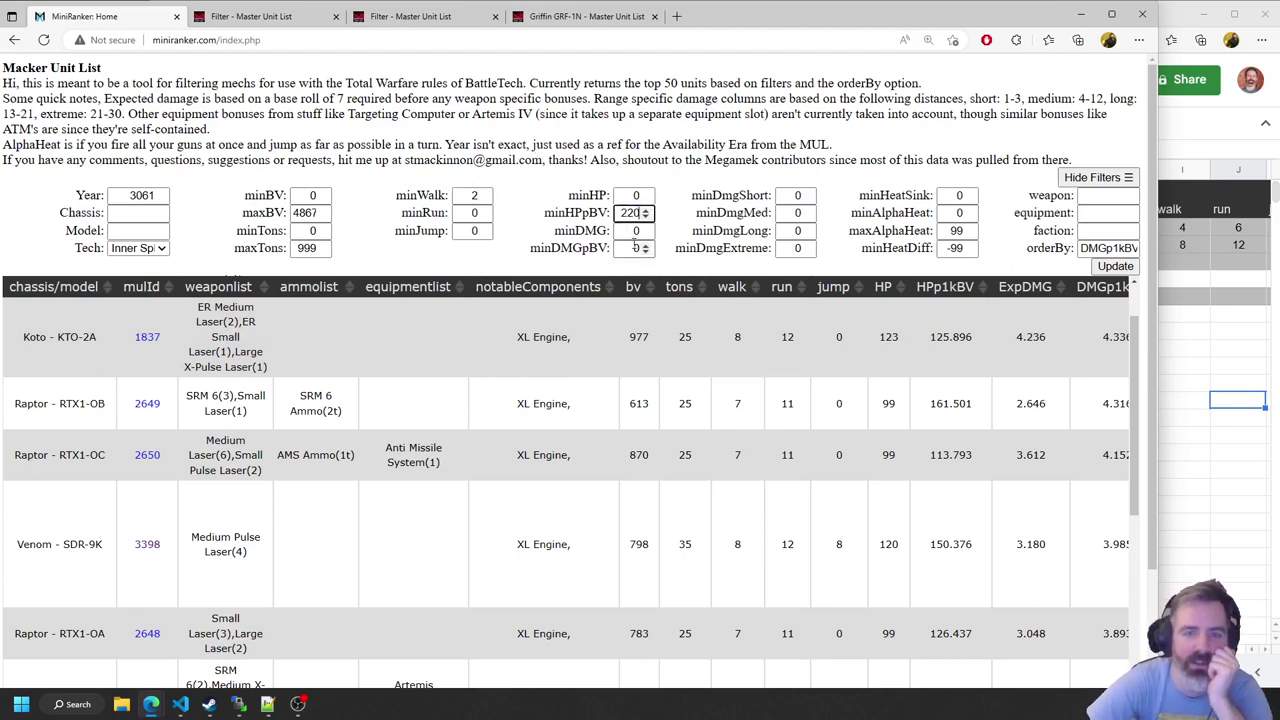
double_click(477, 196)
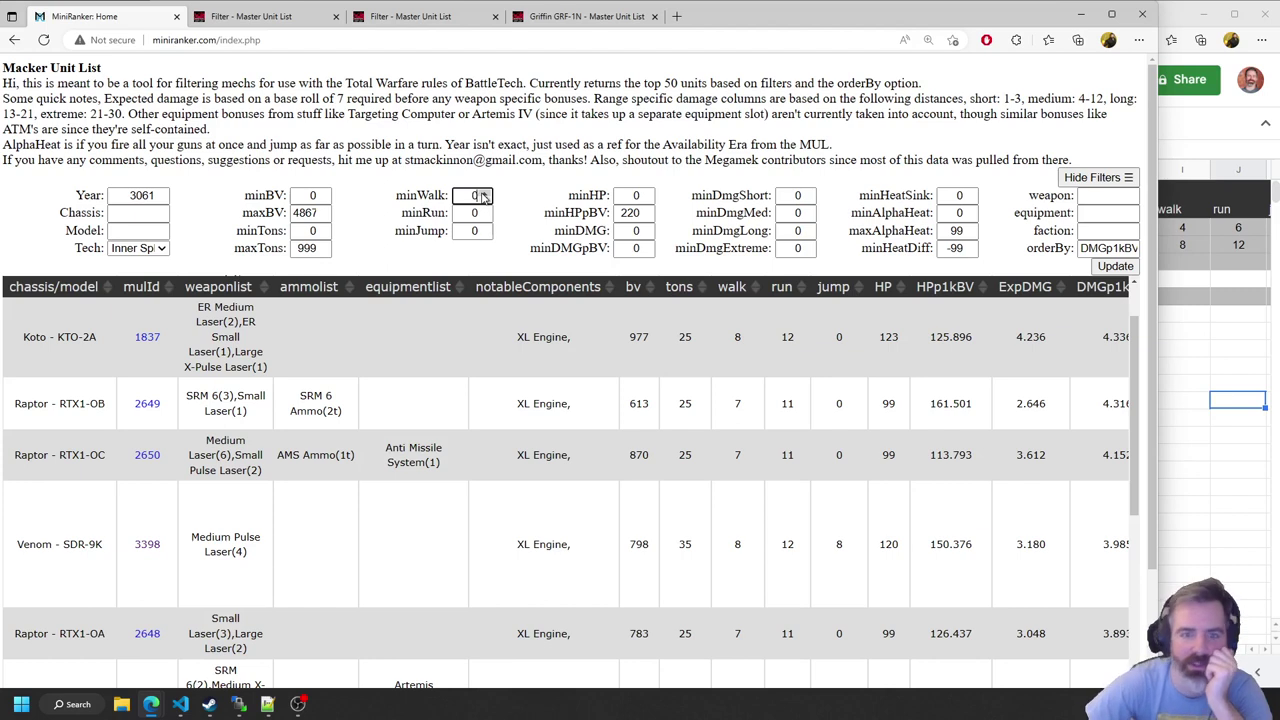
left_click(592, 159)
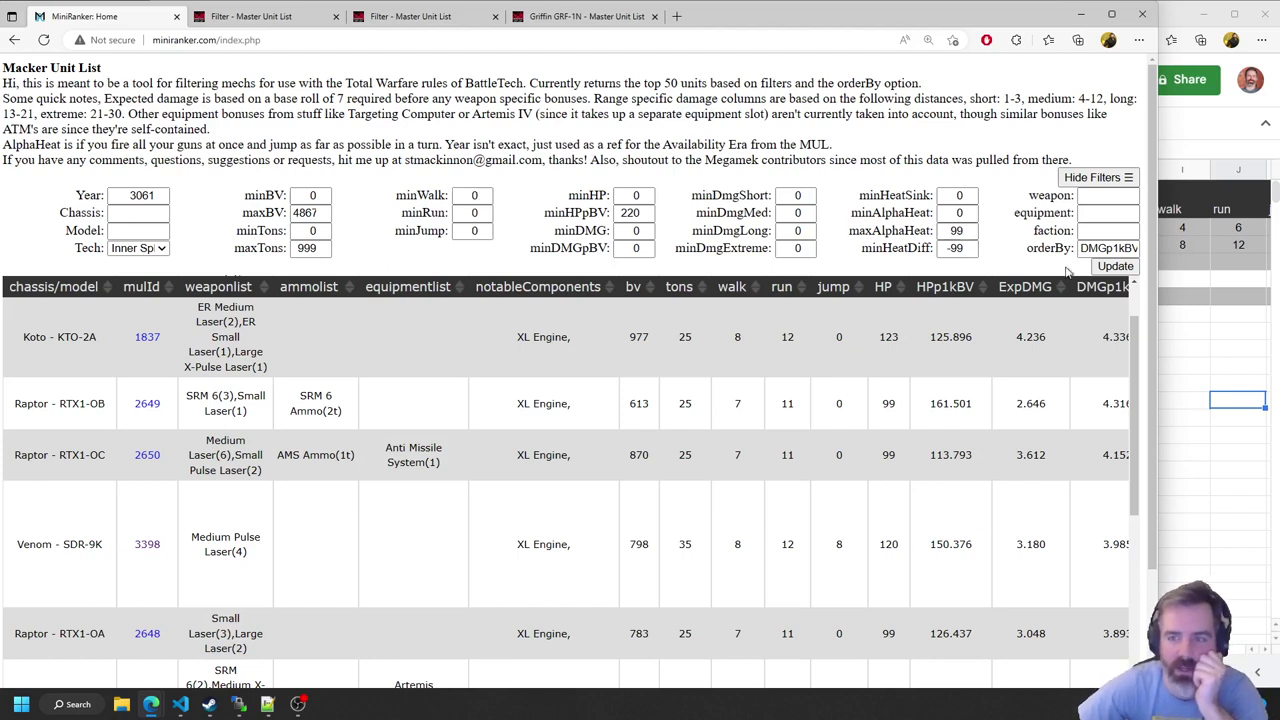
Order the units by HPp1kBV and refresh the unit list with the new filters
double_click(1108, 248)
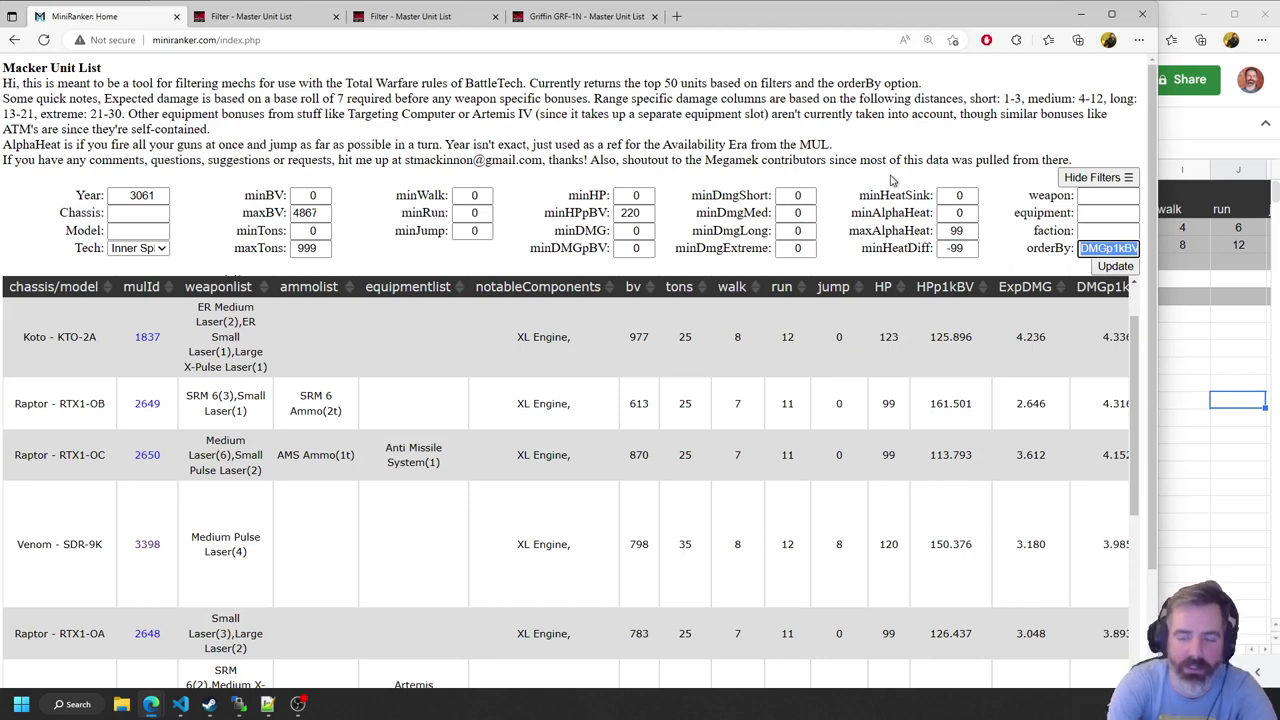
type("HPp")
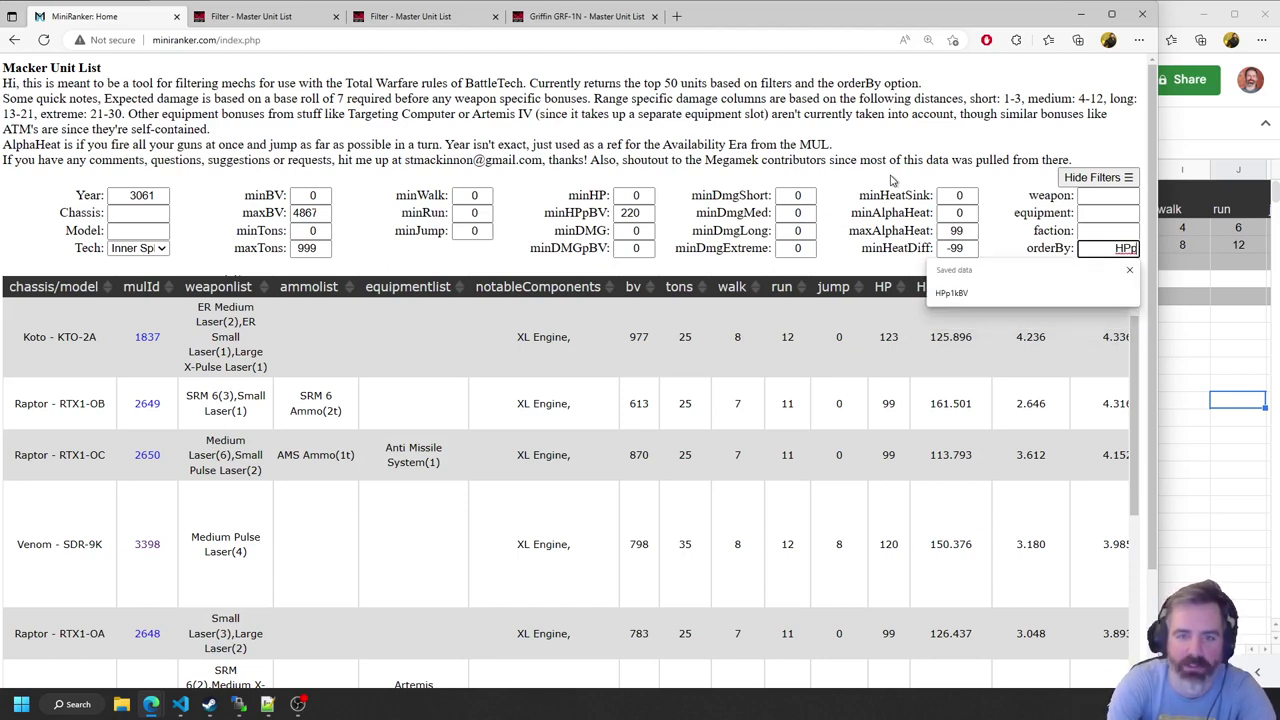
type("BV")
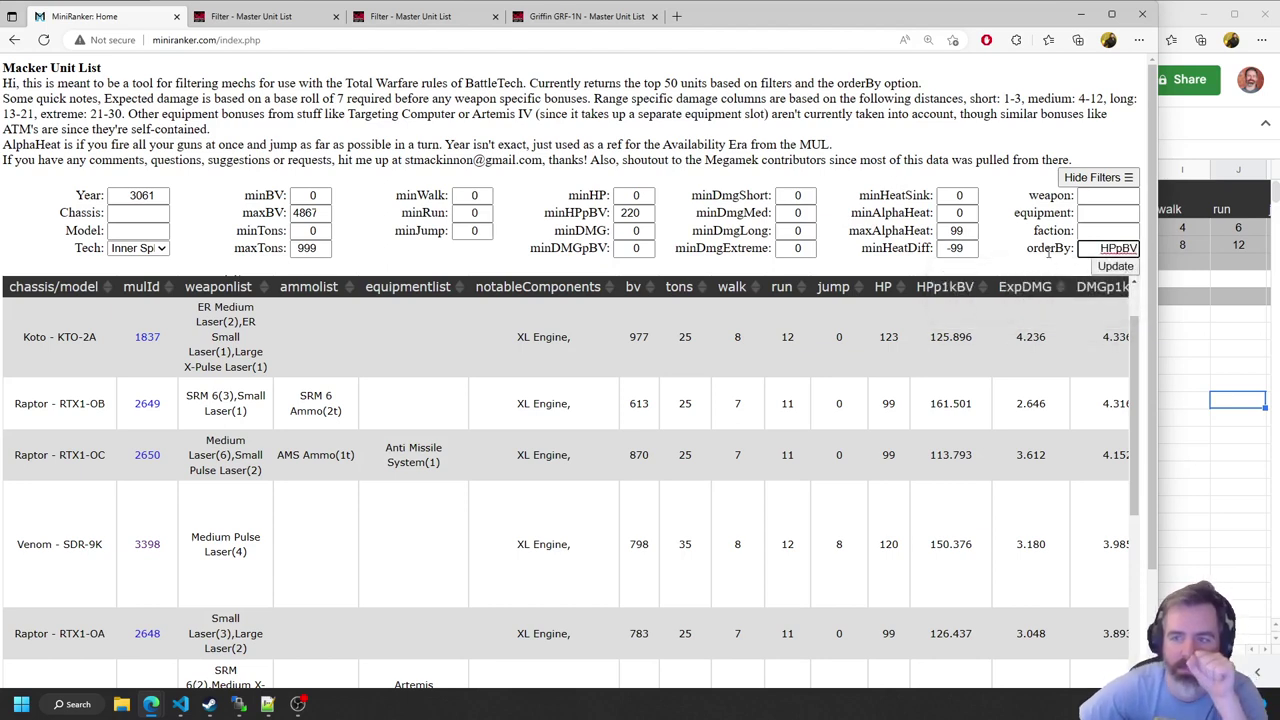
left_click(1118, 266)
left_click(1134, 251)
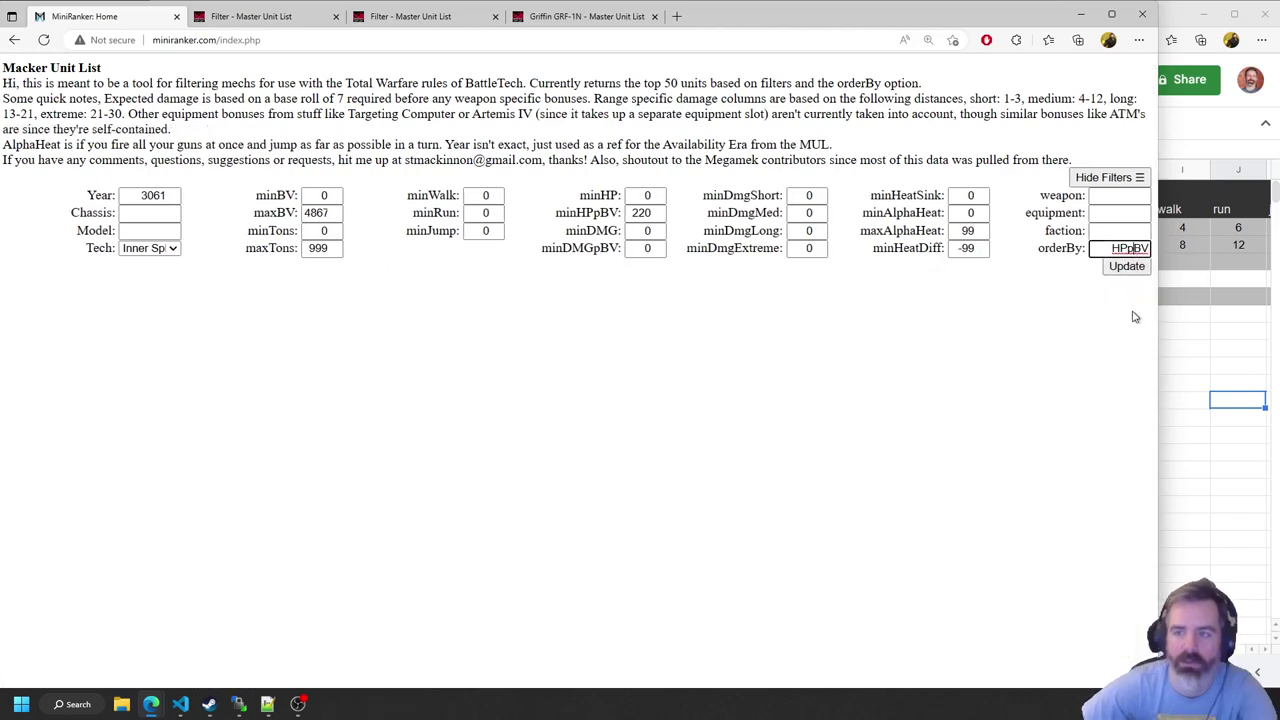
left_click(1127, 266)
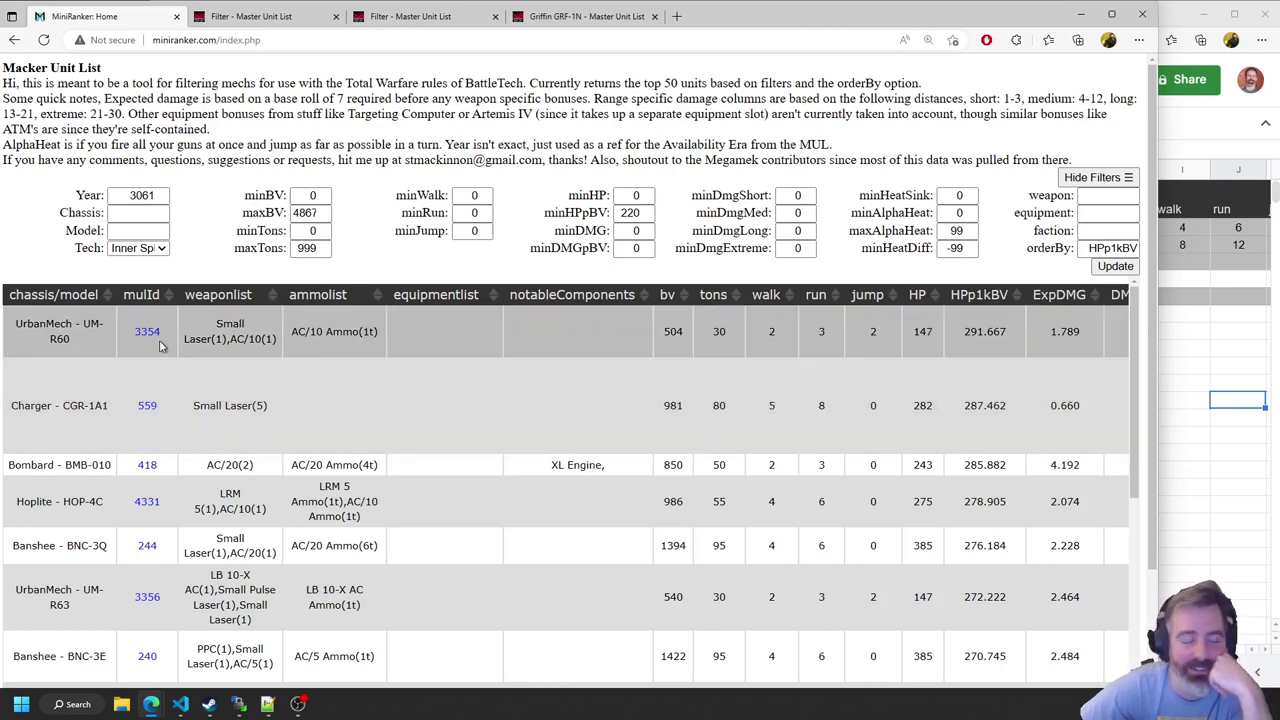
Examine the BV, movement, HP and damage columns of the durable units such as the UrbanMech and Charger
scroll(509, 342, "right", 2)
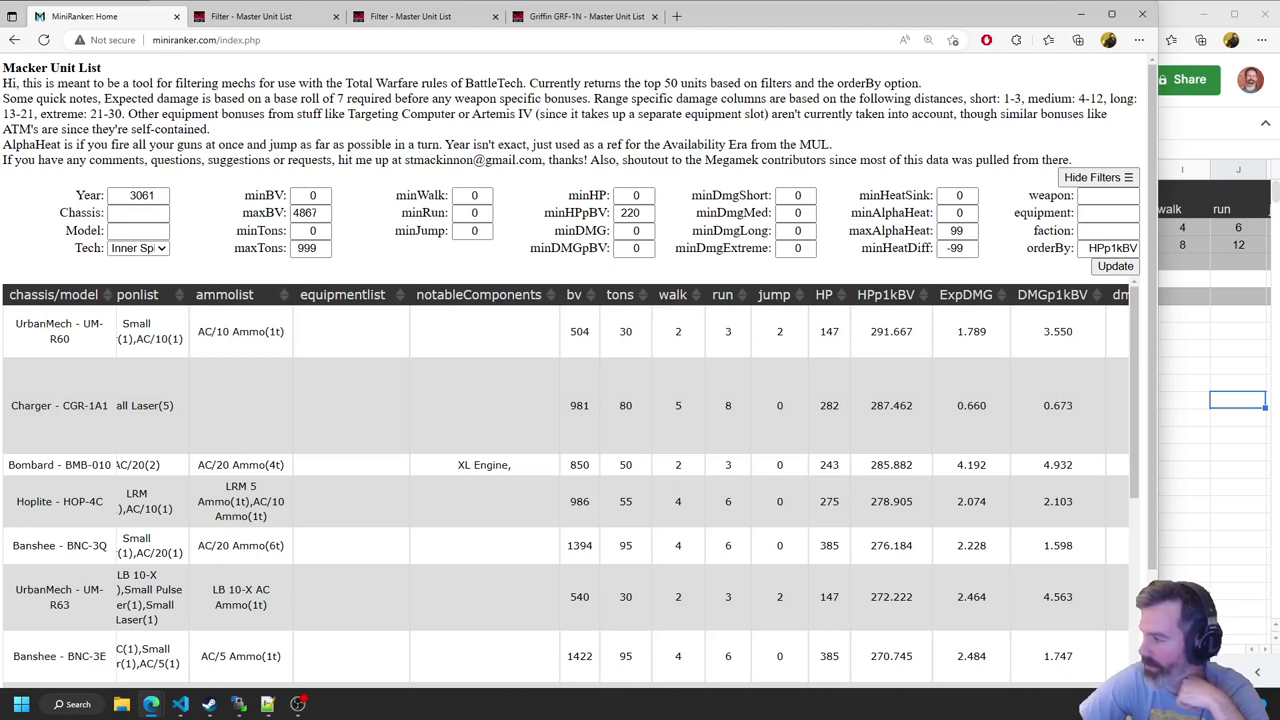
key("alt+Tab")
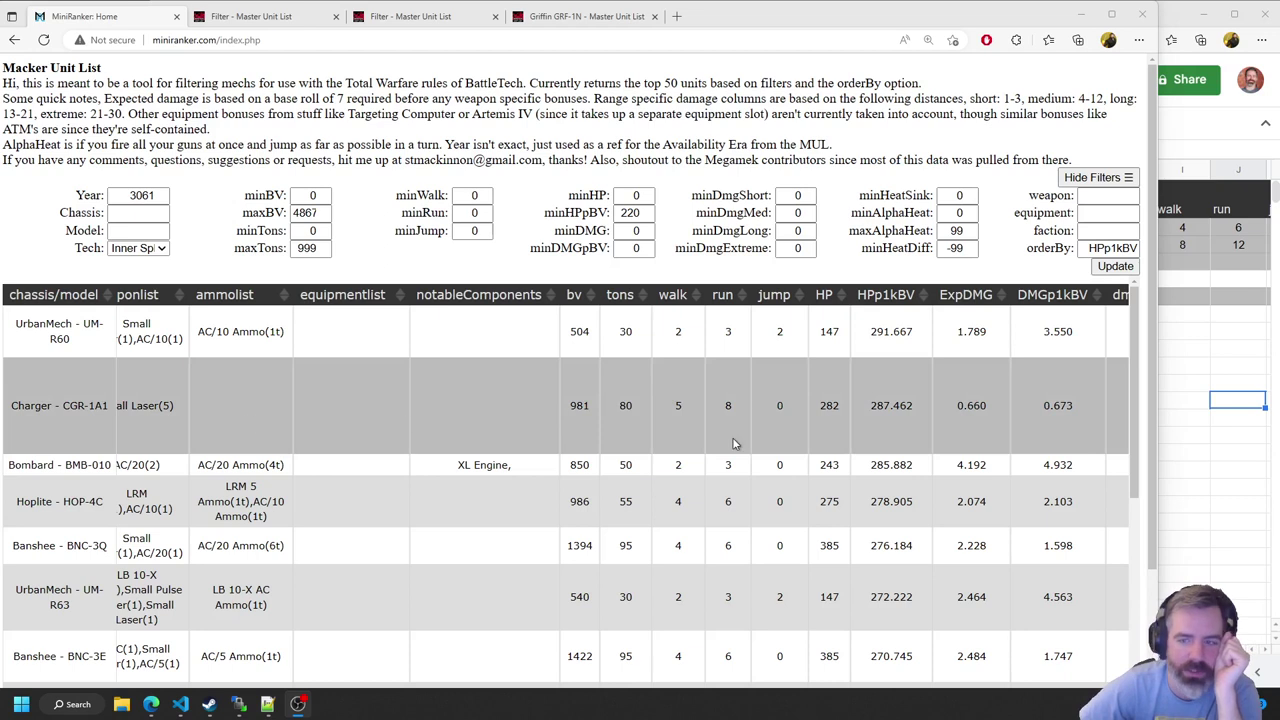
left_click(817, 409)
scroll(860, 412, "right", 3)
scroll(850, 418, "right", 2)
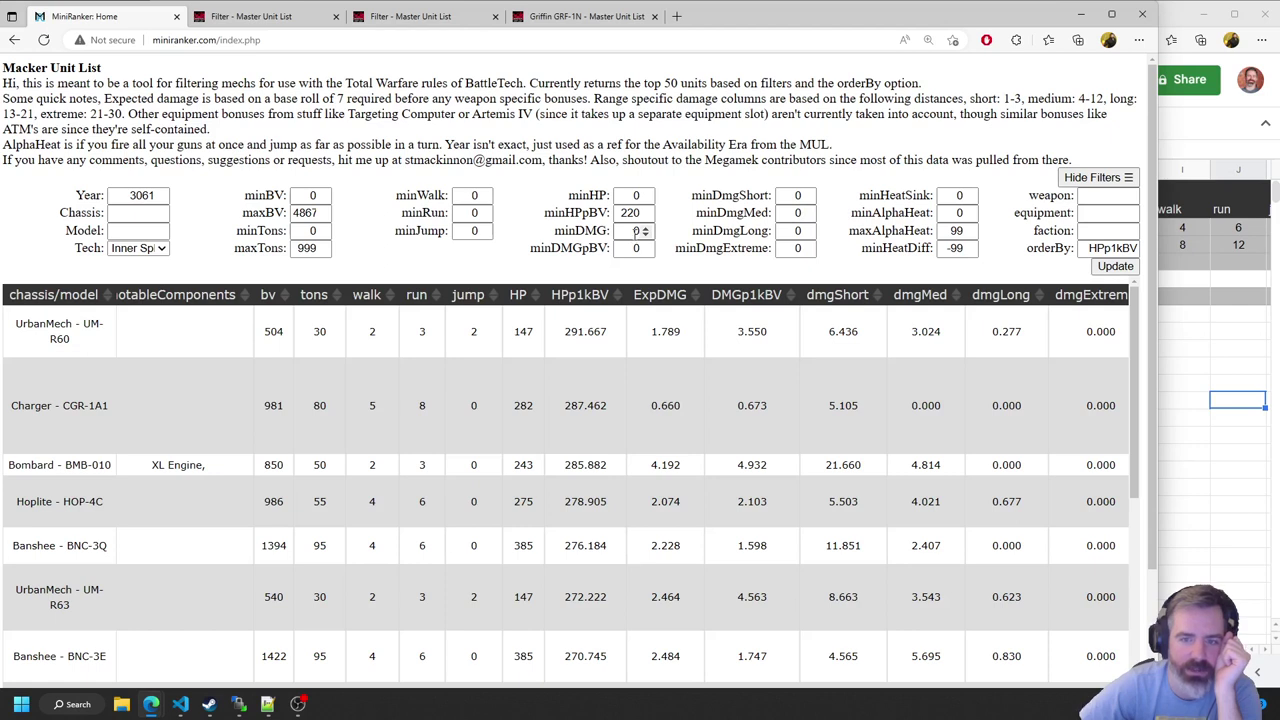
Filter the units to a minimum damage per BV of 4 and sort the refreshed list by DMGp1kBV
double_click(636, 249)
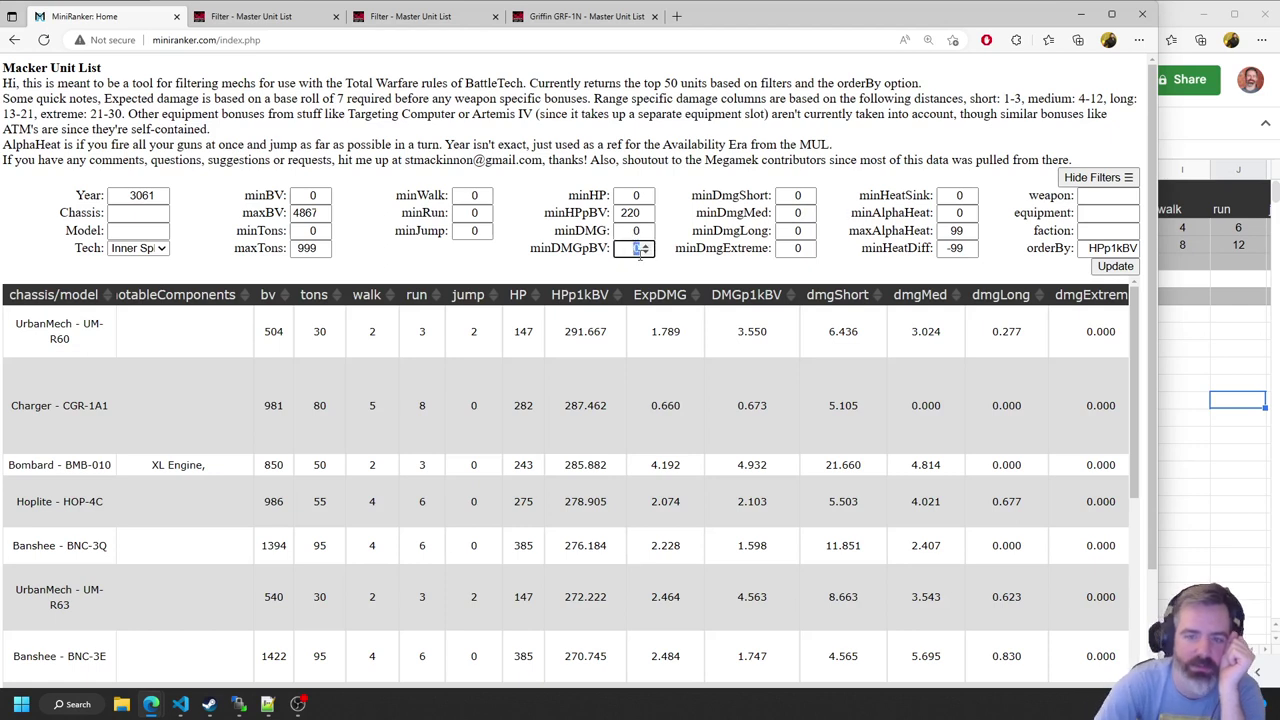
type("4")
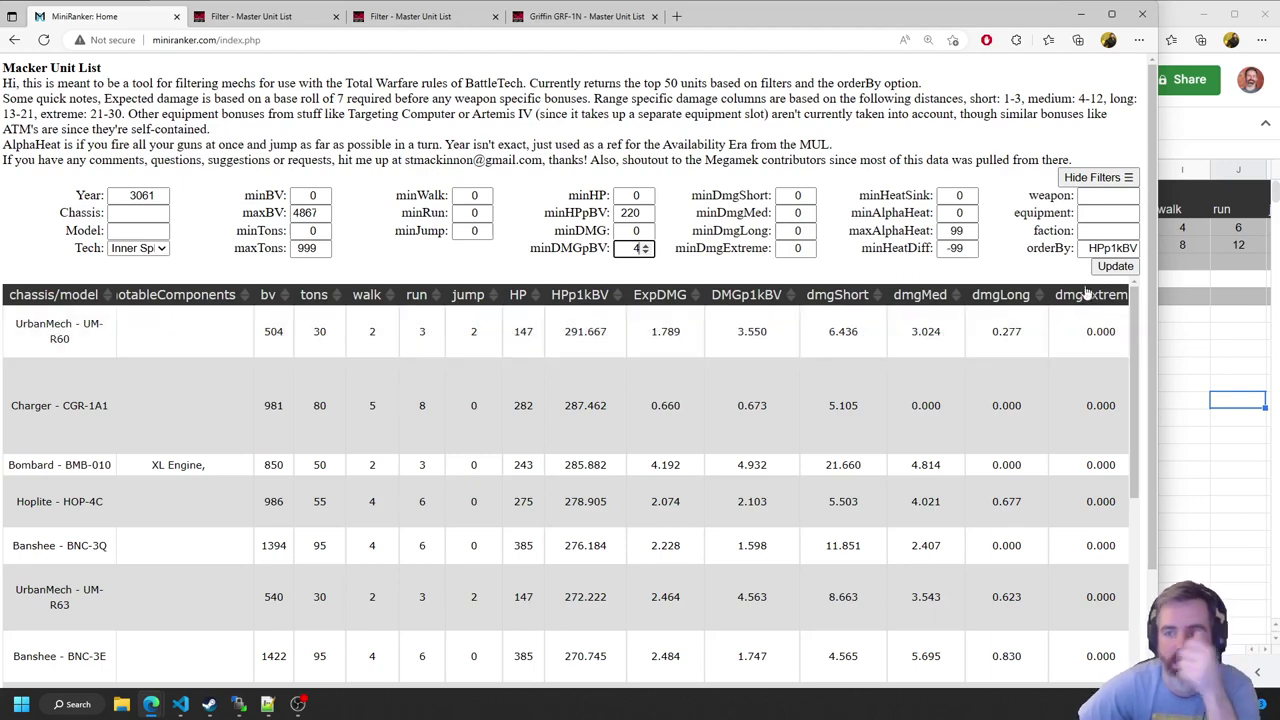
left_click(1112, 268)
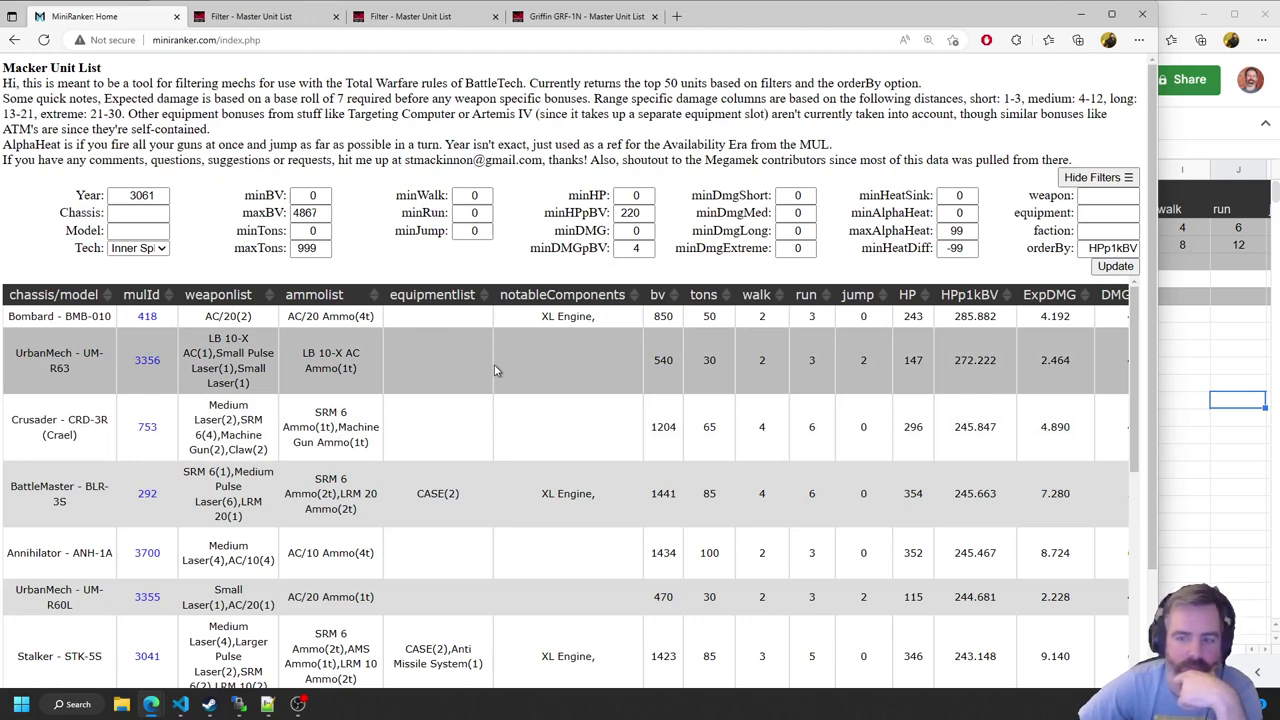
scroll(599, 368, "right", 5)
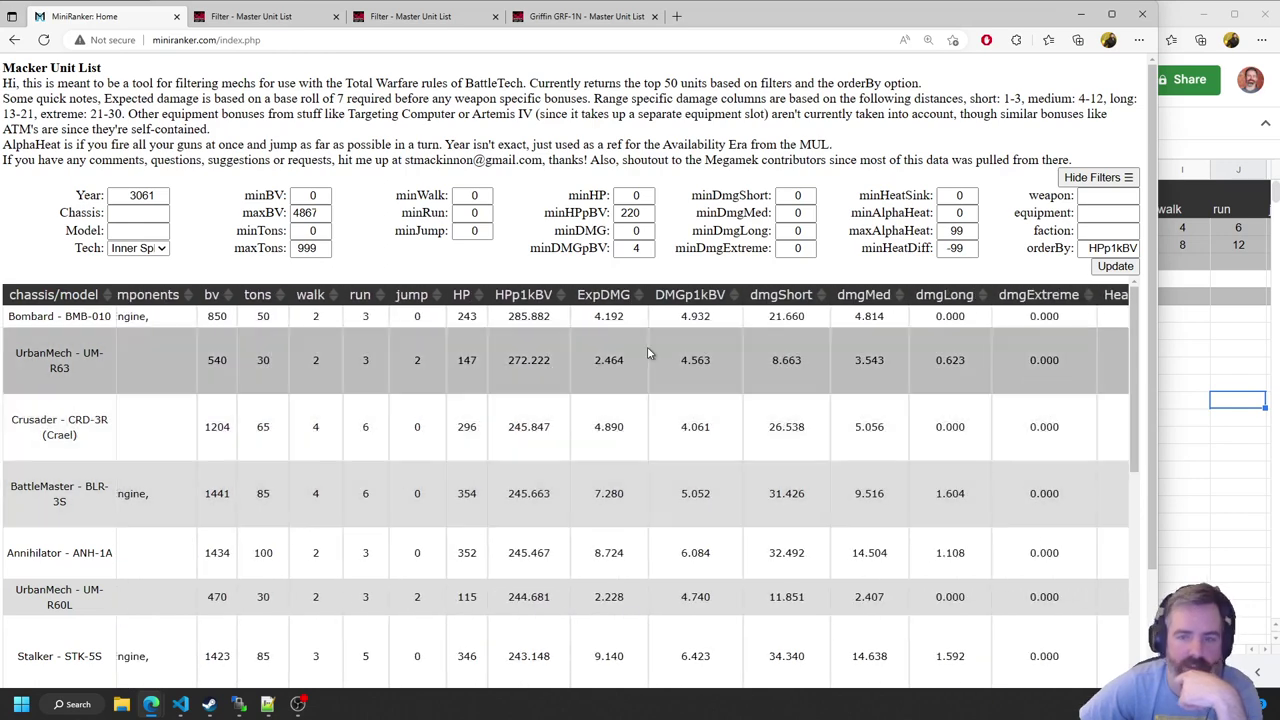
left_click(695, 296)
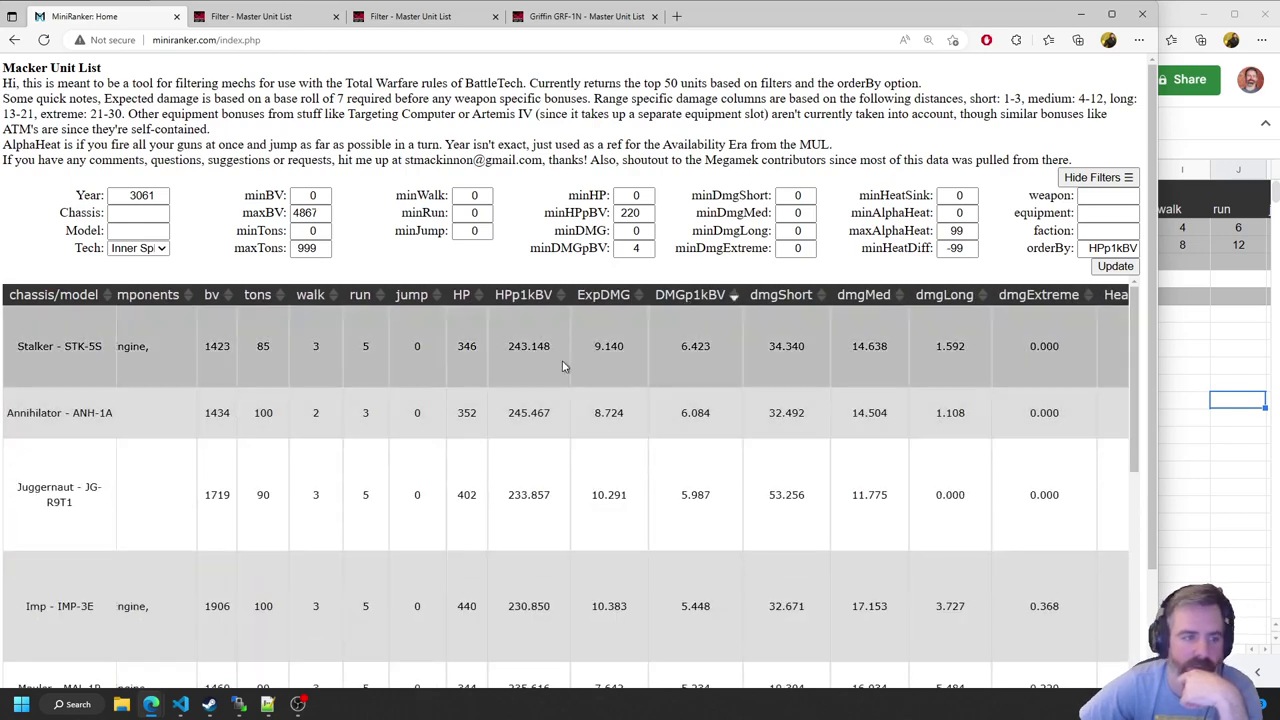
Examine the Stalker STK-5S row's weapons, equipment, BV, movement, damage by range, heat and faction columns
scroll(416, 367, "left", 5)
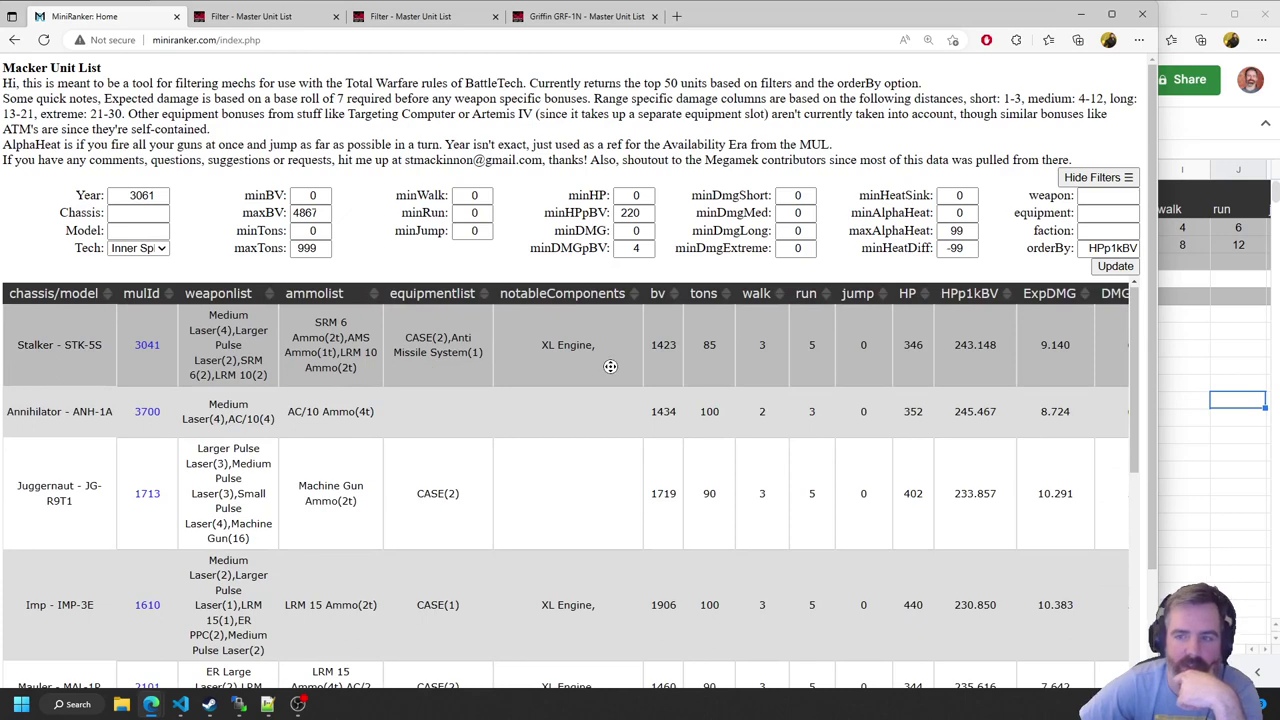
scroll(608, 363, "right", 5)
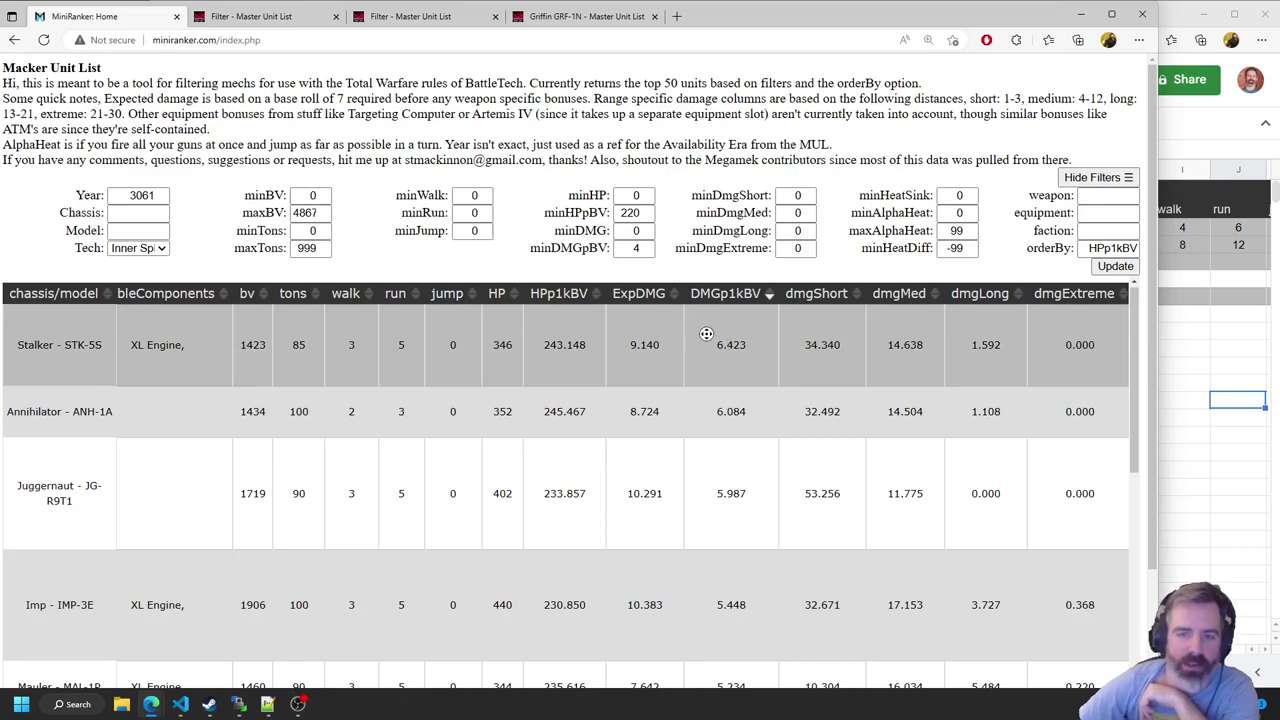
scroll(705, 342, "left", 5)
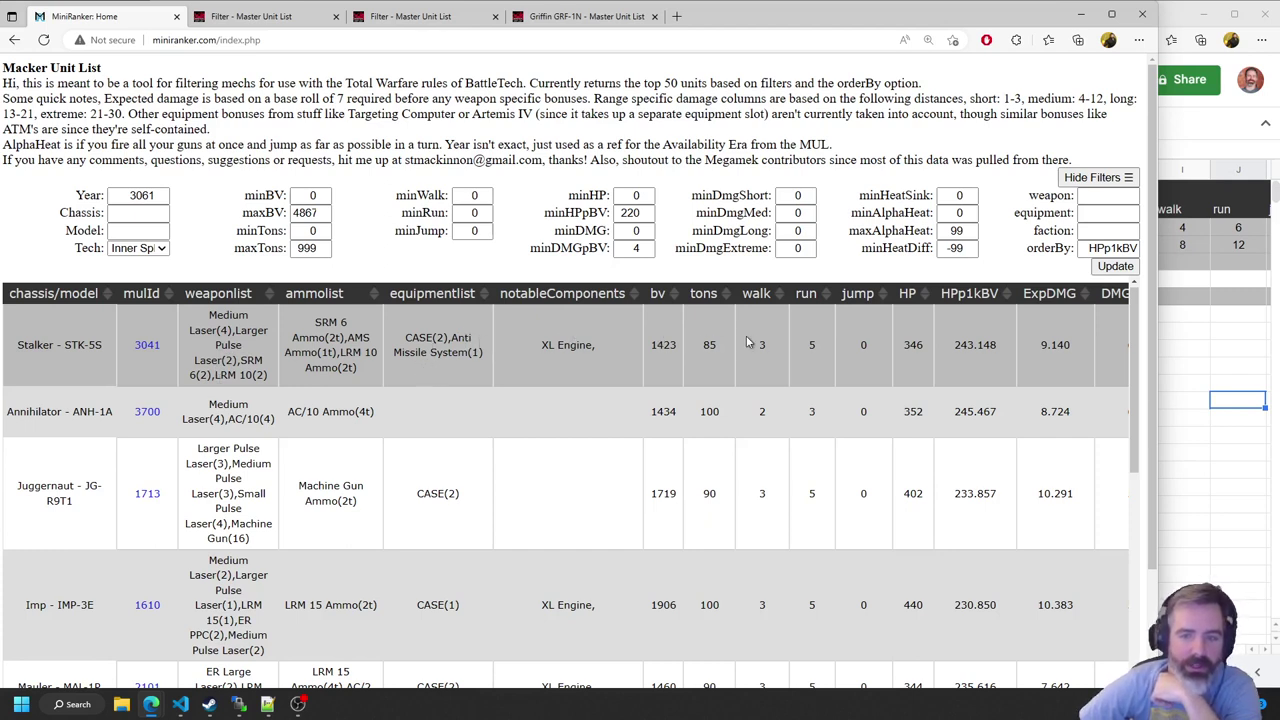
scroll(748, 343, "right", 8)
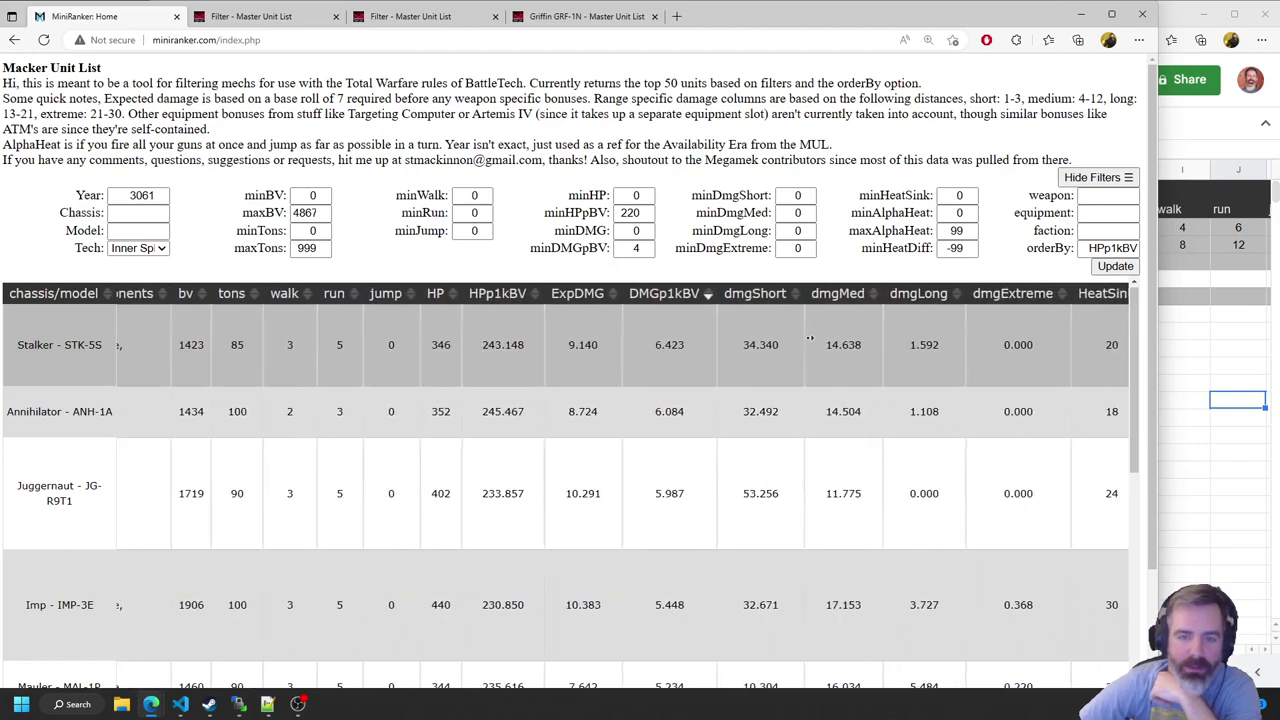
scroll(810, 340, "right", 5)
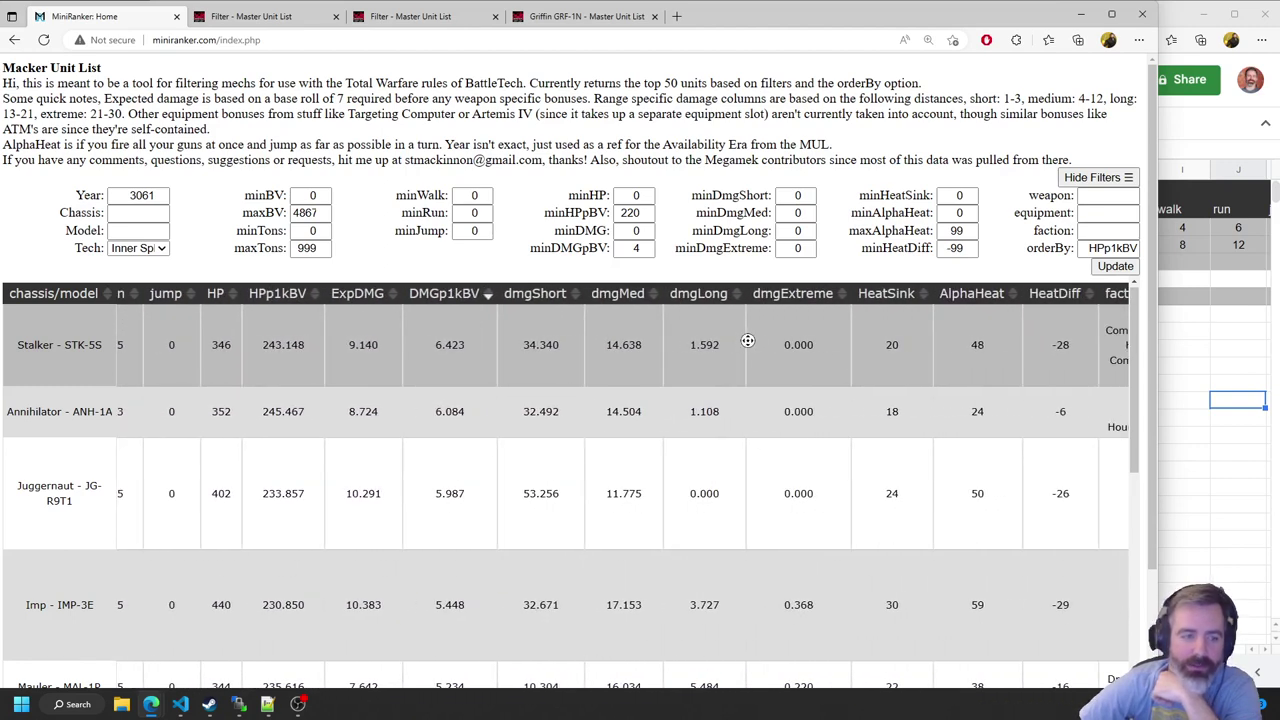
scroll(760, 342, "right", 3)
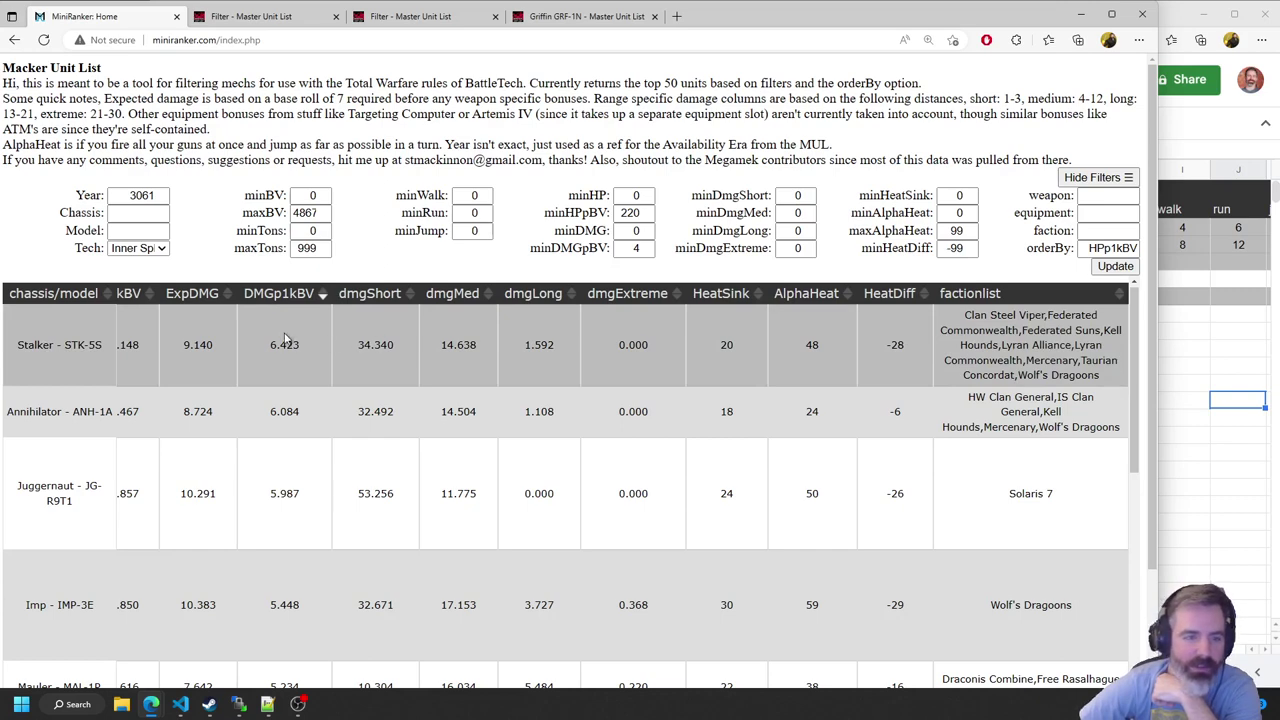
scroll(284, 340, "left", 10)
scroll(230, 335, "right", 5)
scroll(185, 328, "left", 1)
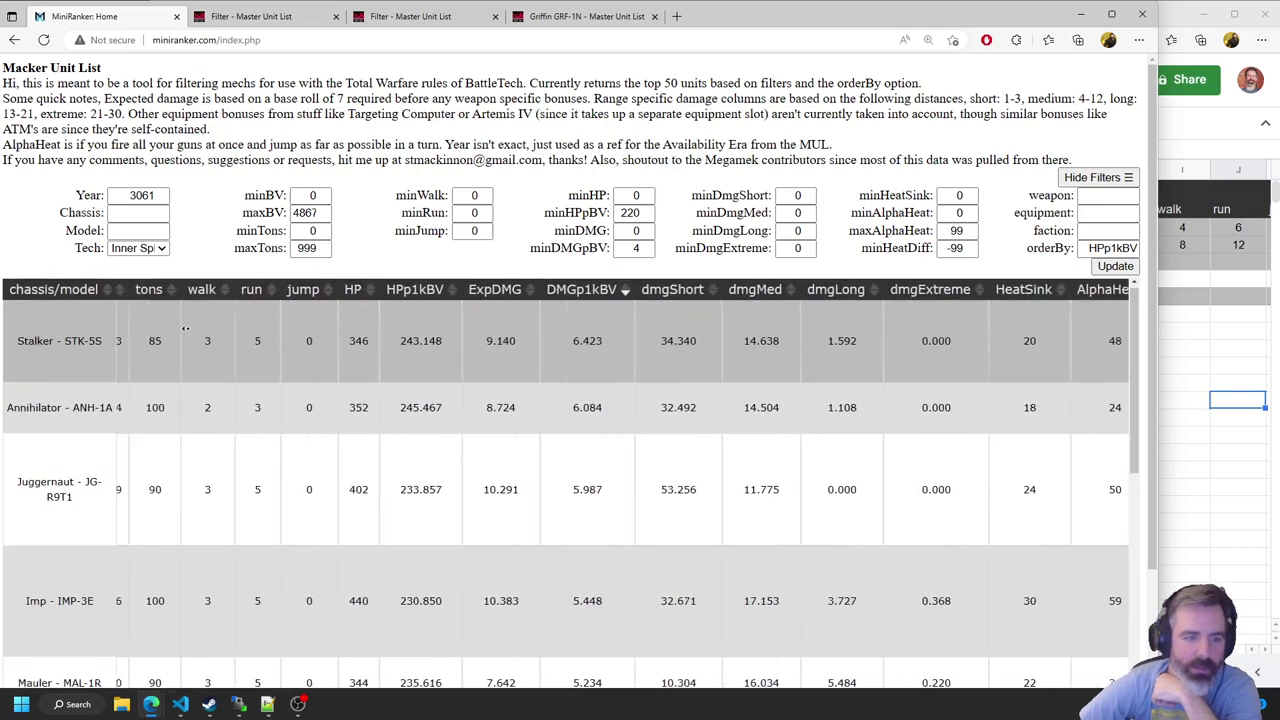
scroll(185, 328, "left", 3)
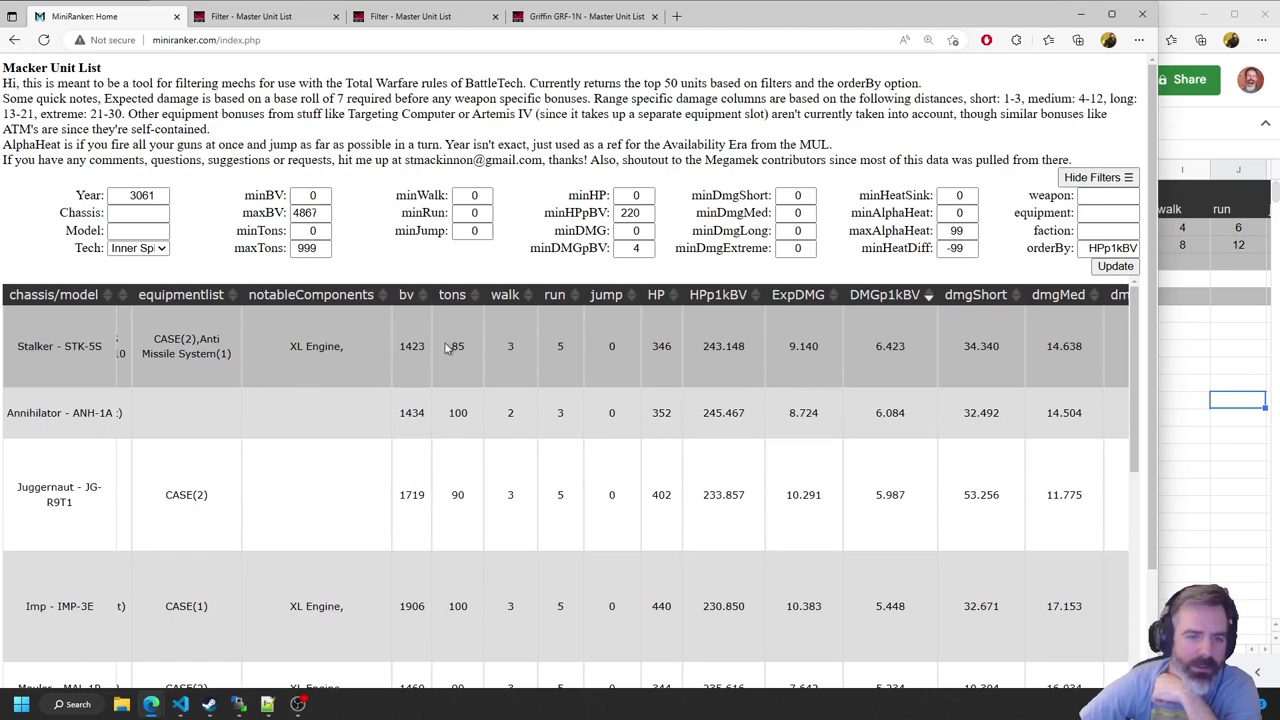
scroll(352, 340, "left", 5)
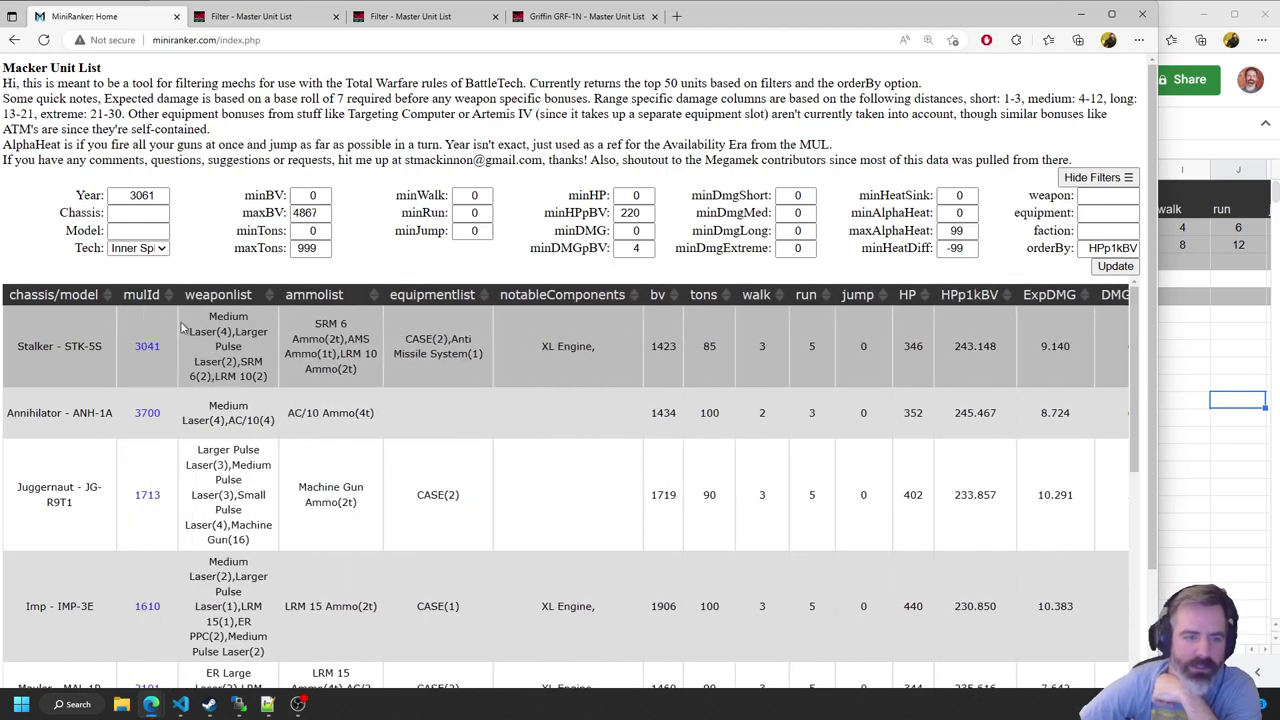
Copy the Stalker STK-5S row from MiniRanker into row 5 of the Google Sheets spreadsheet, below the Venom
left_click_drag(18, 328, 1117, 363)
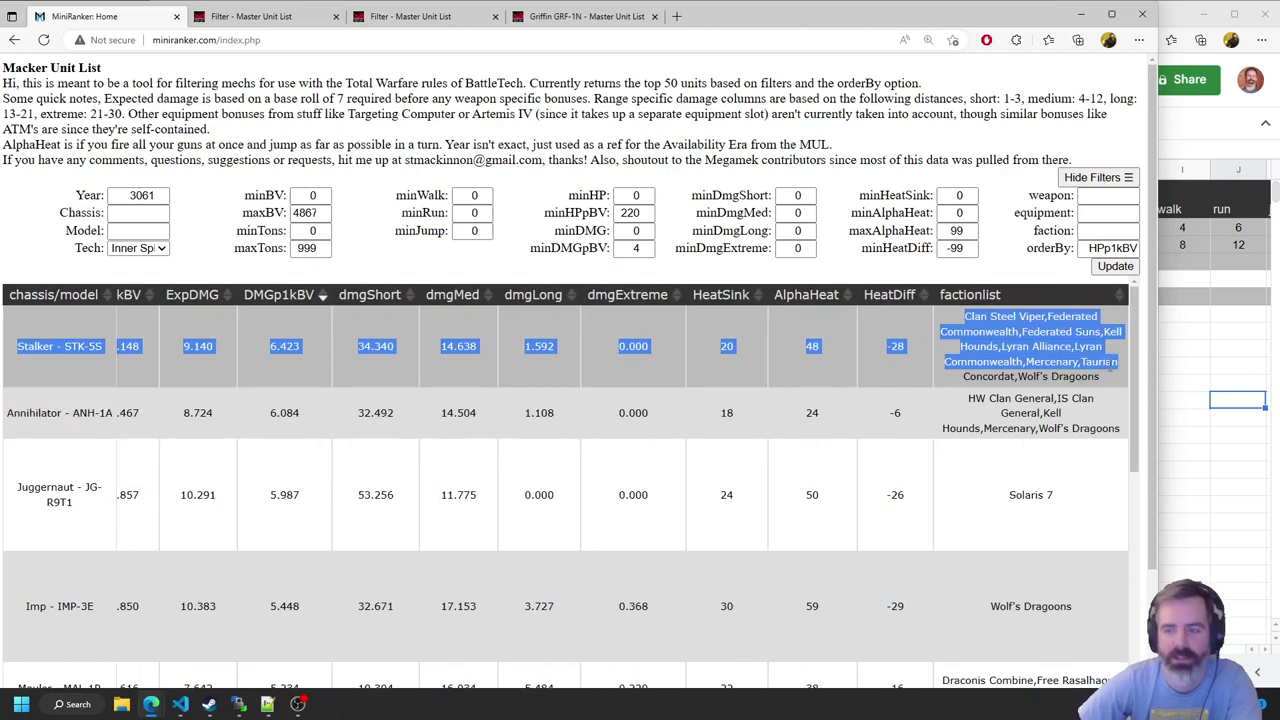
left_click(1222, 316)
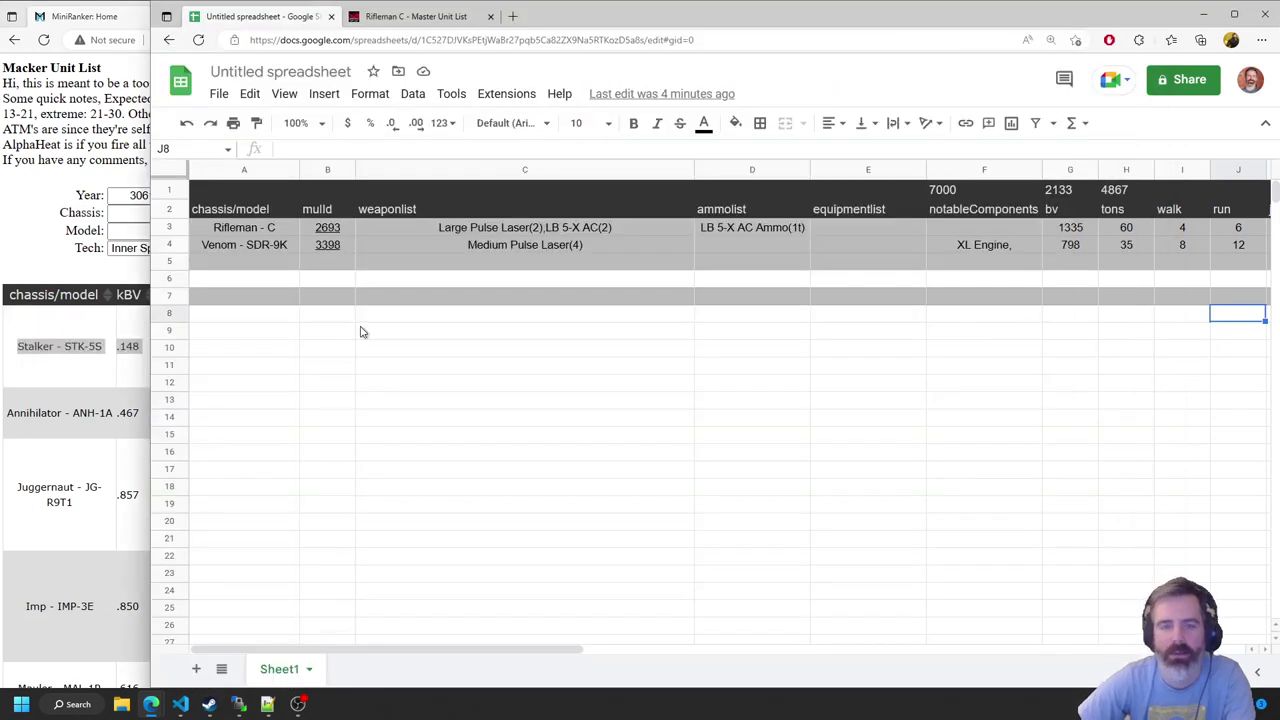
left_click(250, 266)
key("ctrl+v")
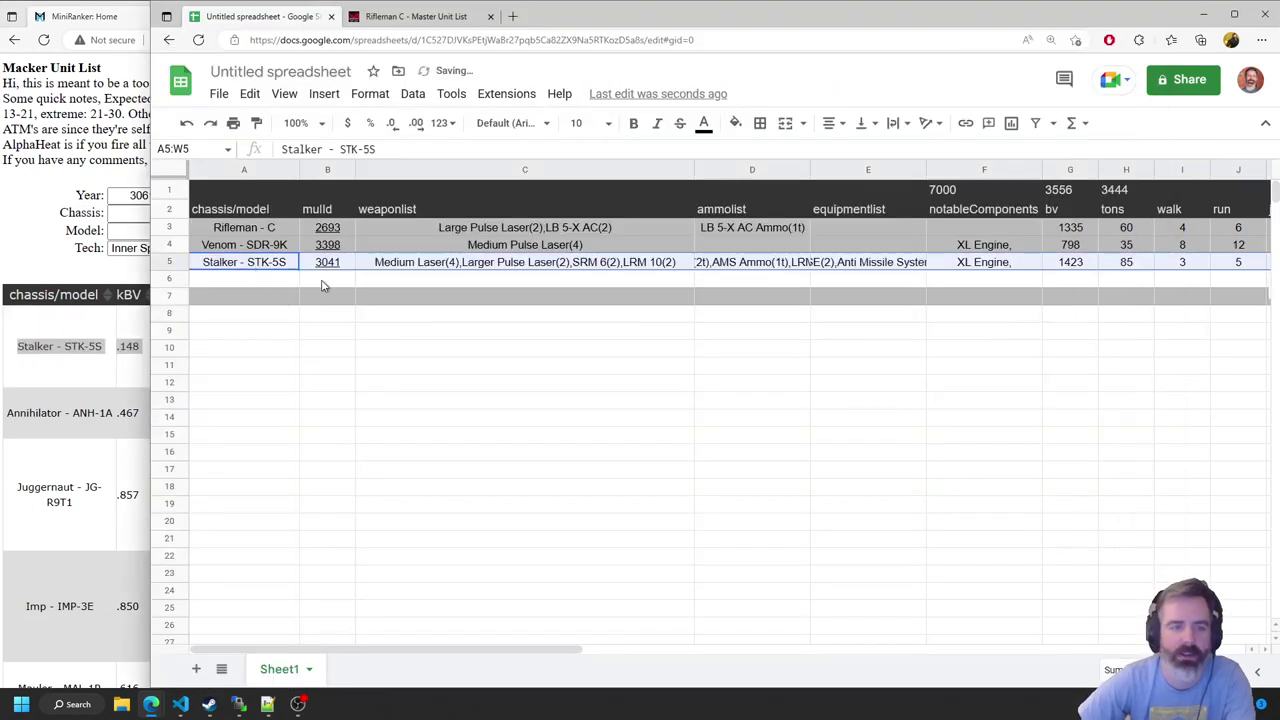
left_click(1038, 337)
left_click(1026, 352)
left_click(1068, 352)
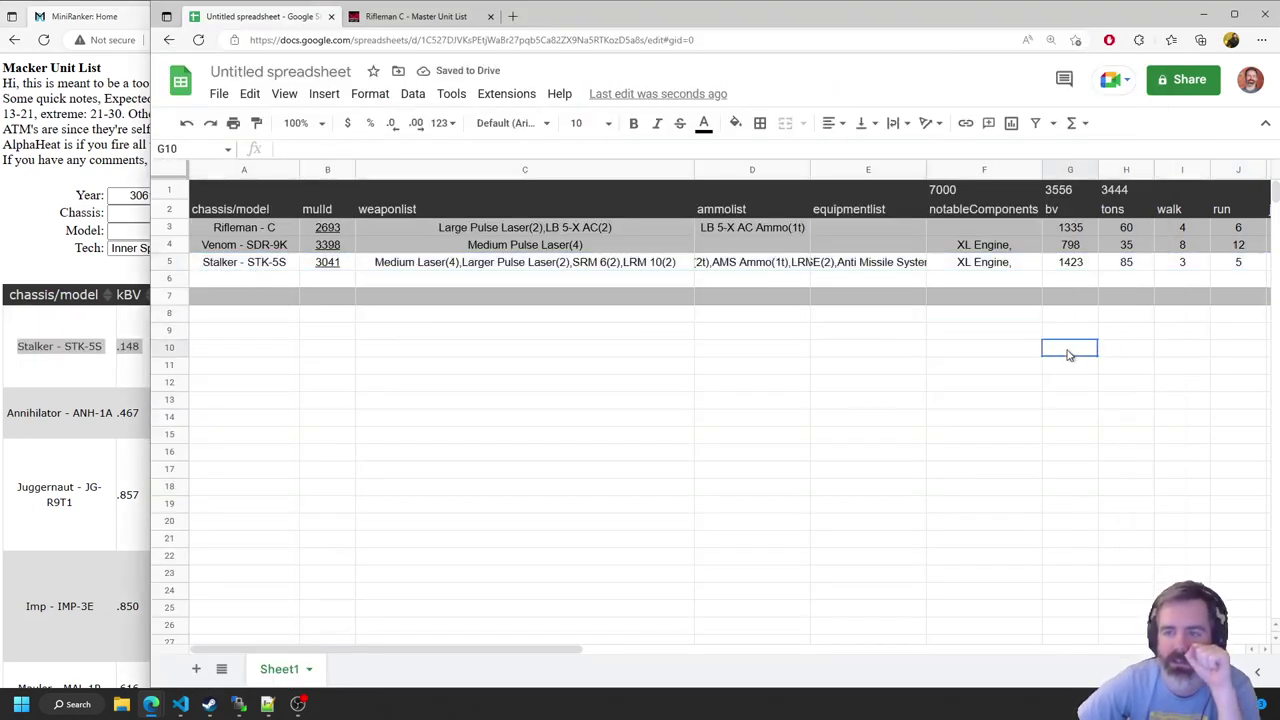
Left-align the Stalker's factionlist cell W5 and check its heat difference and faction values against the other mechs
left_click_drag(457, 654, 702, 649)
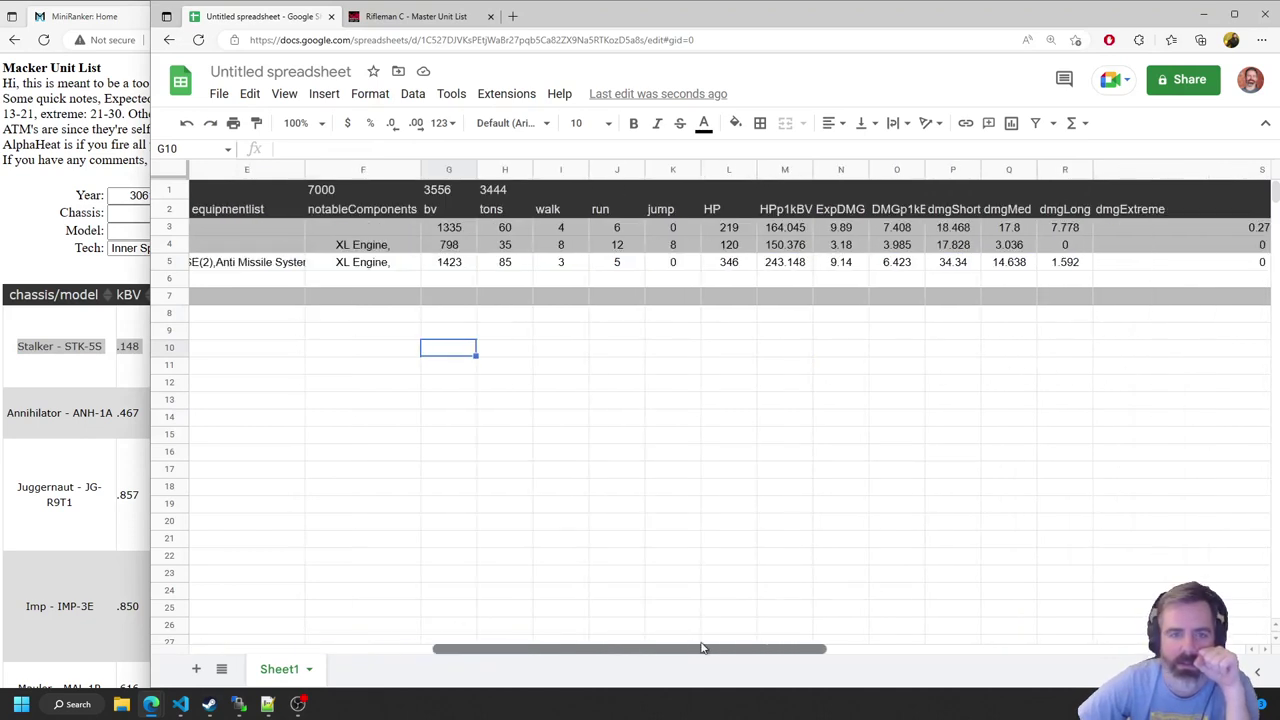
left_click_drag(702, 649, 995, 647)
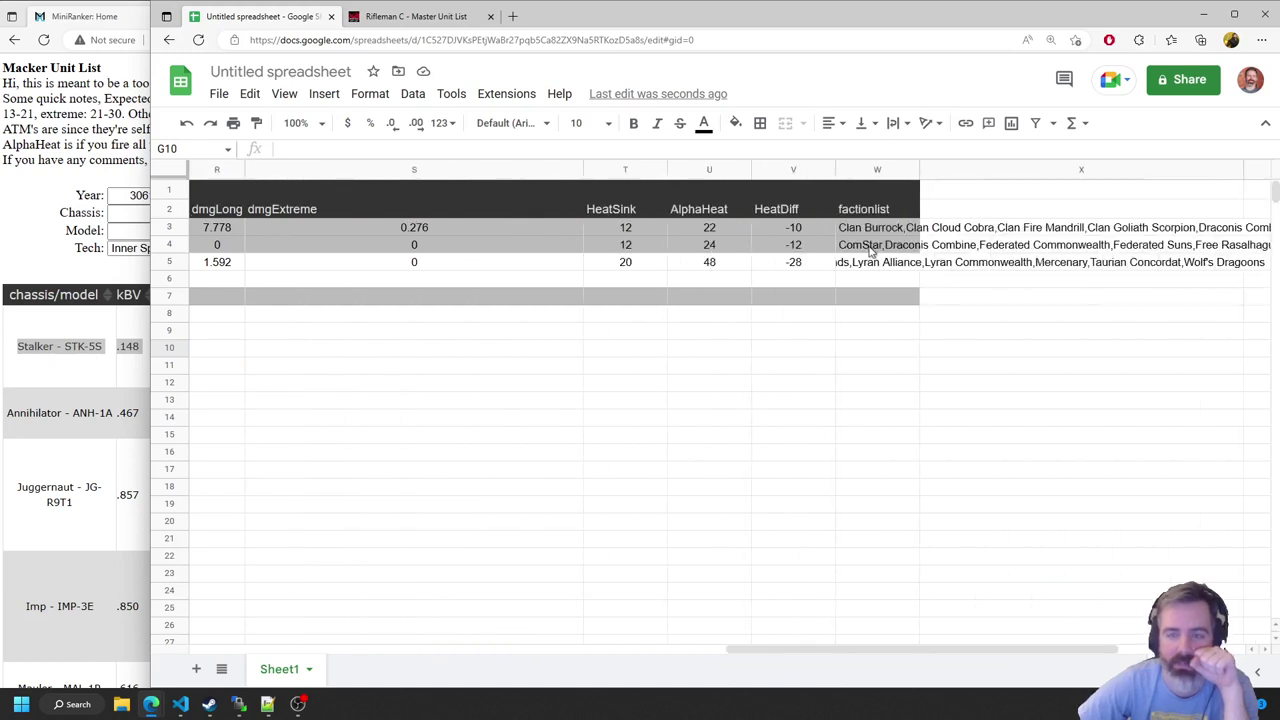
left_click(878, 263)
left_click(828, 122)
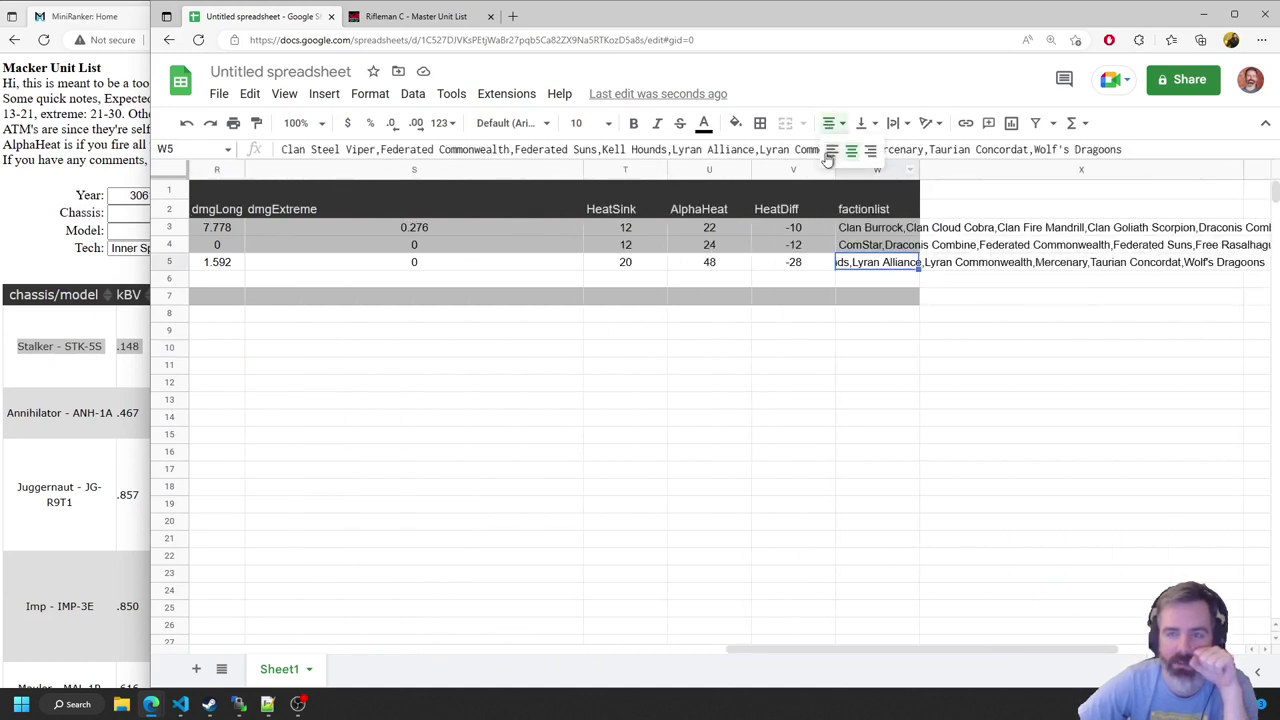
left_click(830, 157)
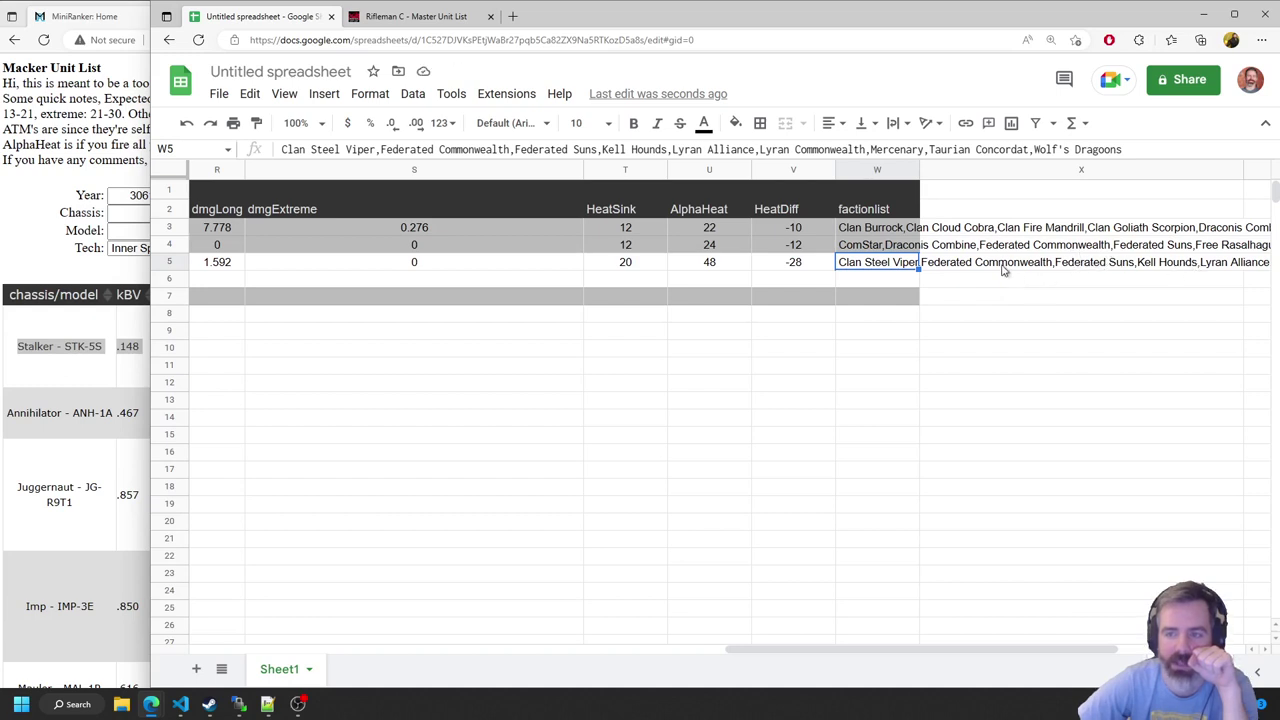
left_click(900, 229)
left_click(886, 263)
left_click(799, 264)
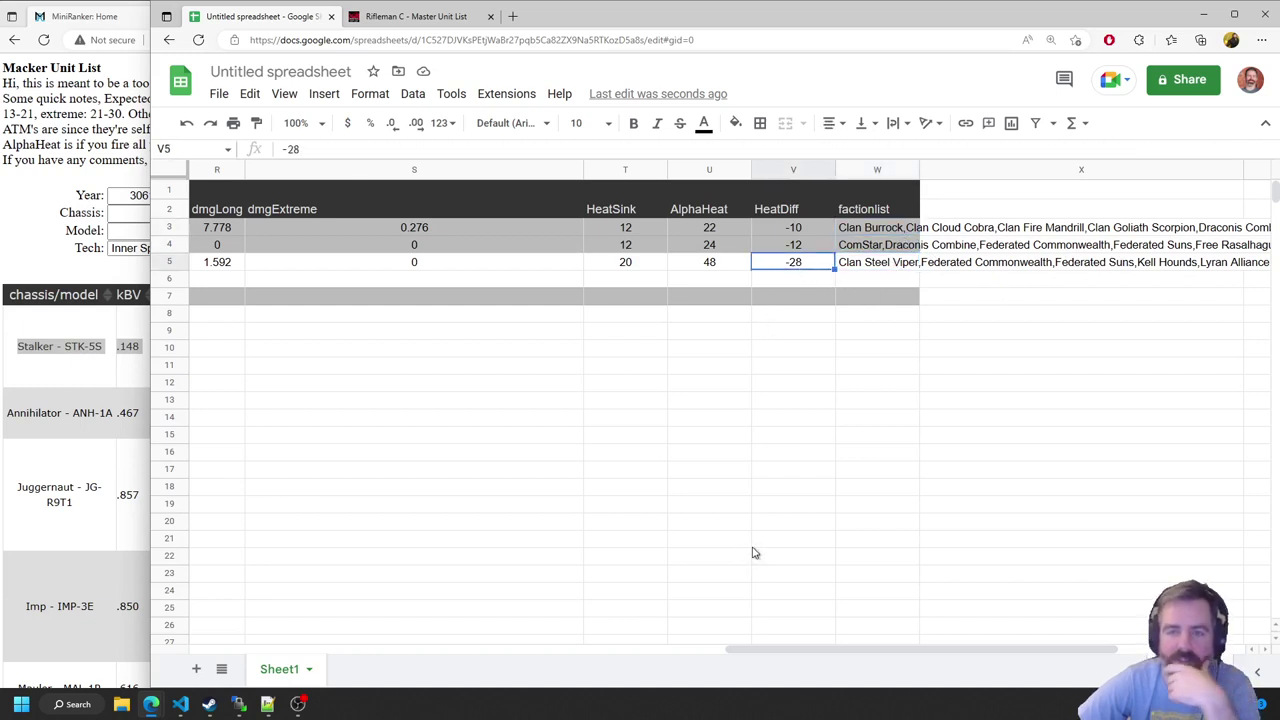
left_click_drag(751, 651, 168, 633)
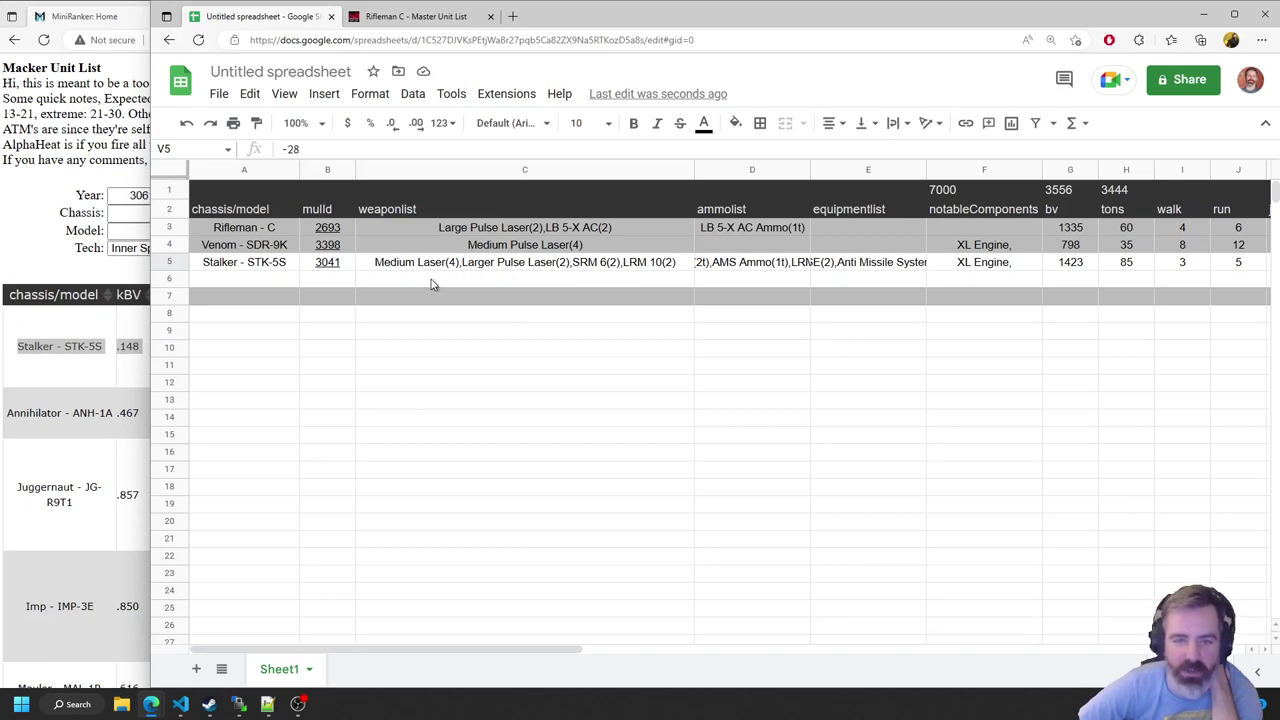
Switch back to MiniRanker and examine the Annihilator ANH-1A's weapons, BV, movement, damage, heat and faction columns
left_click(36, 254)
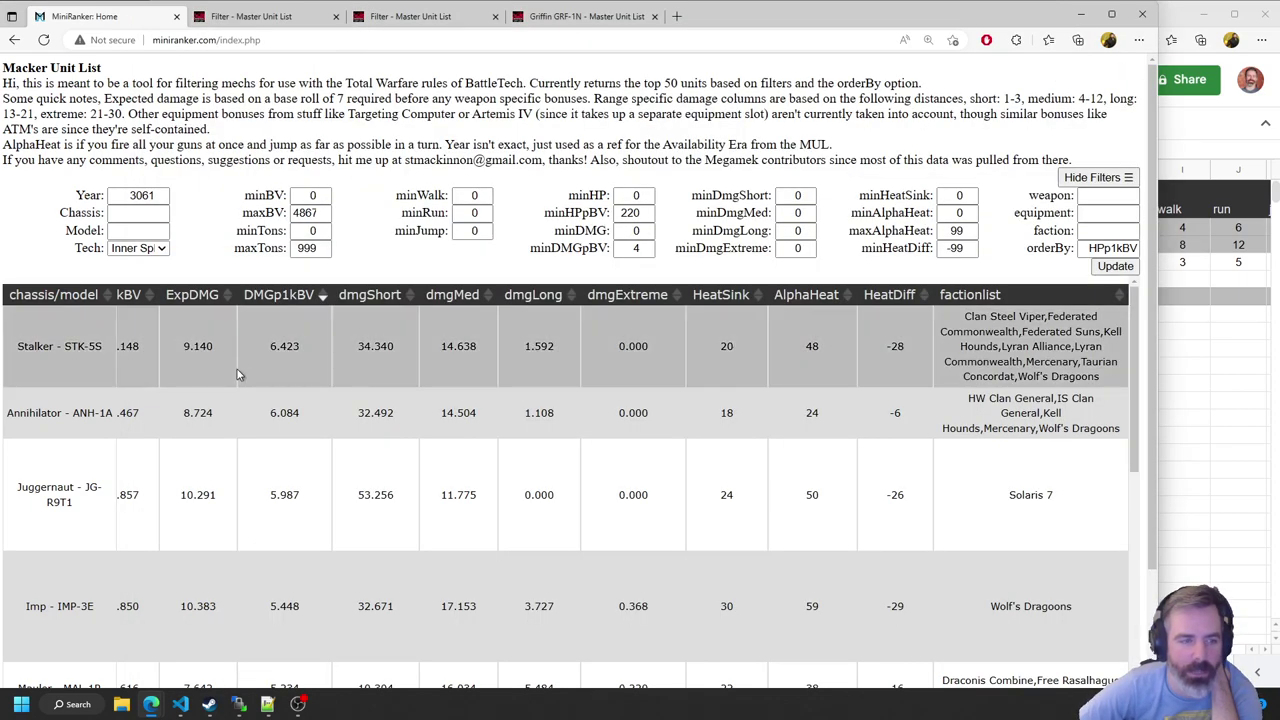
scroll(205, 400, "down", 1)
scroll(209, 405, "up", 1)
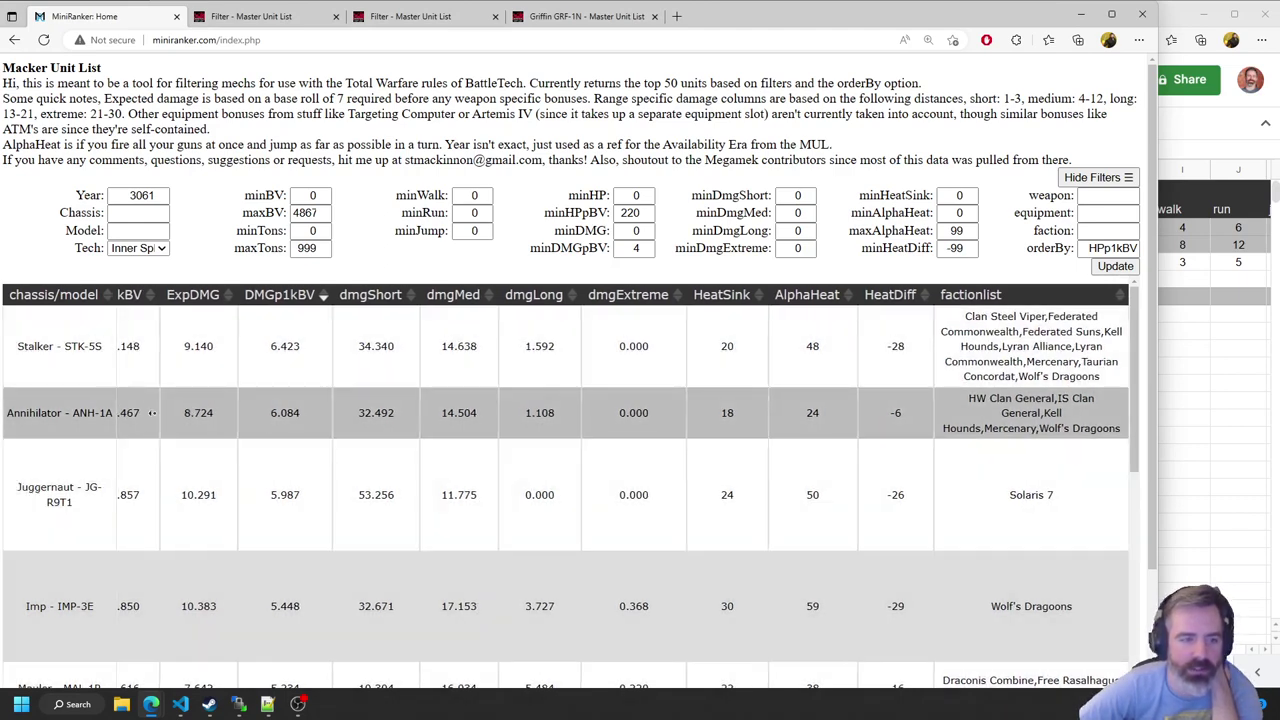
scroll(152, 412, "left", 5)
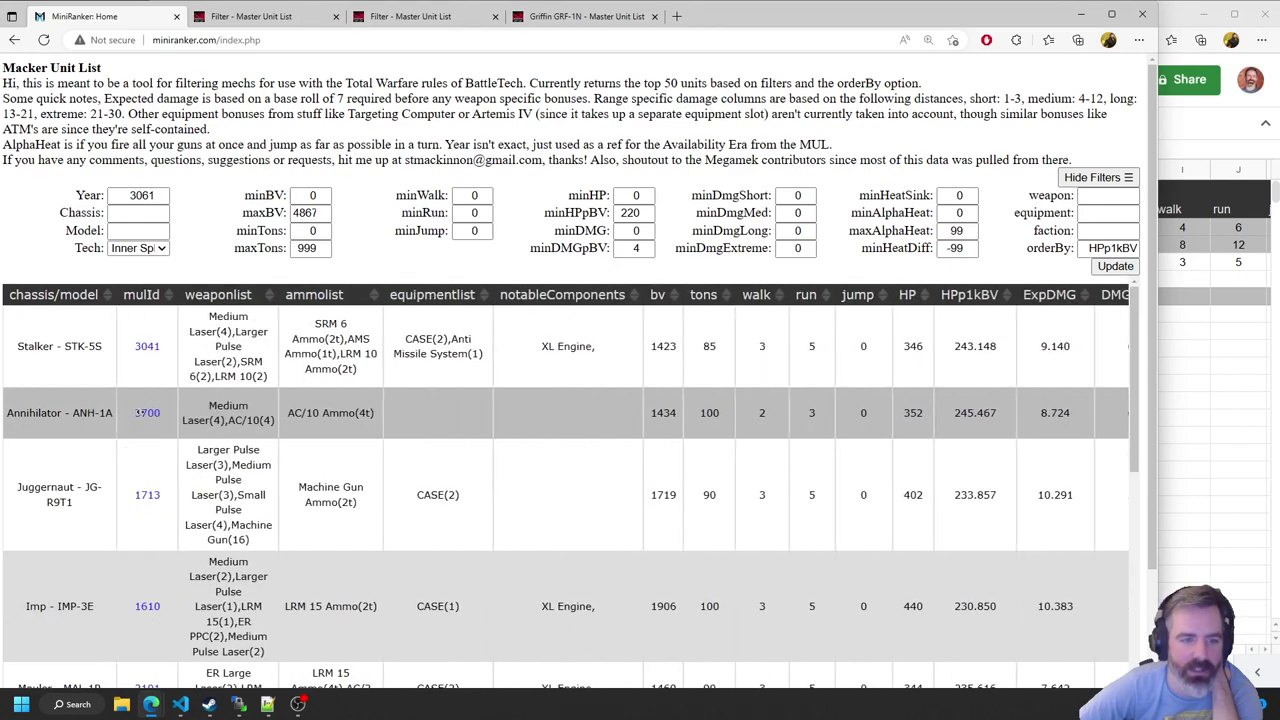
scroll(141, 412, "right", 1)
scroll(246, 419, "left", 2)
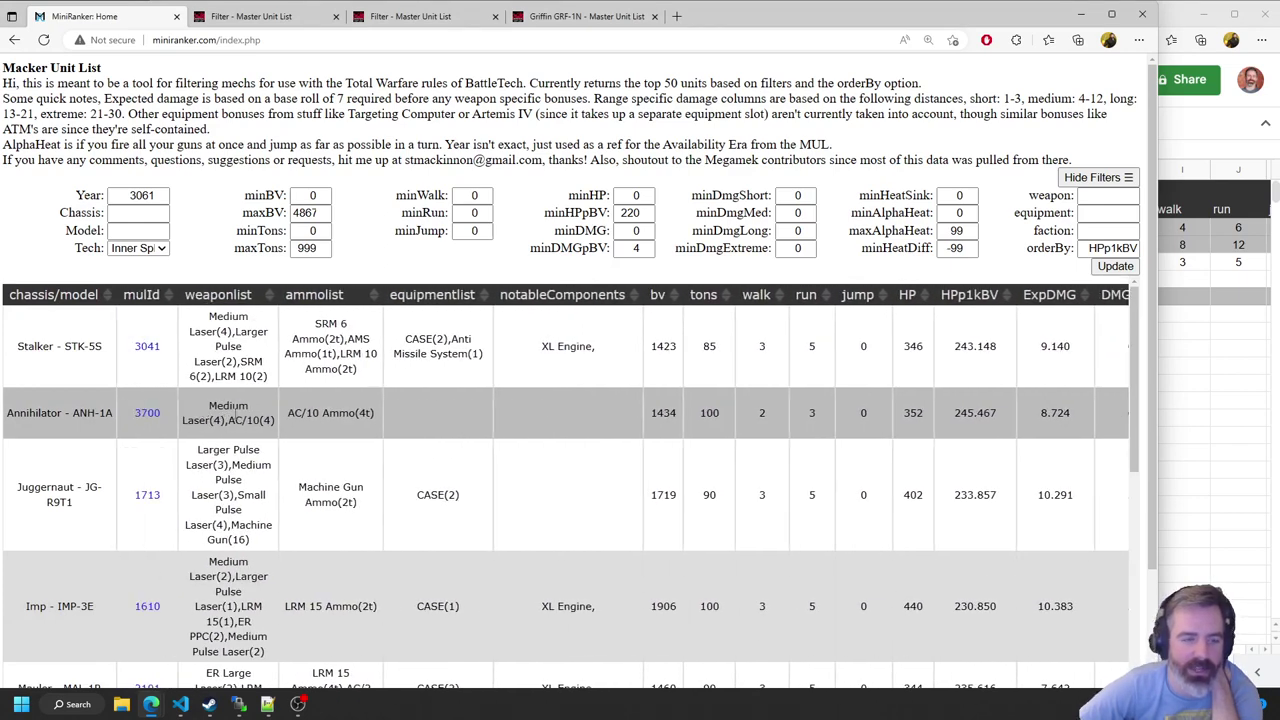
scroll(300, 400, "right", 1)
scroll(260, 400, "left", 1)
scroll(450, 398, "right", 6)
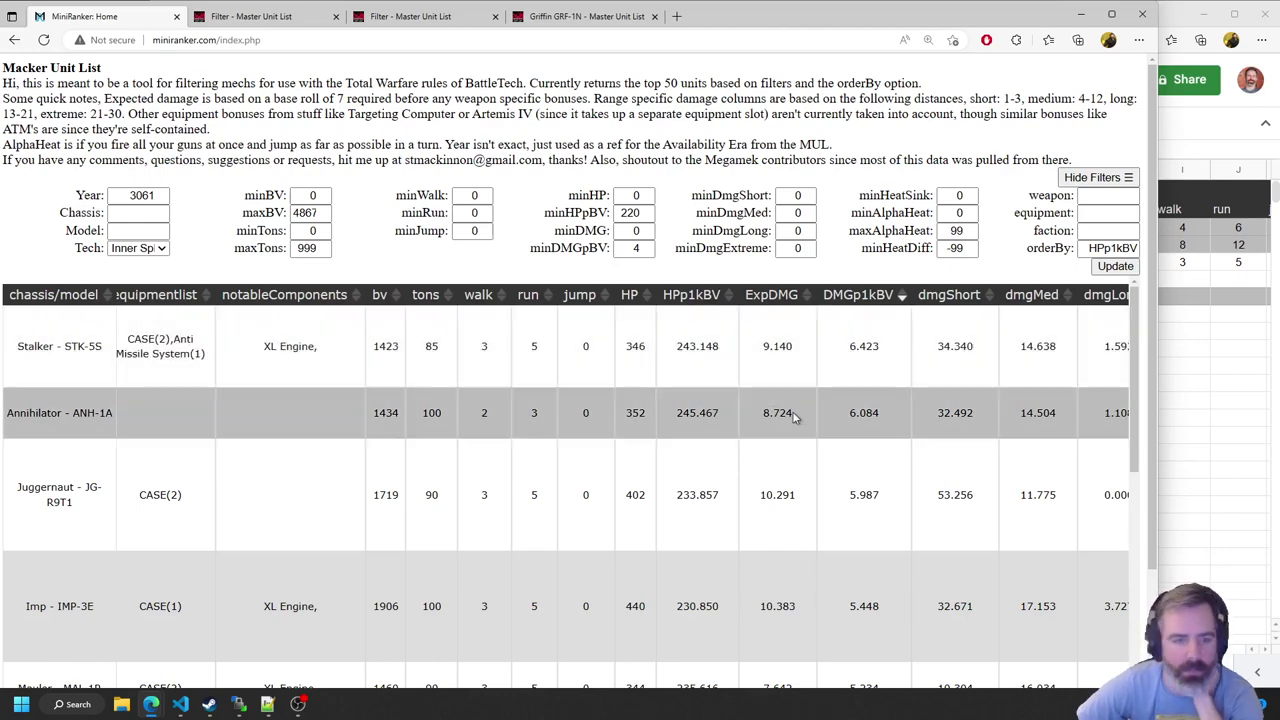
scroll(500, 413, "left", 5)
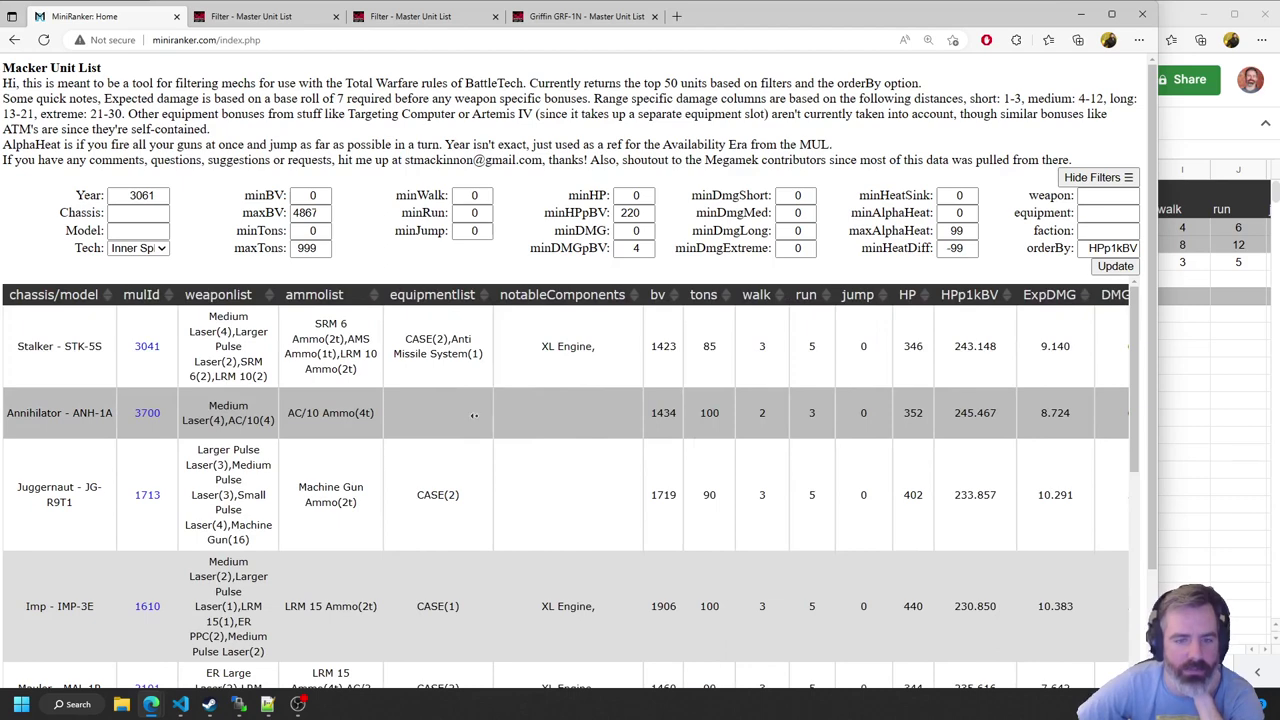
scroll(474, 415, "right", 5)
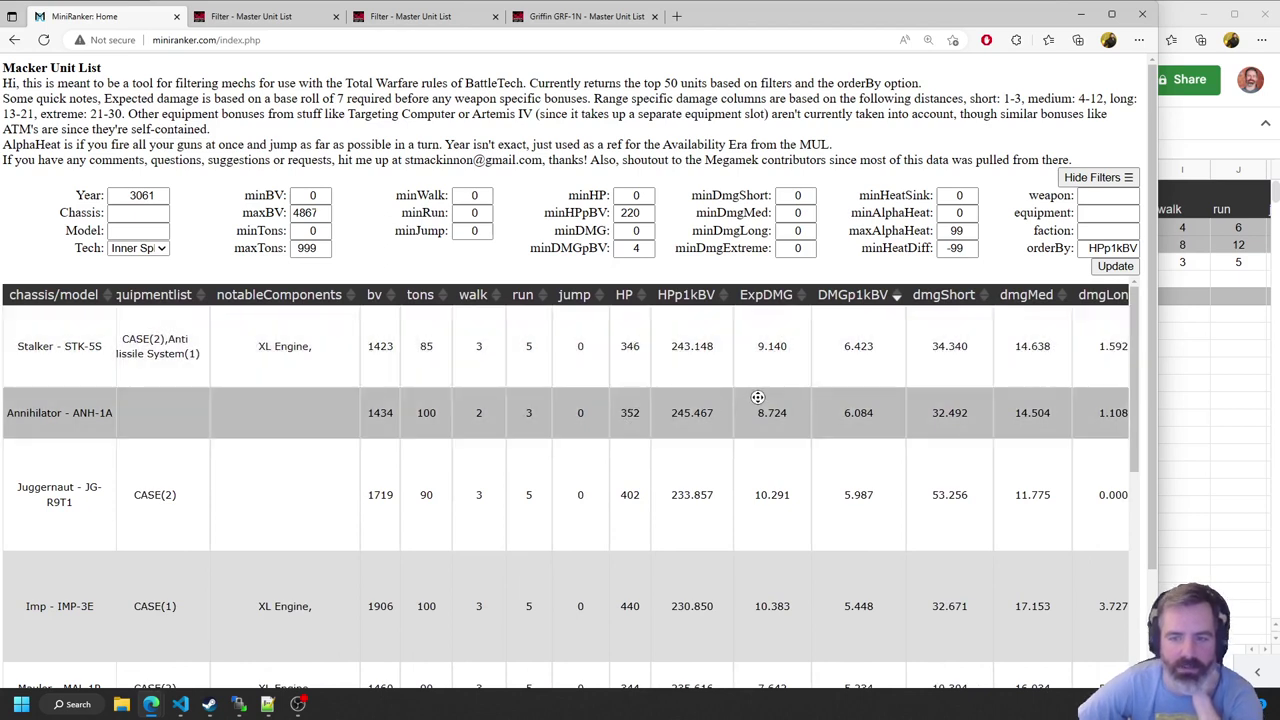
scroll(760, 398, "right", 2)
scroll(817, 398, "right", 4)
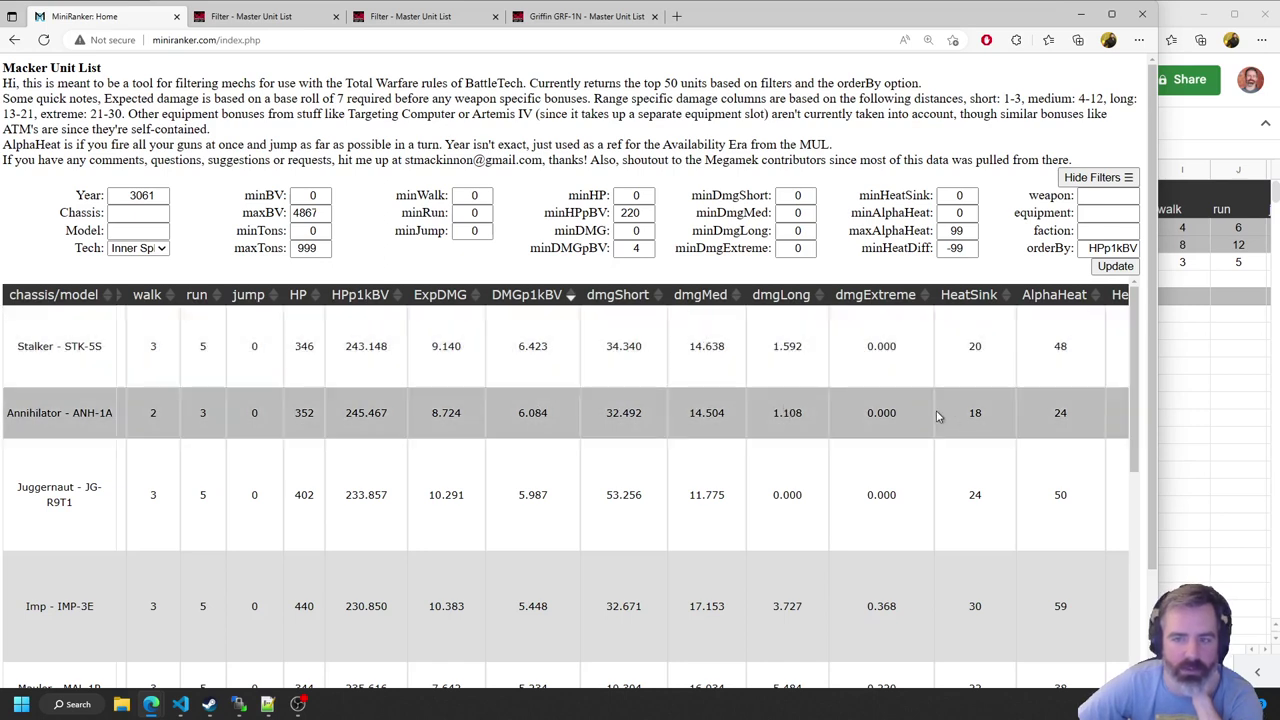
scroll(940, 414, "right", 2)
scroll(965, 412, "right", 5)
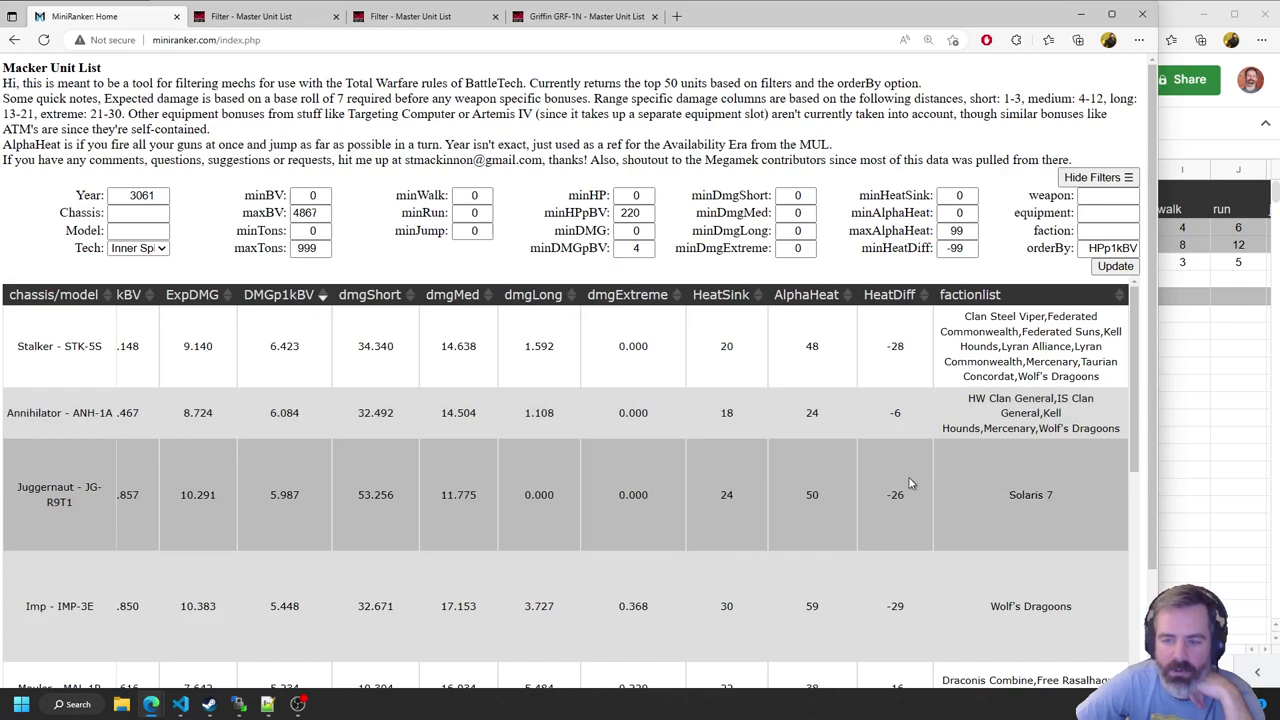
Copy the JagerMech JM6-DD row from MiniRanker into row 6 of the Google Sheets spreadsheet, below the Stalker
scroll(876, 470, "down", 2)
scroll(870, 472, "down", 1)
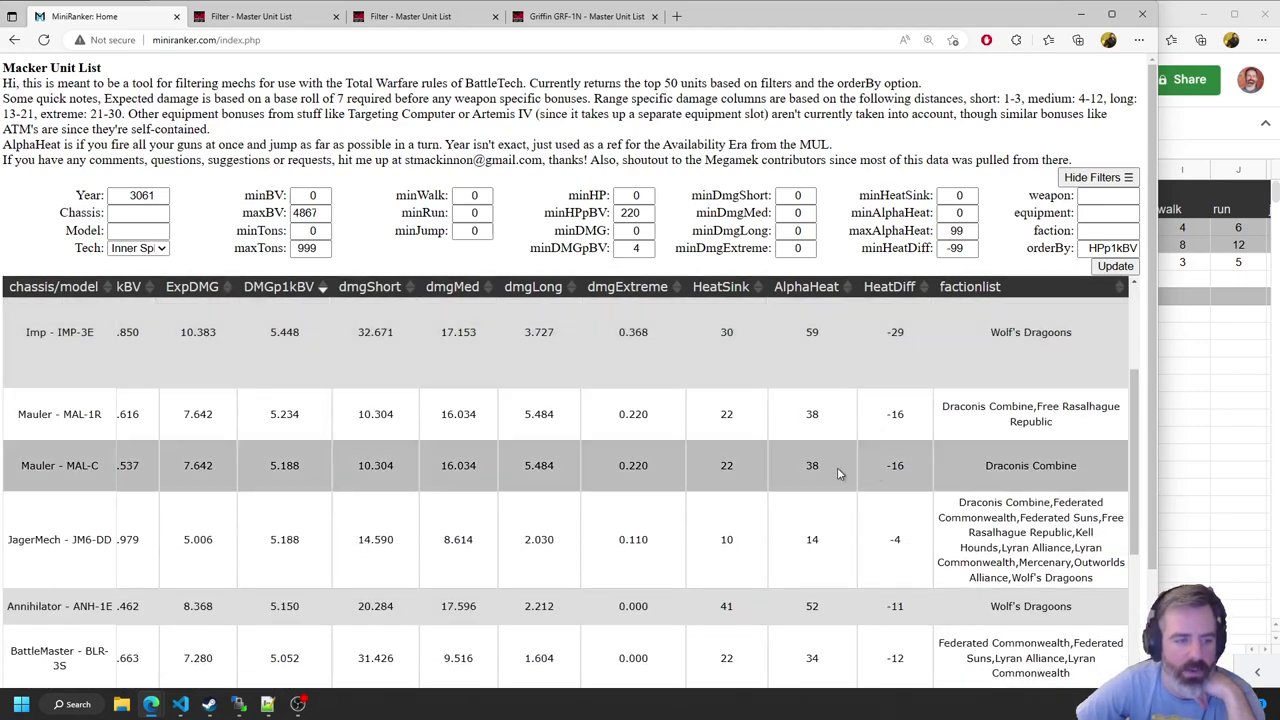
scroll(842, 485, "down", 1)
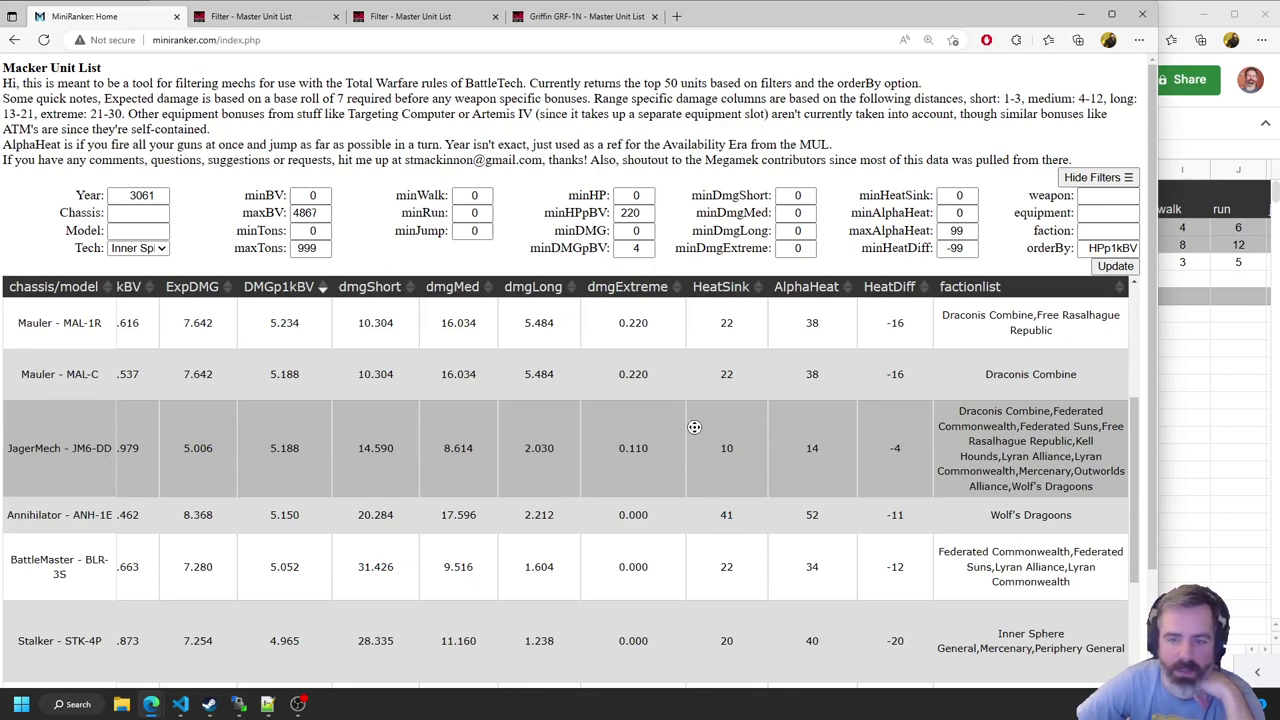
scroll(690, 432, "left", 3)
scroll(649, 430, "left", 6)
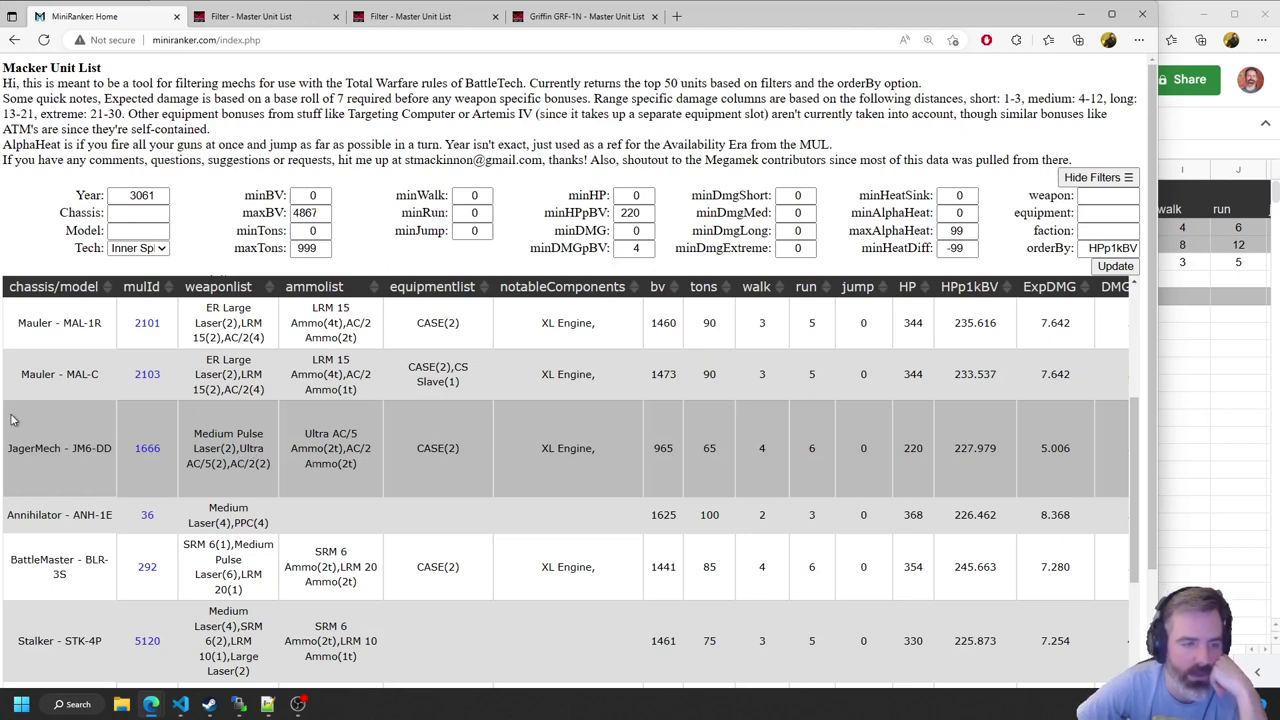
left_click_drag(12, 420, 1097, 489)
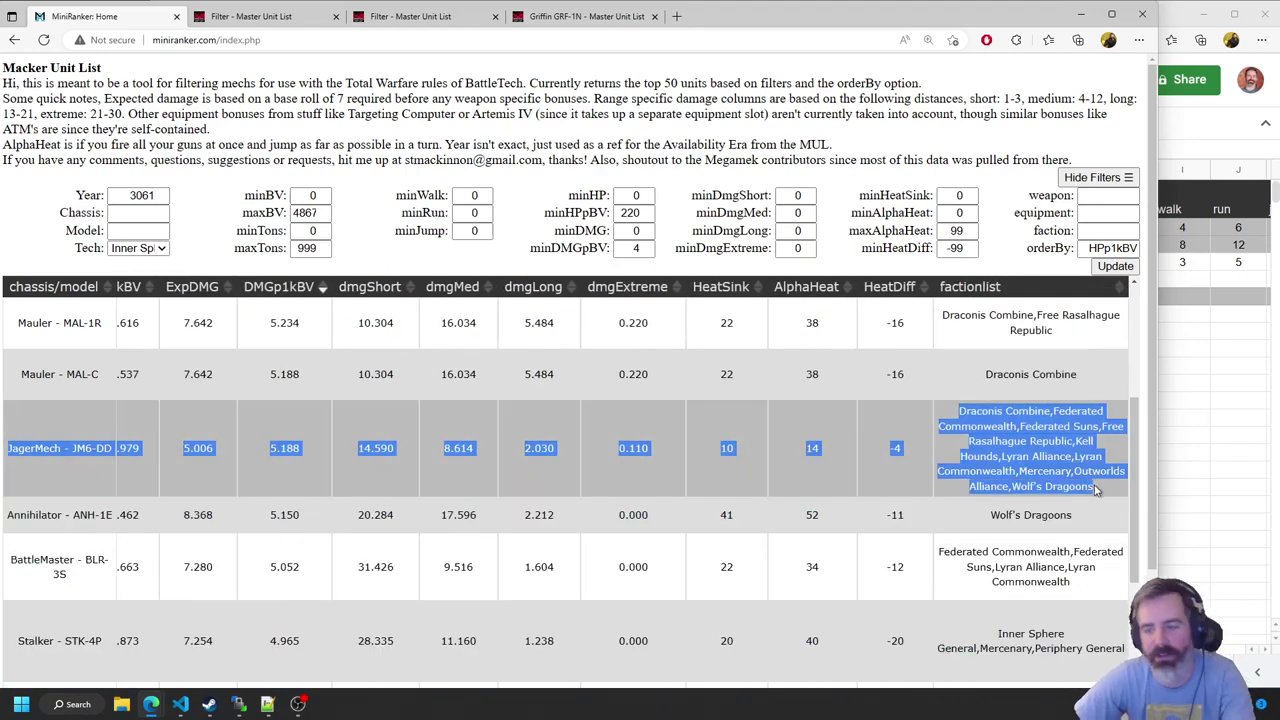
left_click(480, 430)
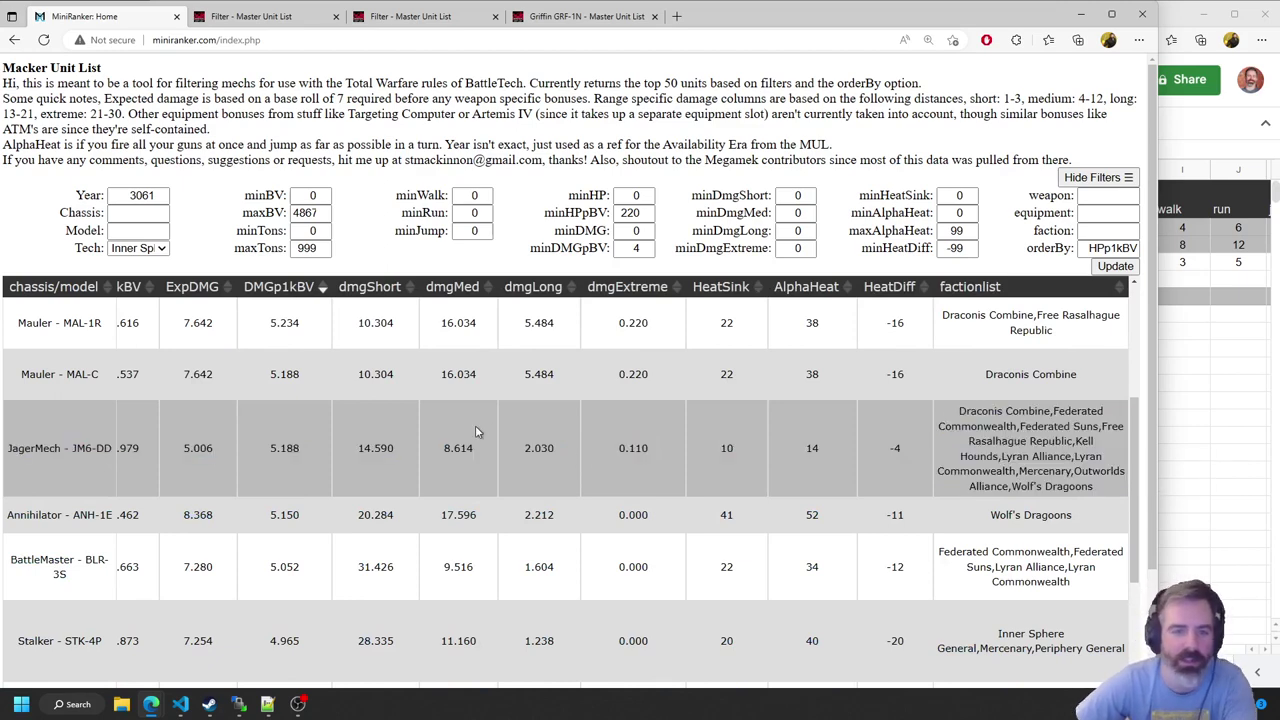
scroll(284, 425, "left", 3)
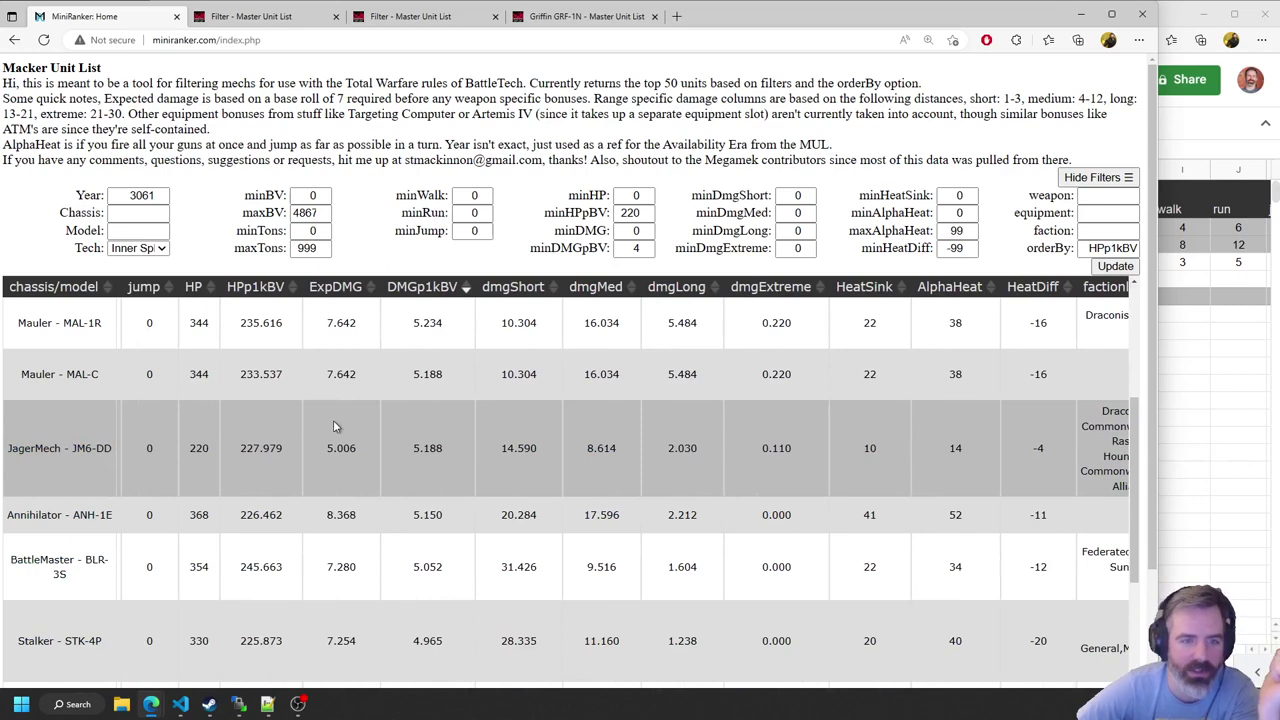
key("alt+Tab")
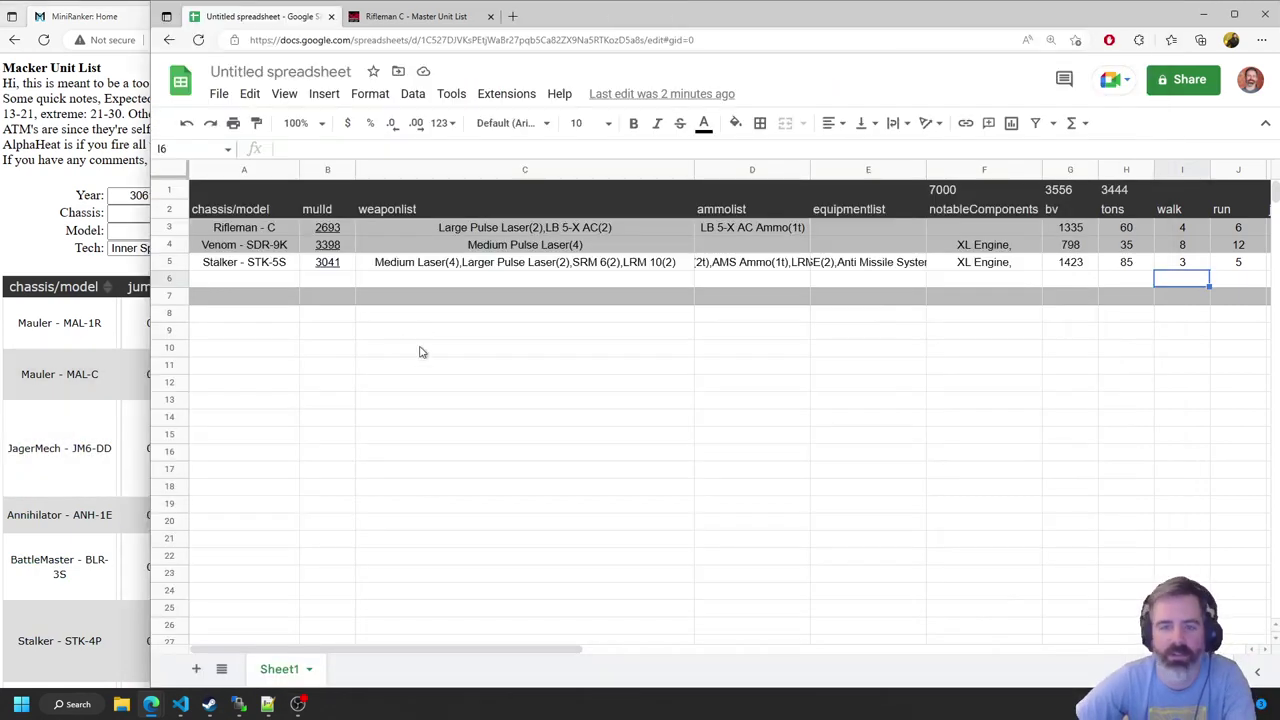
left_click(256, 280)
key("ctrl+v")
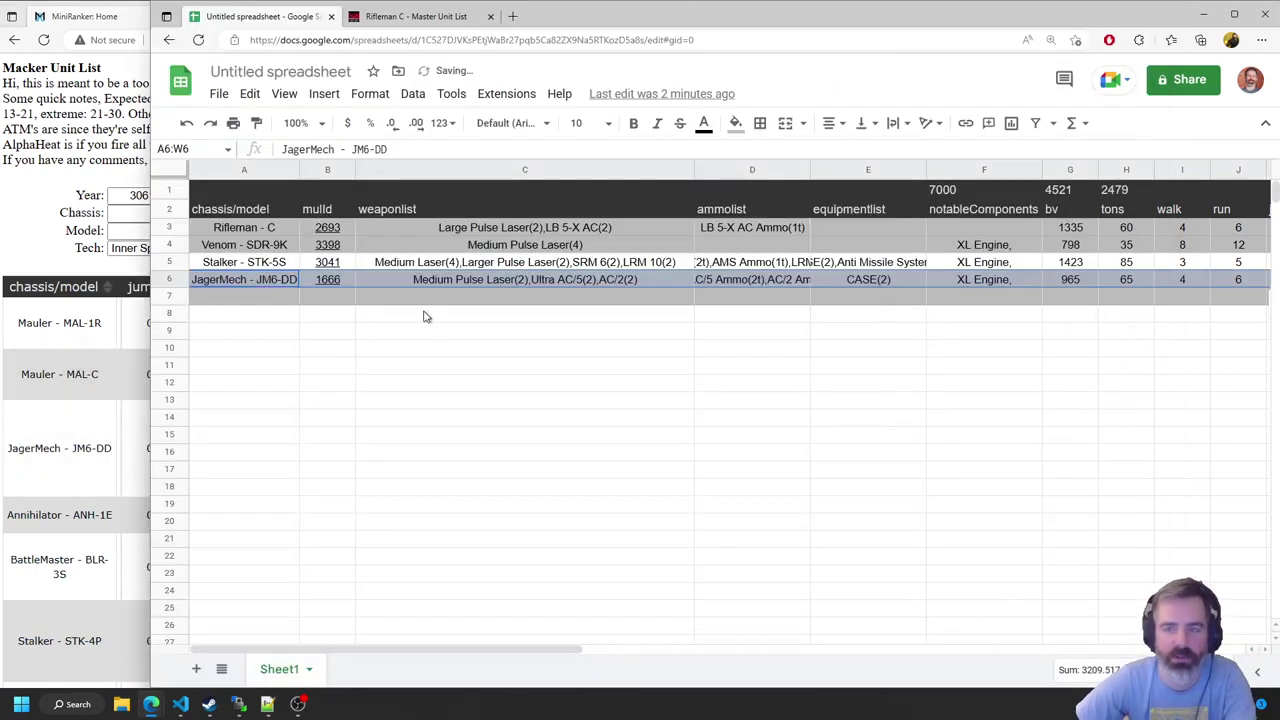
left_click(928, 388)
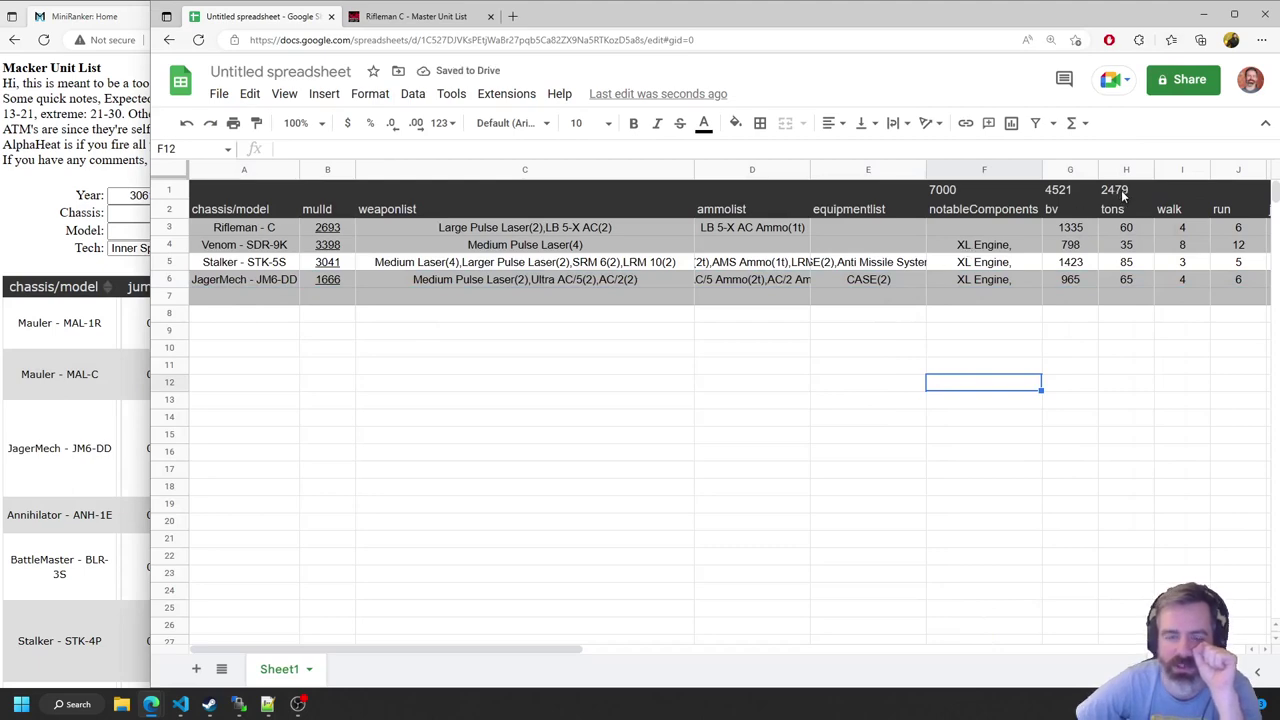
Switch back to MiniRanker, set maxBV to 2479, and reset the minHPpBV and minDMGpBV filters to 0
left_click(53, 262)
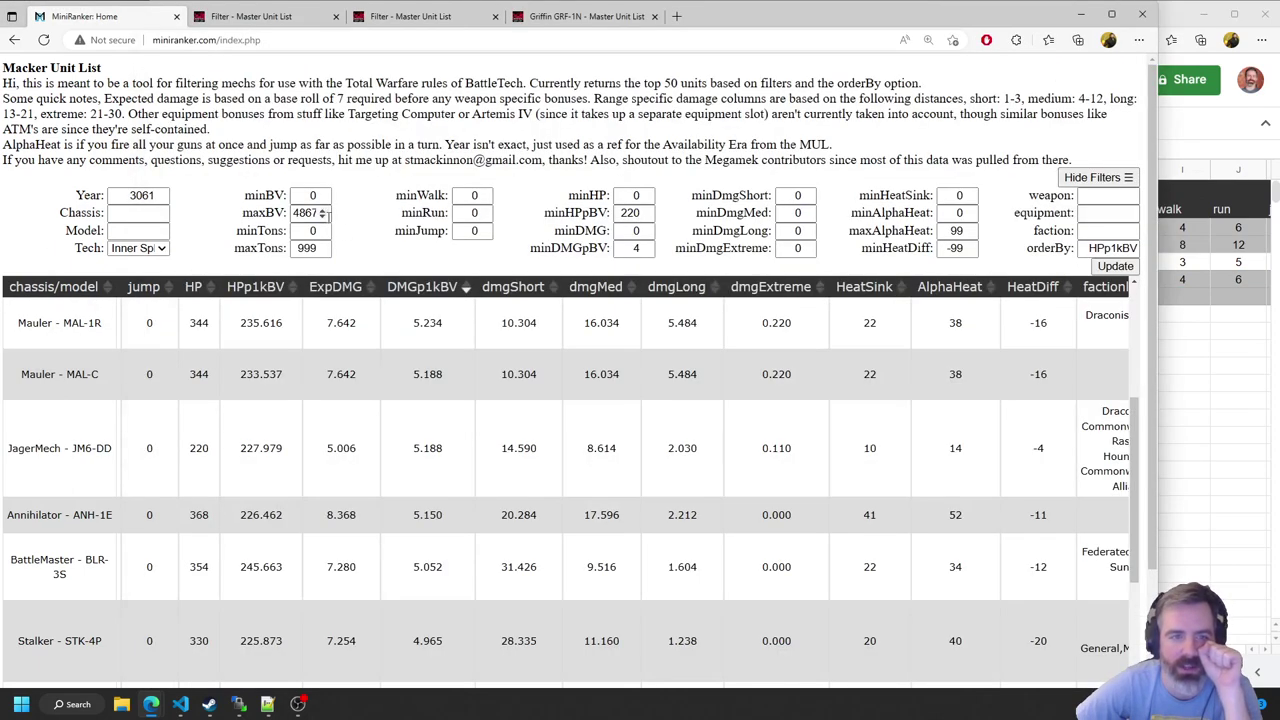
double_click(312, 213)
type("2479")
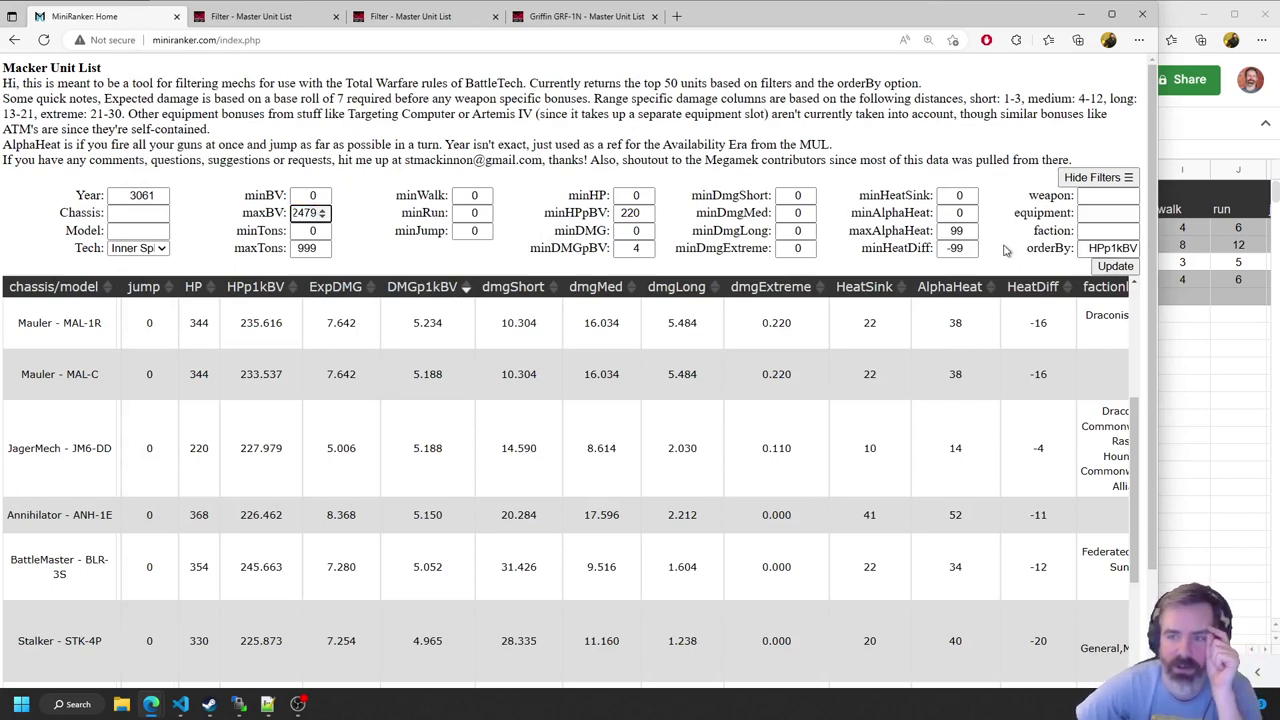
double_click(628, 213)
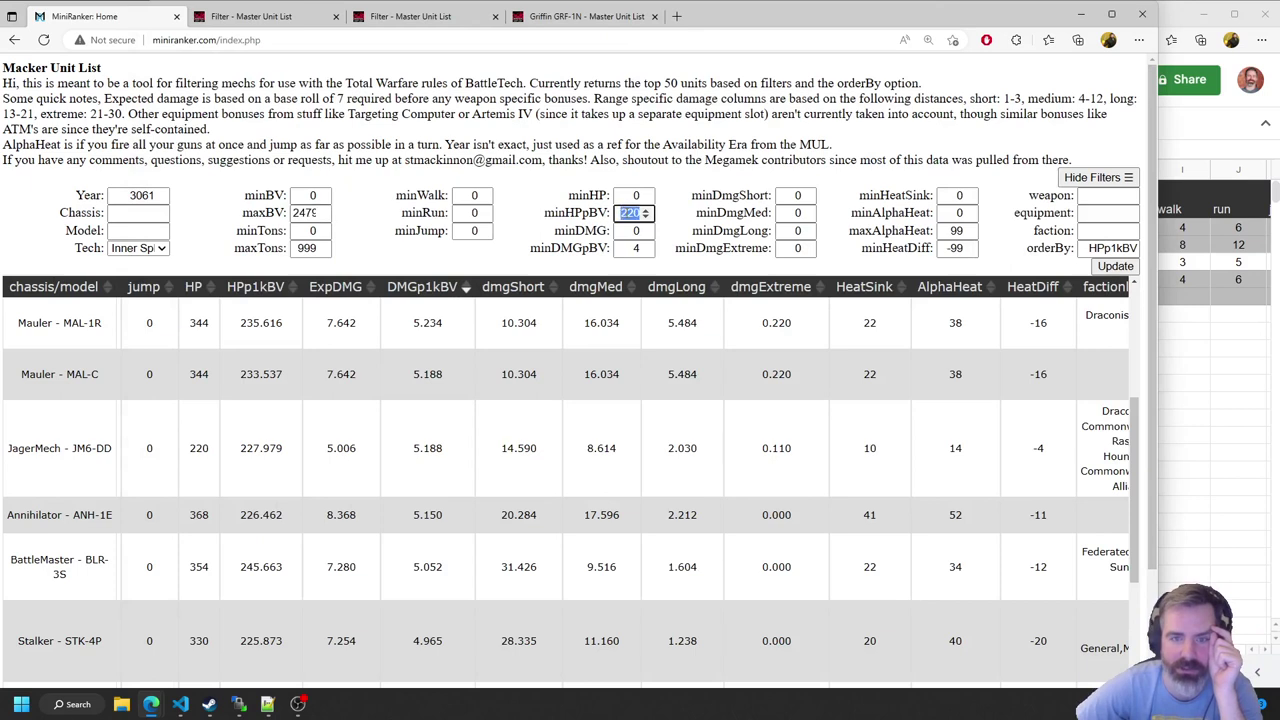
type("0")
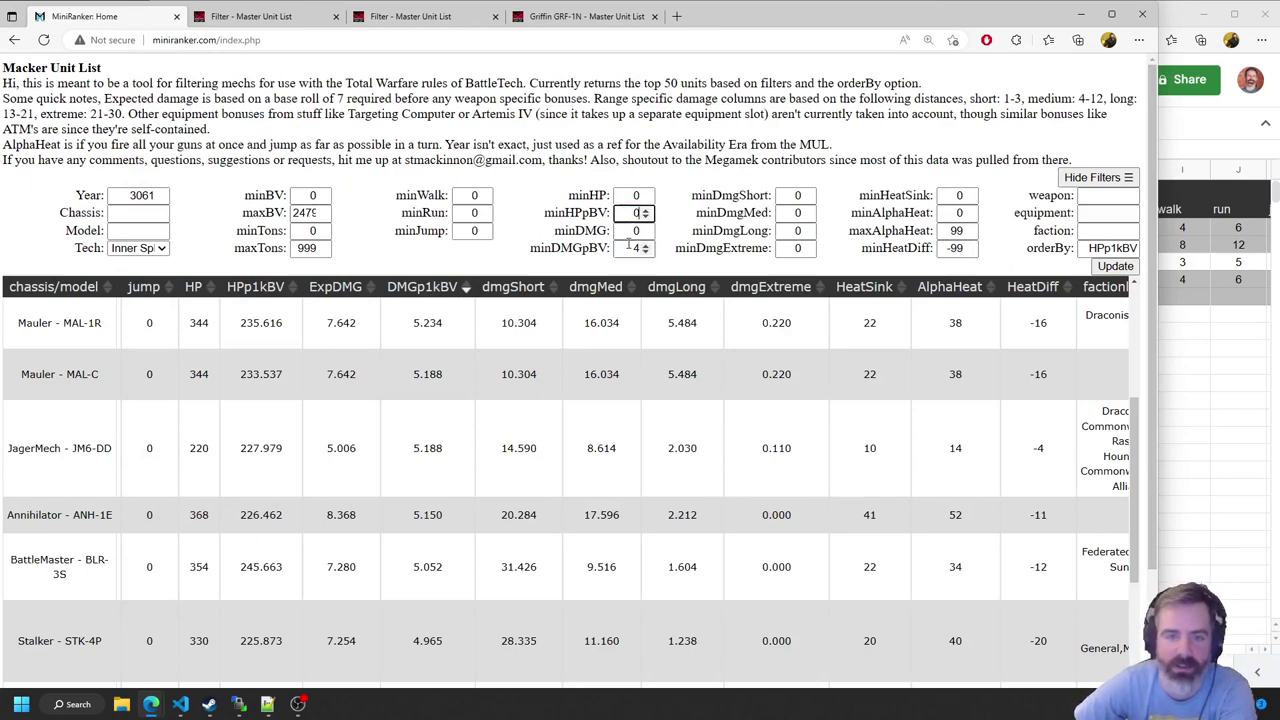
double_click(632, 249)
type("0")
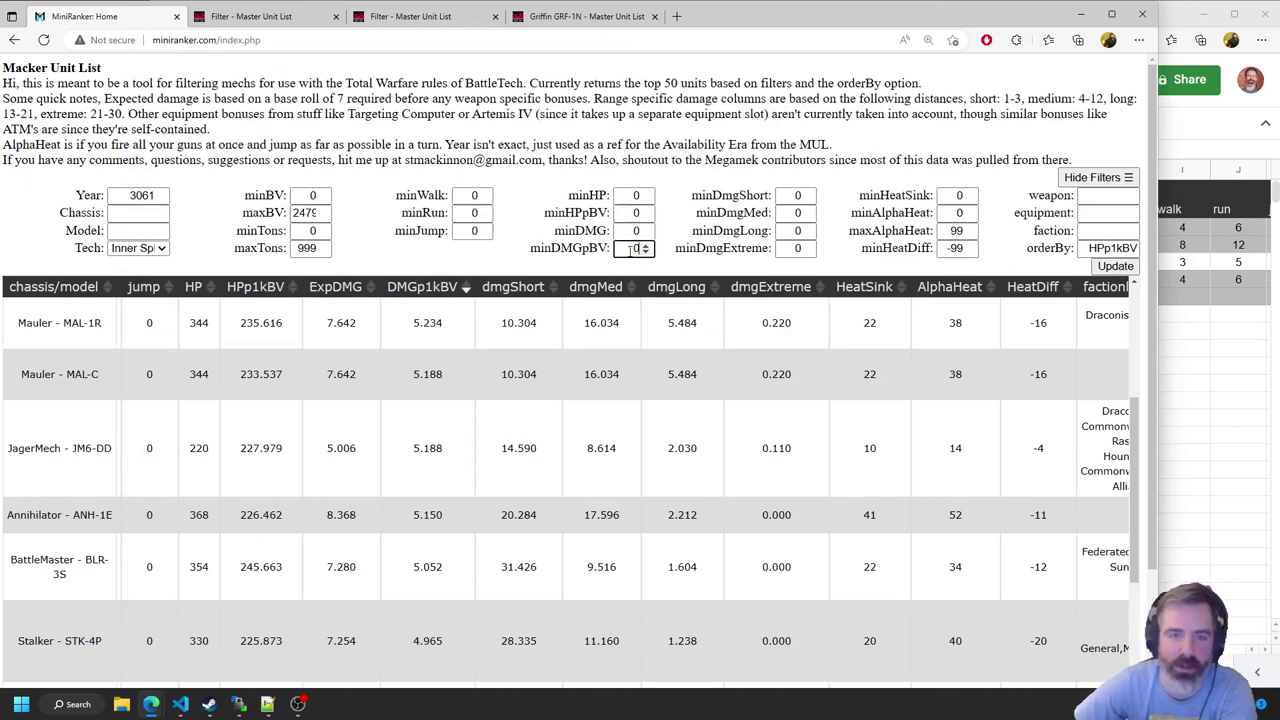
Set minHP to 350 and minDMG to 6, and update the mech list with the new filters
double_click(628, 196)
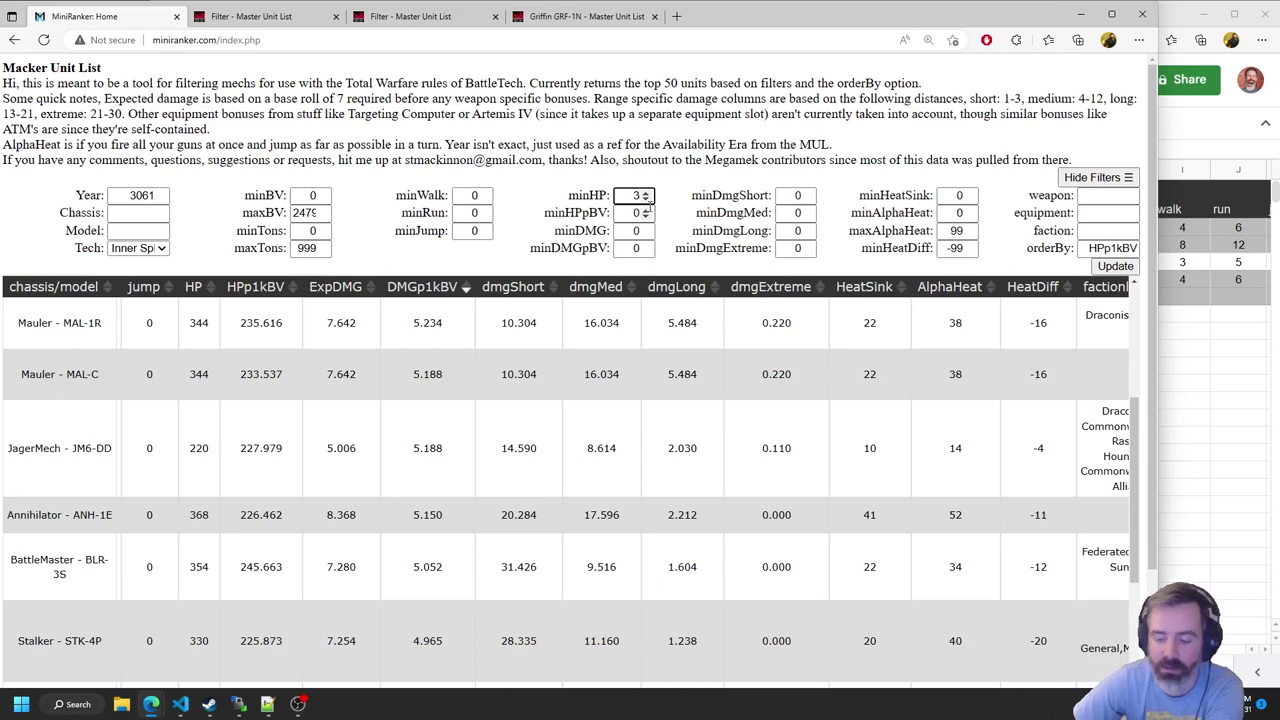
double_click(626, 230)
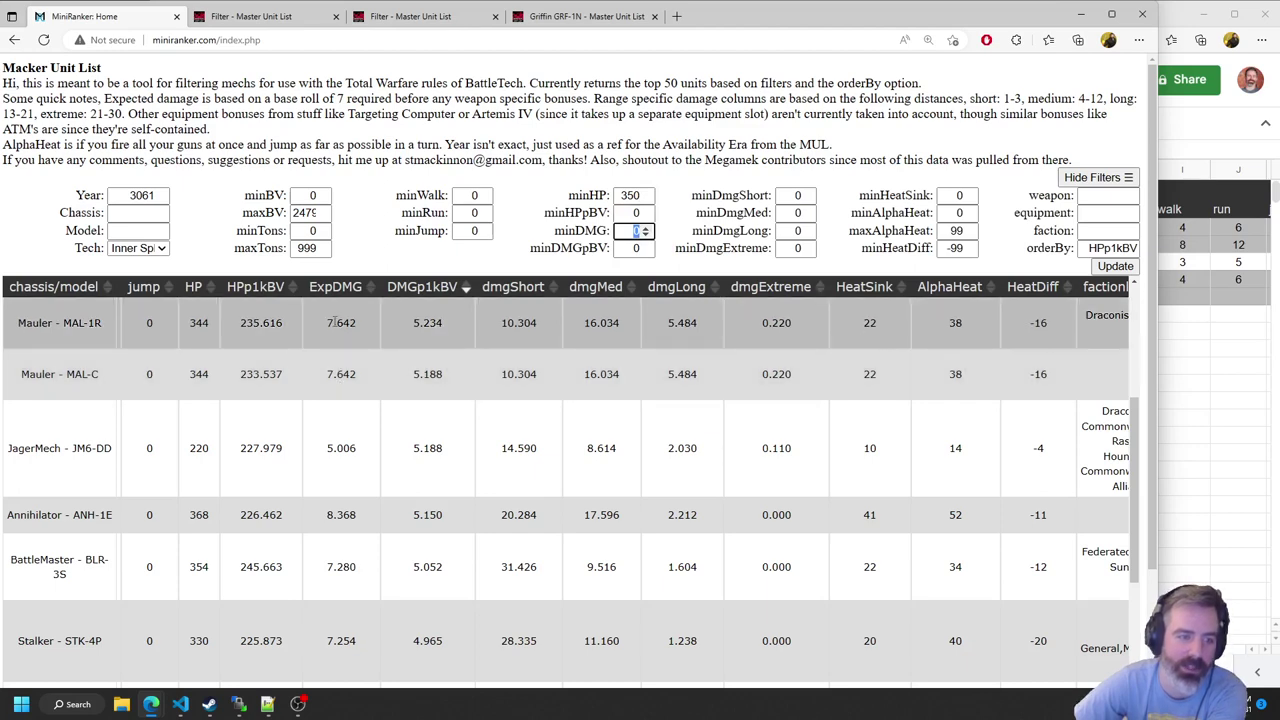
type("6")
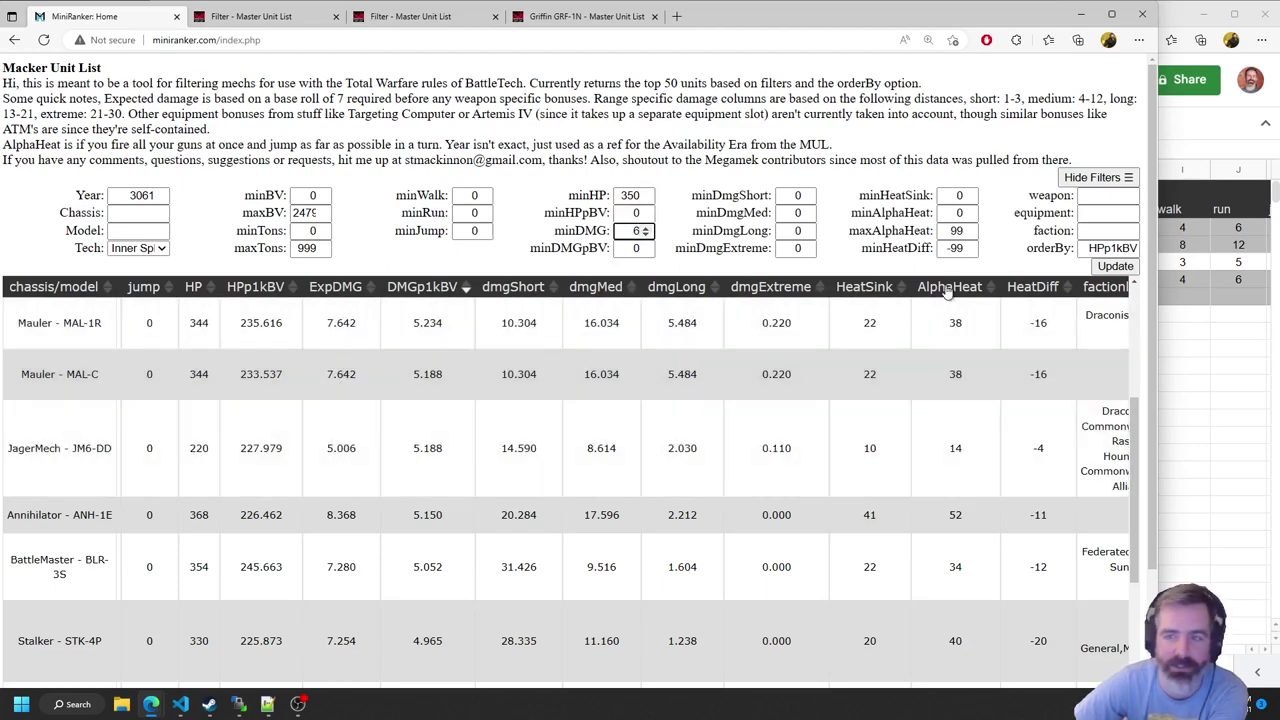
left_click(1114, 266)
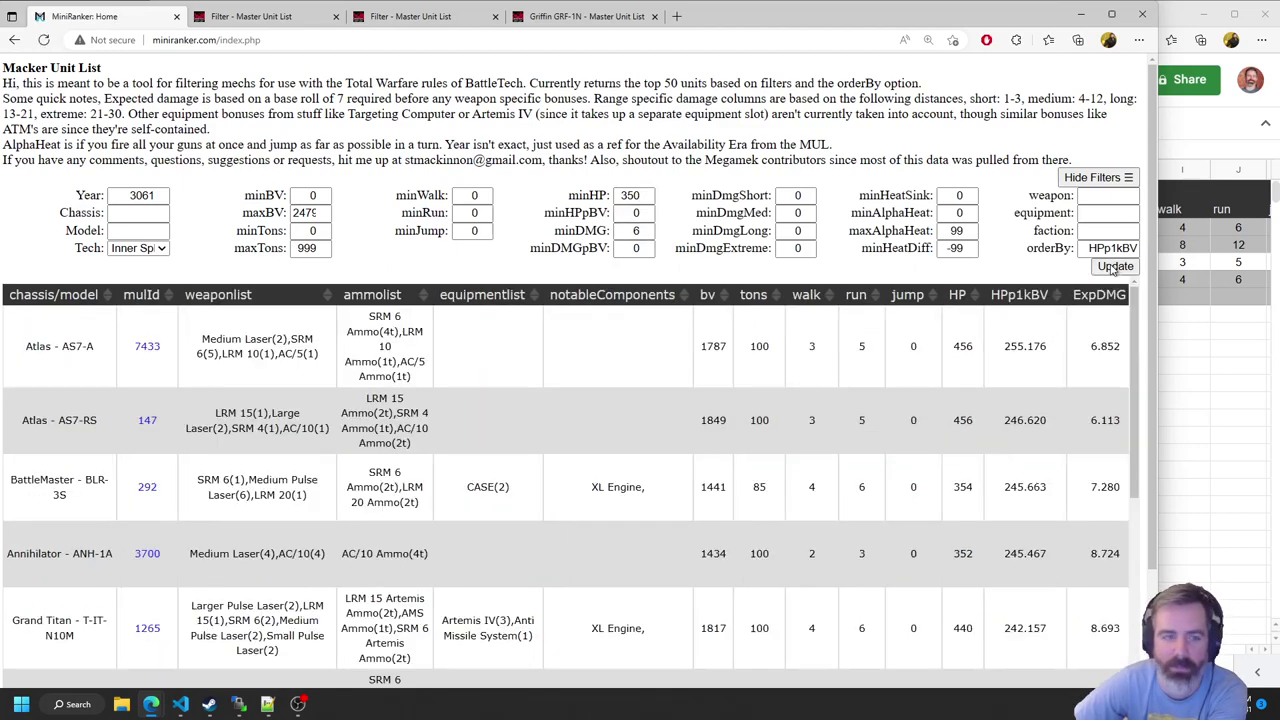
Browse the filtered mechs and compare them sorted by expected damage and by BV
scroll(796, 386, "down", 10)
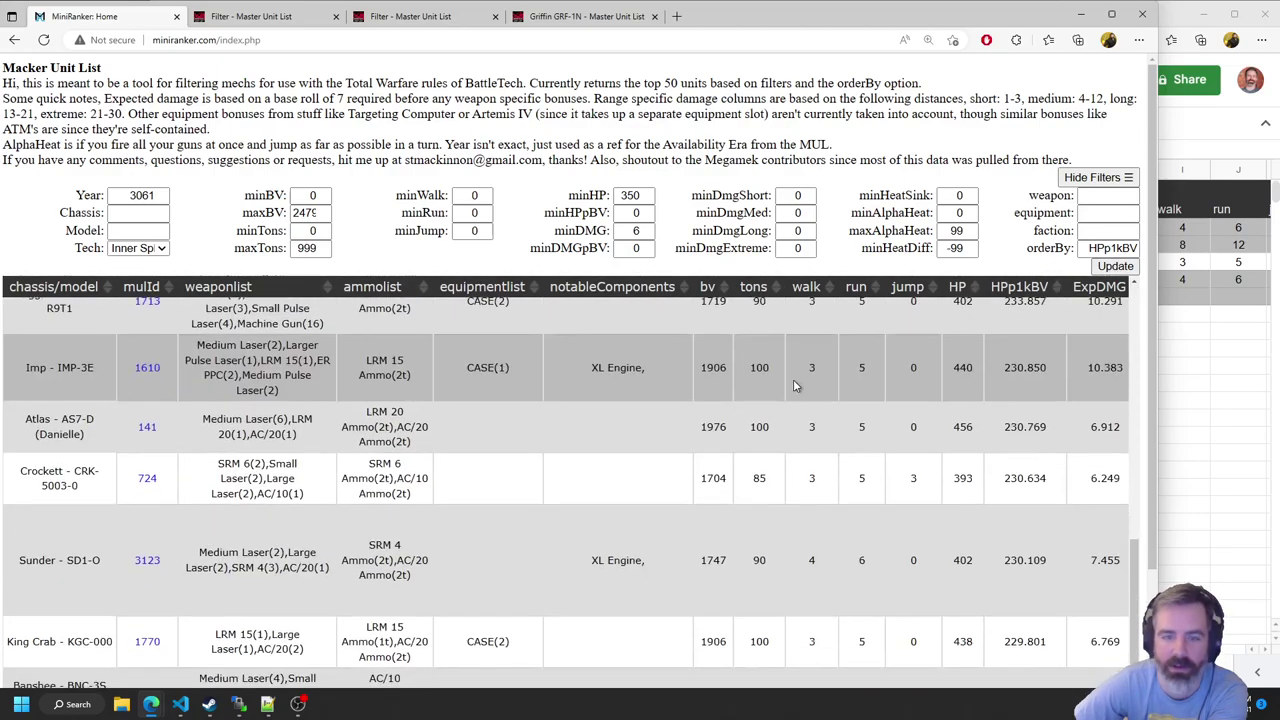
scroll(795, 380, "up", 10)
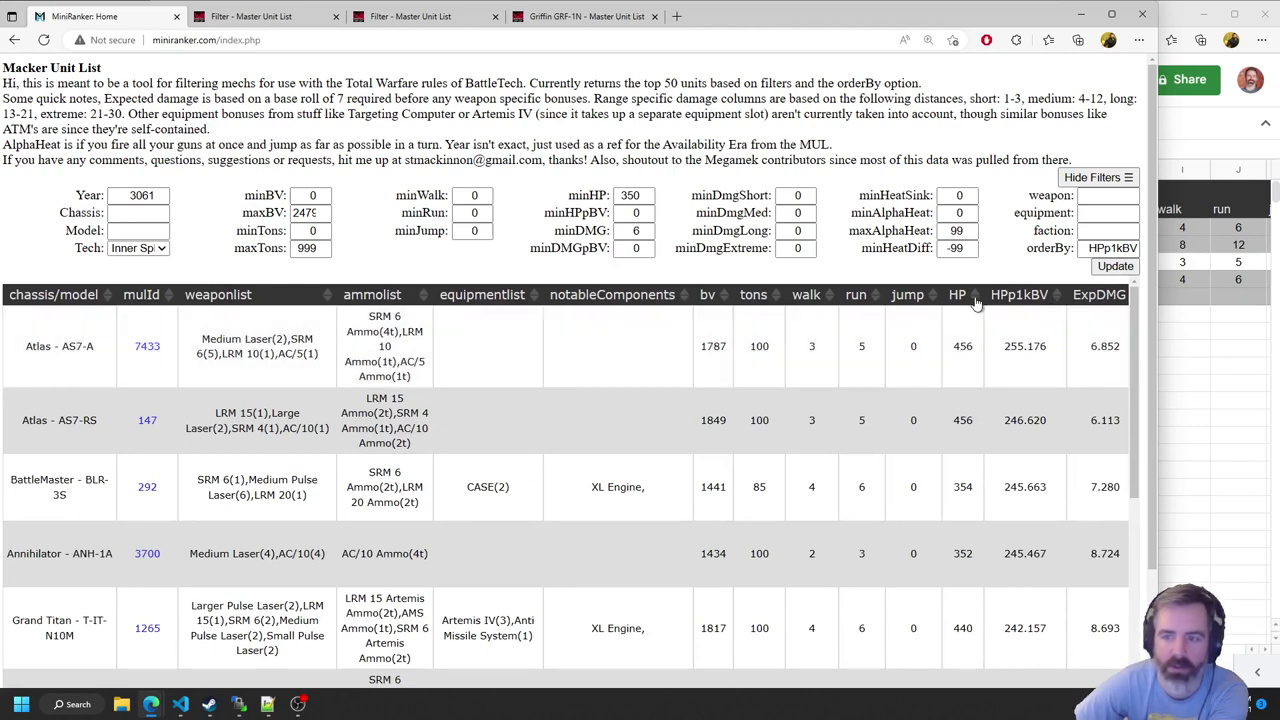
left_click(1106, 298)
left_click(1106, 298)
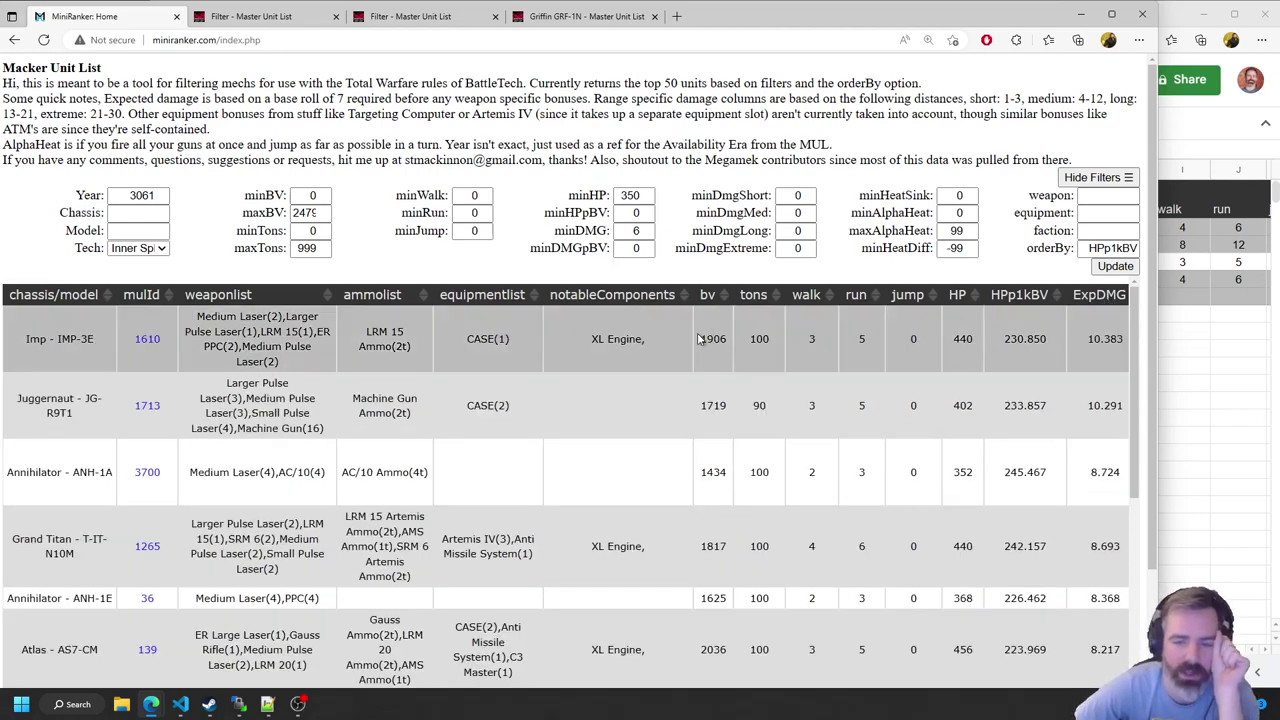
left_click(718, 295)
left_click(720, 296)
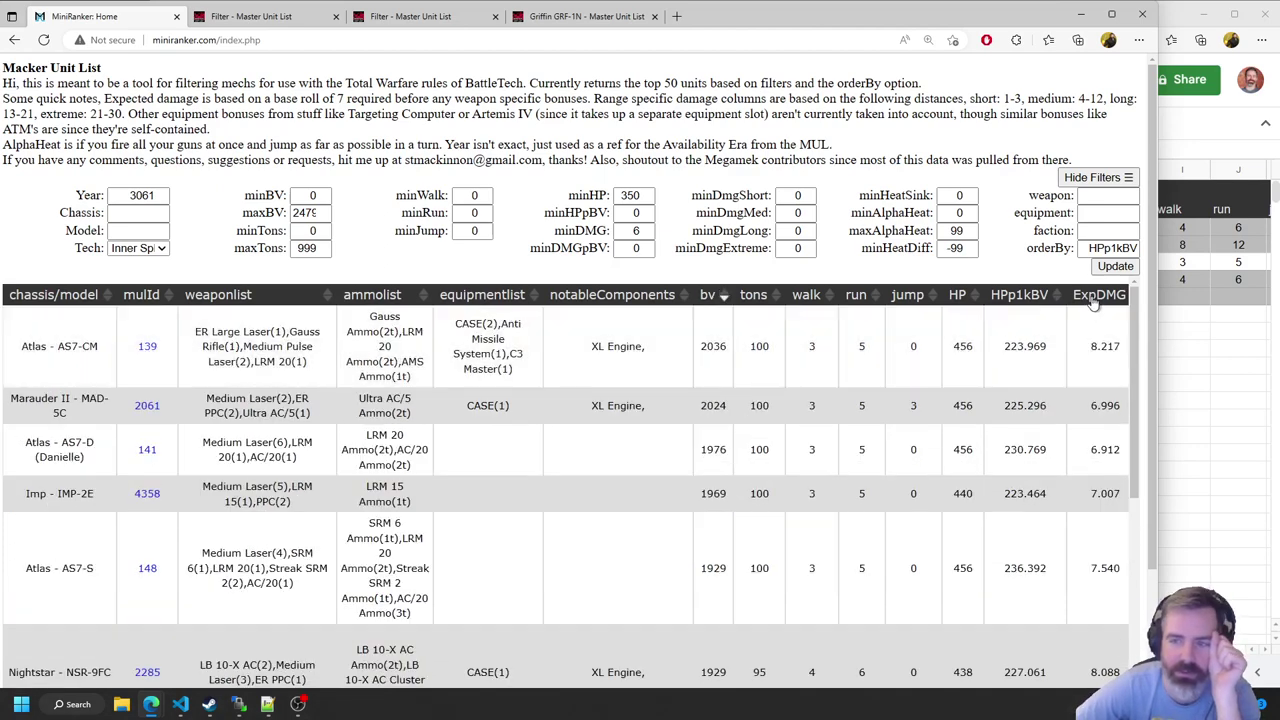
left_click(1096, 298)
left_click(1094, 298)
left_click(1094, 298)
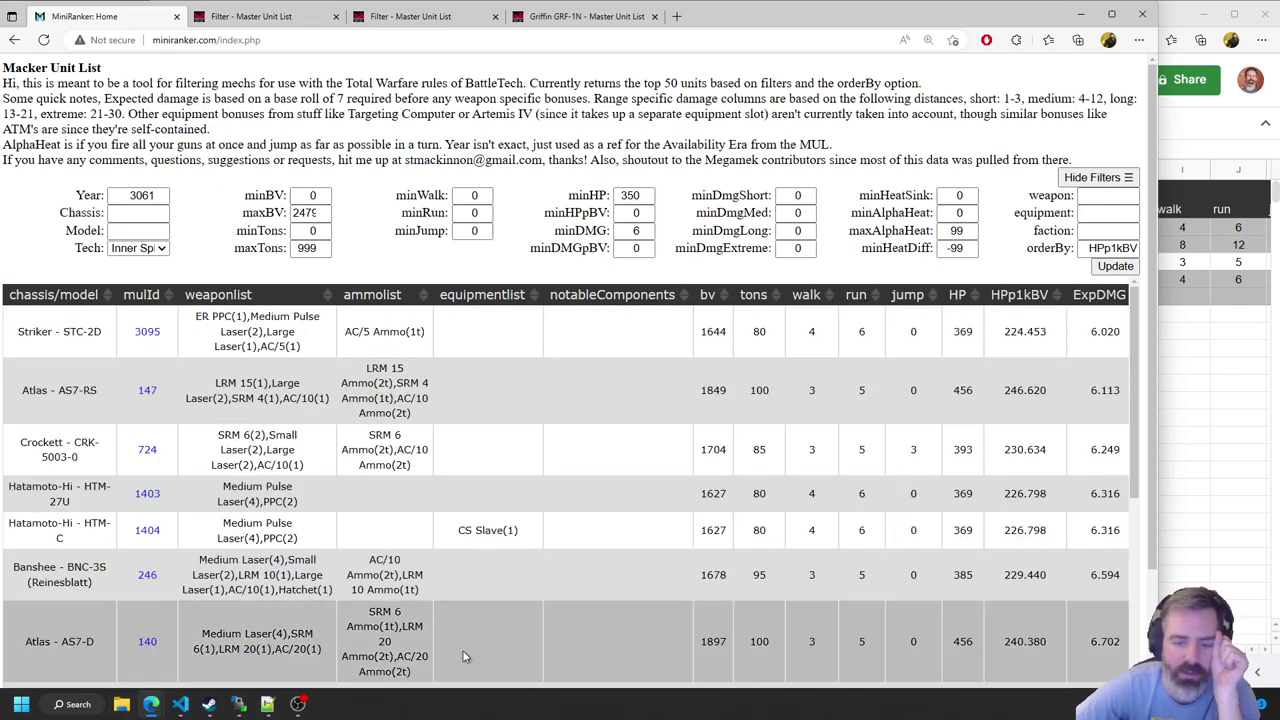
Sort the filtered mechs by DMGp1kBV in descending order
scroll(660, 567, "right", 1)
scroll(660, 567, "right", 5)
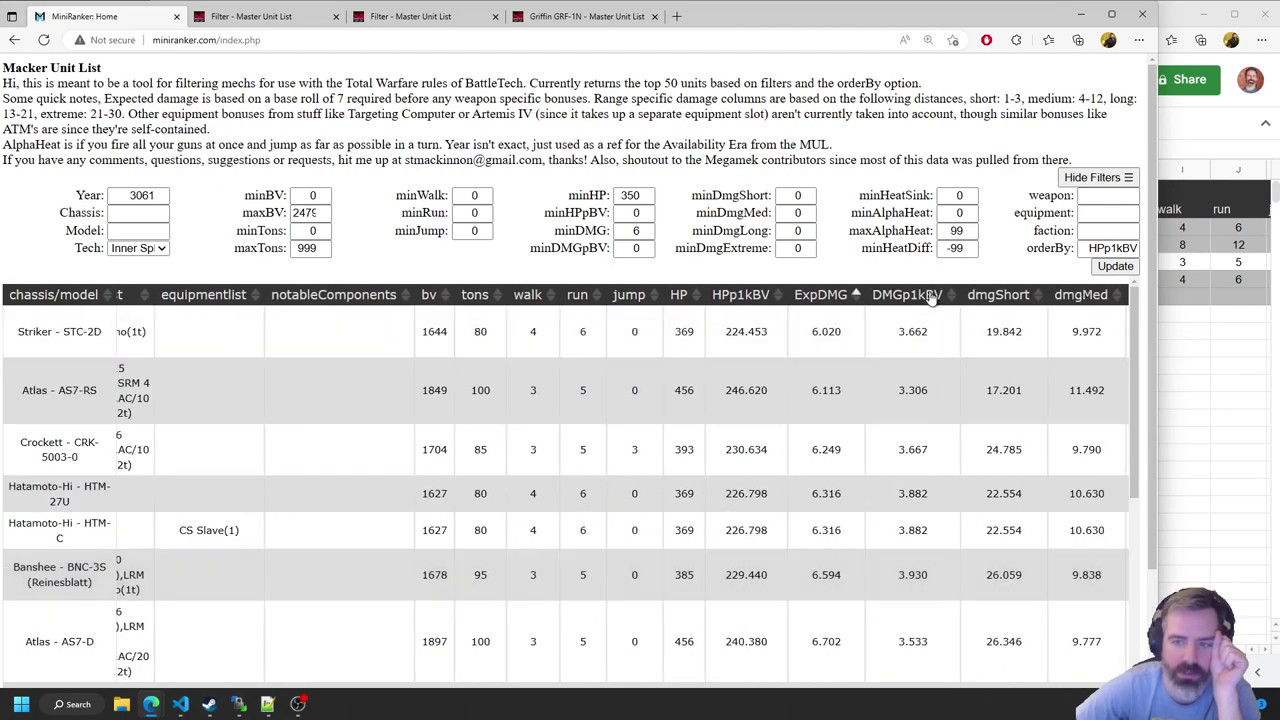
left_click(930, 298)
left_click(930, 298)
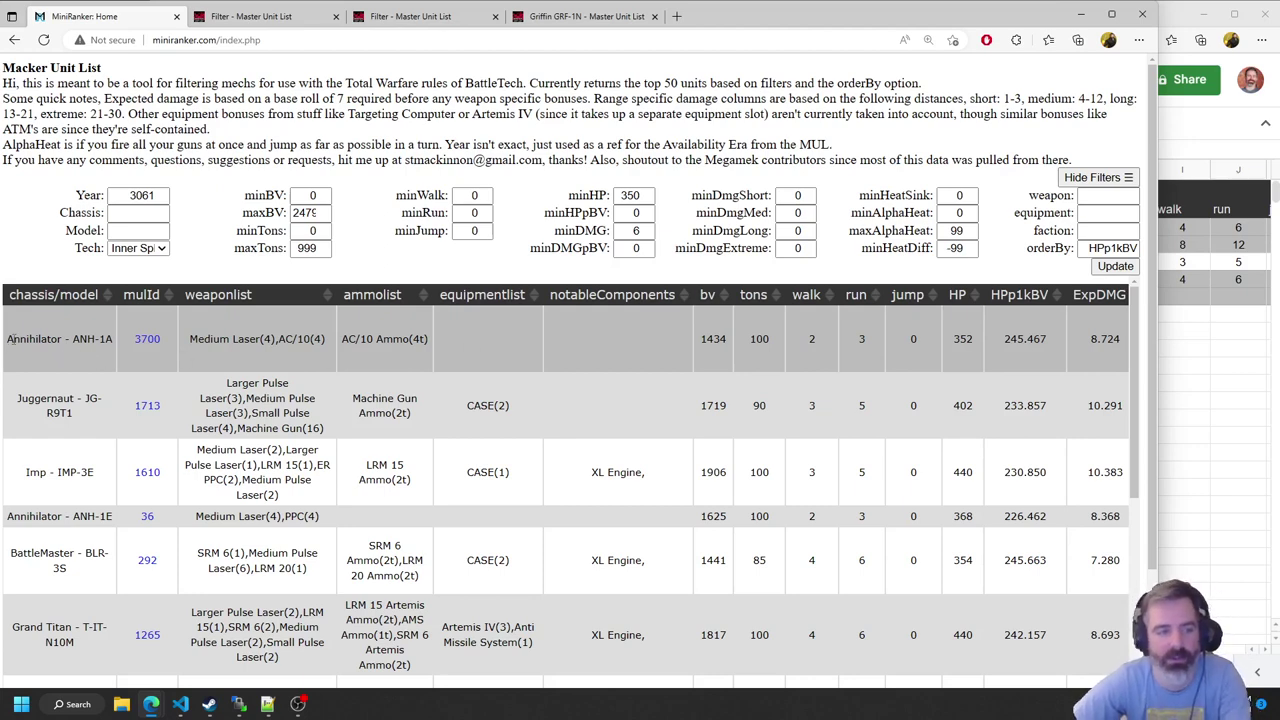
Check the Annihilator ANH-1A's faction list and examine the BattleMaster BLR-3S's weapons, BV, movement, damage, heat and faction columns
left_click_drag(8, 339, 1092, 362)
left_click(1090, 360)
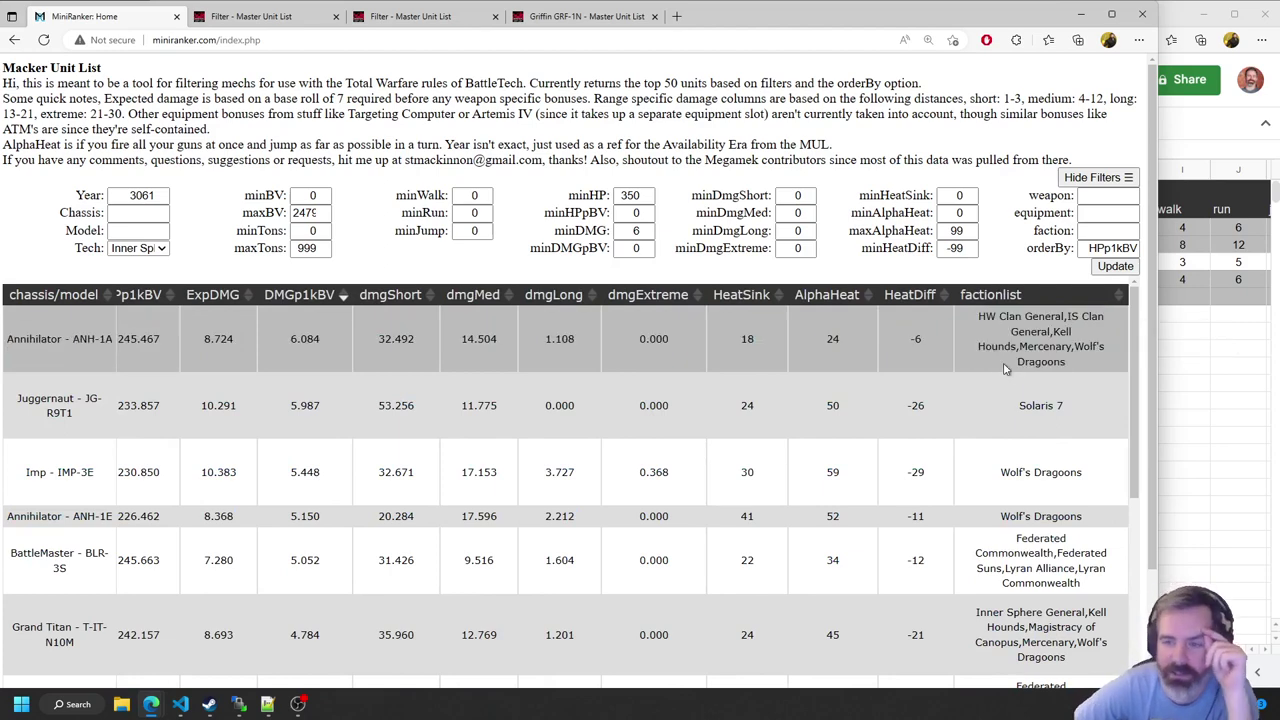
scroll(925, 412, "down", 2)
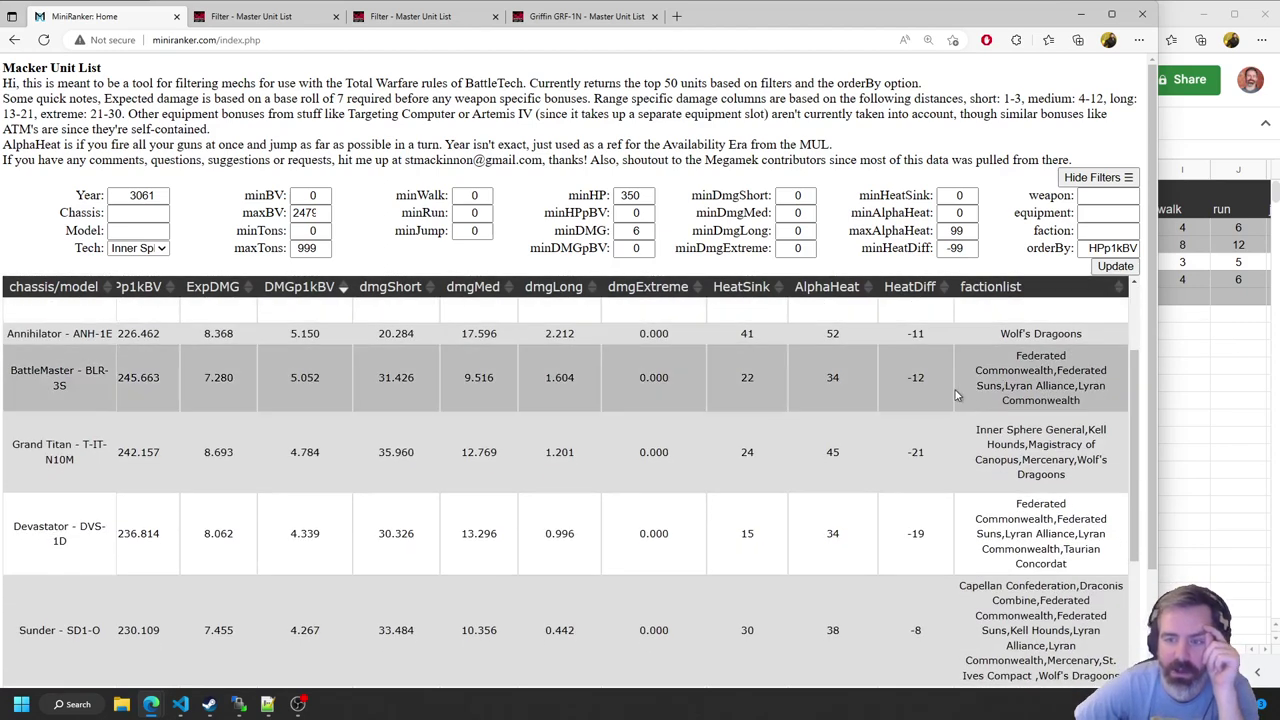
scroll(655, 377, "left", 10)
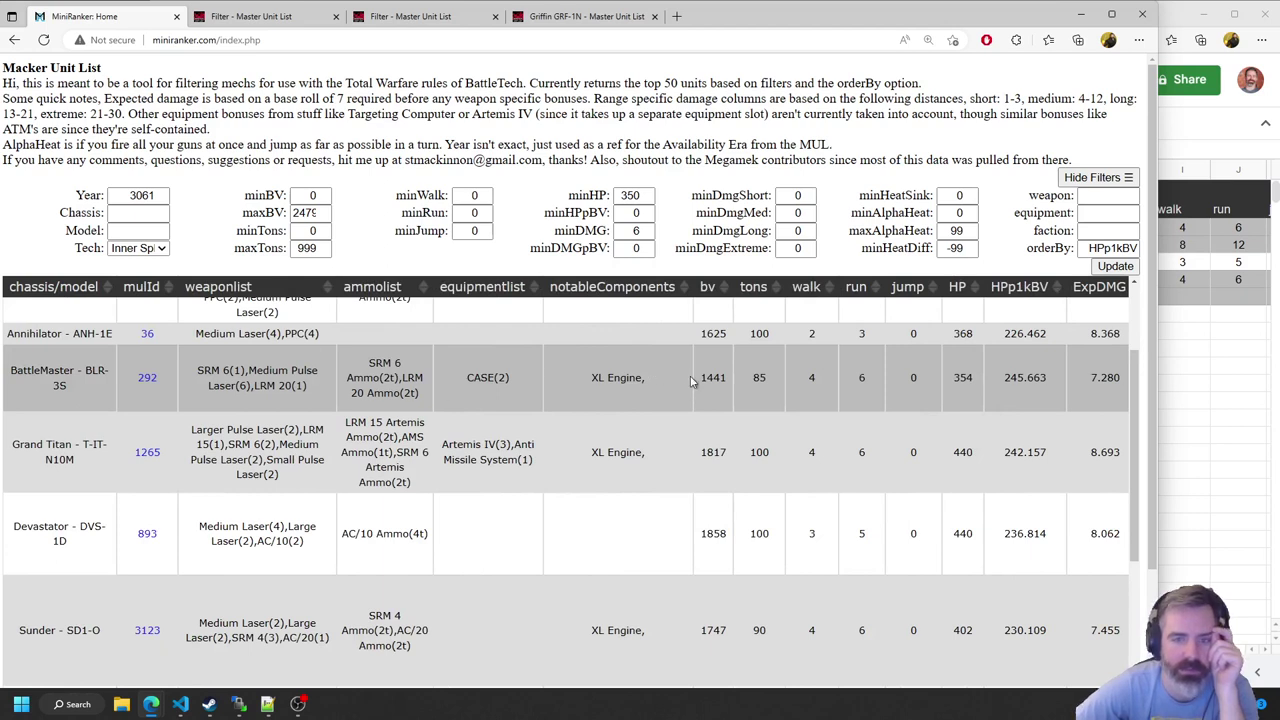
scroll(820, 378, "right", 4)
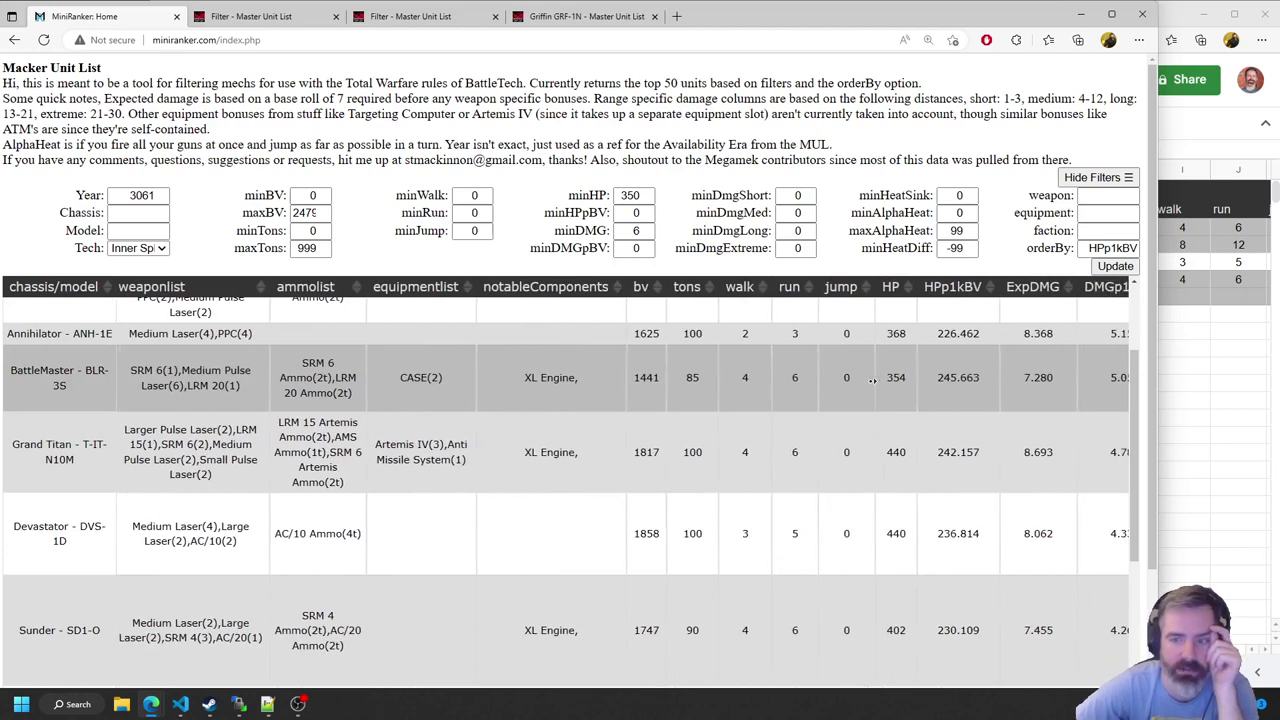
scroll(940, 378, "right", 1)
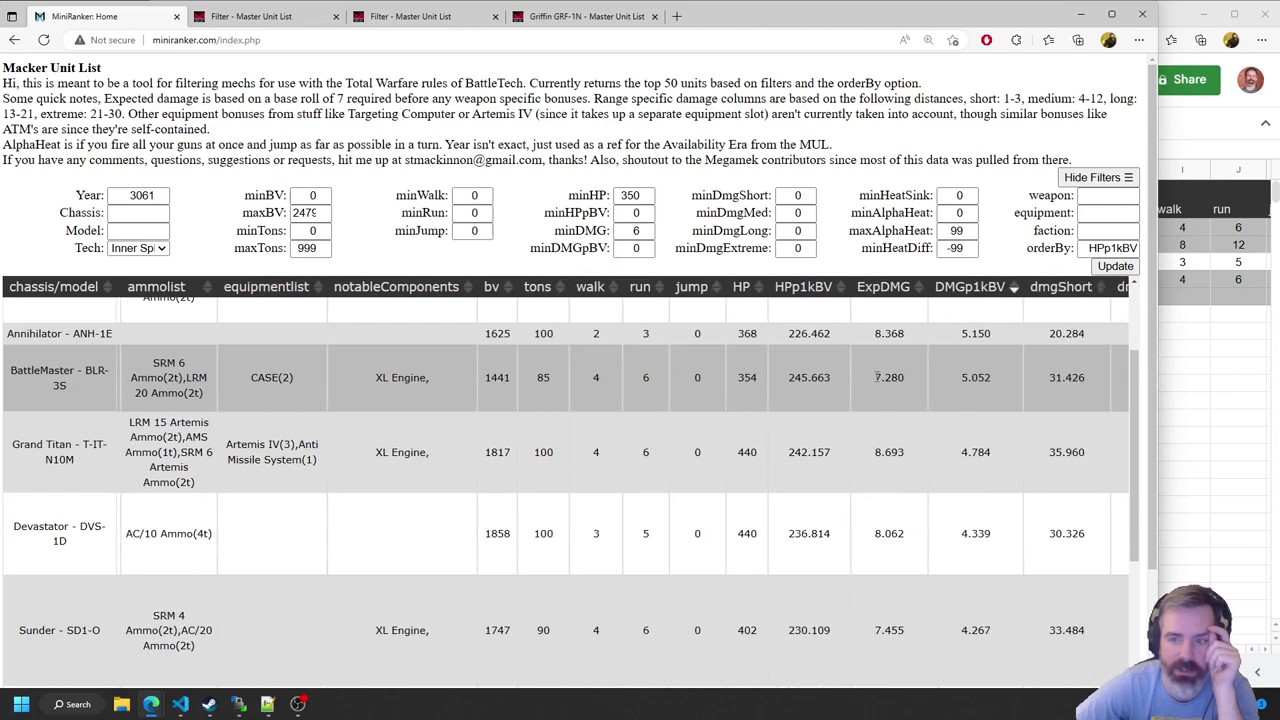
scroll(893, 377, "right", 5)
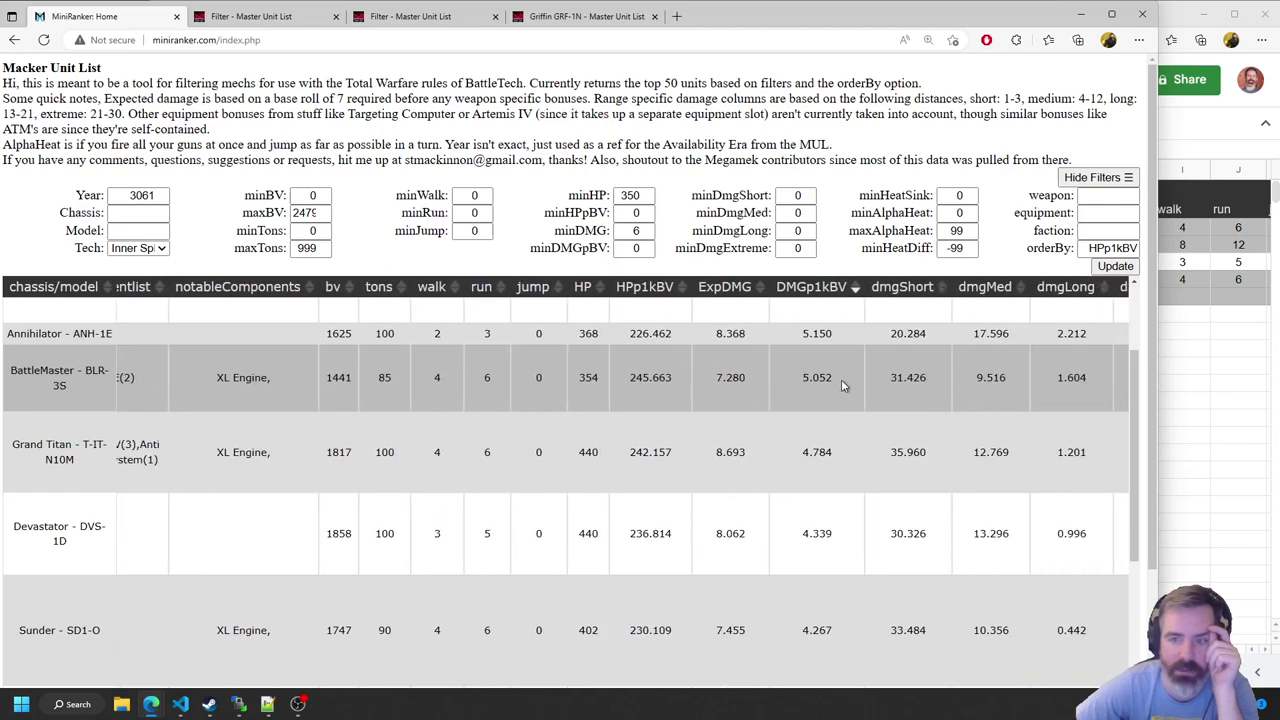
scroll(841, 379, "left", 8)
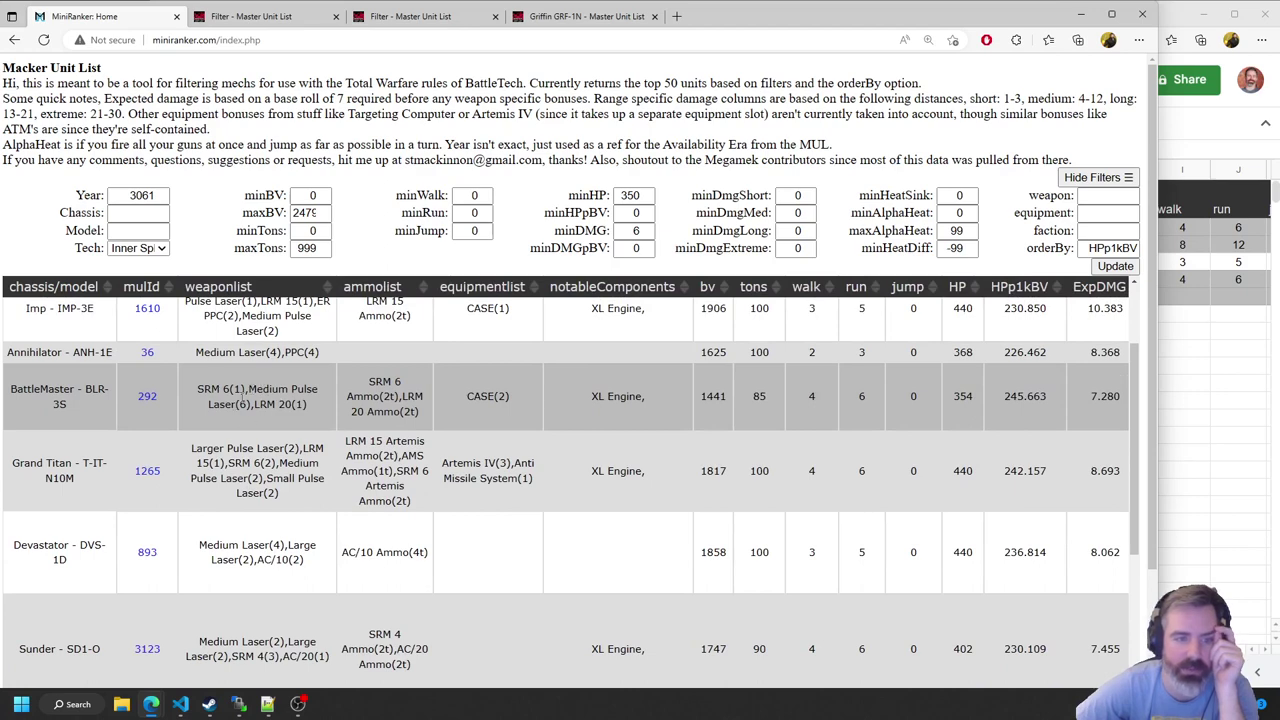
scroll(800, 393, "right", 10)
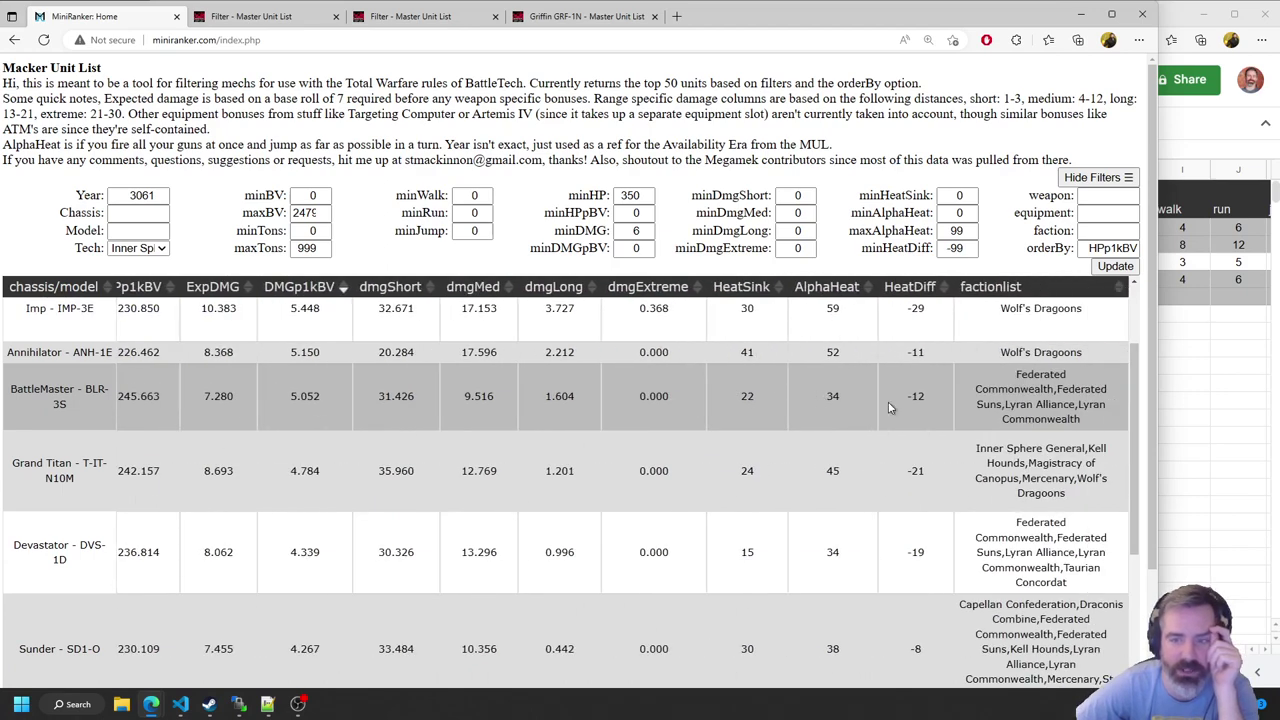
Copy the BattleMaster BLR-3S row from MiniRanker into row 7 of the Google Sheets roster, starting at cell A7
left_click_drag(1090, 425, 8, 396)
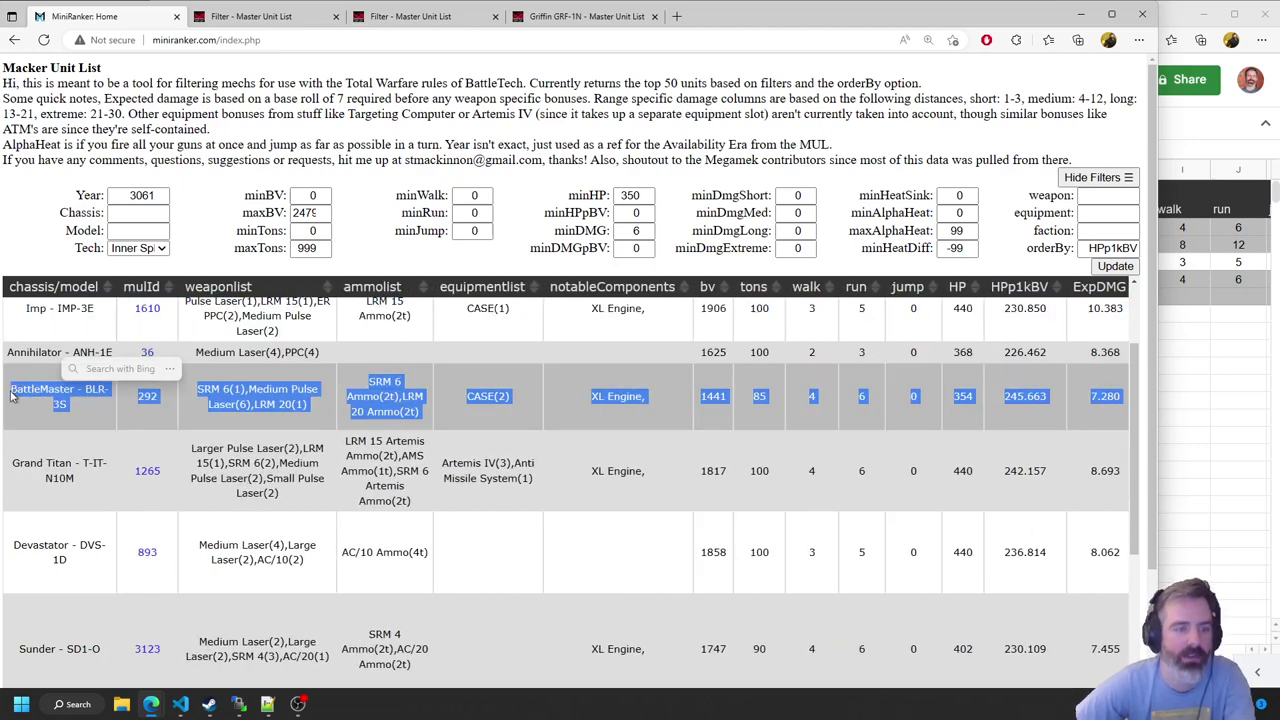
key("ctrl+c")
left_click(1246, 371)
left_click(271, 297)
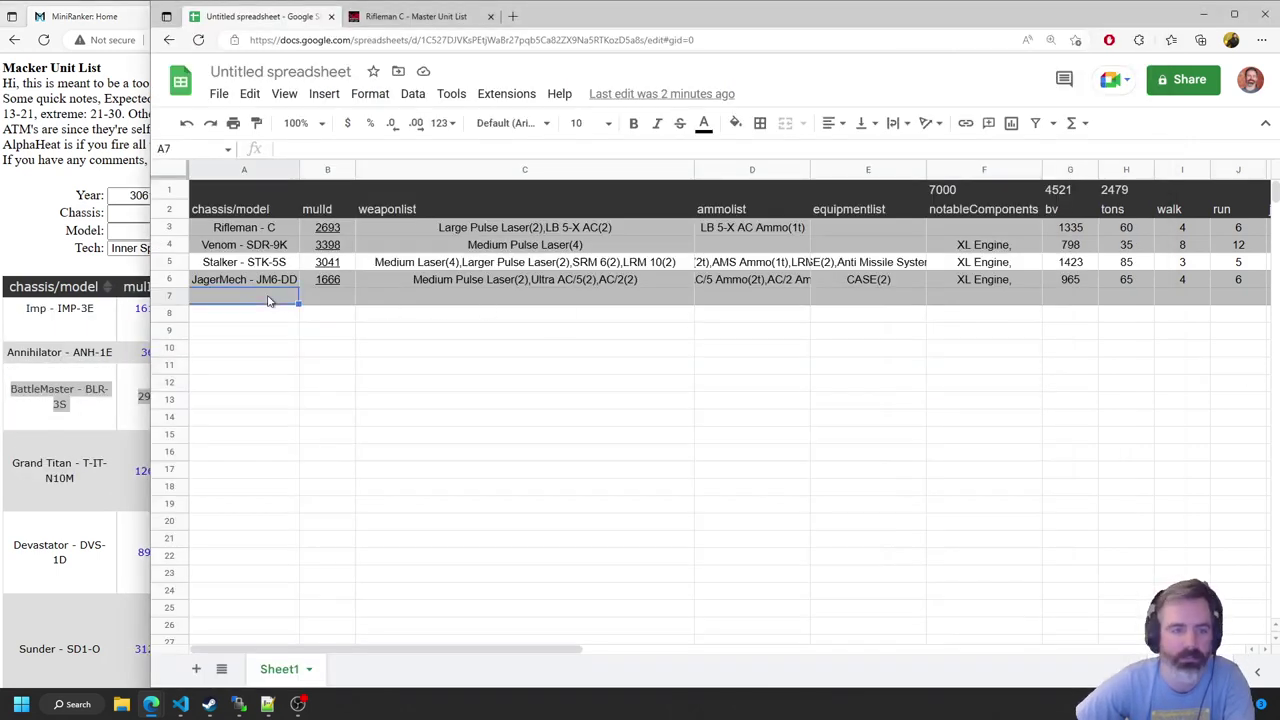
key("ctrl+v")
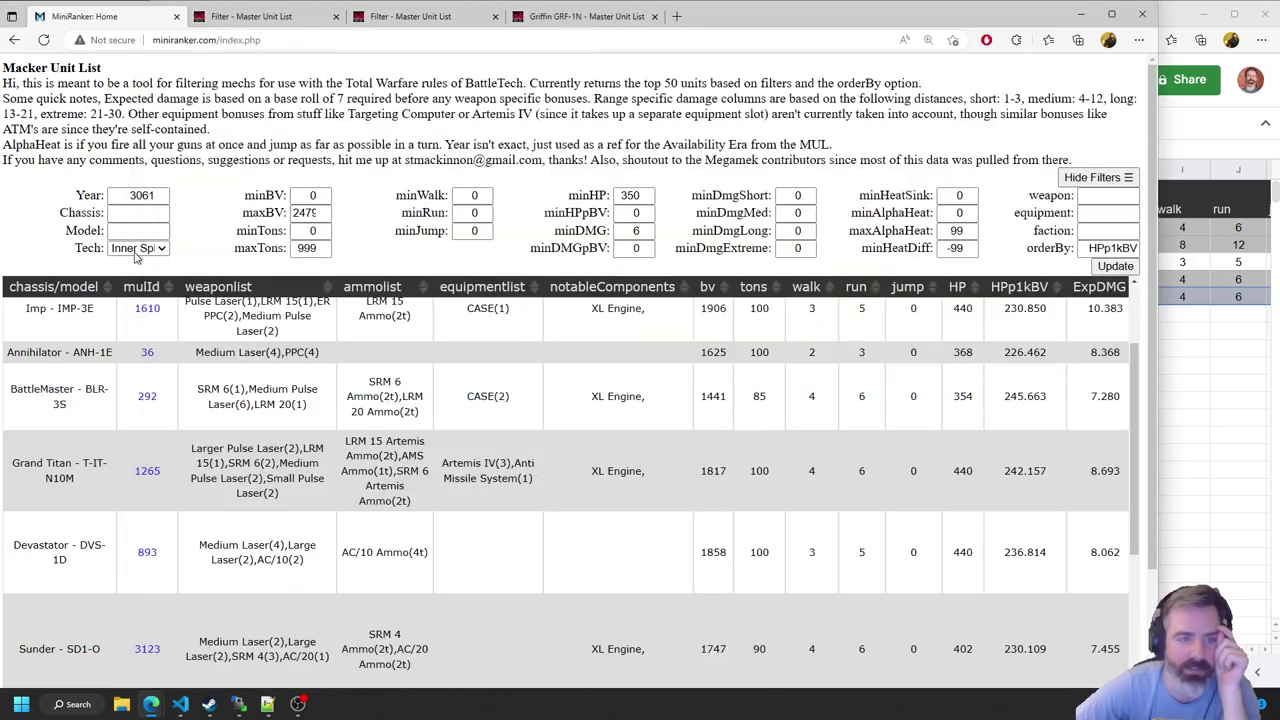
Back in MiniRanker, set maxBV to 1038 and update the mech list
left_click(66, 286)
double_click(305, 213)
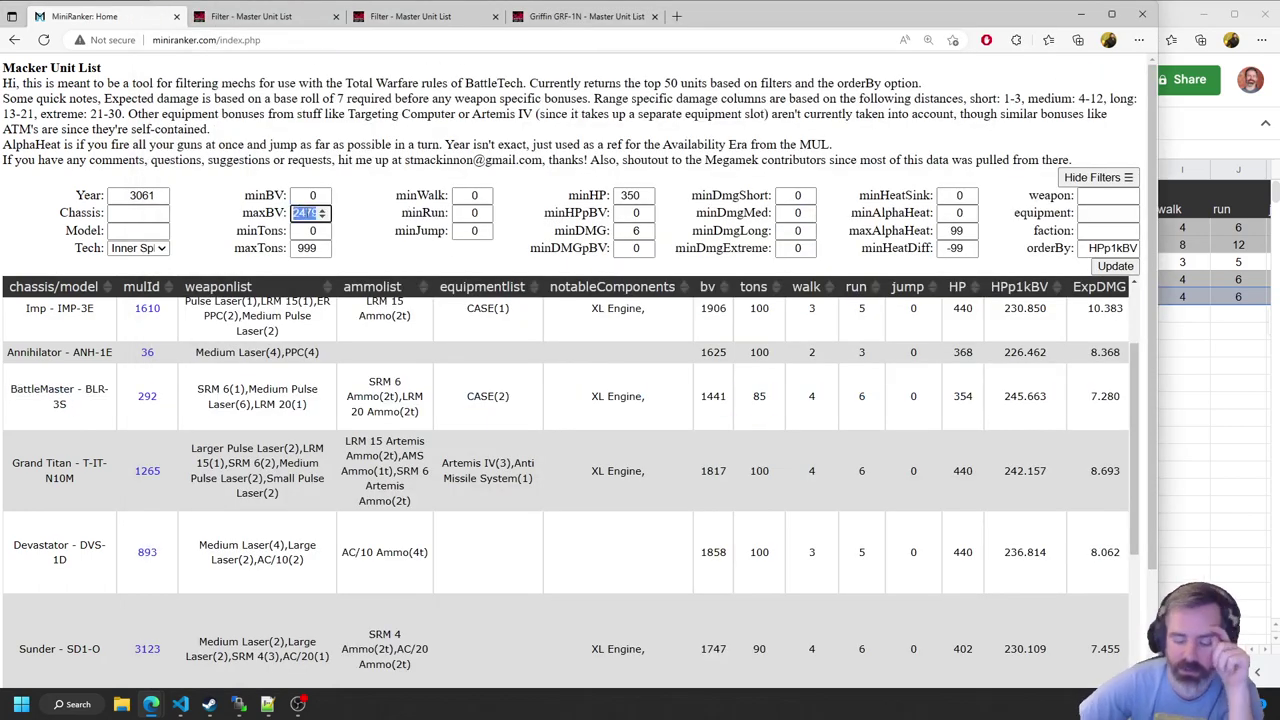
type("1035")
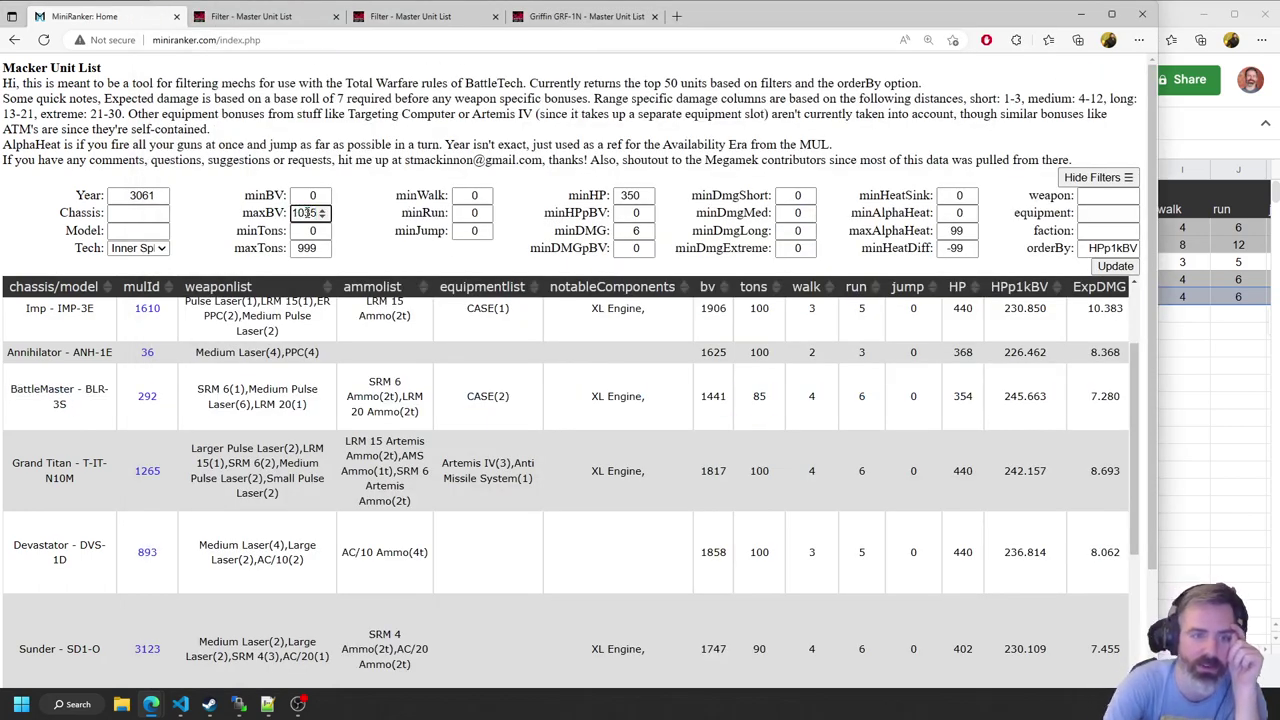
key("BackSpace")
type("8")
left_click(1113, 268)
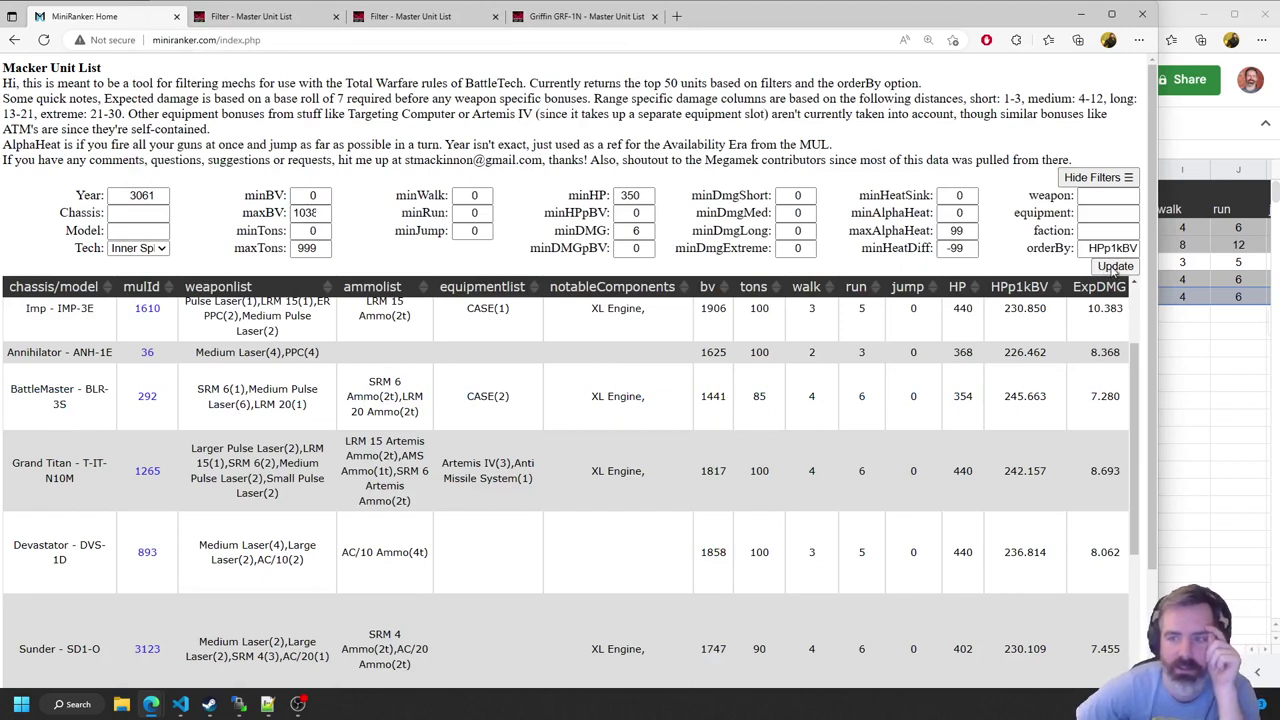
Reset the minHP and minDMG filters to 0
double_click(630, 196)
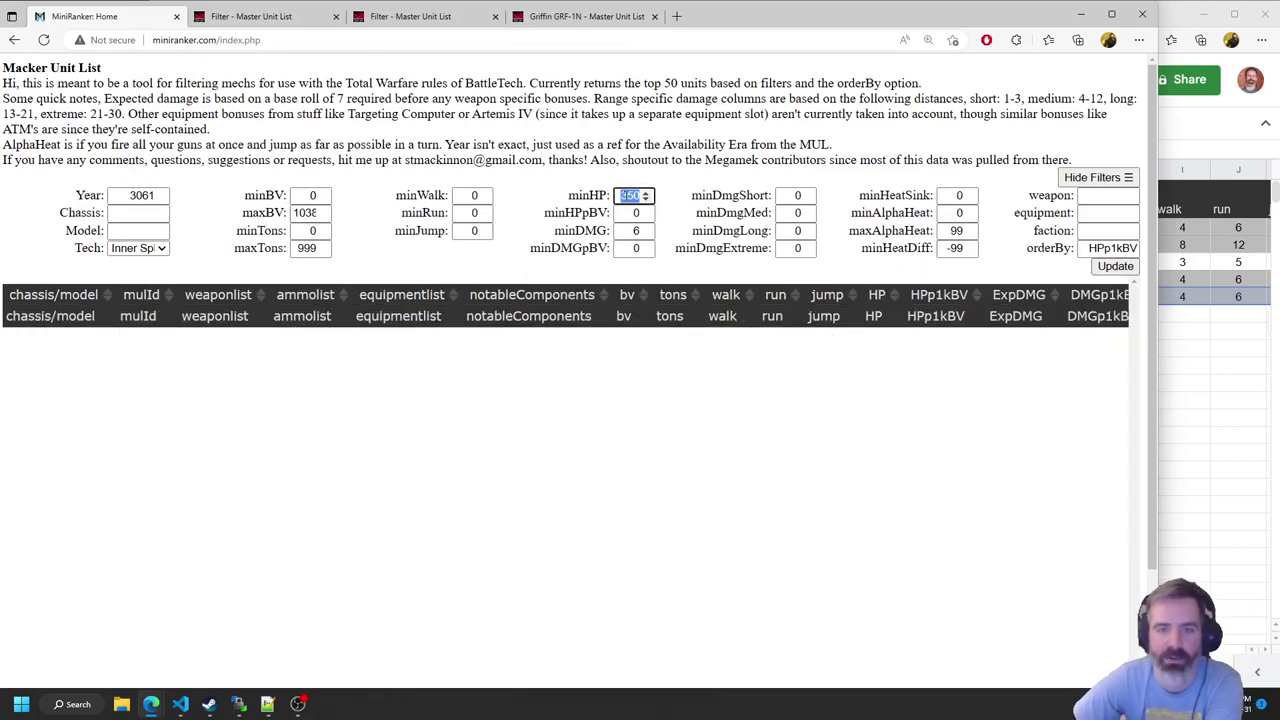
type("0")
double_click(635, 231)
type("0")
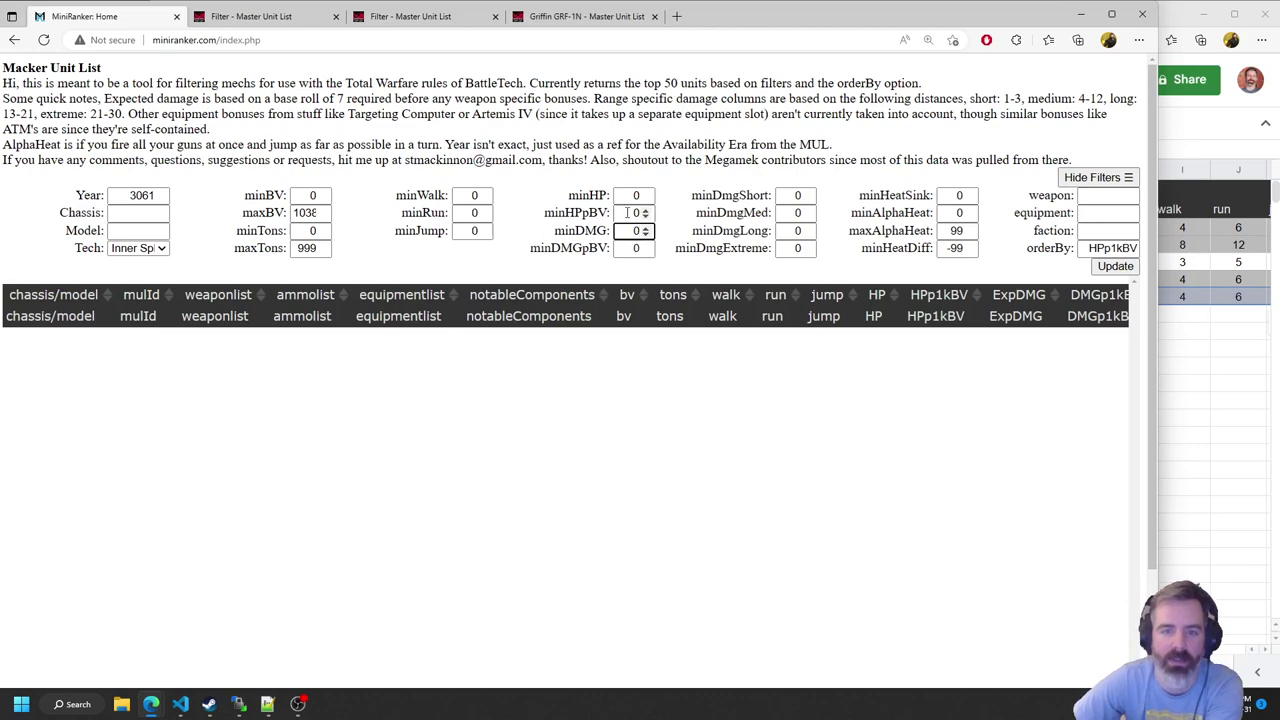
double_click(628, 213)
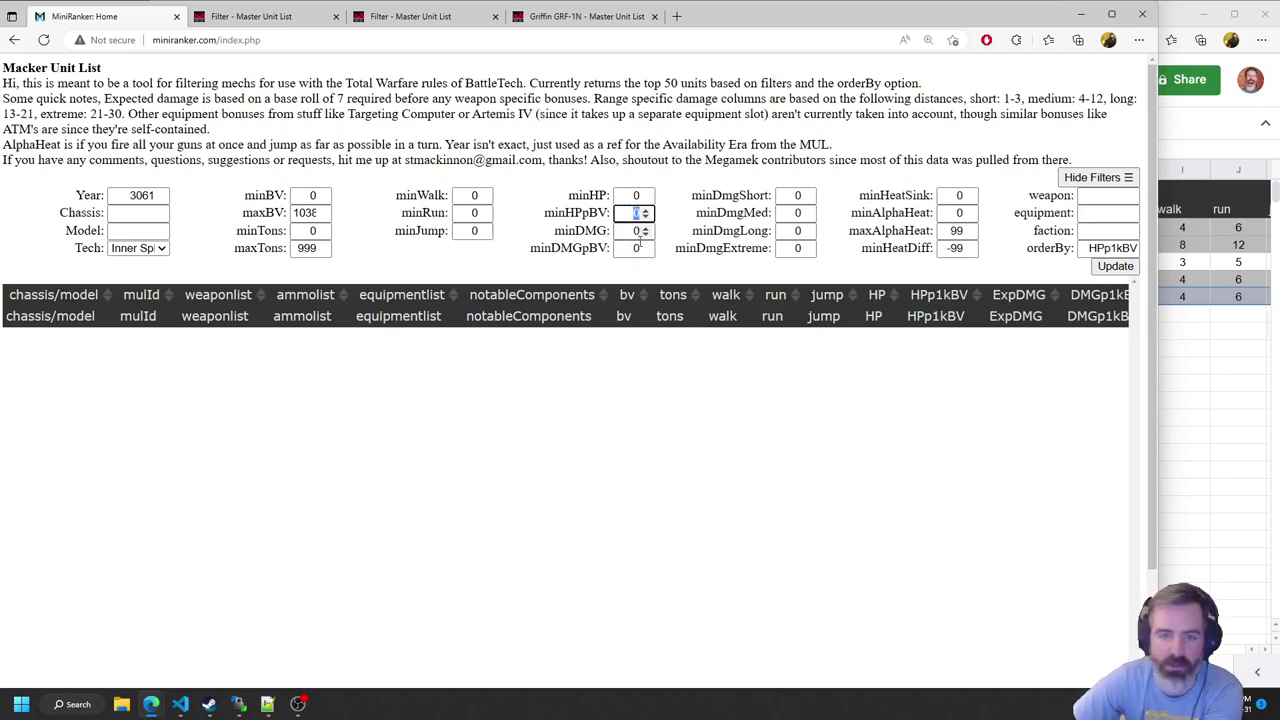
Examine the roster in Google Sheets, checking the BV total in G1 and the movement columns, including the Venom's jump value
left_click(1181, 365)
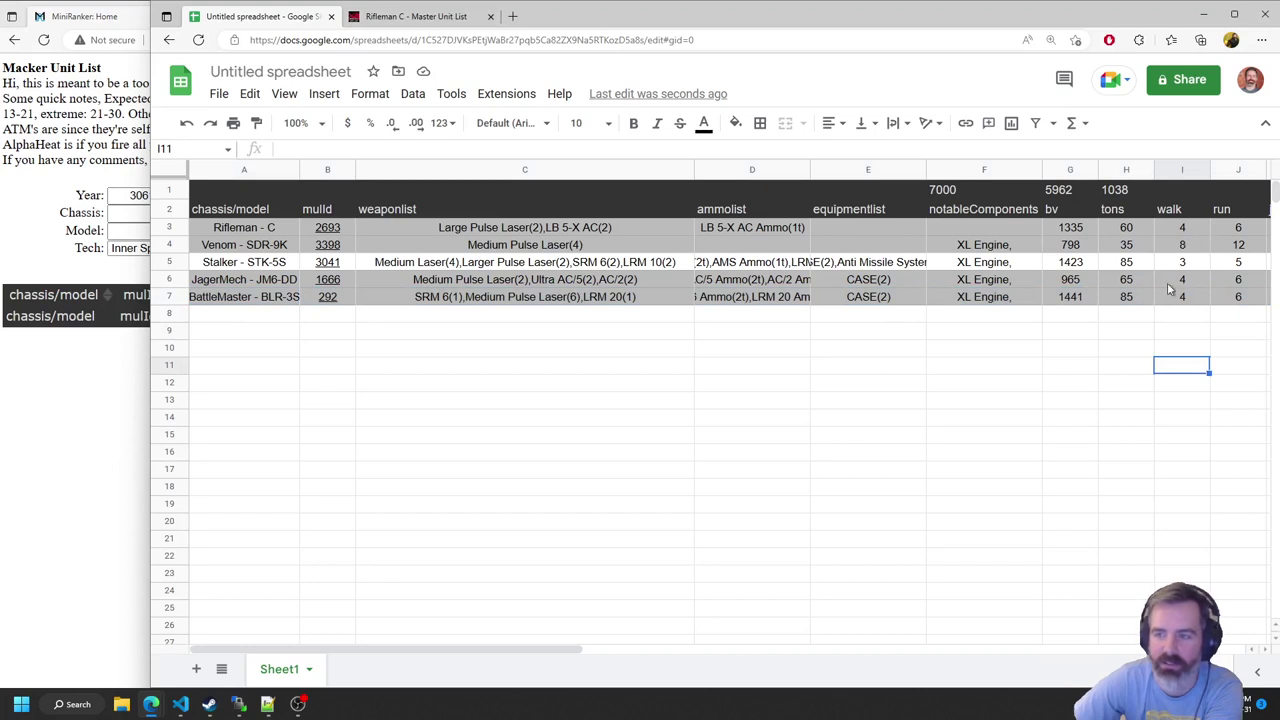
left_click_drag(452, 651, 511, 657)
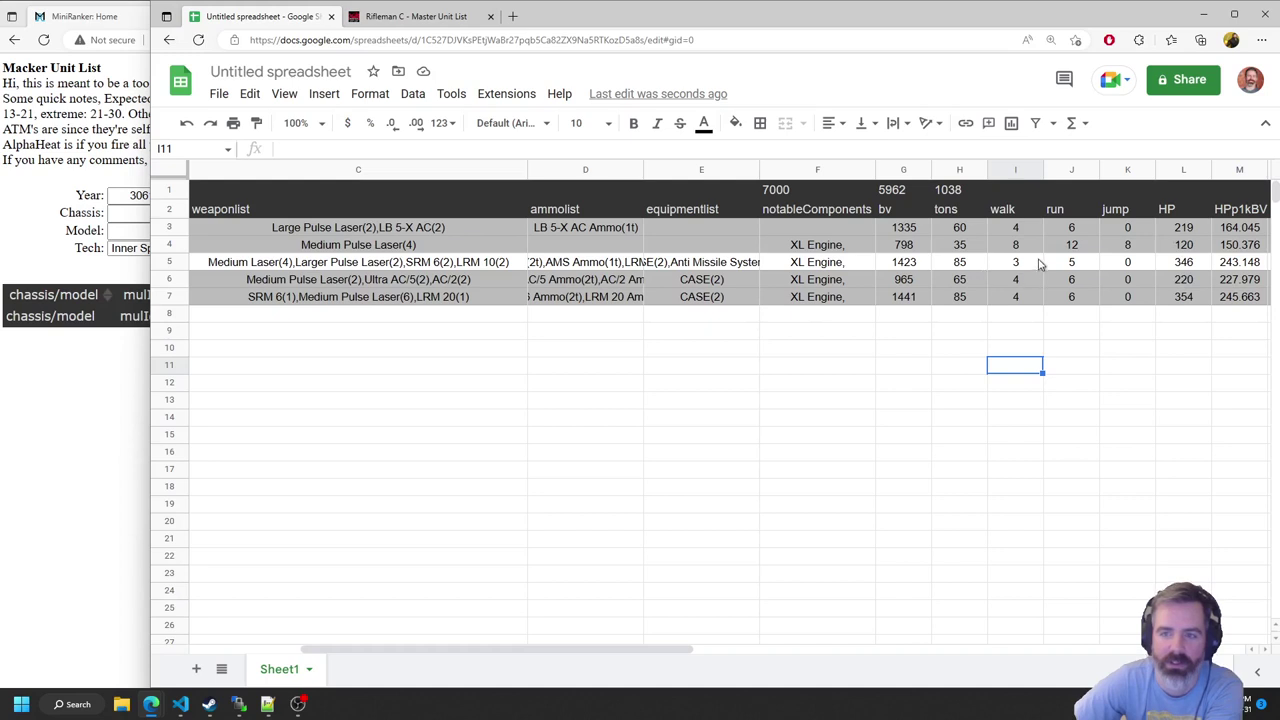
left_click(892, 195)
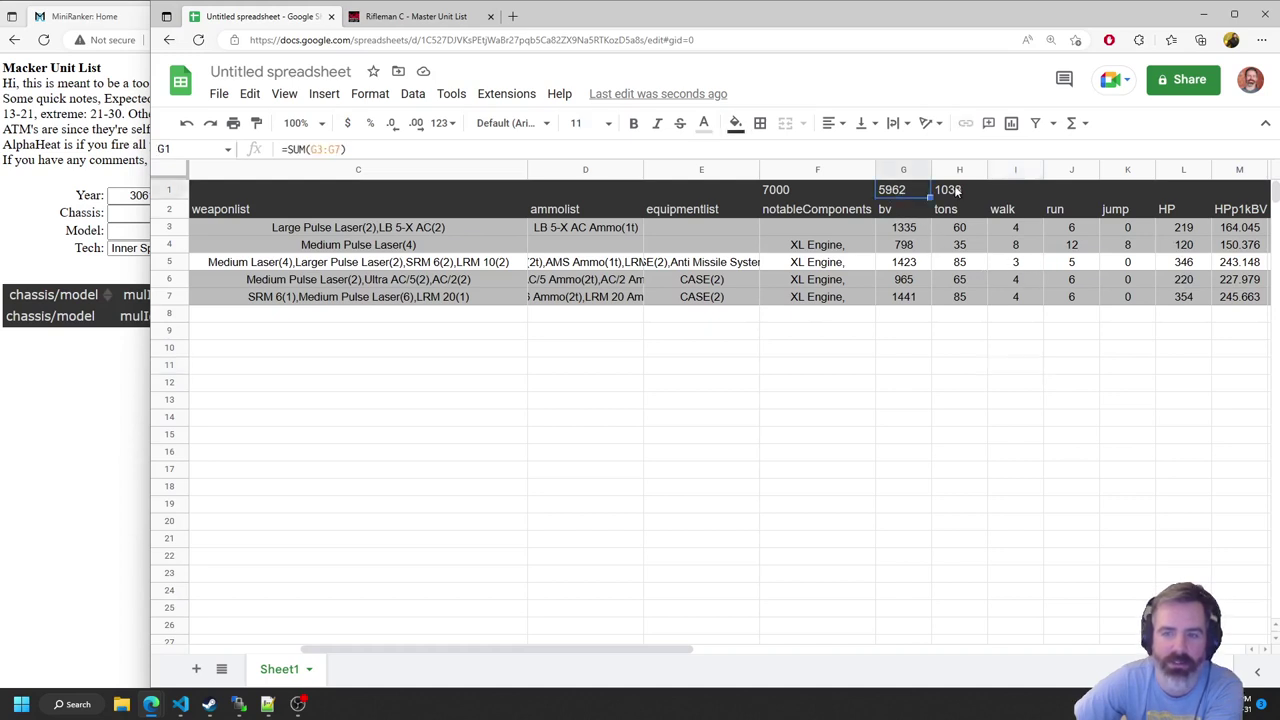
left_click(1108, 245)
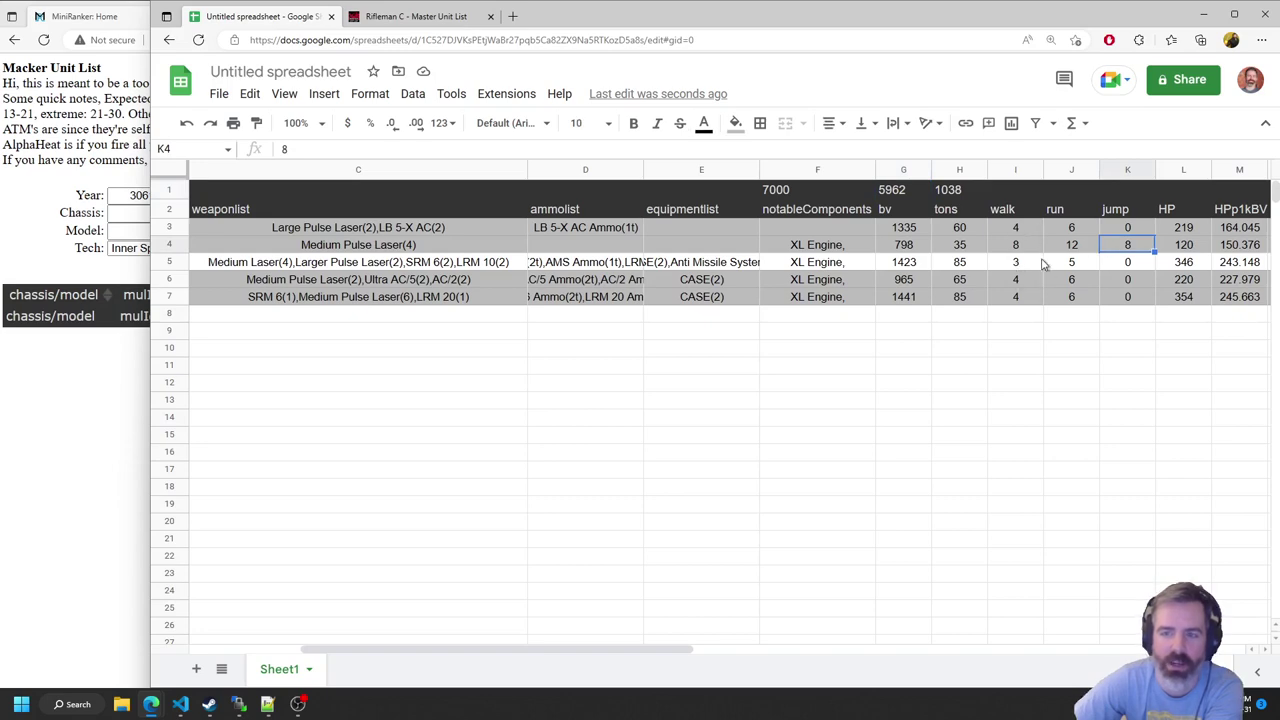
Return to MiniRanker, set minWalk to 6 and update the mech list
left_click(24, 245)
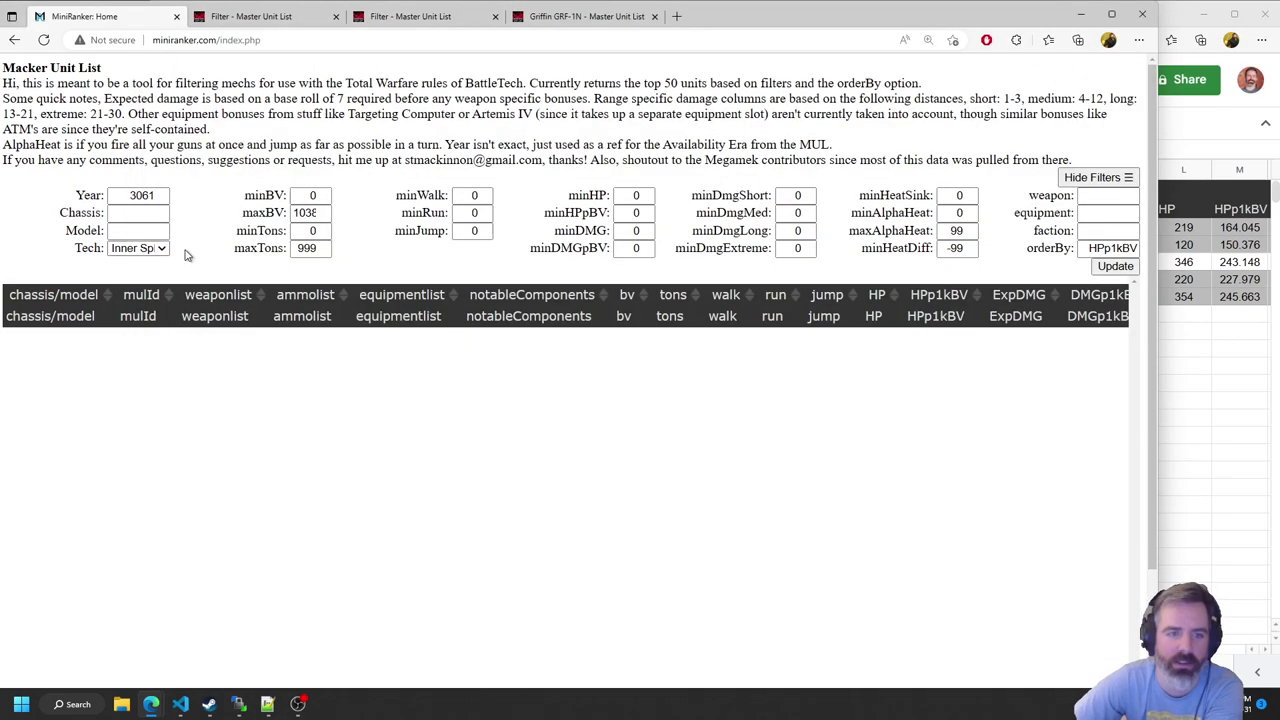
double_click(472, 196)
type("7")
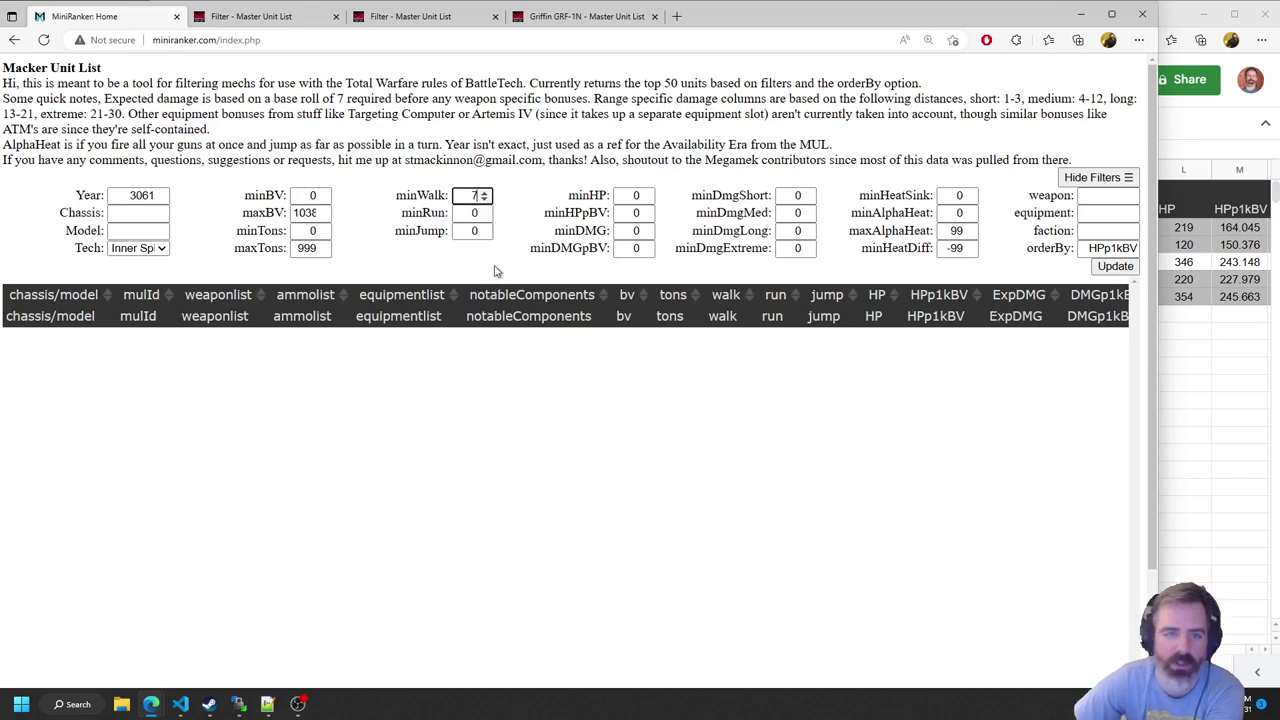
left_click(484, 200)
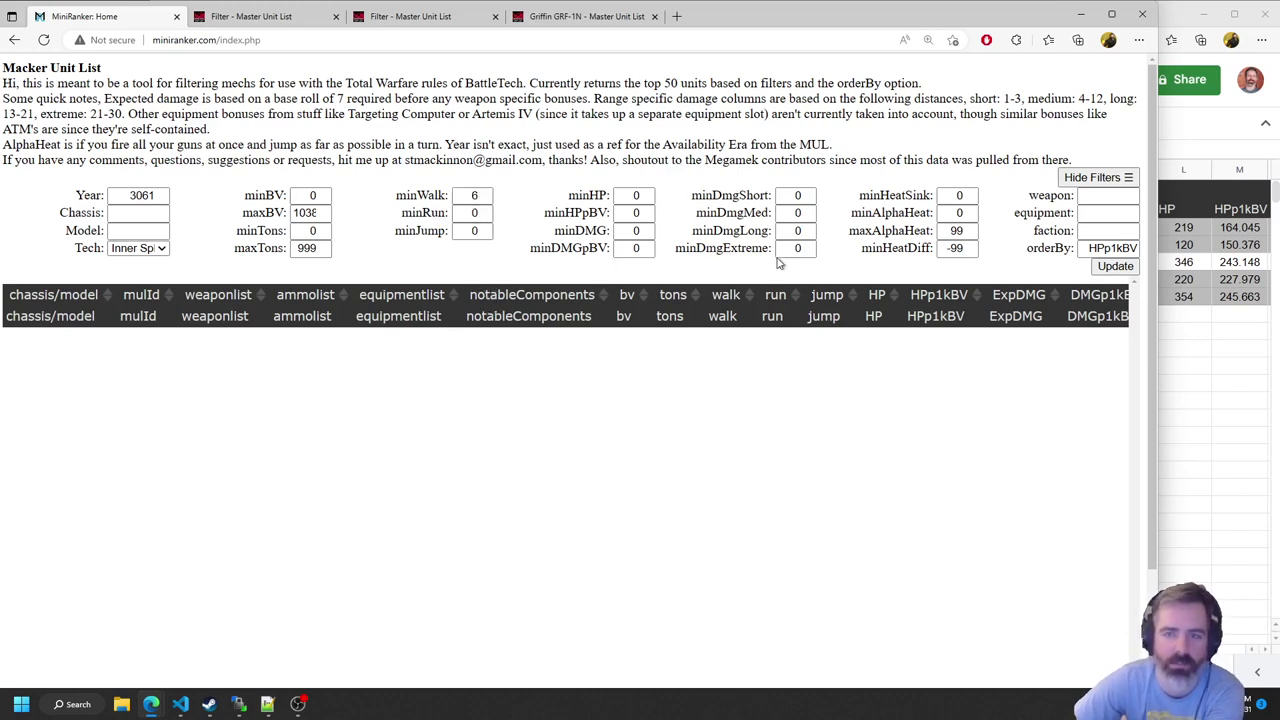
left_click(1115, 266)
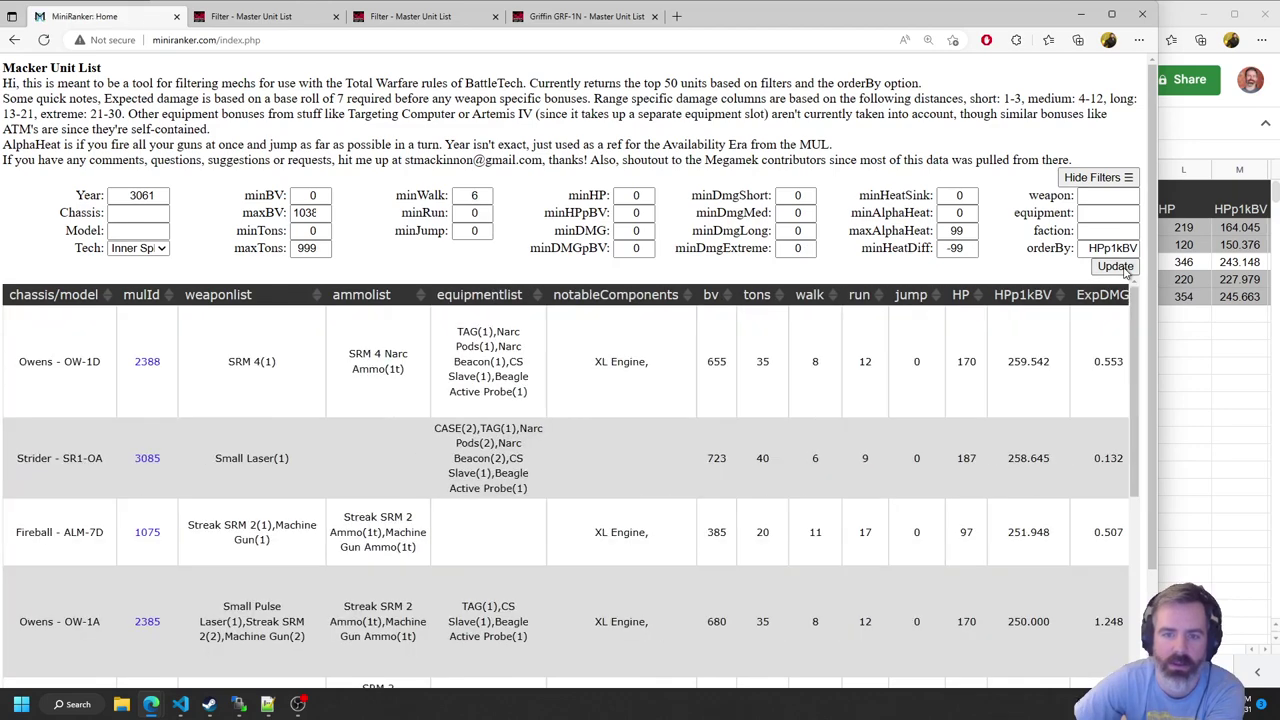
Sort the fast mechs by DMGp1kBV in descending order
scroll(585, 361, "right", 6)
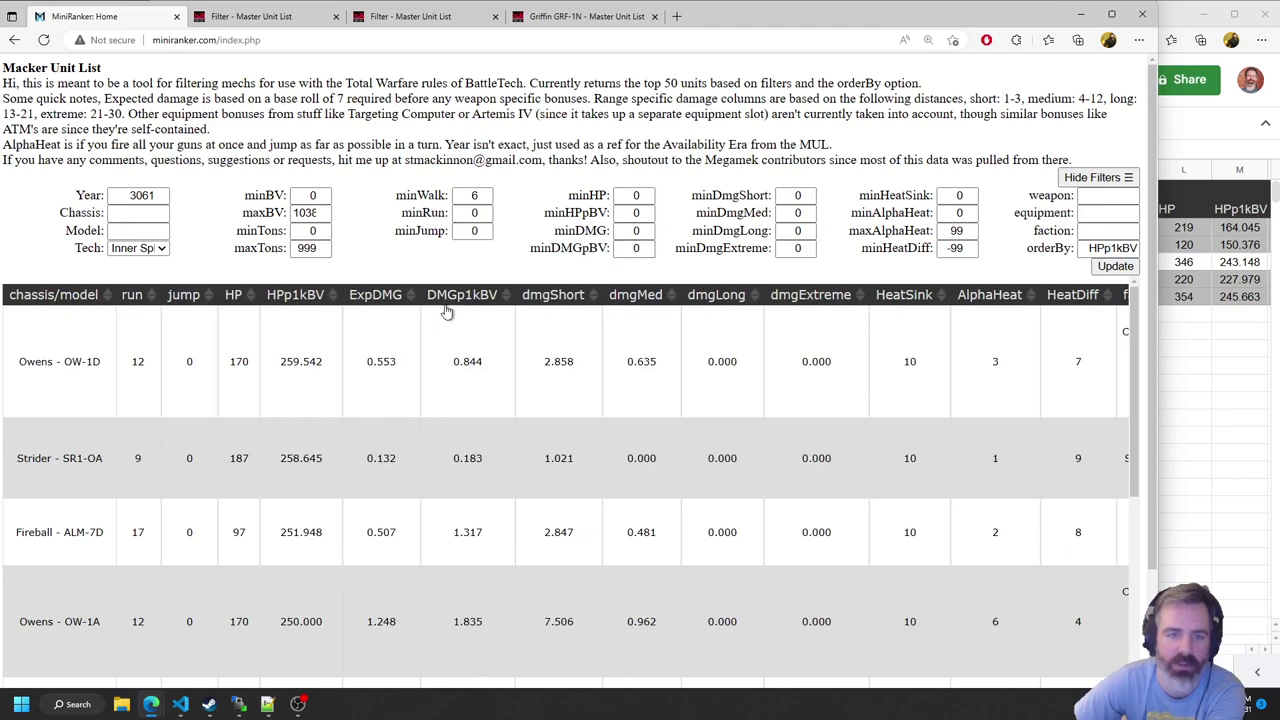
left_click(509, 300)
left_click(483, 301)
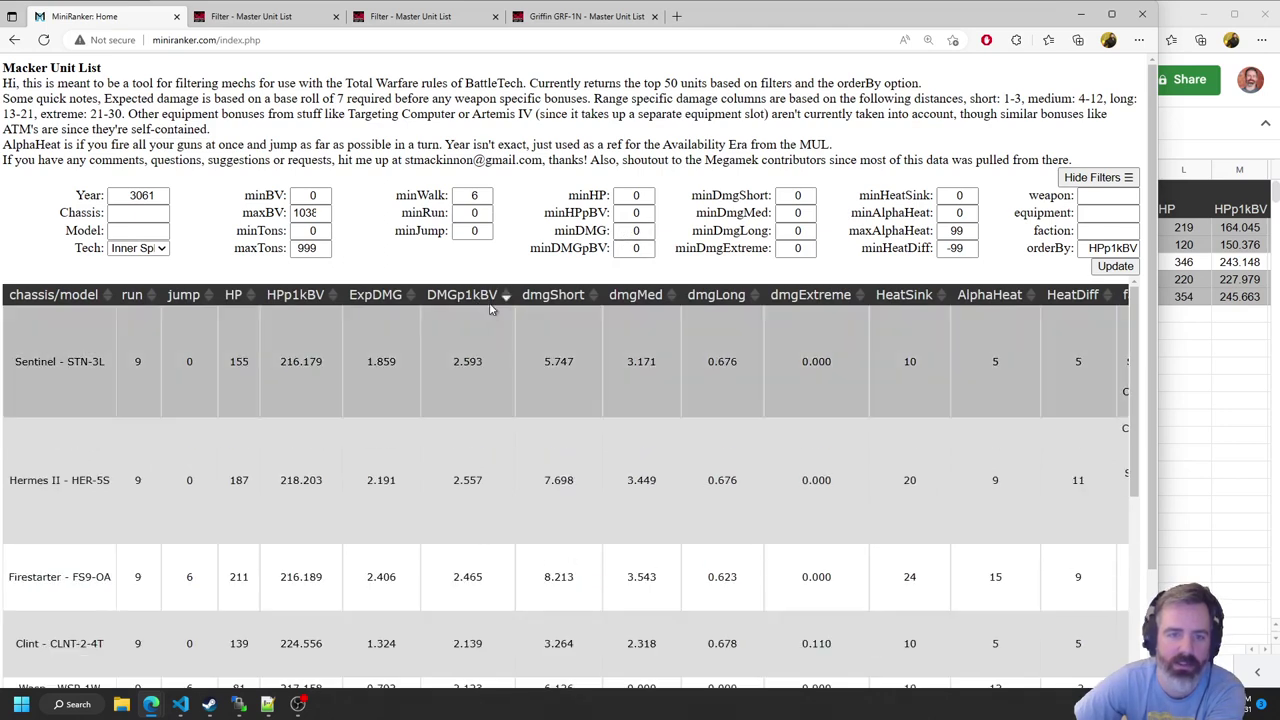
Set minDMGpBV to 3, update the mech list and sort it by DMGp1kBV in descending order
double_click(629, 249)
type("3")
left_click(1115, 268)
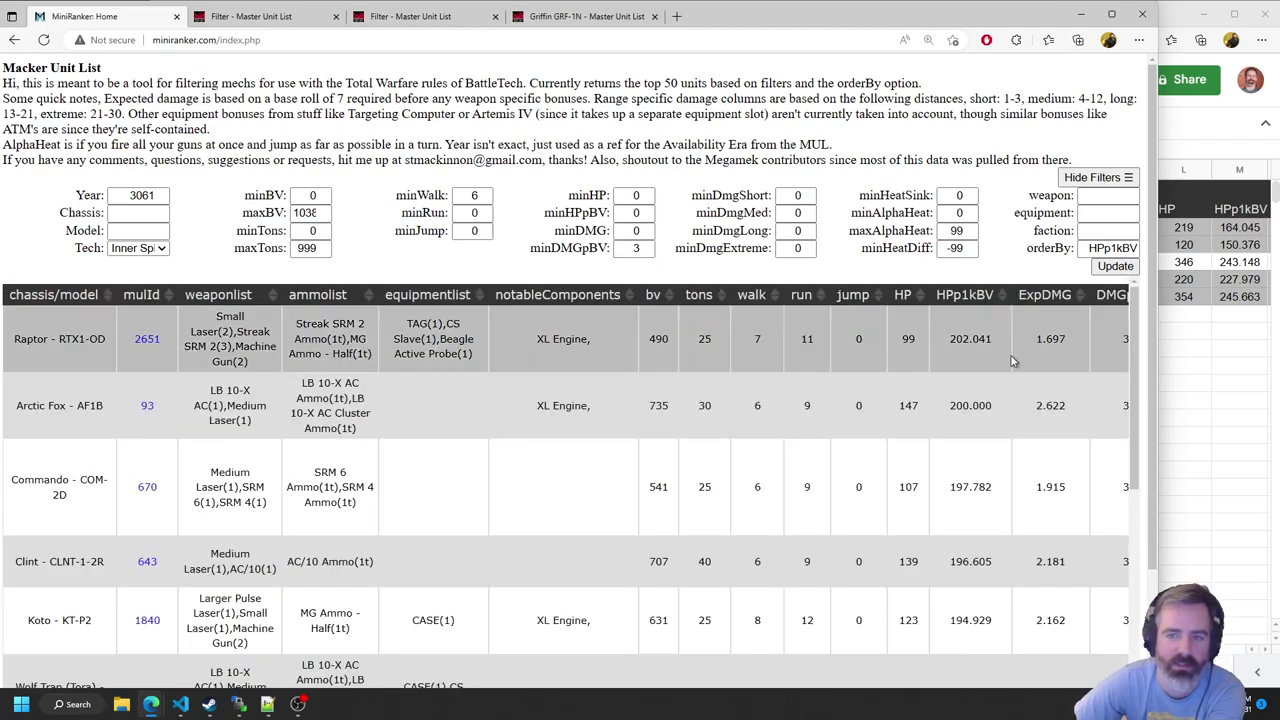
scroll(905, 365, "right", 4)
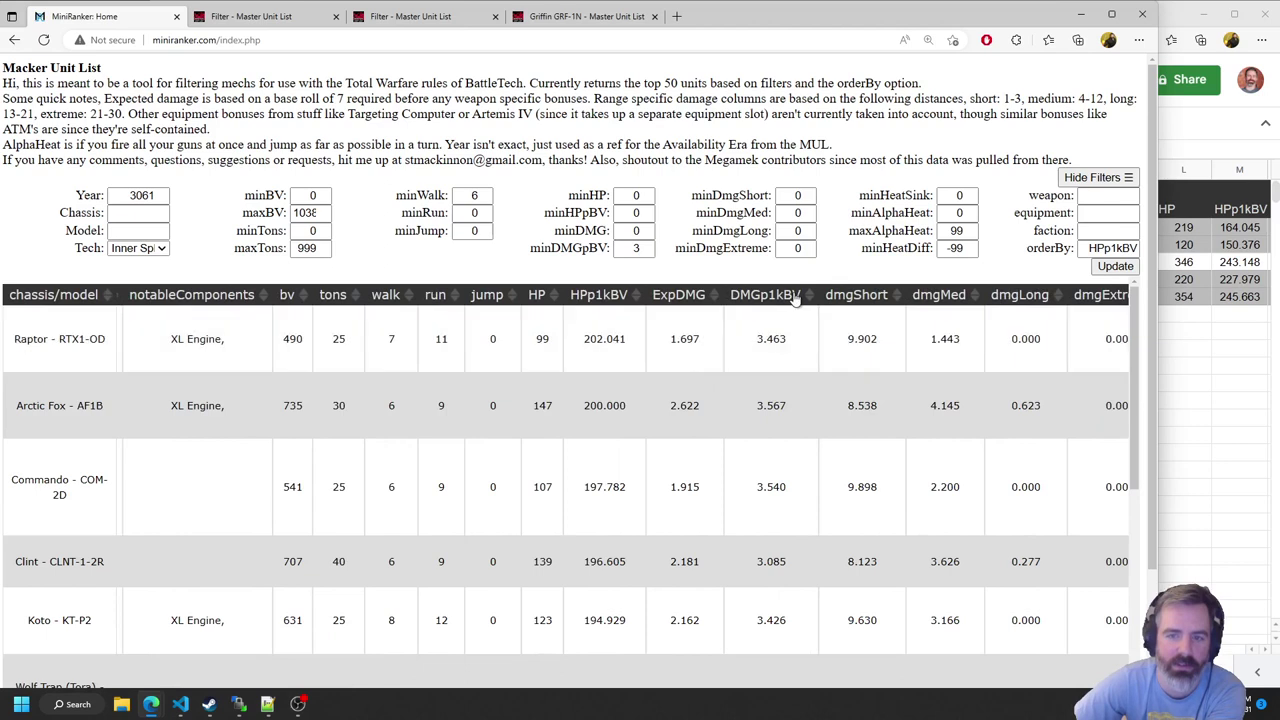
left_click(797, 298)
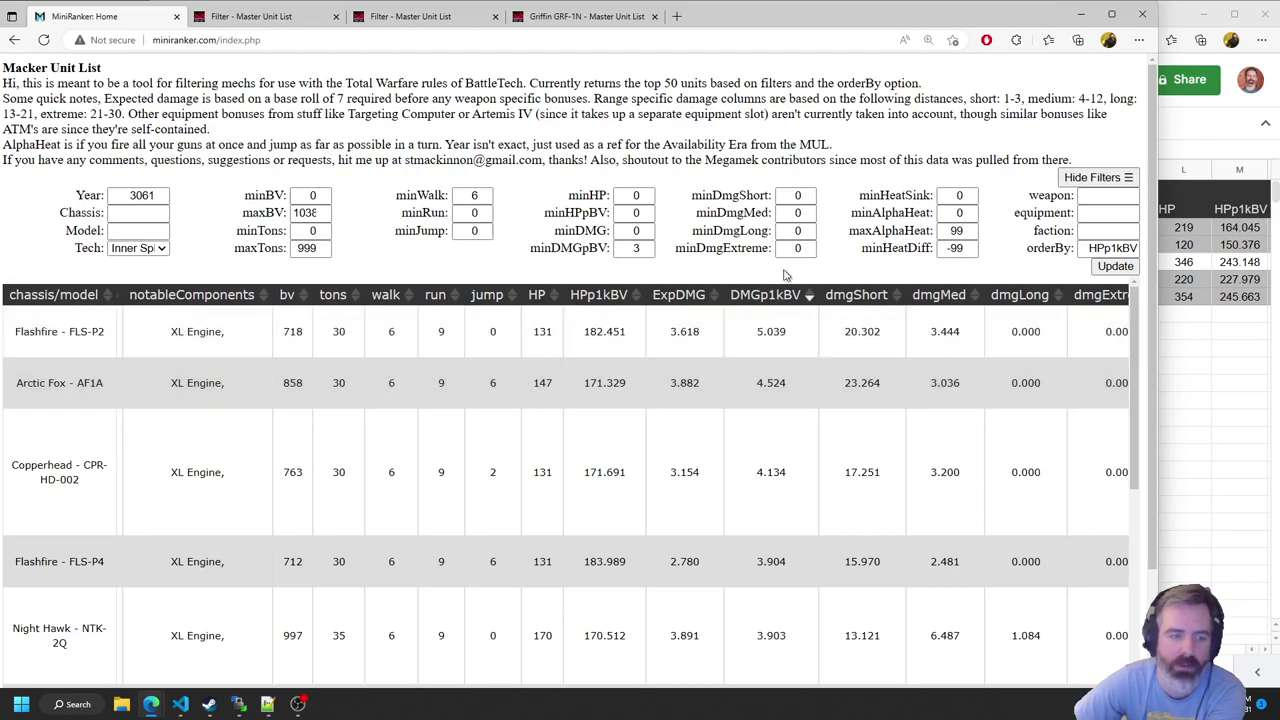
Set minDMGpBV to 4 and update the mech list
double_click(640, 249)
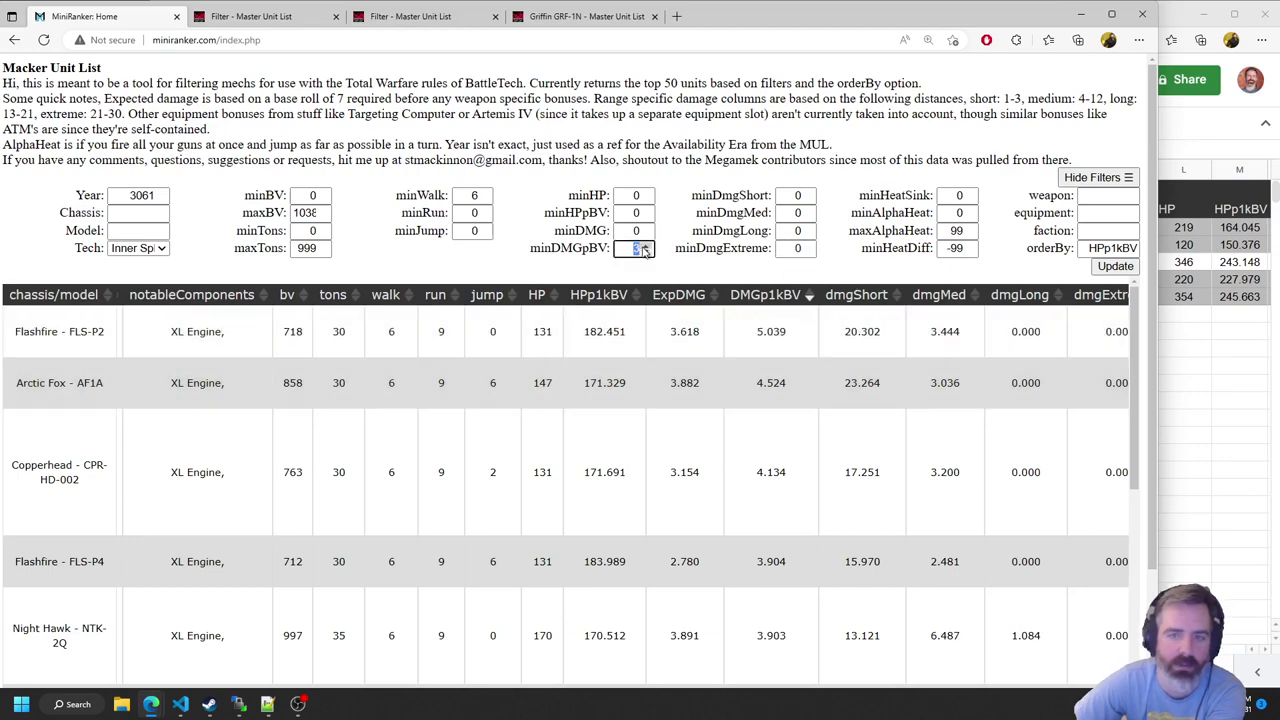
type("4")
left_click(1115, 266)
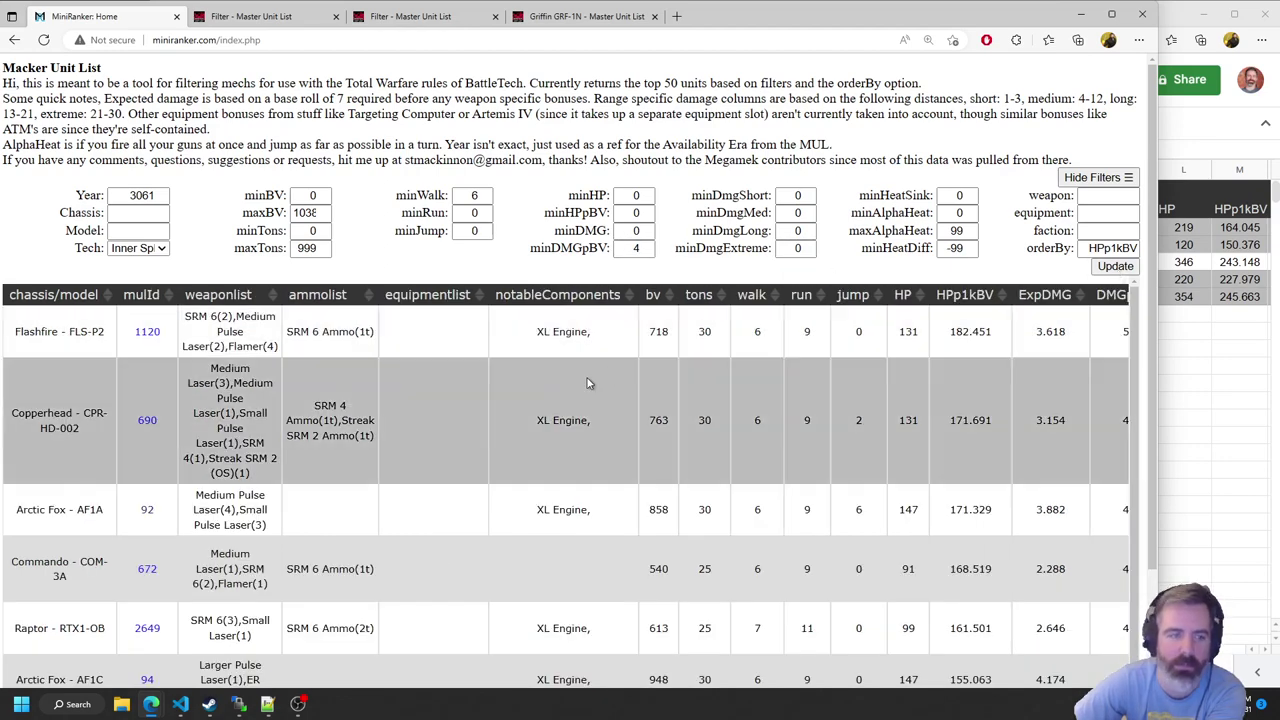
Examine the filtered mechs' weapons, BV, movement, damage, heat and faction columns
scroll(591, 378, "right", 6)
scroll(715, 382, "down", 1)
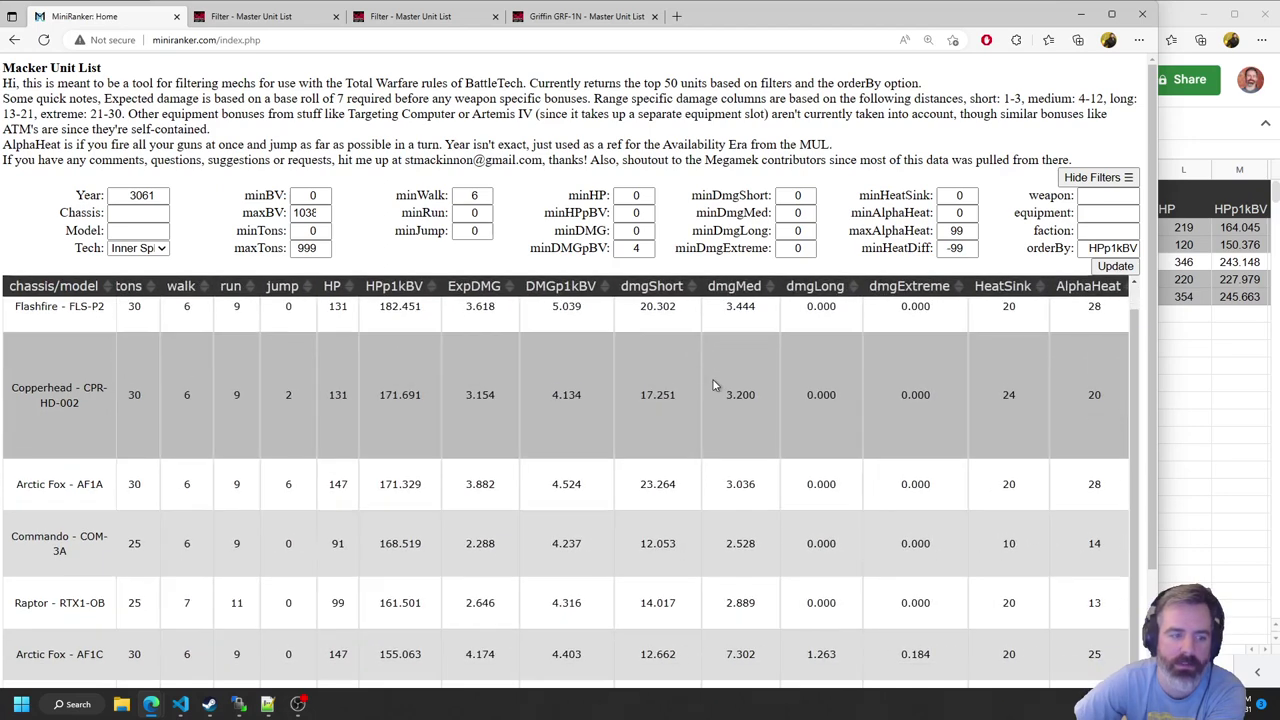
scroll(712, 383, "up", 1)
scroll(509, 365, "left", 2)
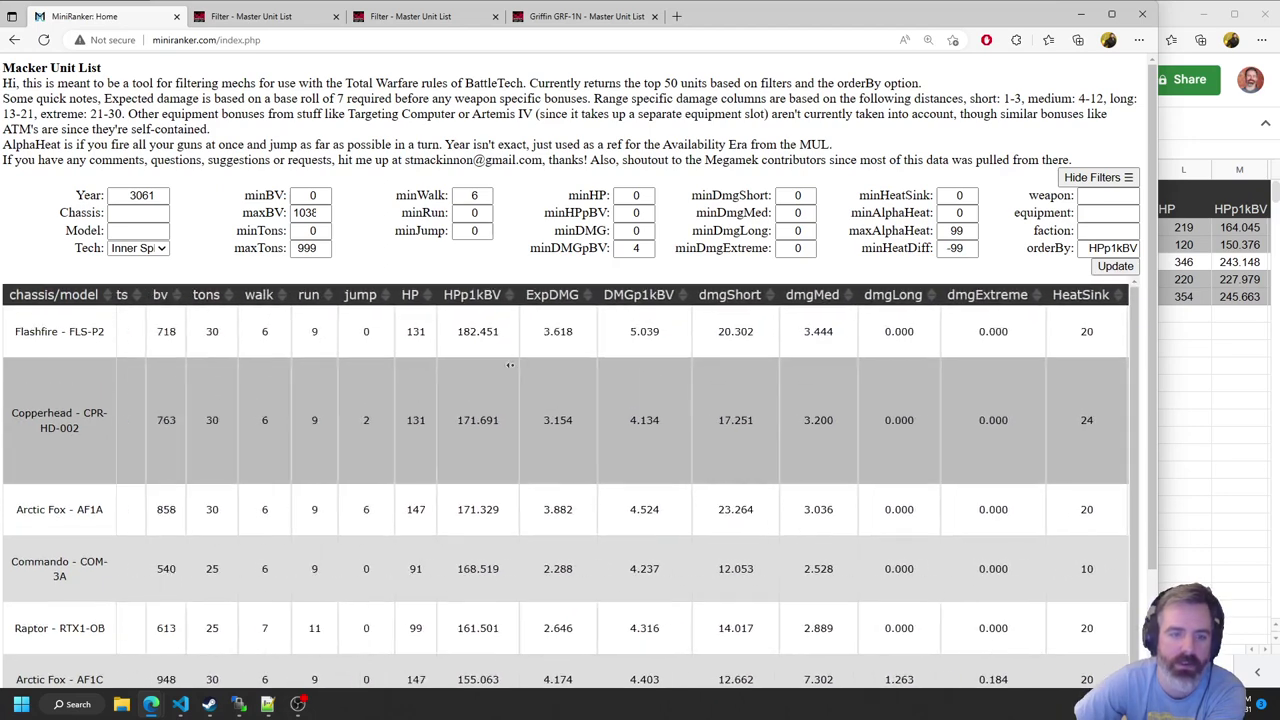
scroll(509, 365, "left", 4)
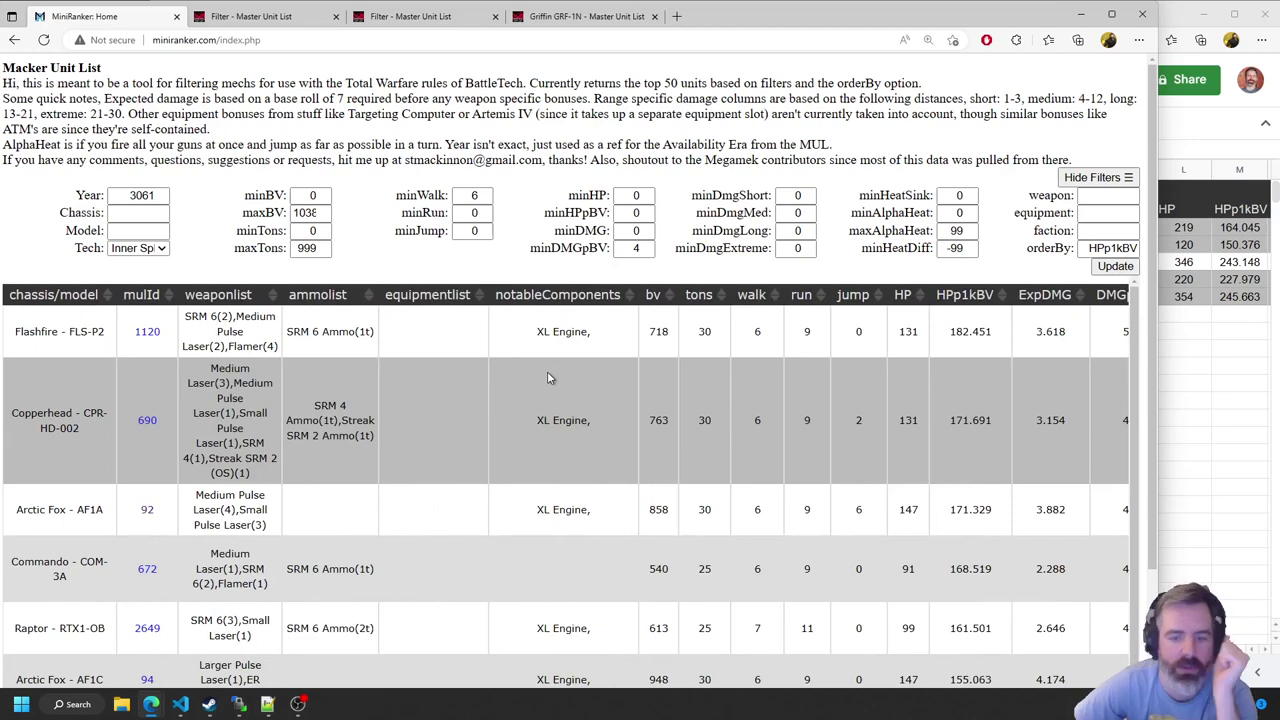
scroll(547, 376, "down", 1)
scroll(547, 377, "up", 1)
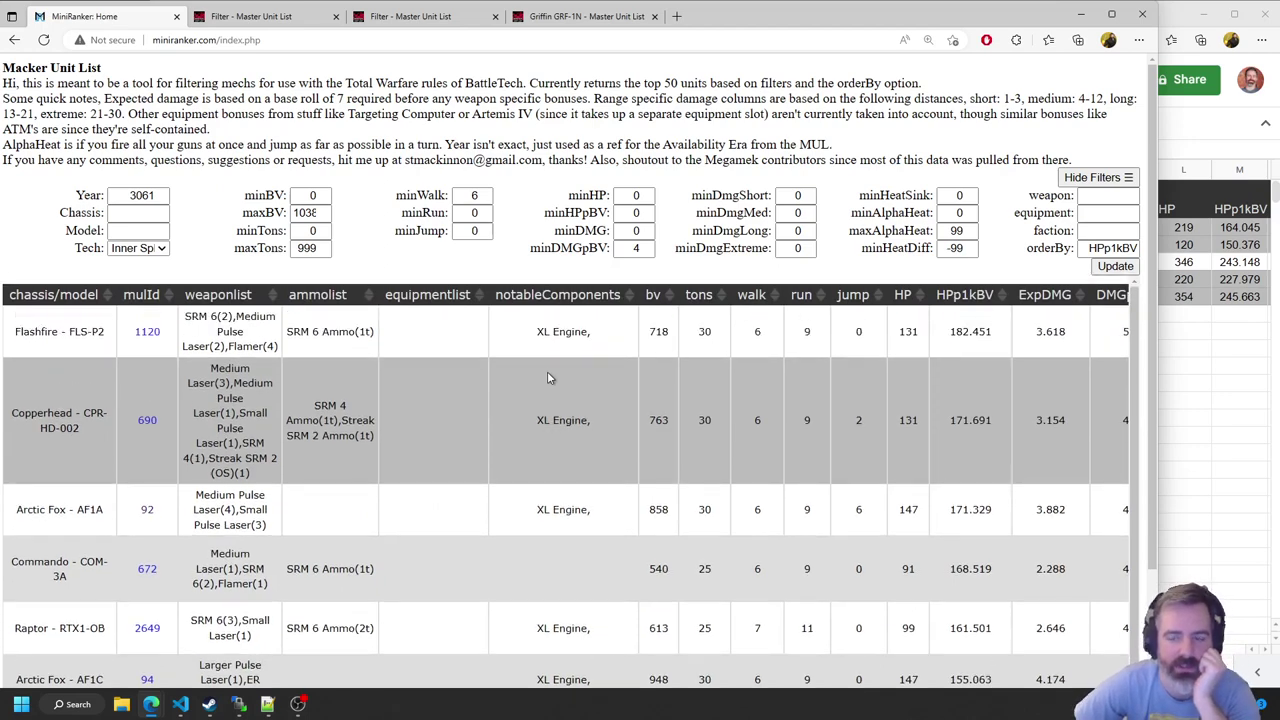
scroll(547, 377, "right", 6)
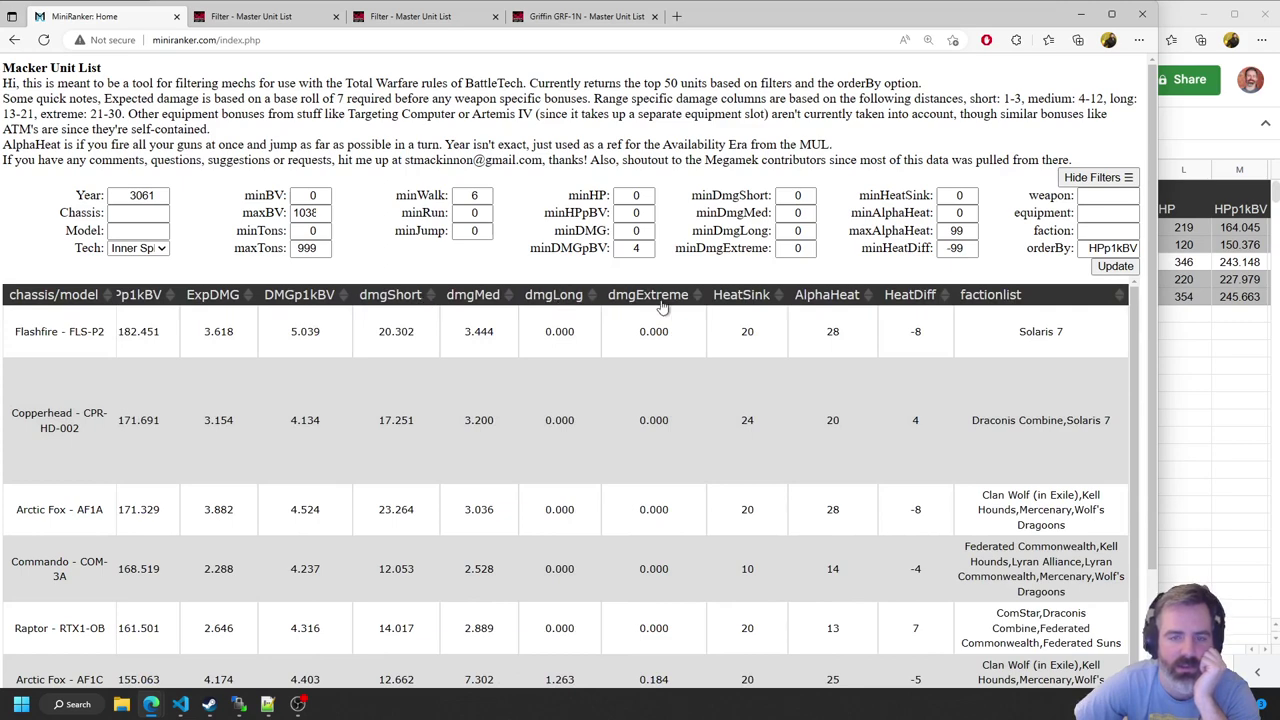
Sort the mechs by ExpDMG in descending order and check the Raptor RTX1-OC's factions, movement, damage, equipment and weapons
left_click(239, 297)
left_click(239, 297)
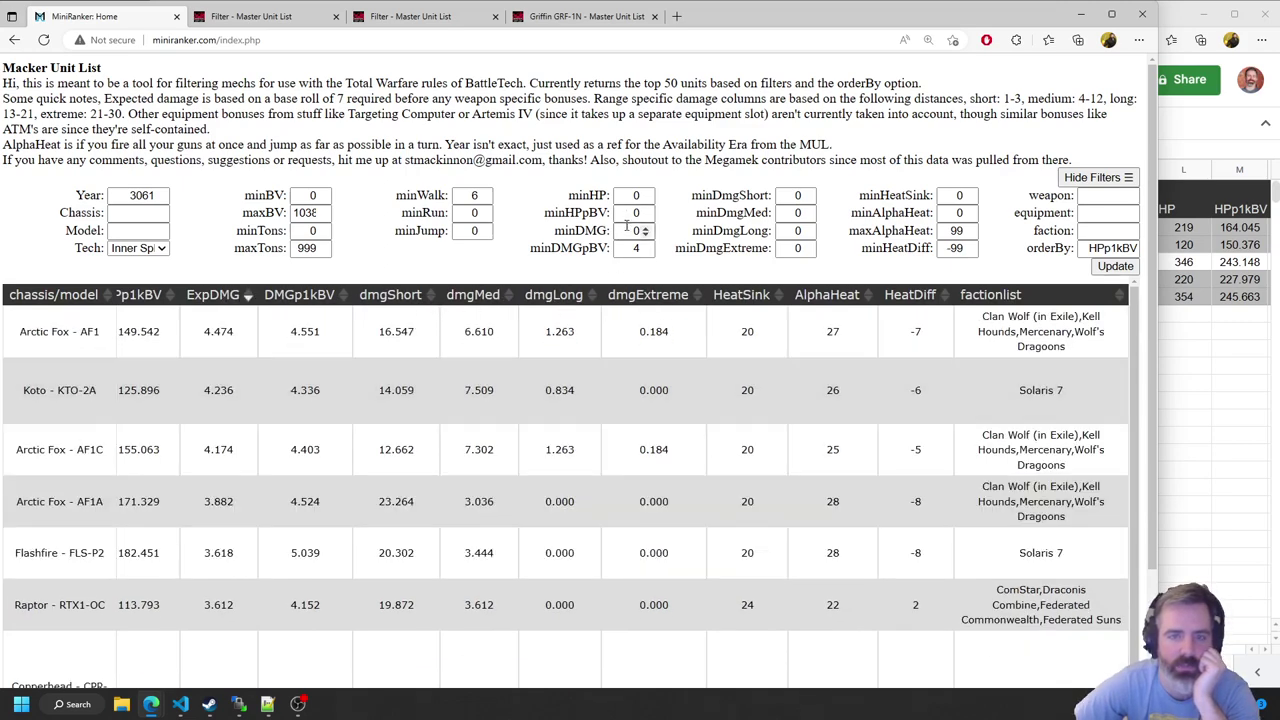
scroll(357, 370, "left", 5)
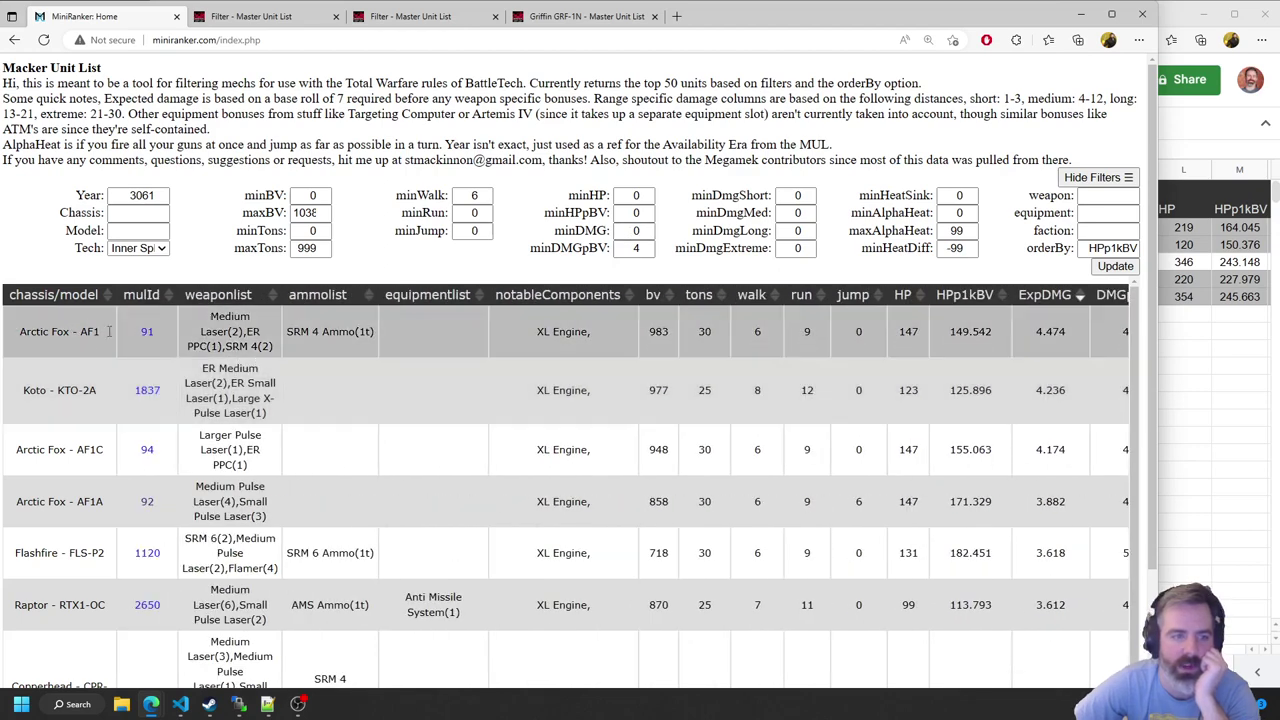
scroll(500, 390, "right", 10)
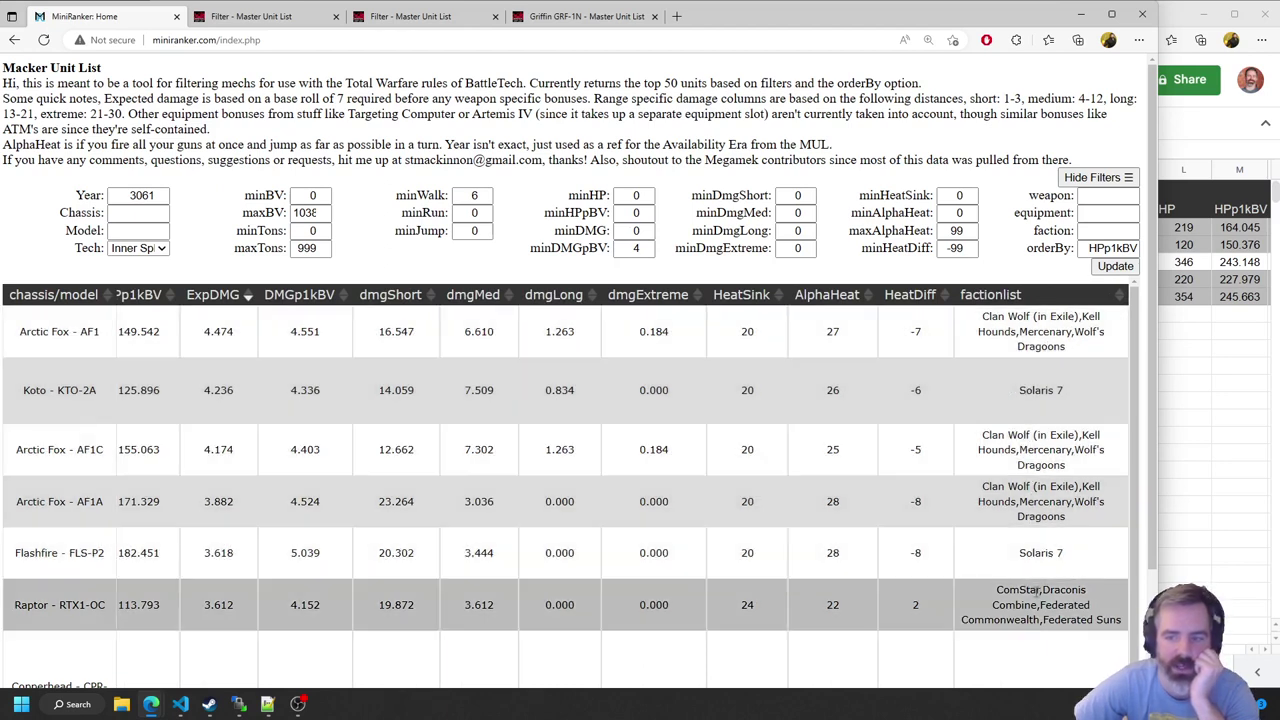
scroll(893, 605, "left", 10)
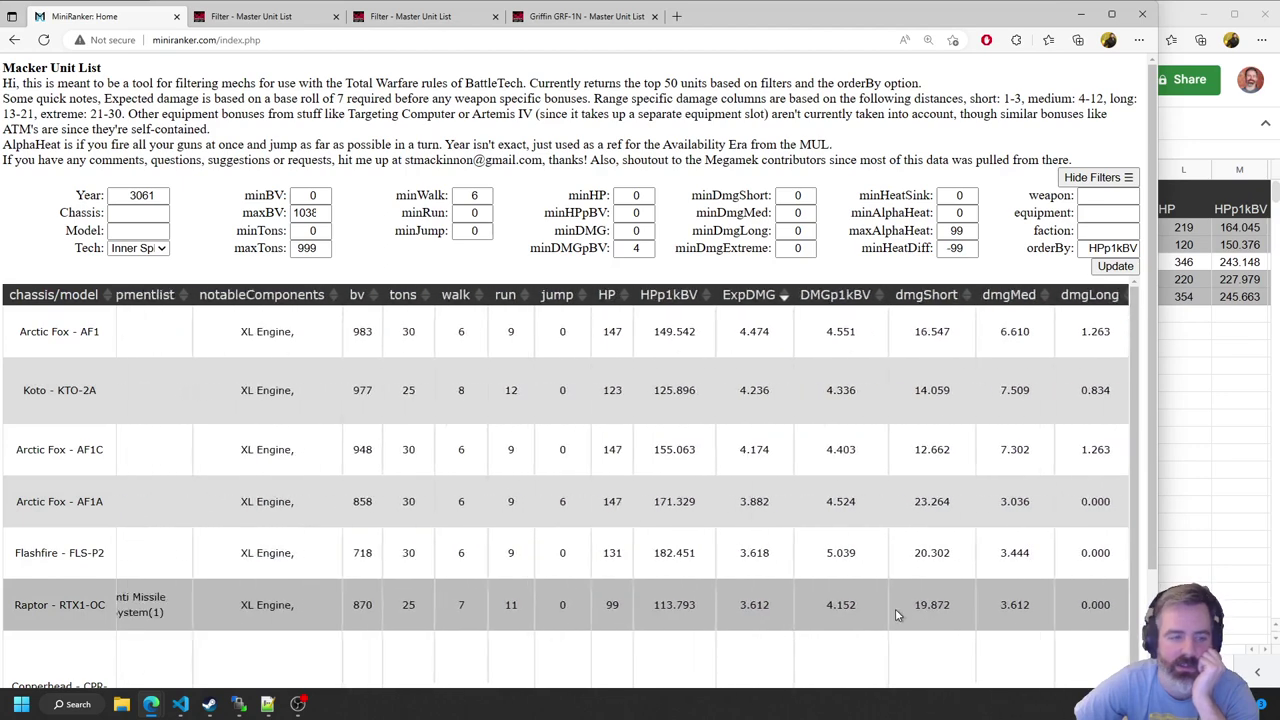
scroll(893, 605, "down", 1)
scroll(890, 600, "down", 2)
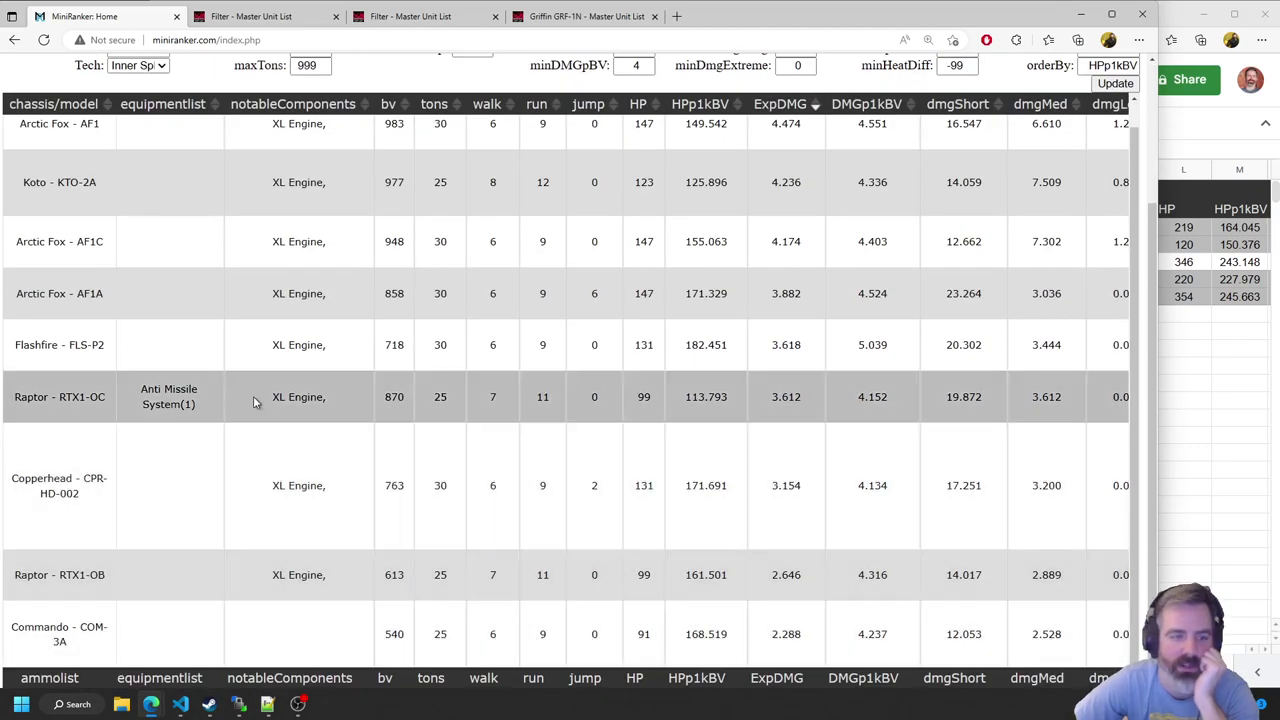
scroll(254, 401, "left", 3)
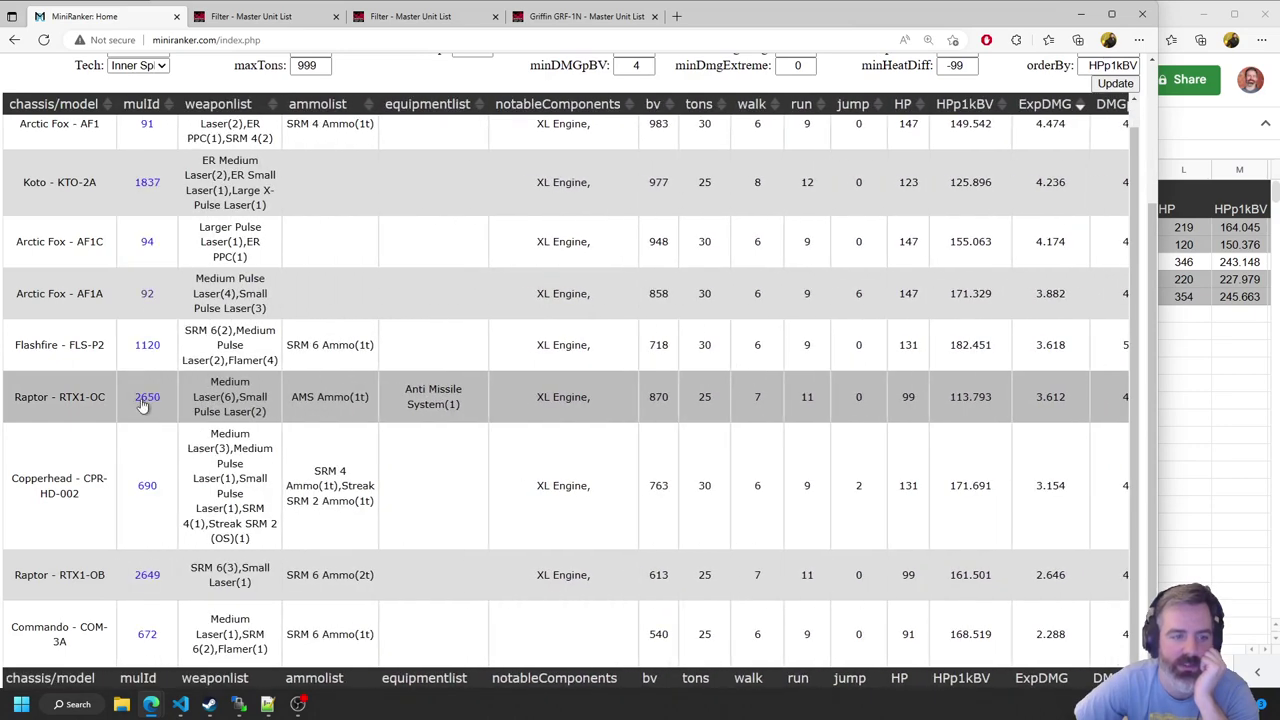
Open the Raptor RTX1-OC's Master Unit List page in a new tab, view its details and return to the mech list
right_click(140, 397)
left_click(205, 408)
left_click(262, 17)
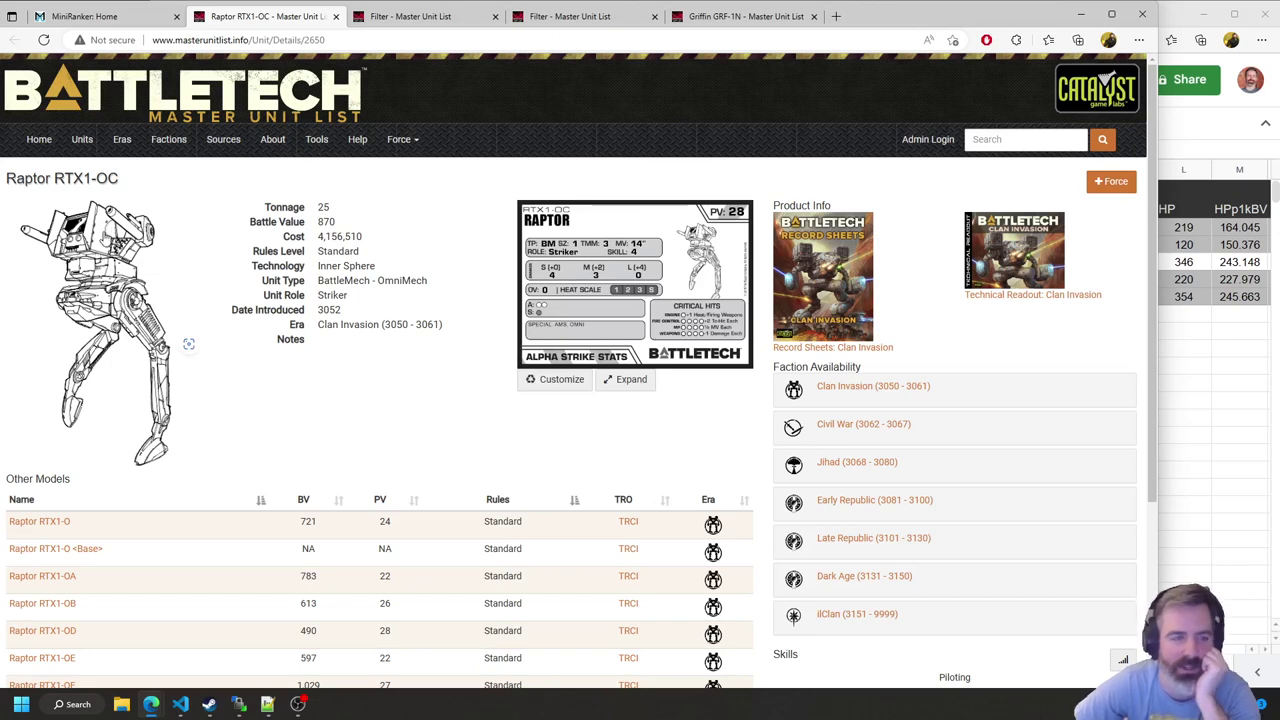
left_click(118, 18)
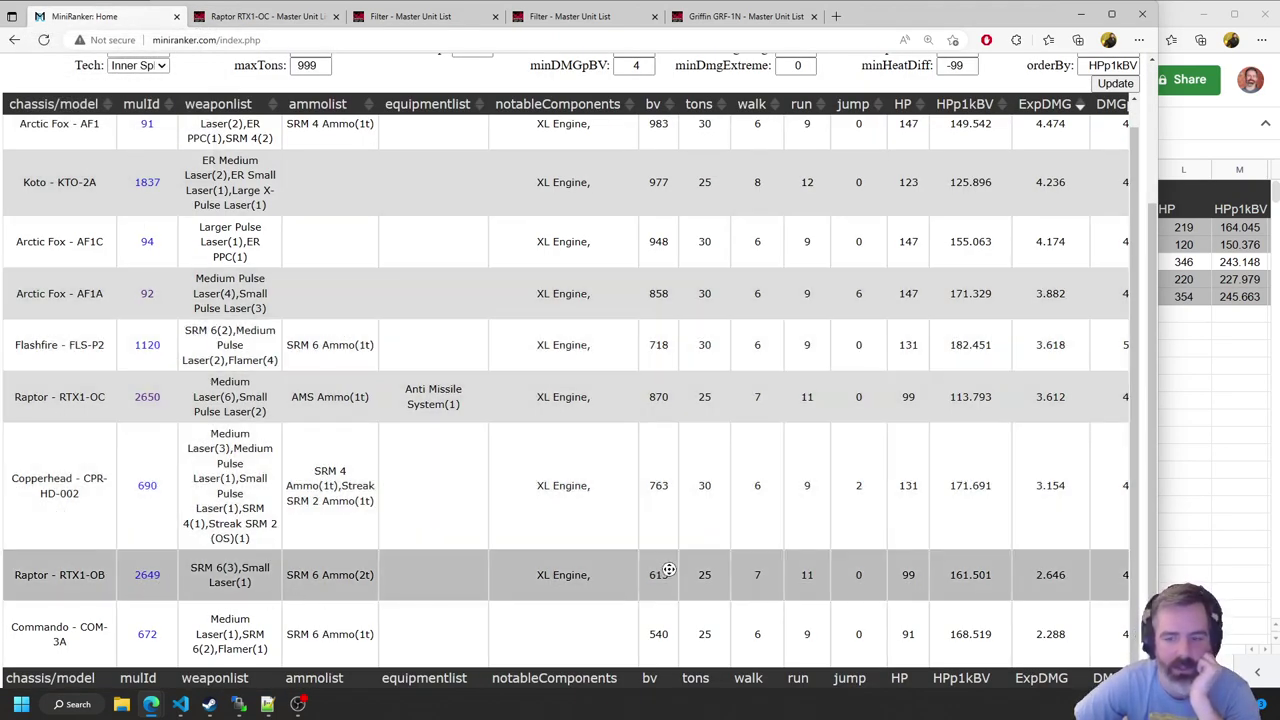
Check the Raptor RTX1-OB's HP, HPp1kBV, damage, weapons, heat and faction columns
scroll(668, 569, "right", 3)
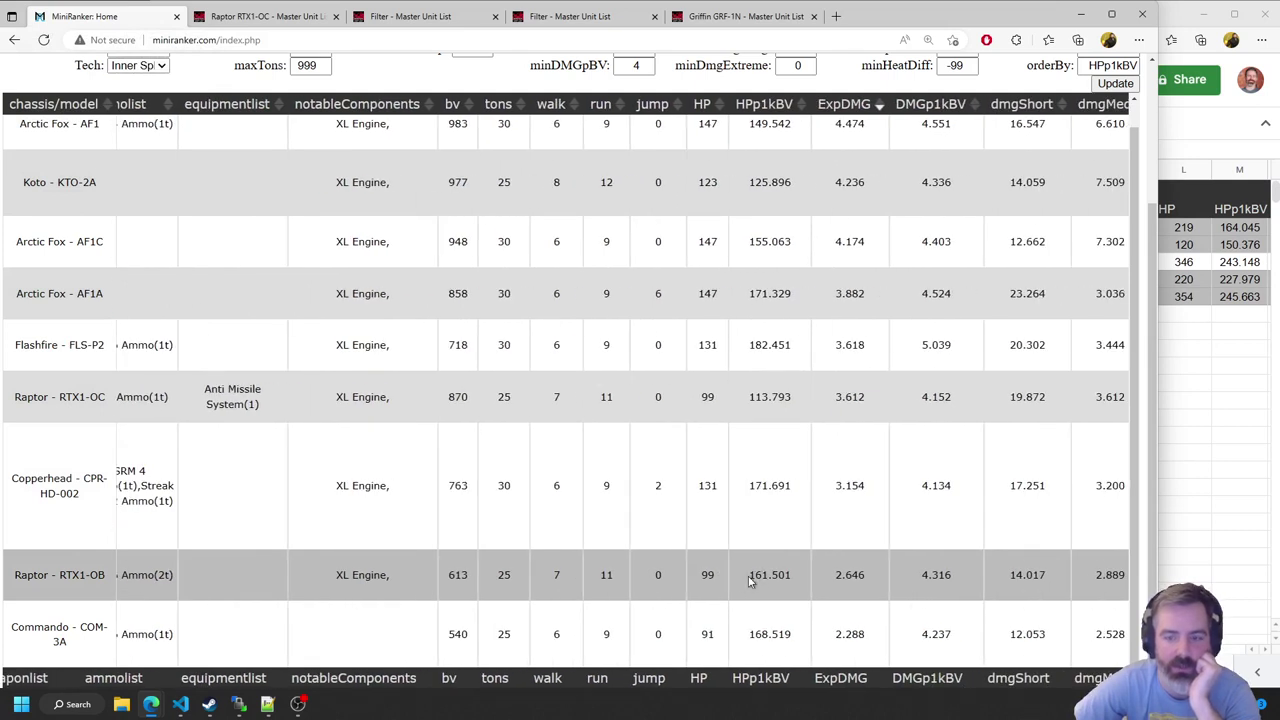
double_click(760, 575)
left_click(708, 576)
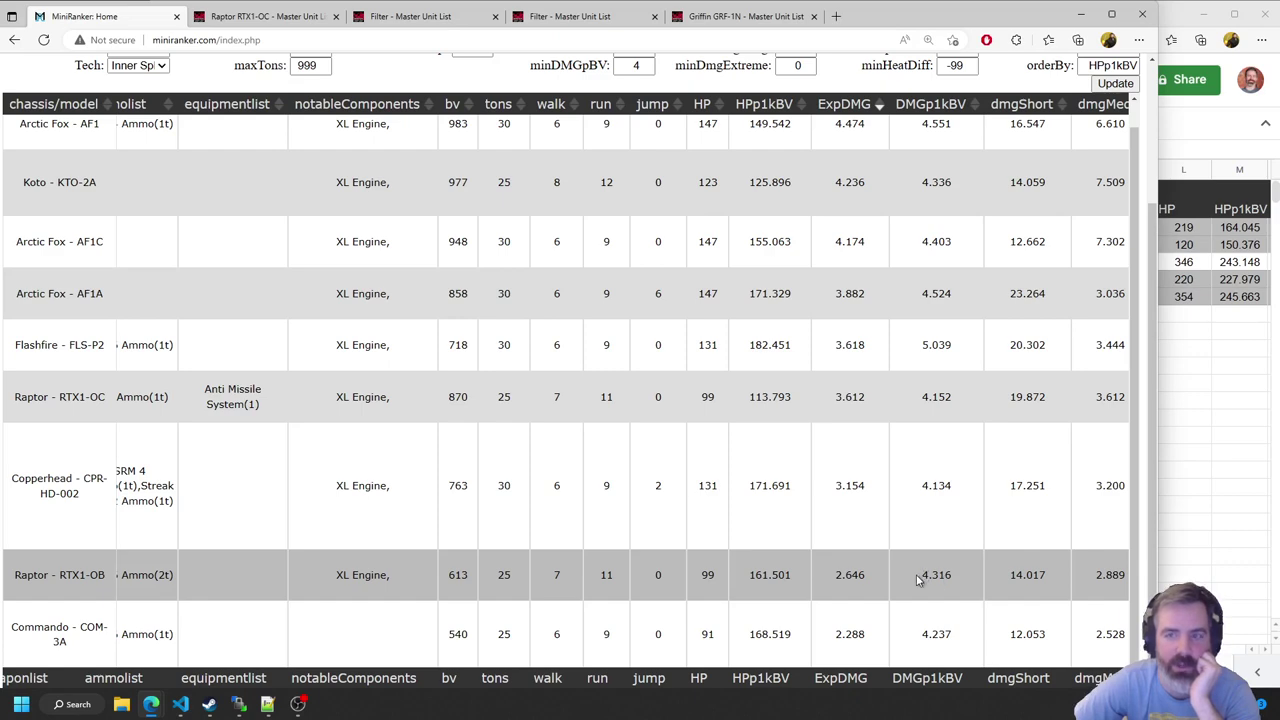
scroll(871, 574, "left", 3)
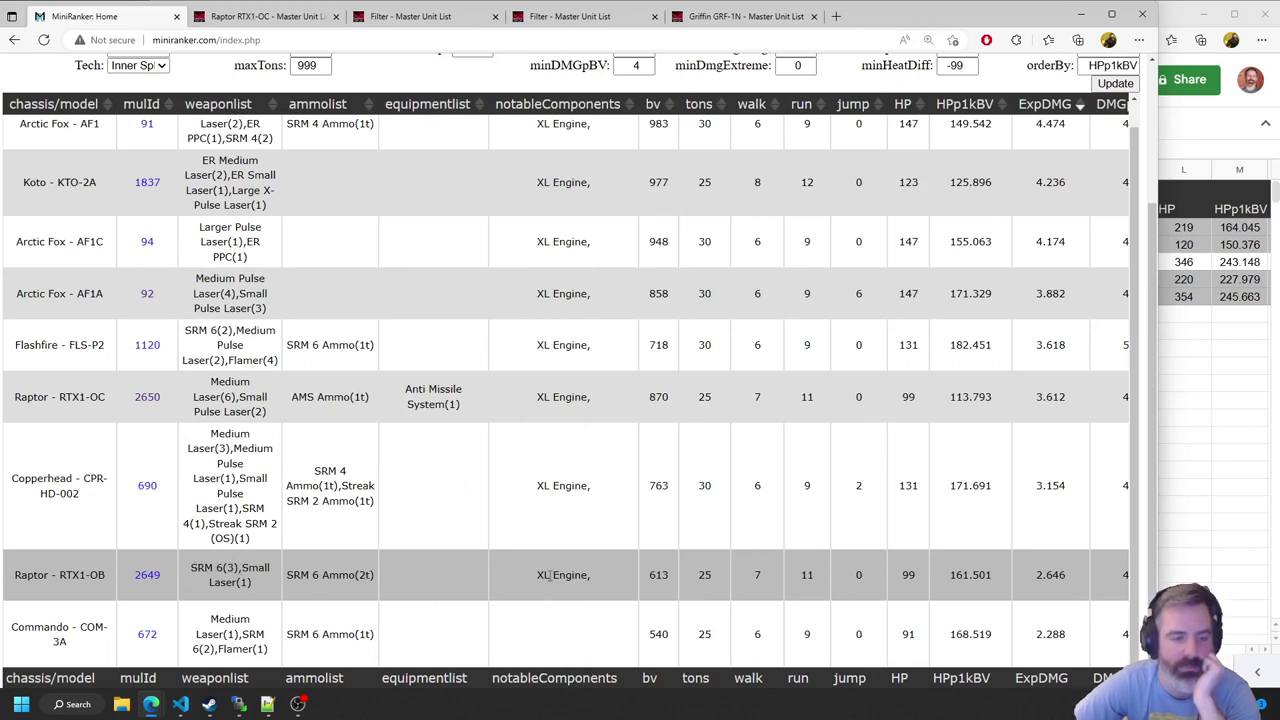
scroll(680, 576, "right", 10)
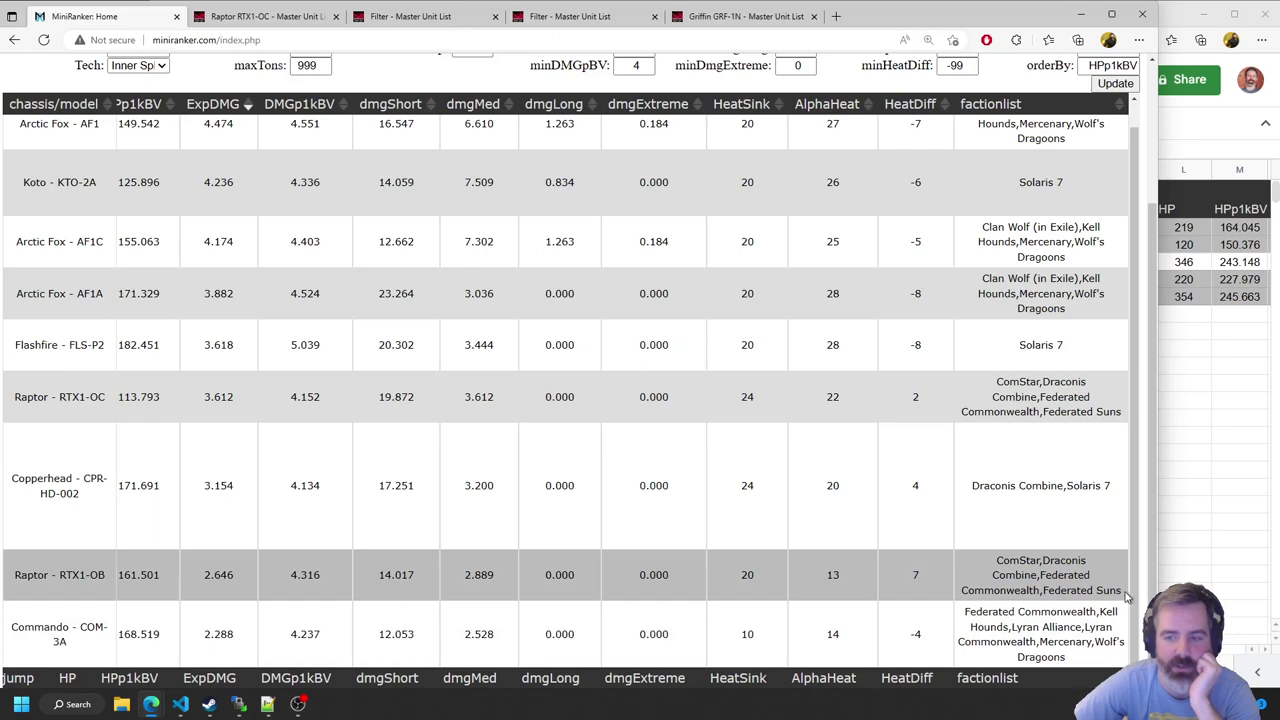
Copy the Raptor RTX1-OB row from the mech list into row 8 of the Google Sheets spreadsheet
left_click_drag(1125, 596, 15, 588)
left_click(1195, 330)
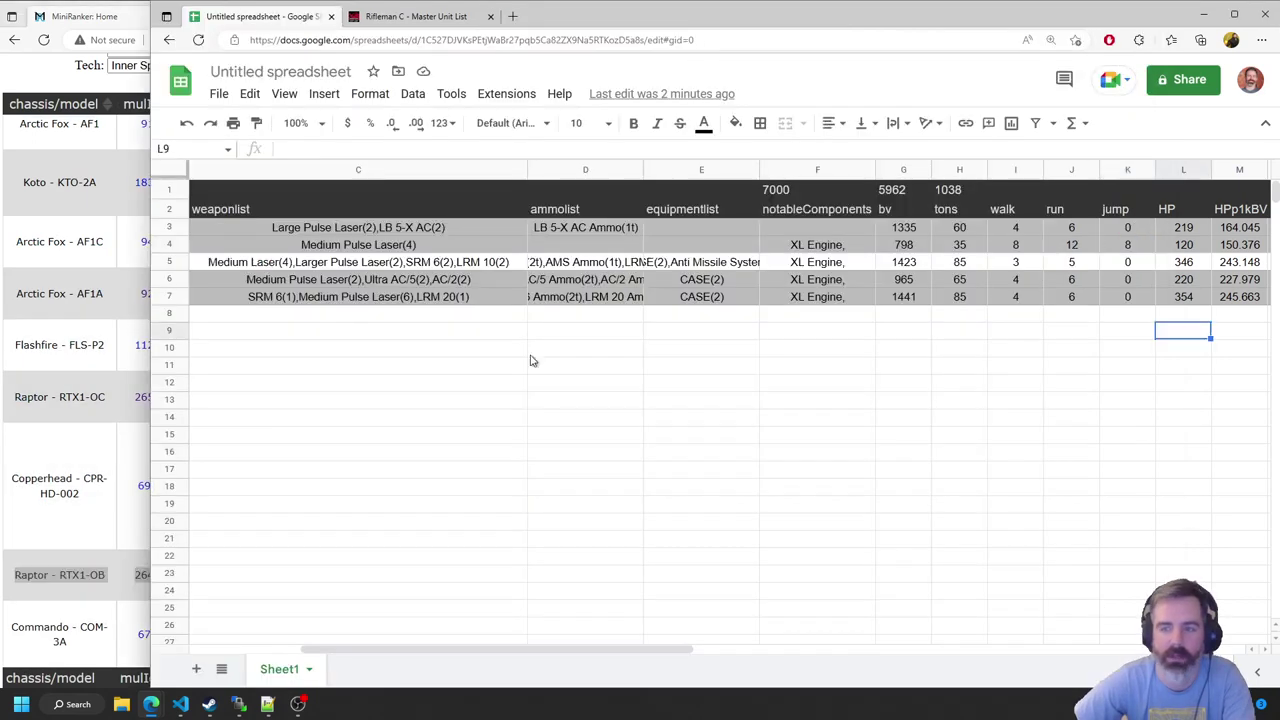
left_click(214, 313)
left_click_drag(677, 647, 622, 652)
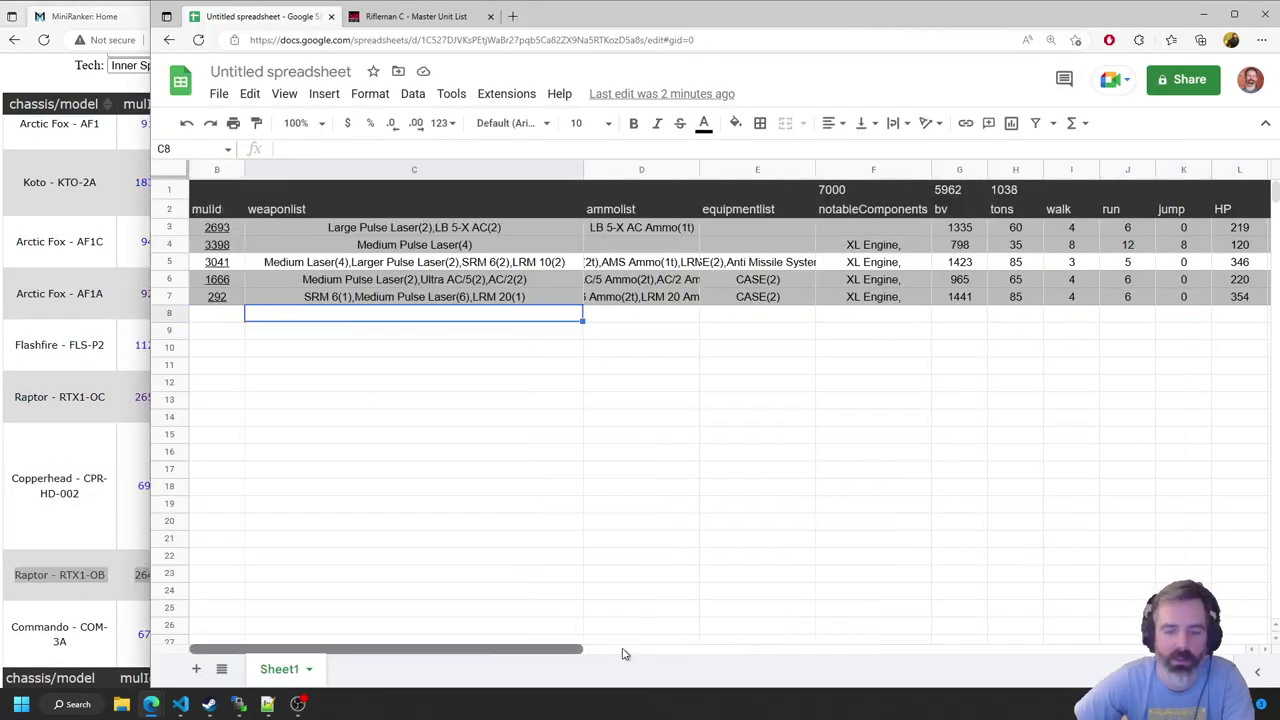
left_click(258, 318)
key("ctrl+v")
left_click(476, 393)
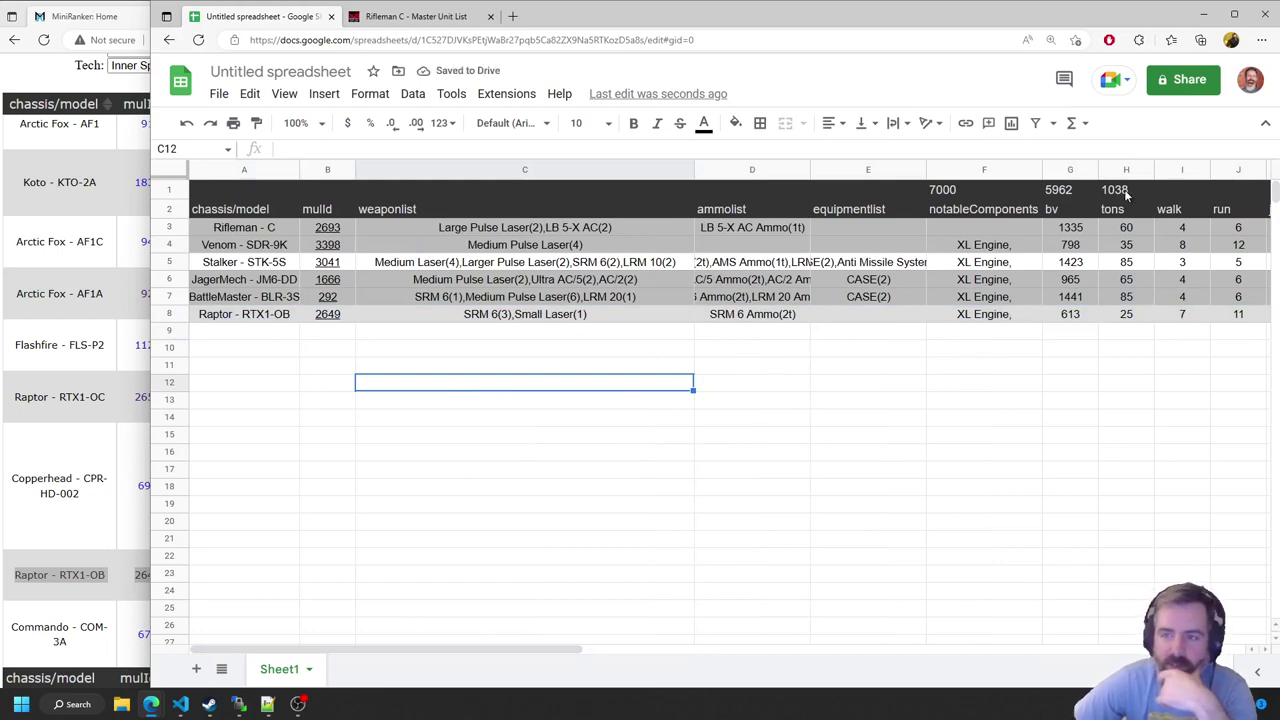
Extend the BV total in G1 to sum G3:G8 and check the remaining BV formula in H1
left_click(1063, 191)
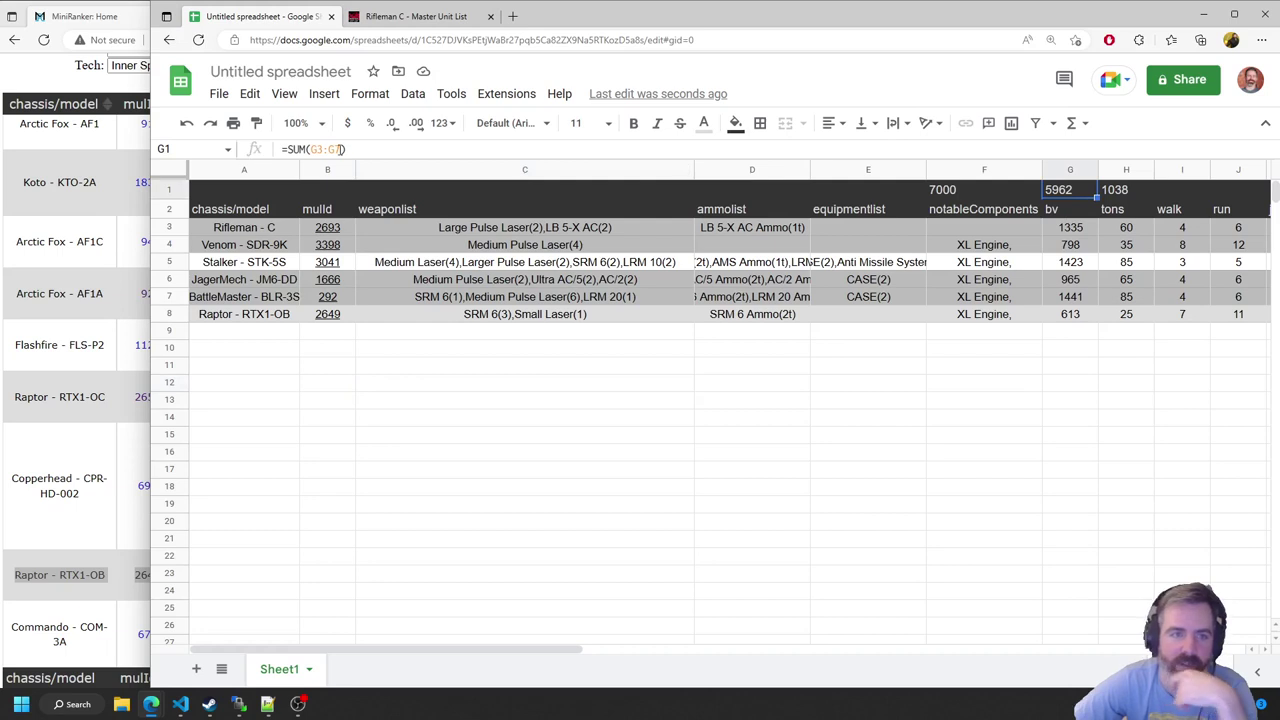
key("F2")
key("BackSpace")
key("BackSpace")
type("8)")
key("Return")
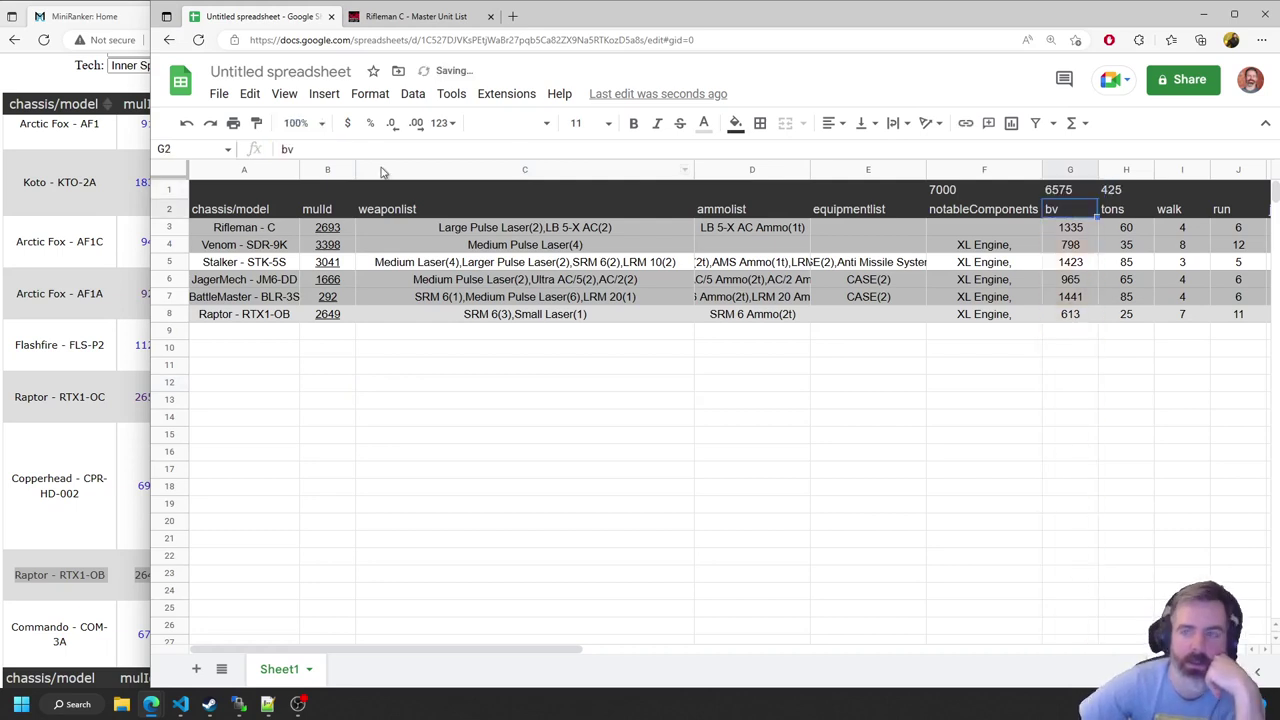
left_click(1116, 194)
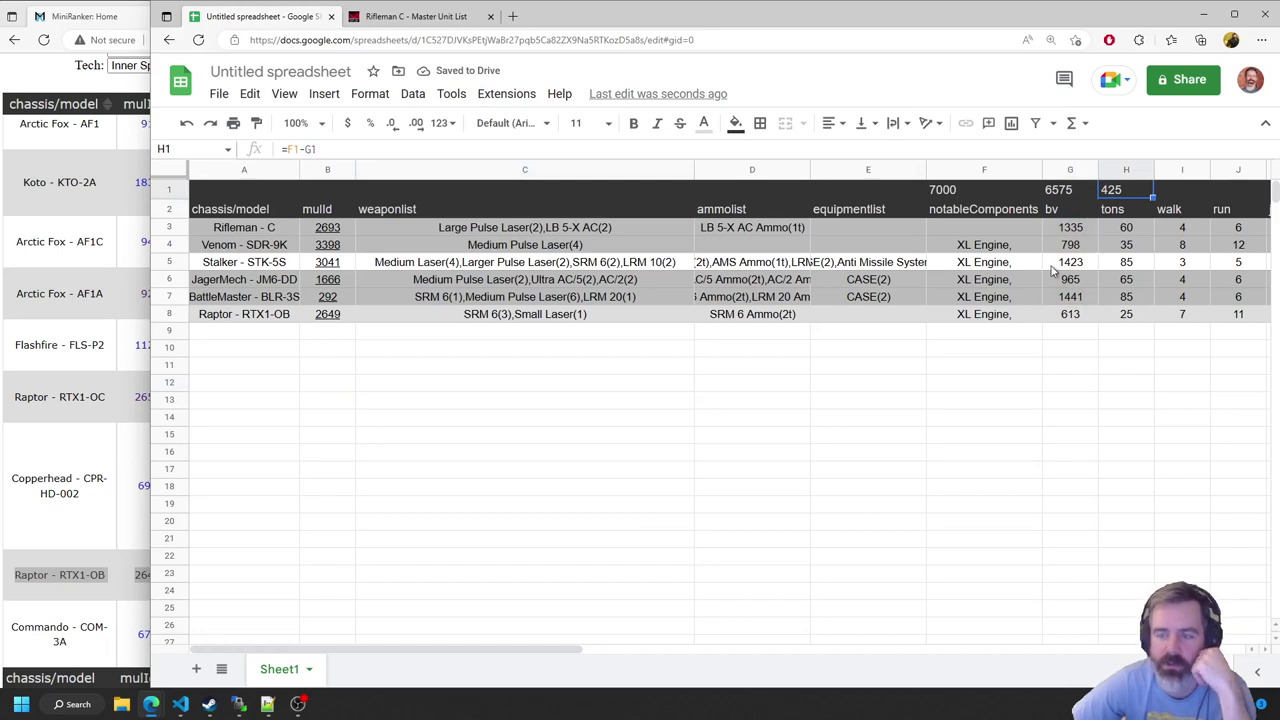
Left-align the contents of all cells in the sheet
left_click(598, 352)
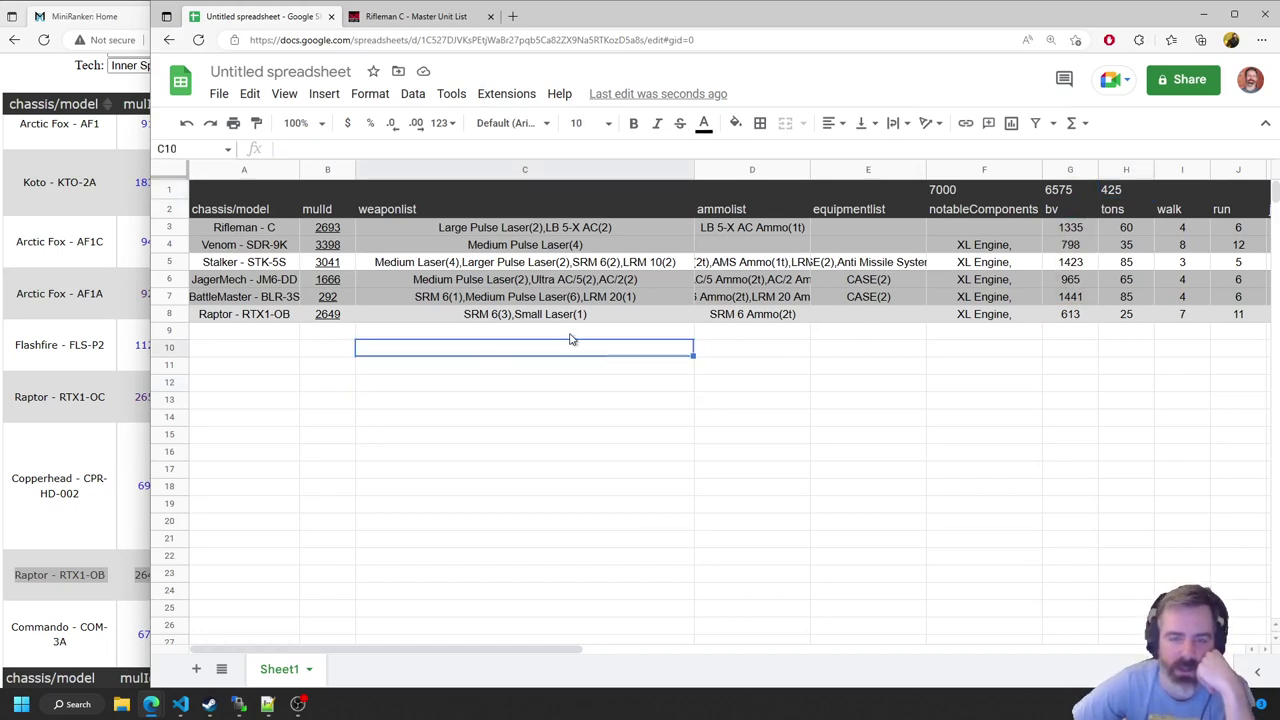
left_click(569, 335)
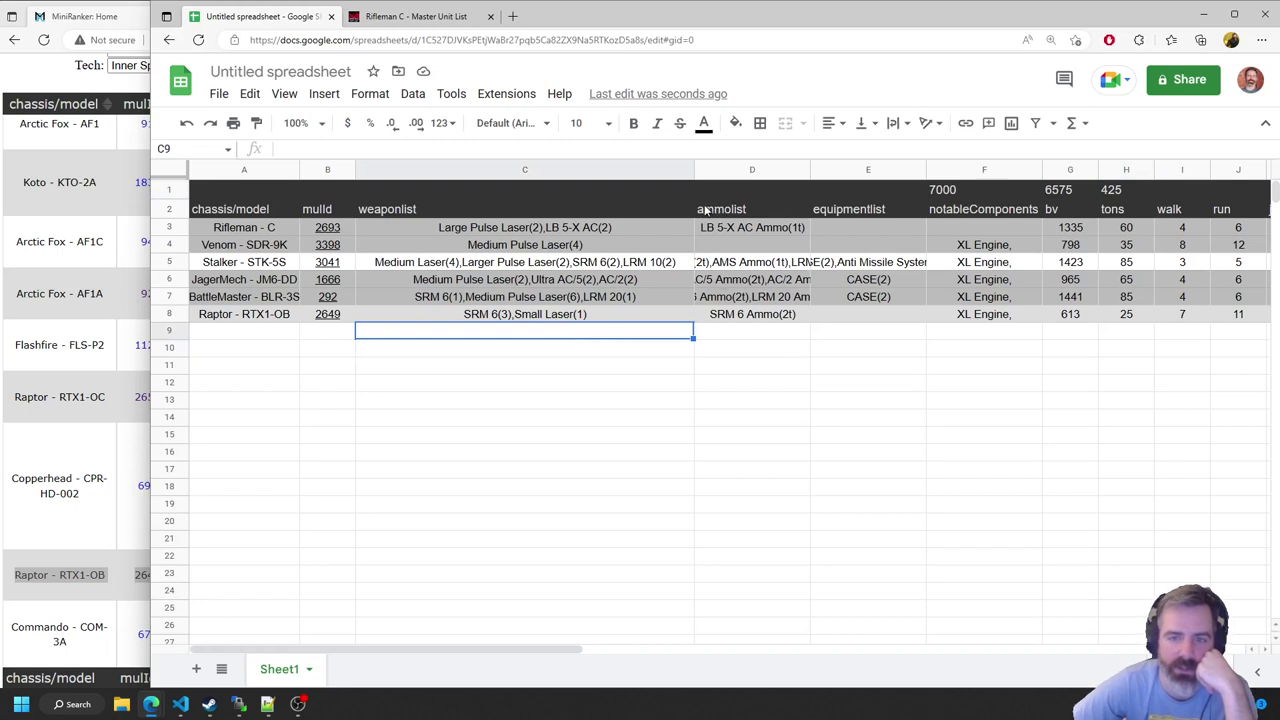
left_click(179, 175)
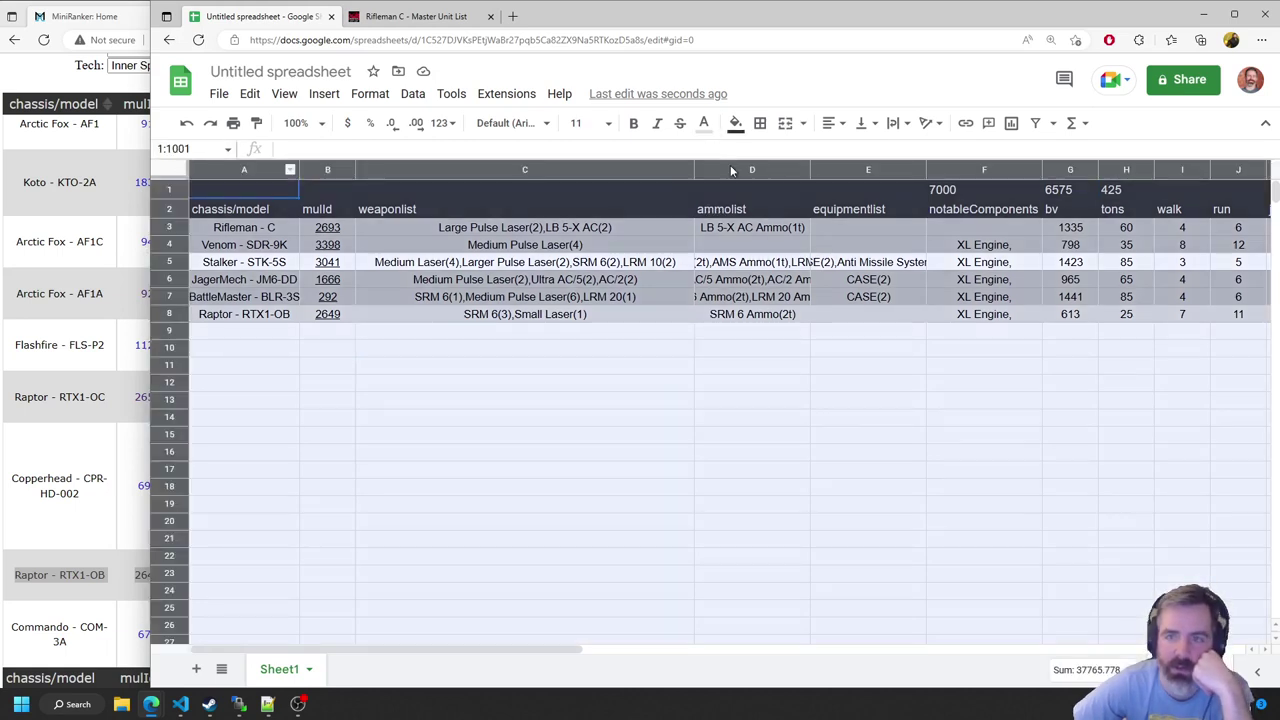
left_click(833, 123)
left_click(831, 151)
left_click(612, 369)
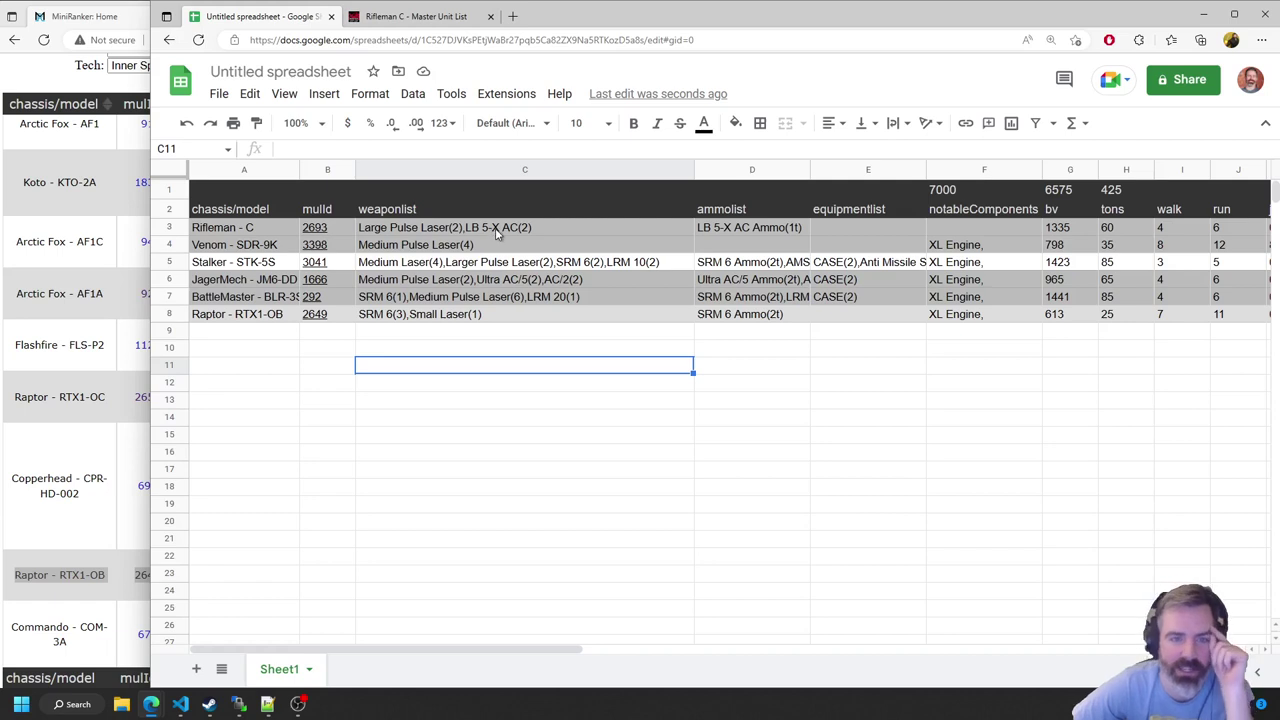
Review the equipmentlist entries of the chosen mechs for CASE and Anti Missile System
left_click(862, 264)
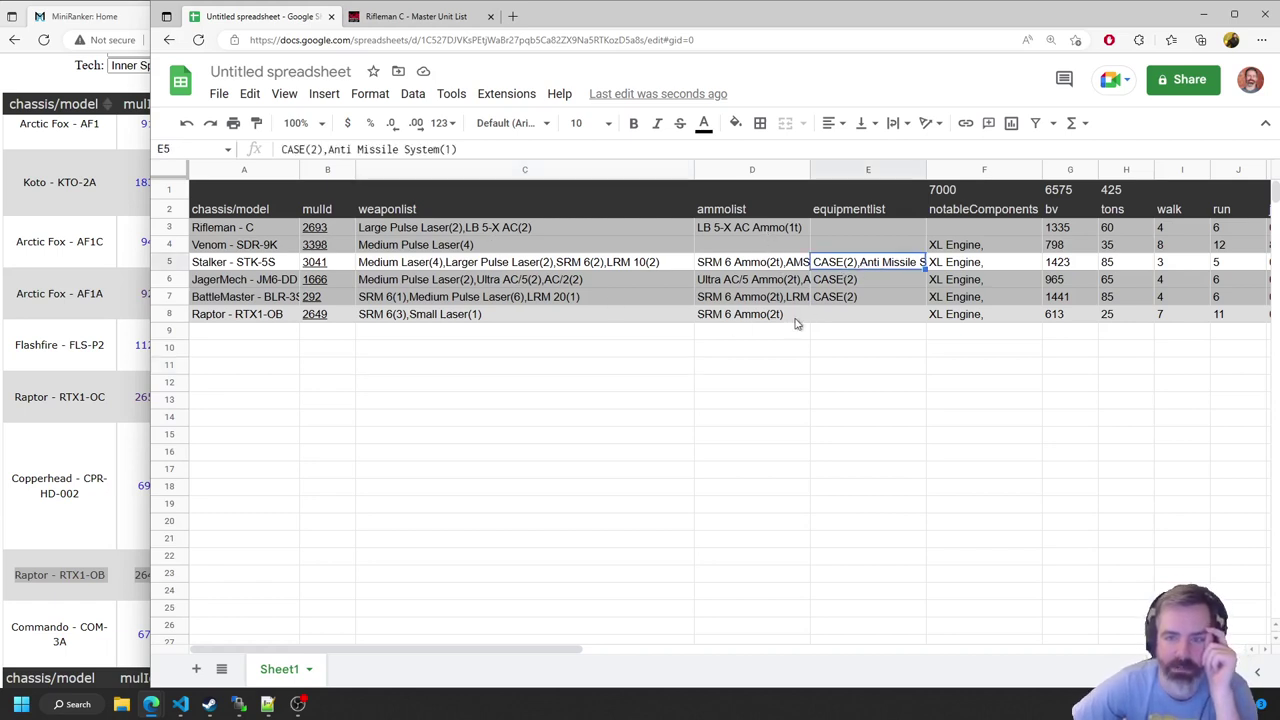
left_click(855, 227)
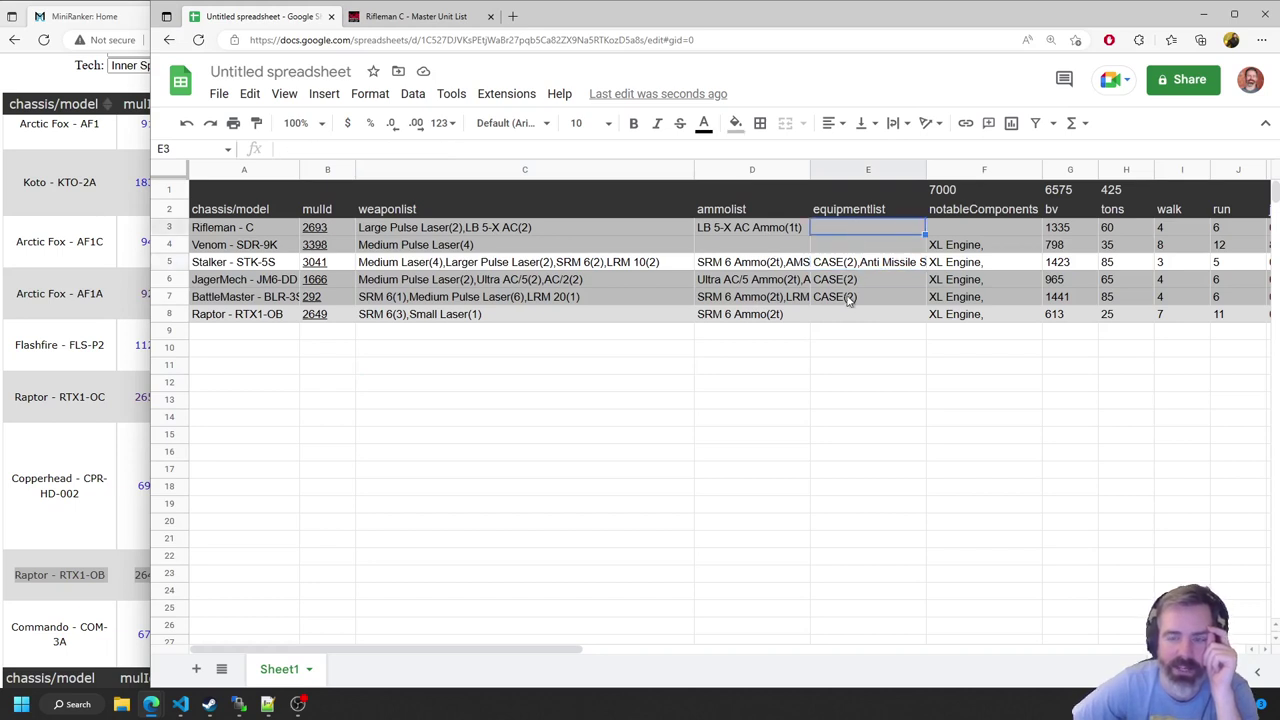
left_click(850, 315)
left_click(850, 245)
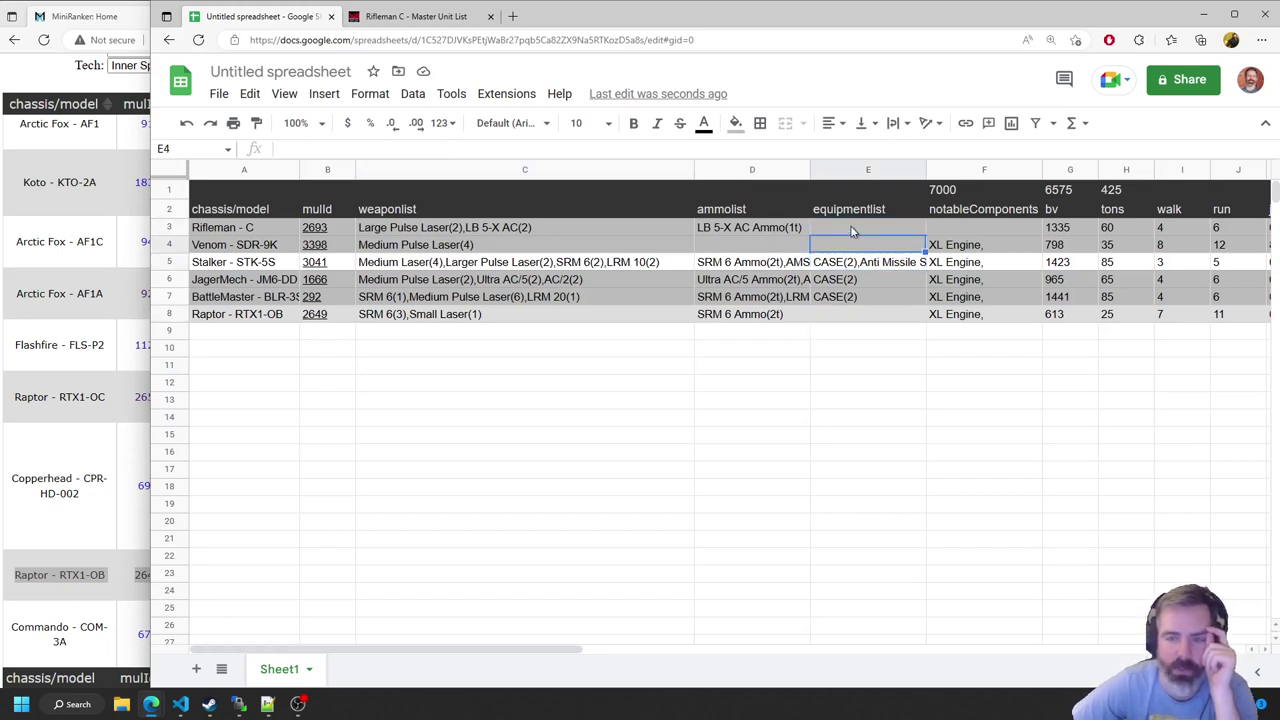
left_click(853, 231)
left_click(889, 369)
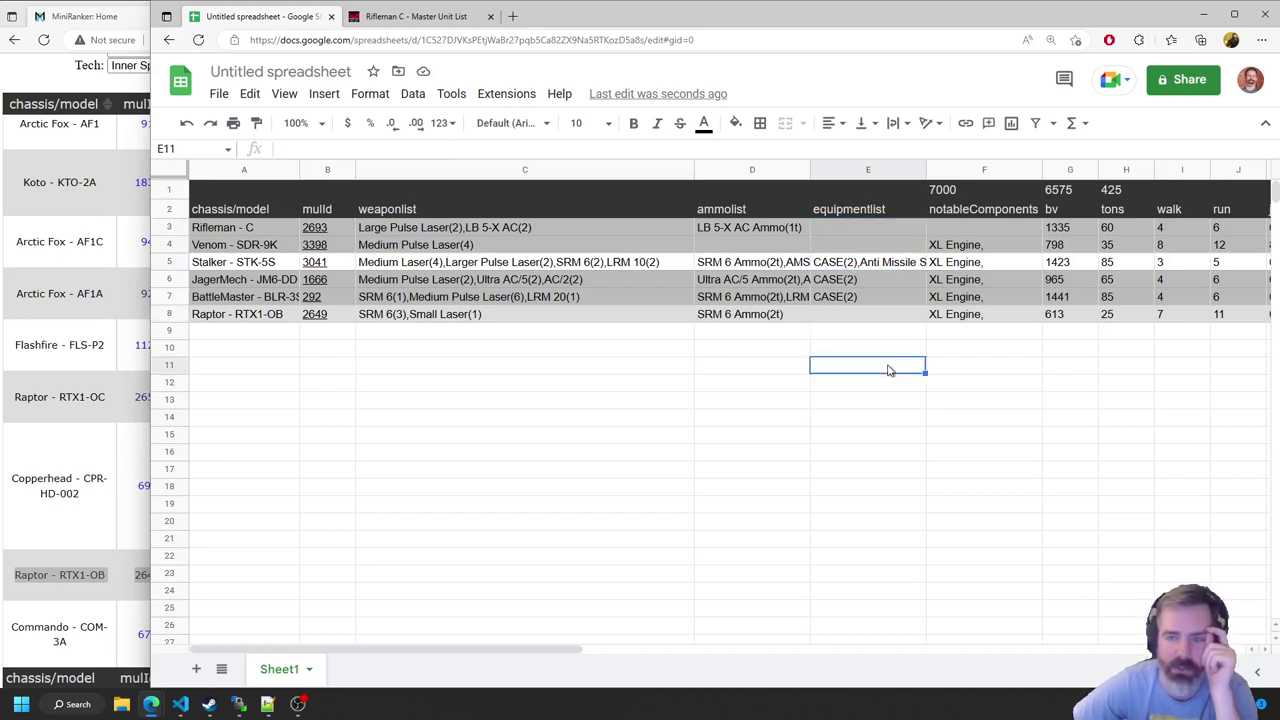
left_click(997, 358)
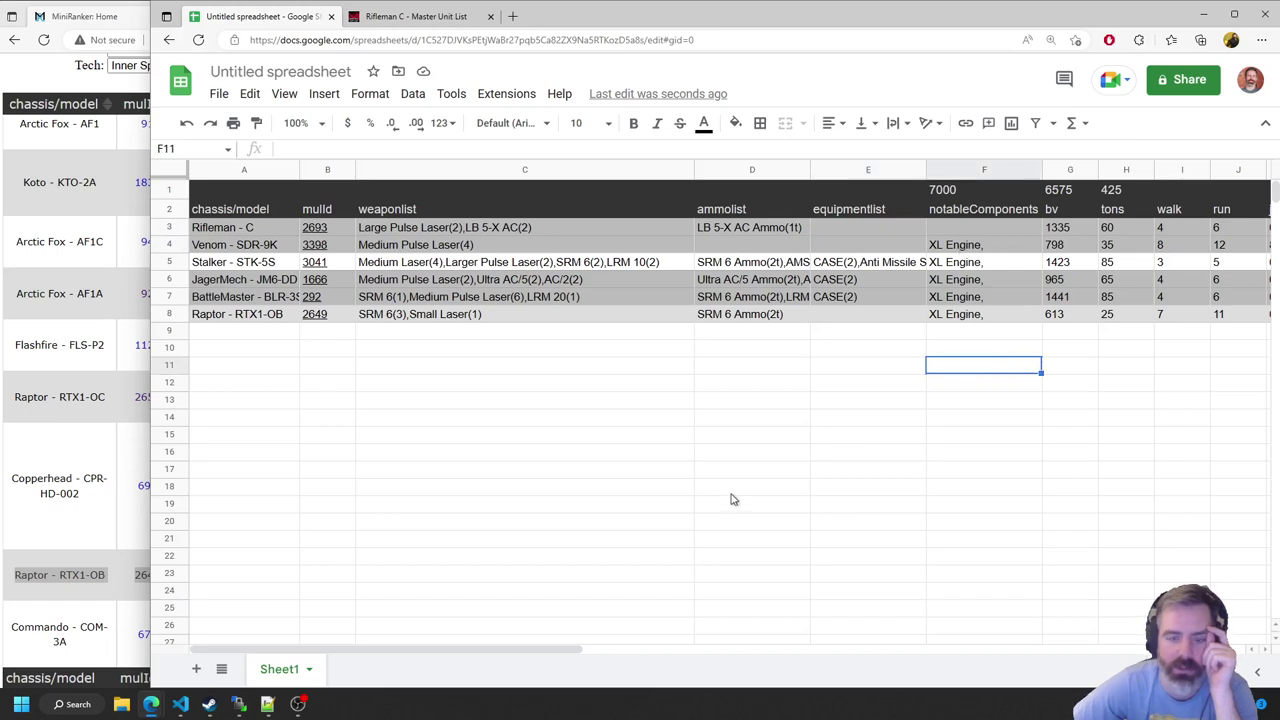
Narrow the dmgExtreme column so the damage and movement columns fit more closely together
left_click_drag(349, 657, 814, 668)
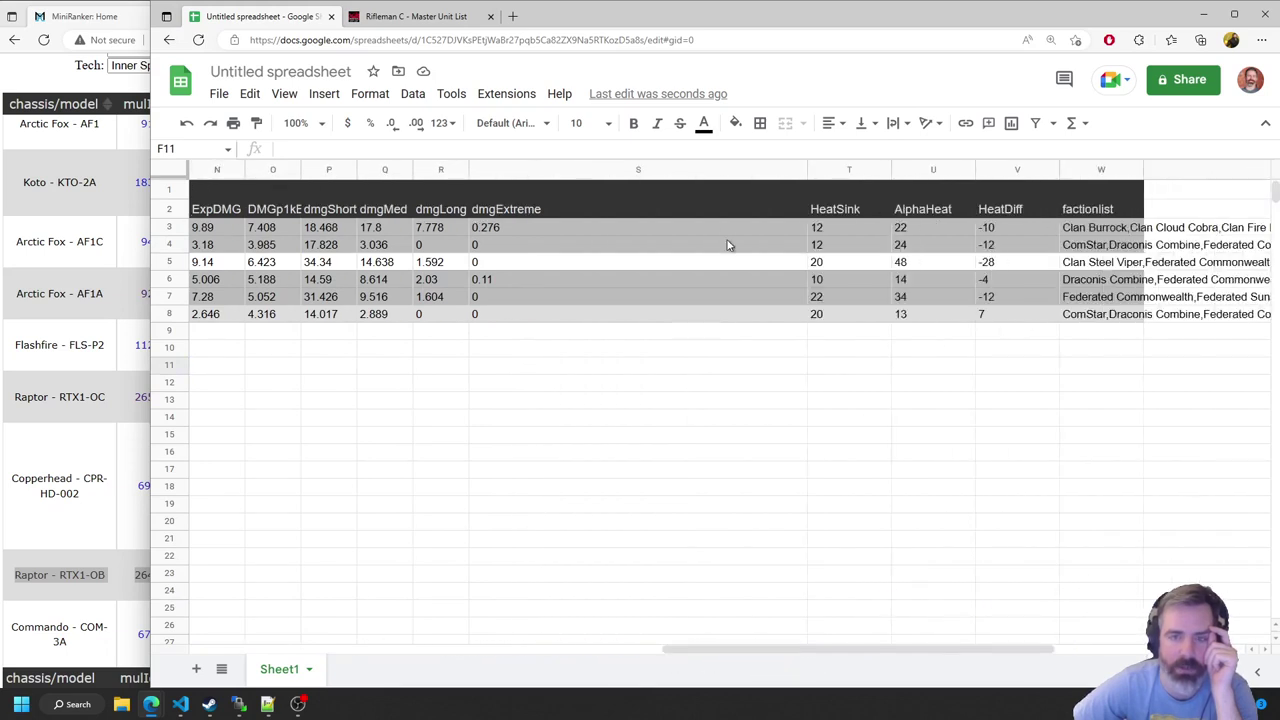
left_click_drag(807, 170, 544, 185)
left_click_drag(758, 652, 520, 645)
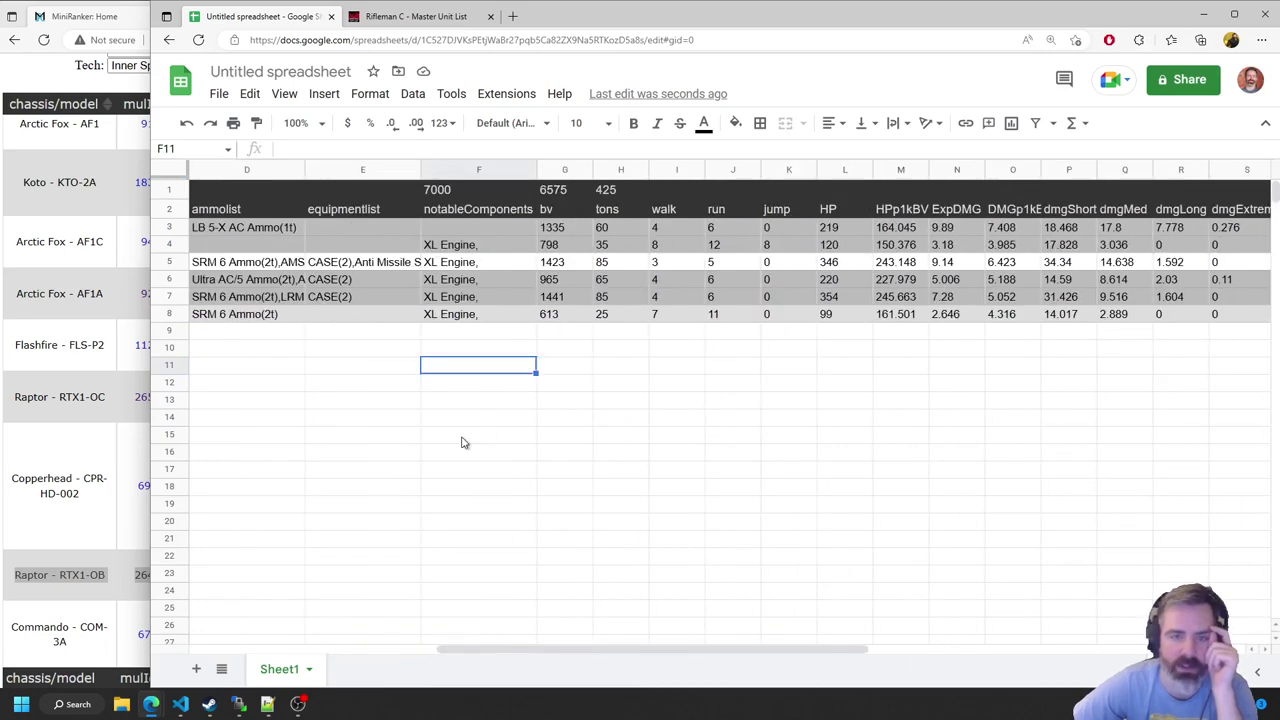
Review which of the chosen mechs list an XL Engine under notableComponents, and return to the chassis/model column
left_click(488, 247)
left_click(507, 312)
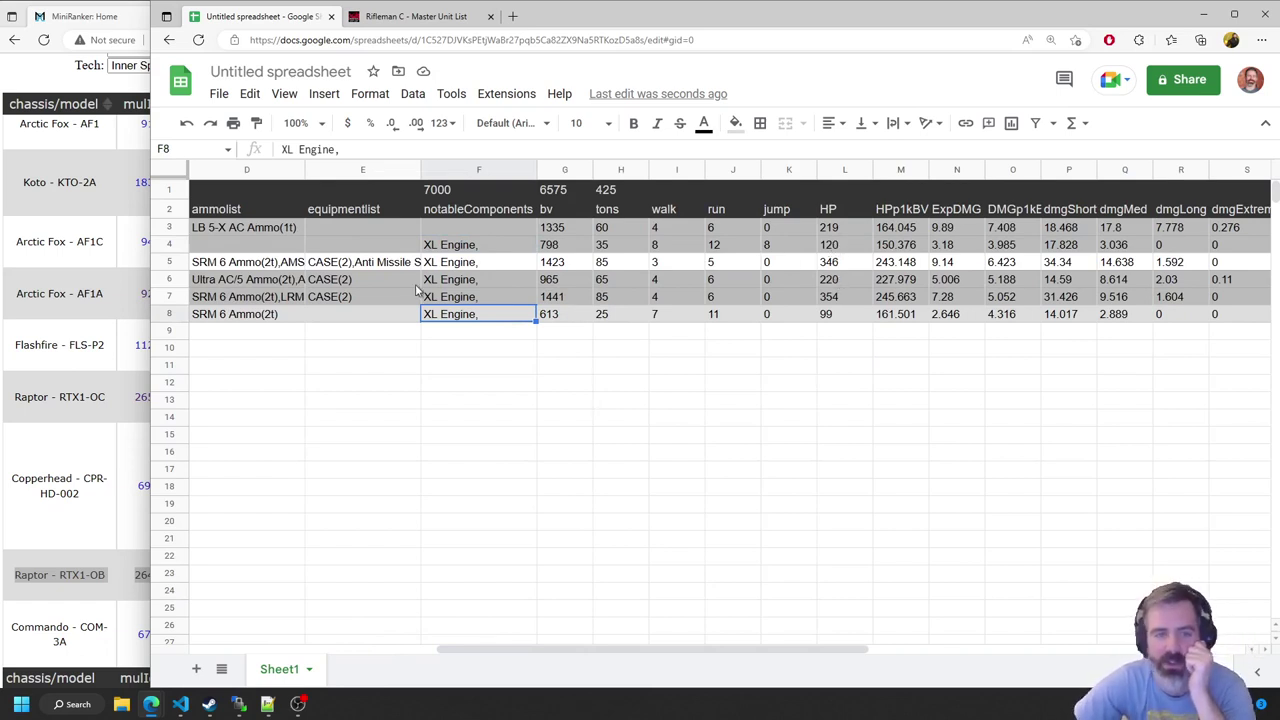
left_click(475, 227)
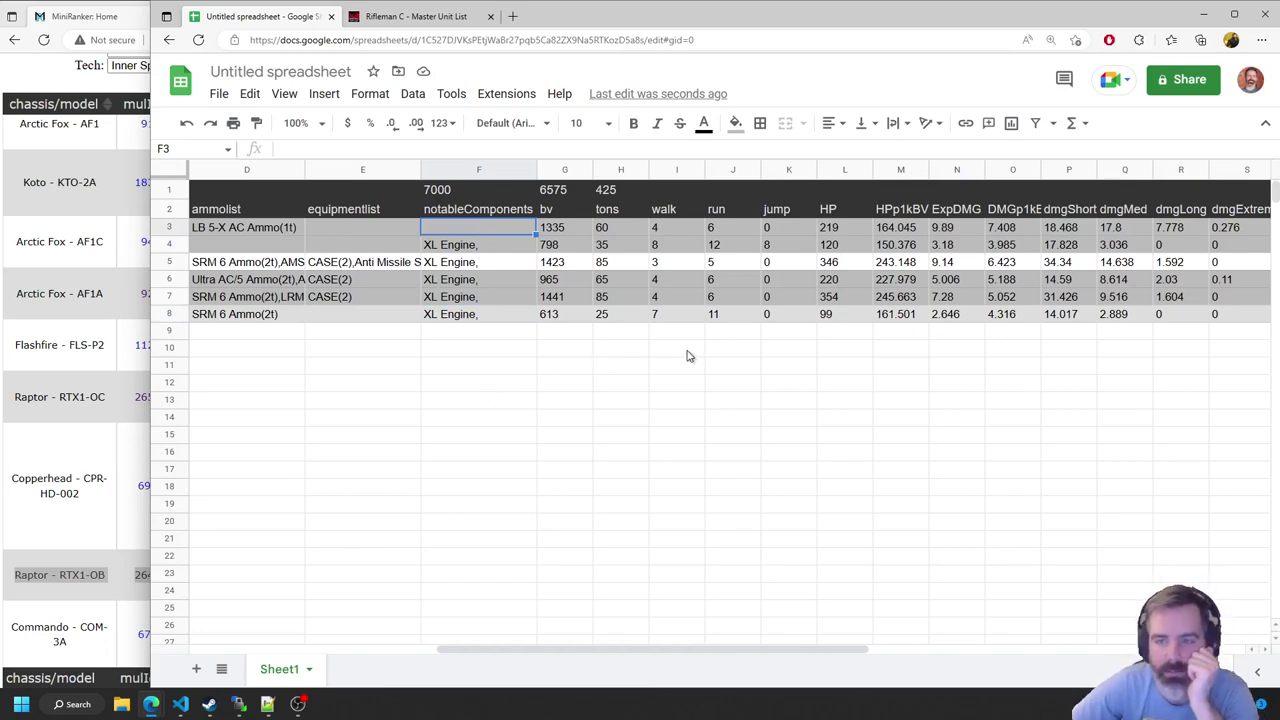
left_click(628, 386)
left_click_drag(478, 650, 228, 648)
left_click(310, 384)
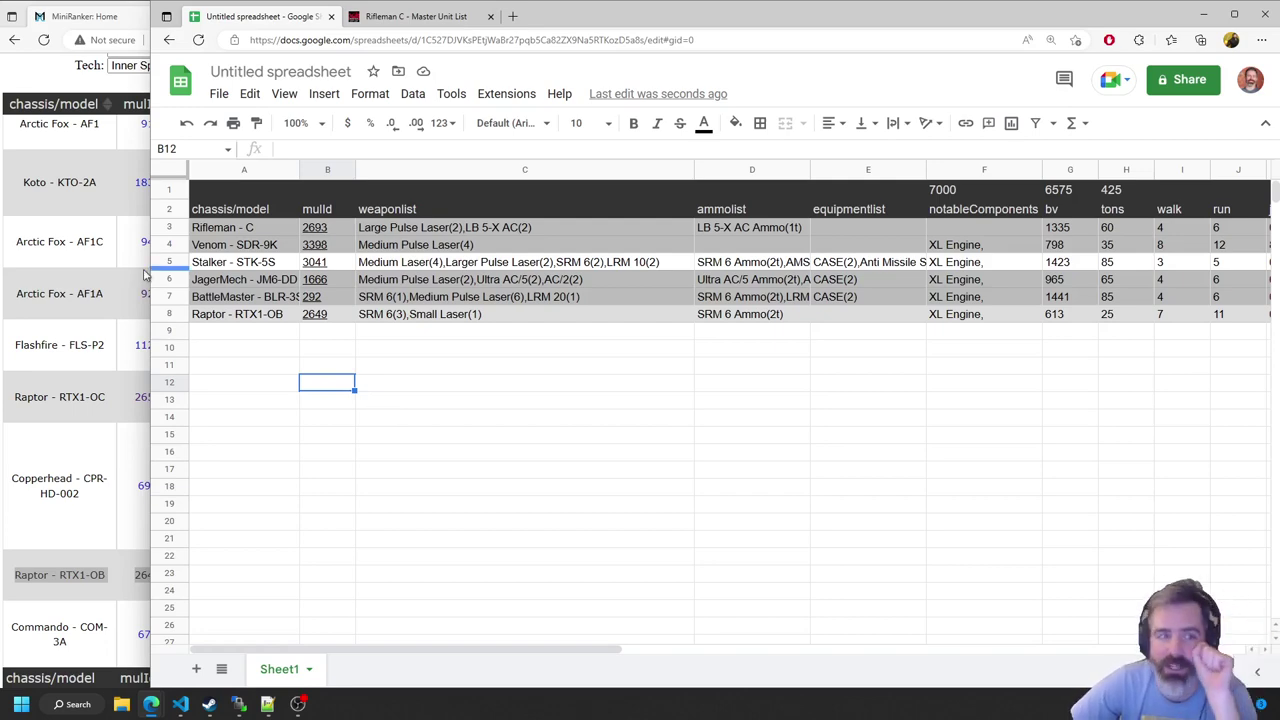
Switch back to MiniRanker and review its introductory notes, filter settings and filtered mech list
left_click(55, 88)
scroll(118, 97, "up", 2)
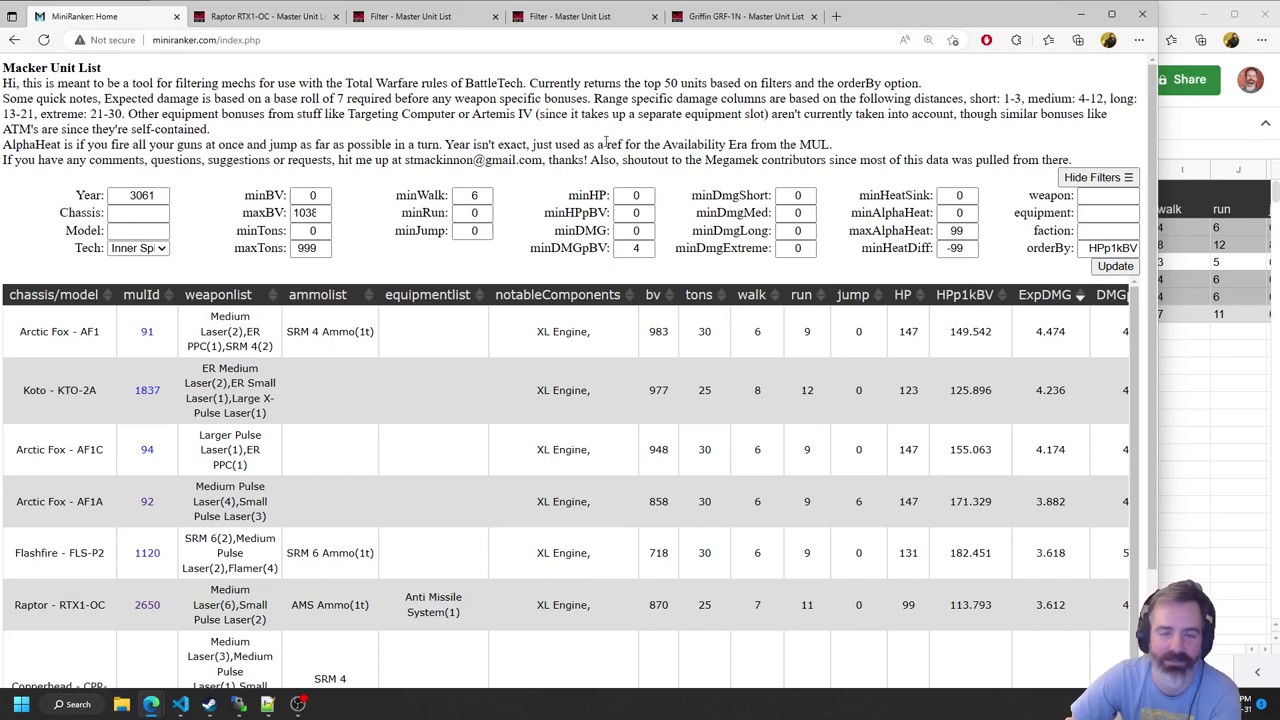
scroll(312, 445, "down", 1)
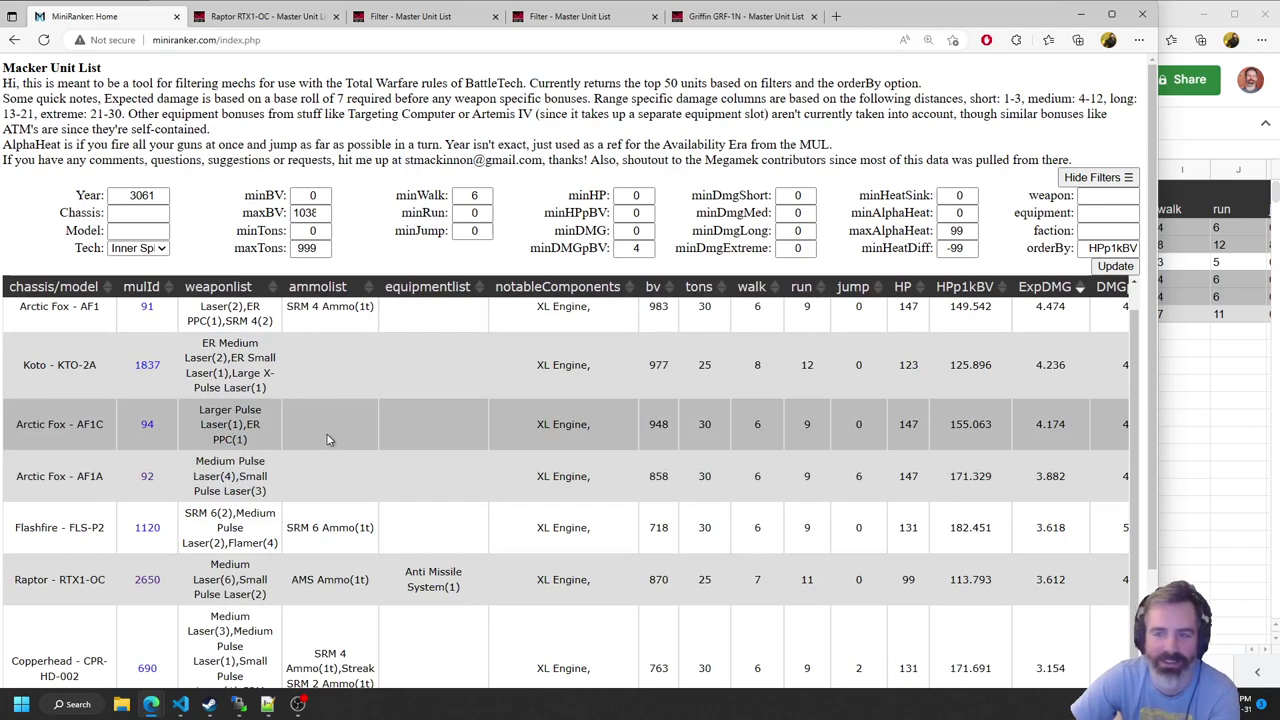
scroll(350, 420, "down", 4)
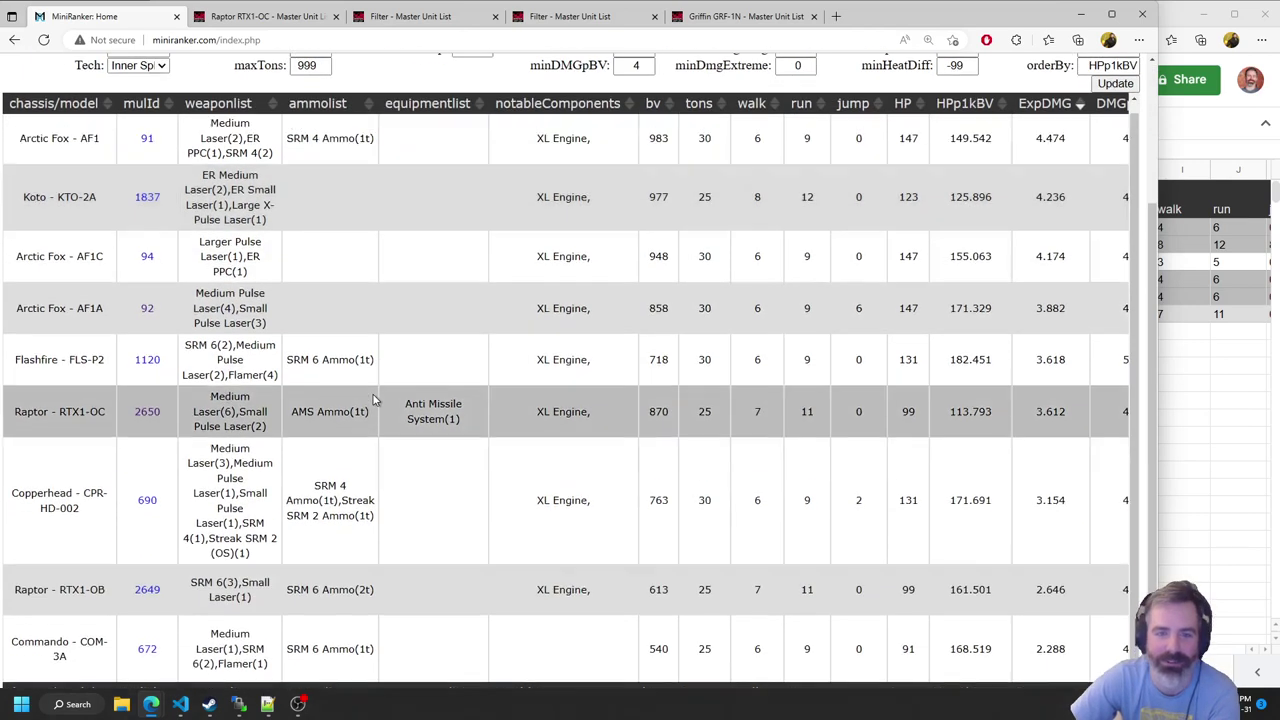
scroll(373, 399, "up", 1)
scroll(410, 110, "up", 3)
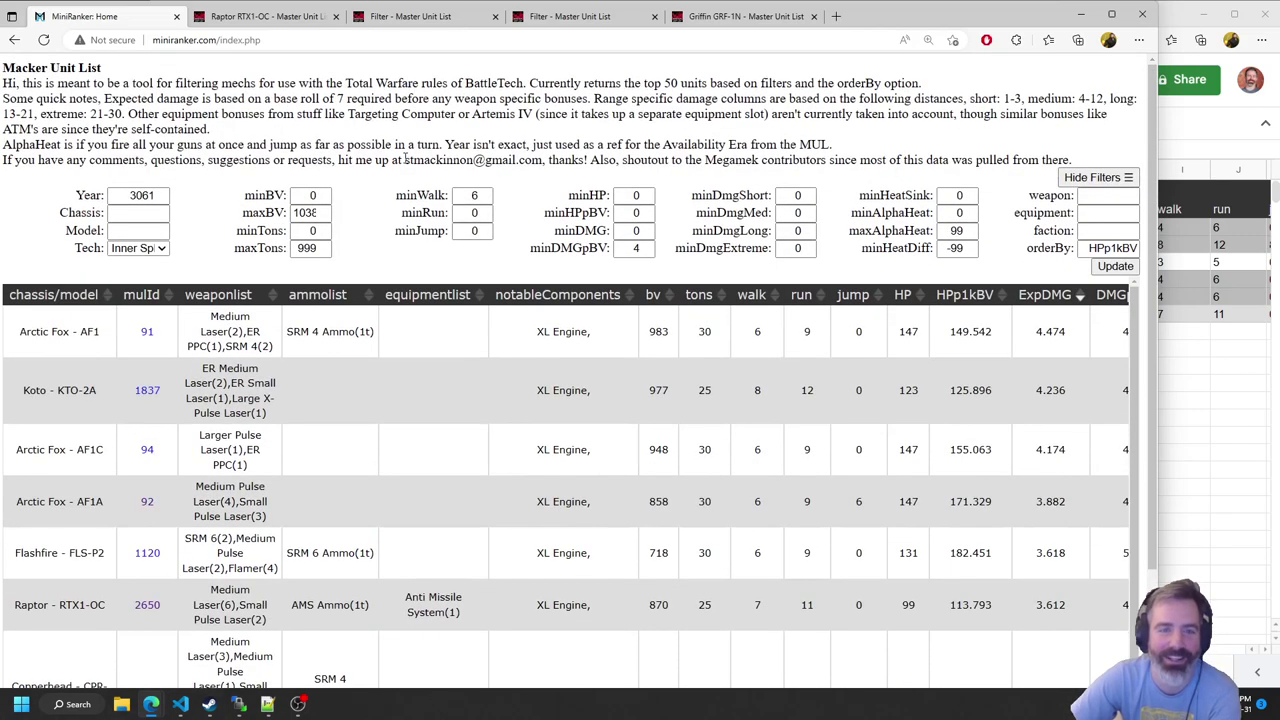